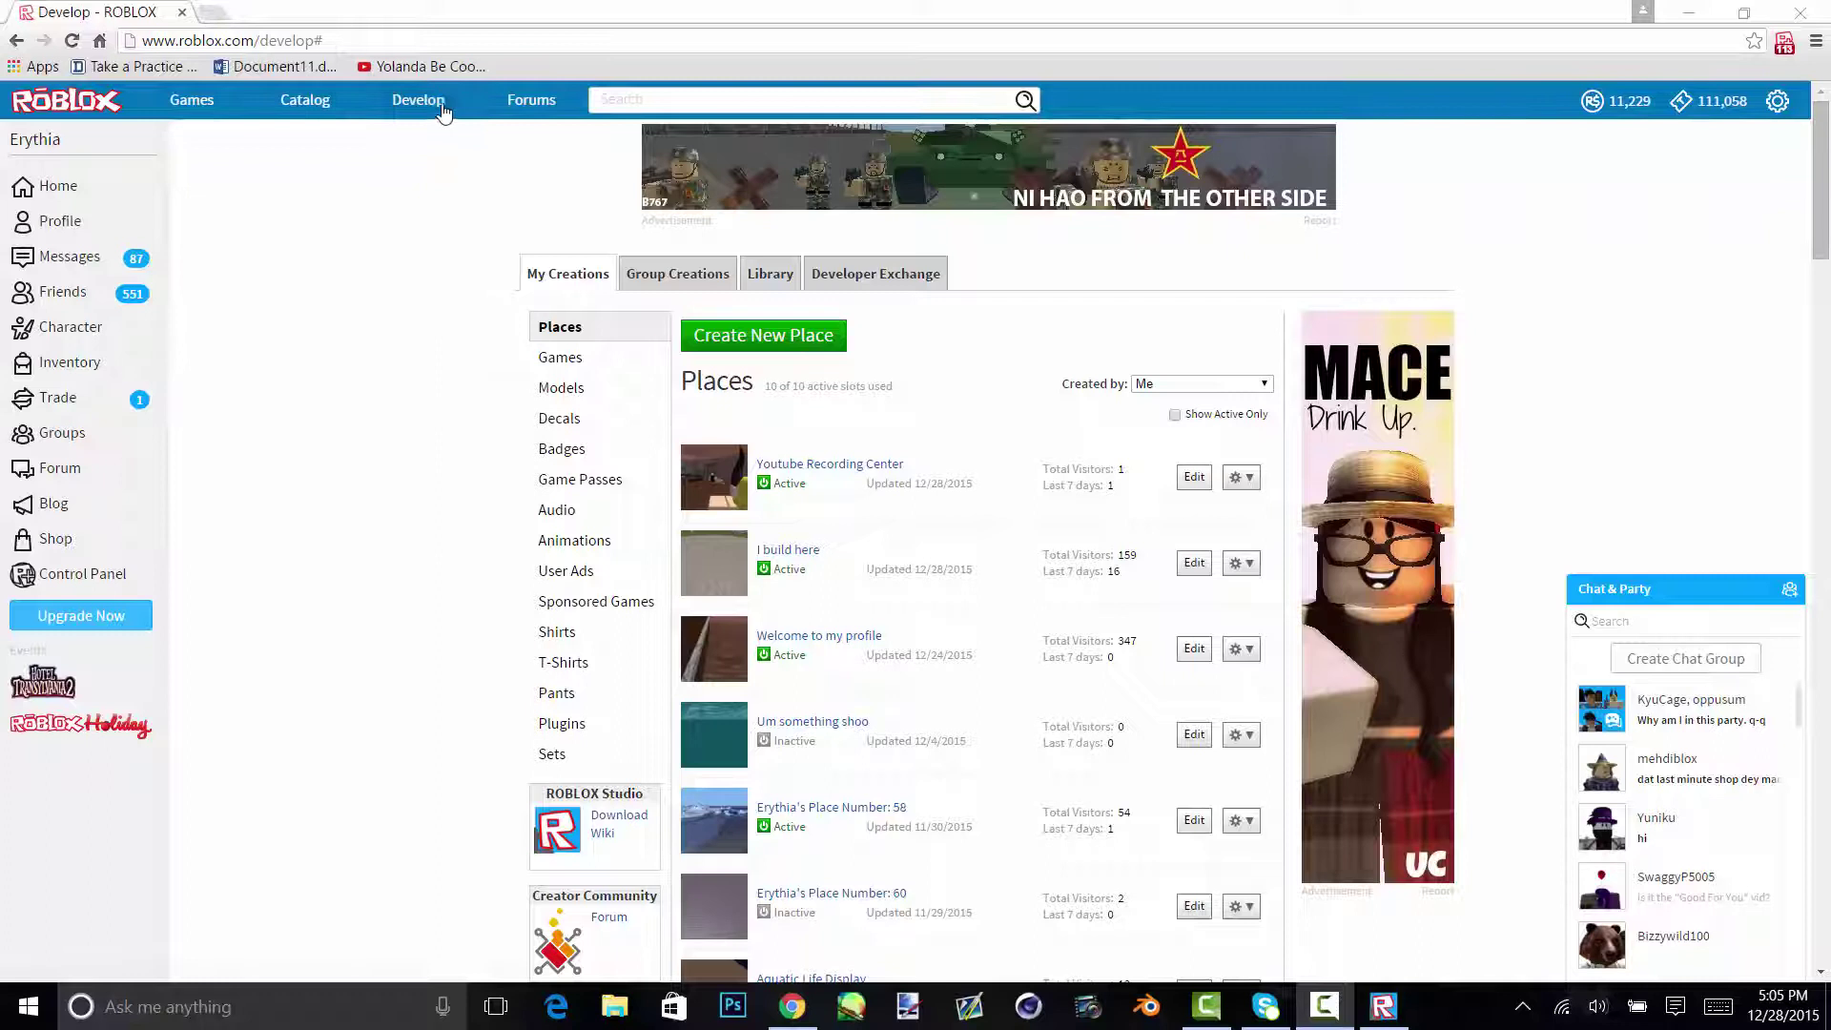
- Switch to ROBLOX Studio, move the character around briefly, and restart the play test of Place1
left_click(1394, 1009)
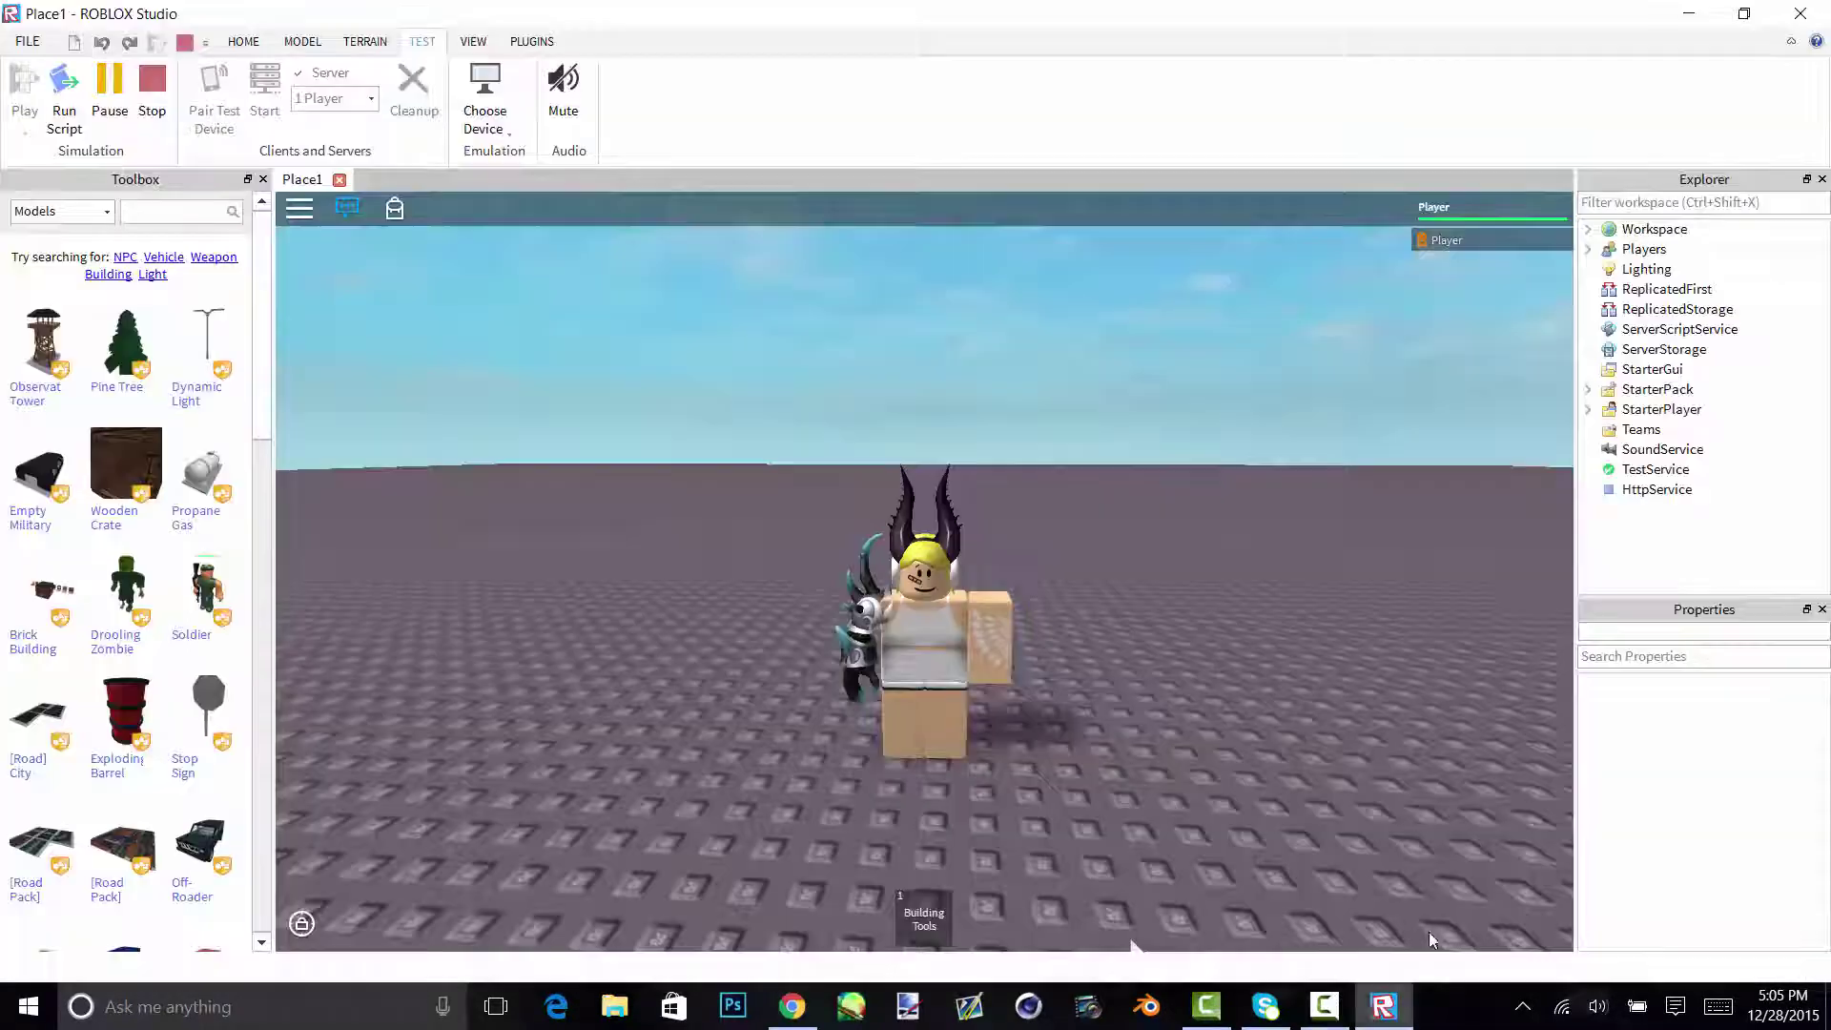
right_click_drag(1151, 381, 1129, 498)
key("w")
key("space")
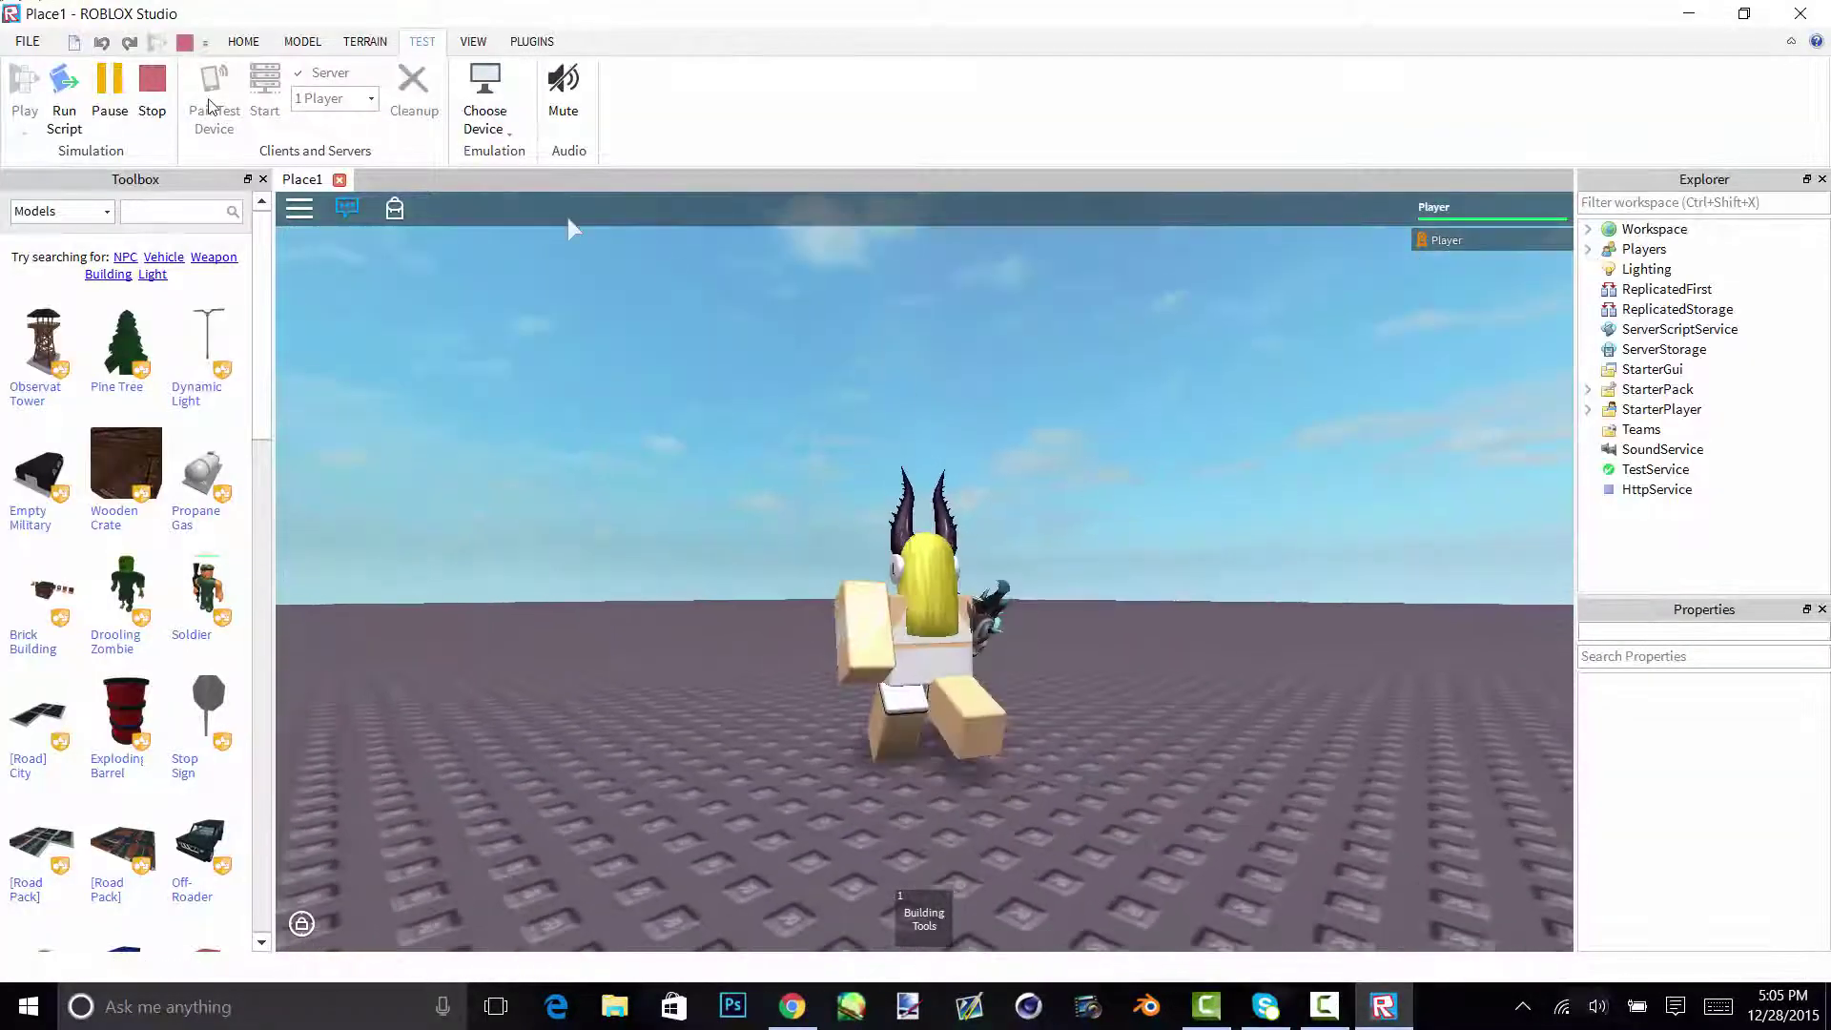
left_click(153, 81)
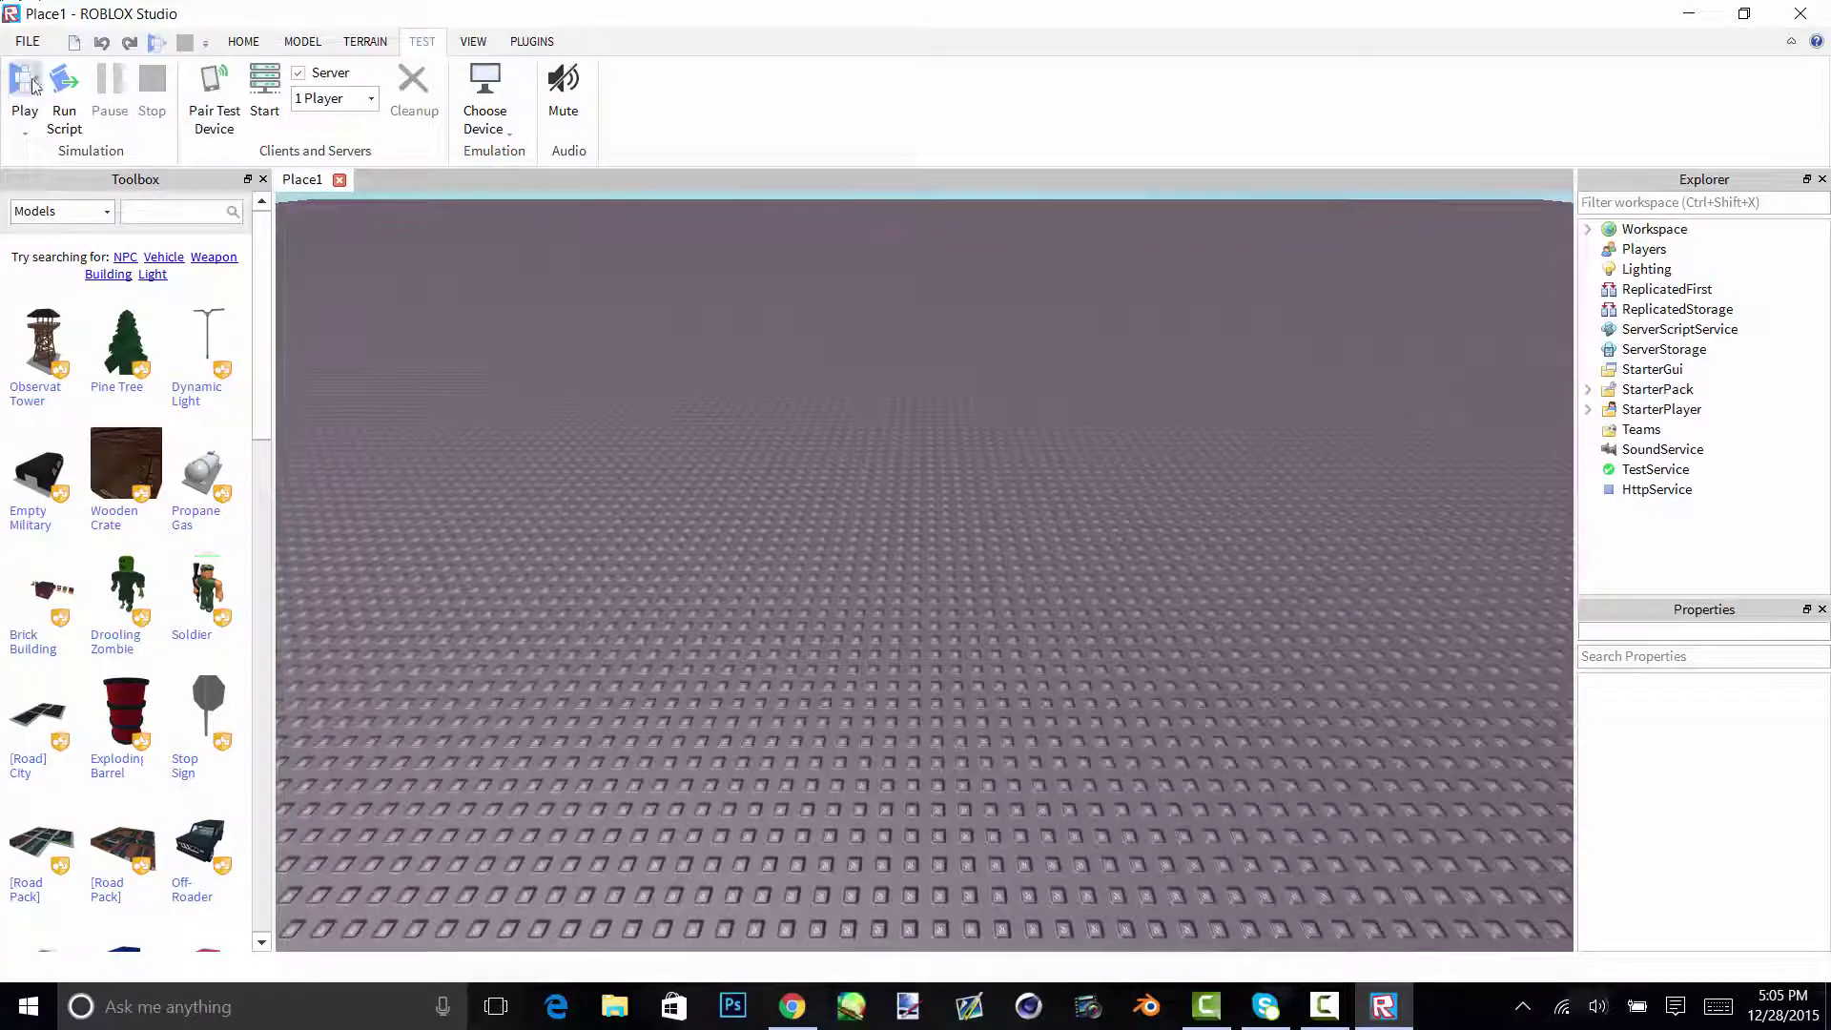
left_click(27, 84)
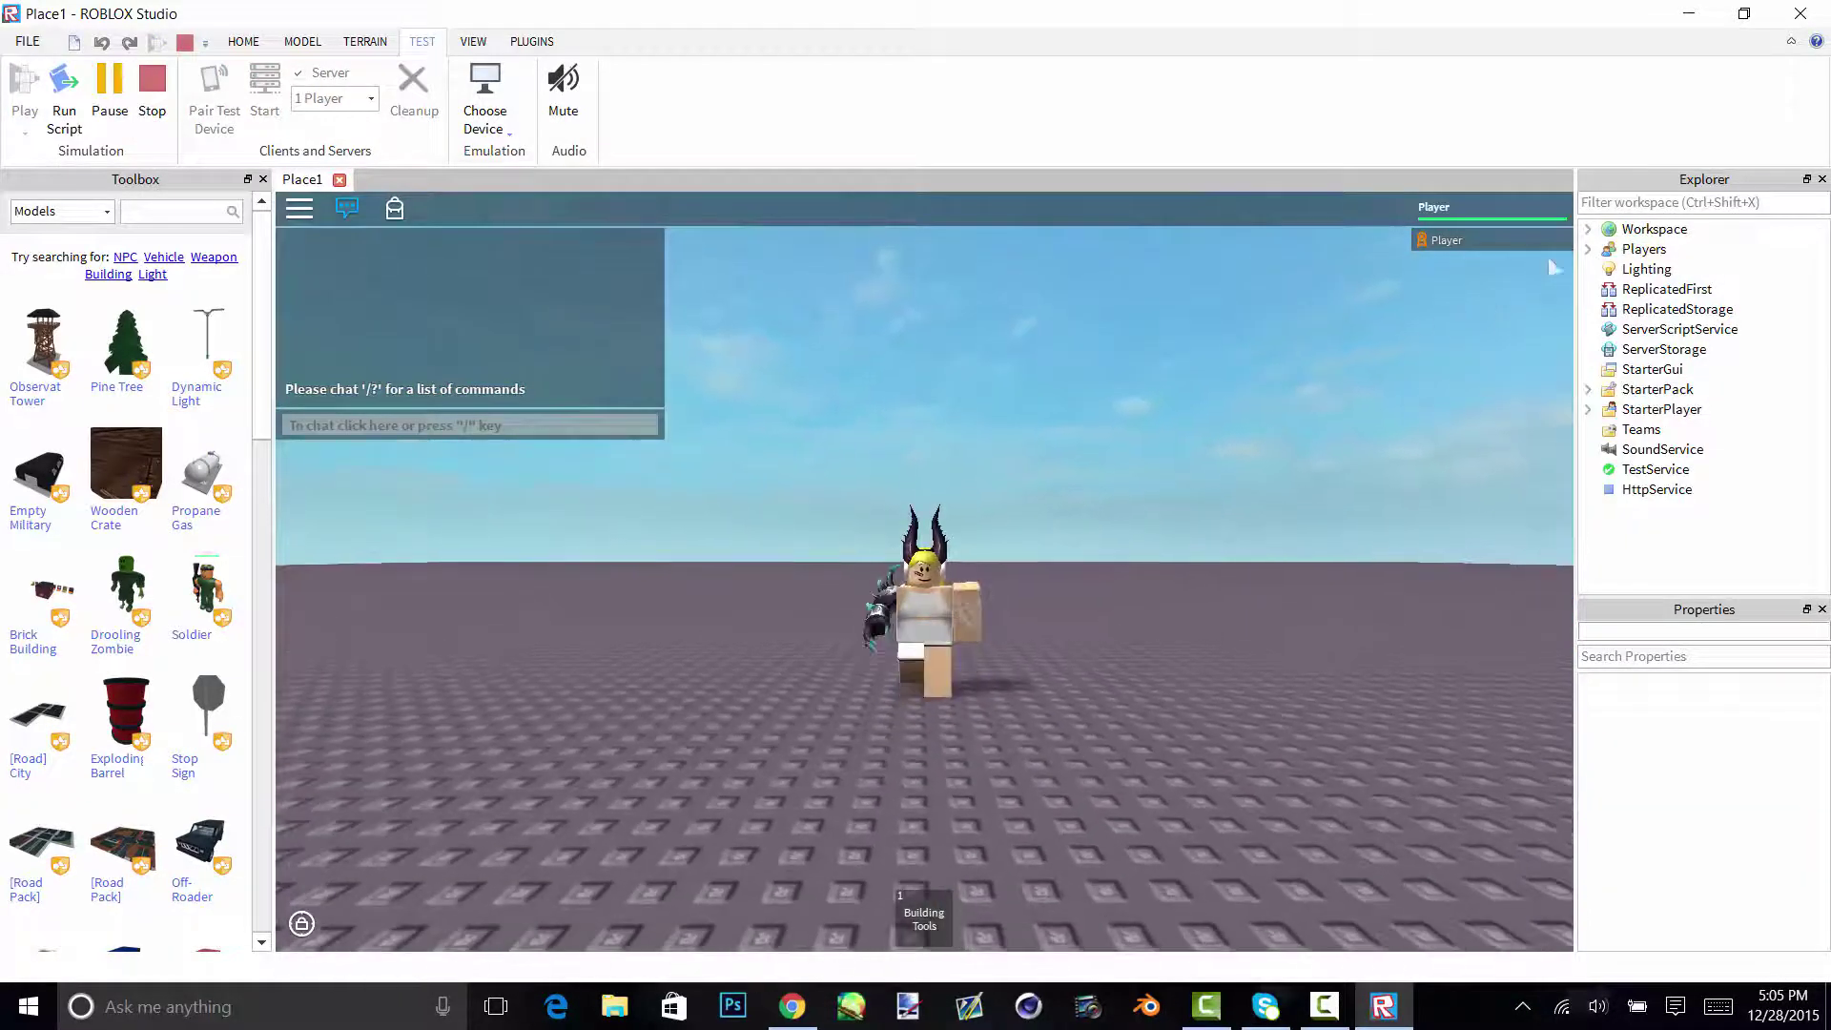
- Expand the Player model in the Workspace and delete its Animate and Sound scripts
left_click(1590, 230)
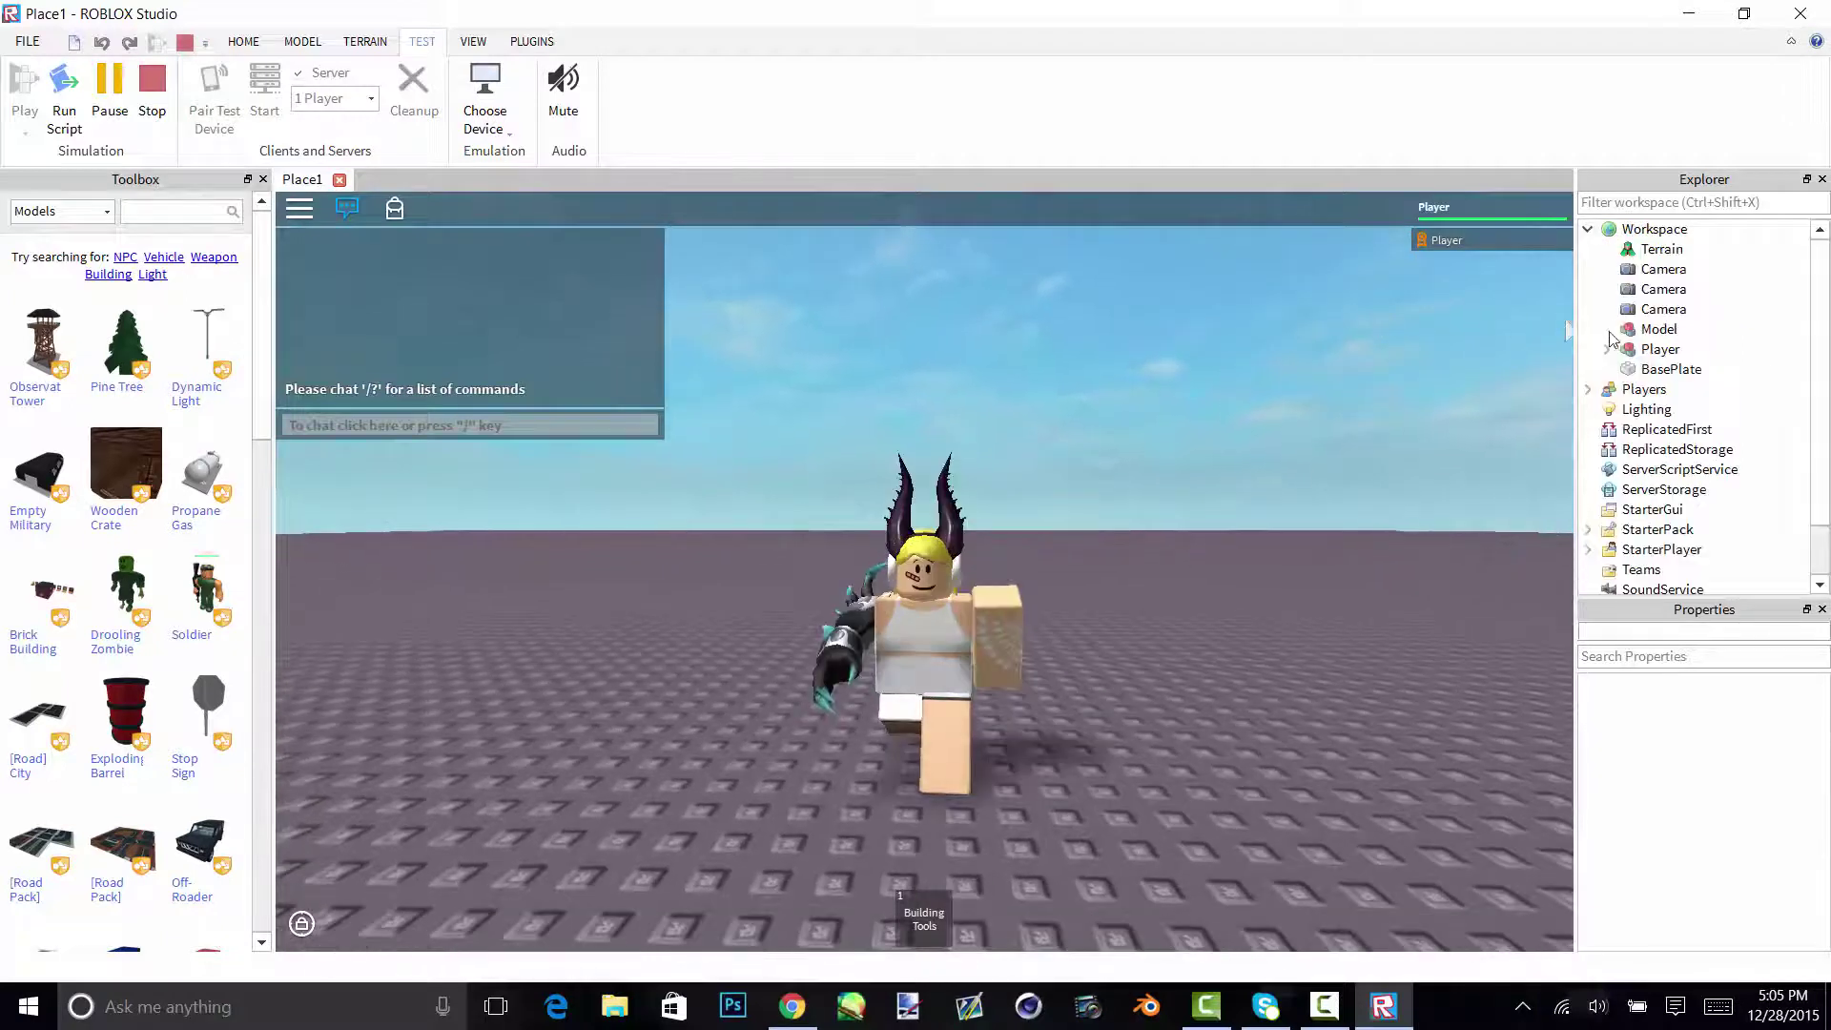
left_click(1621, 349)
left_click(1607, 349)
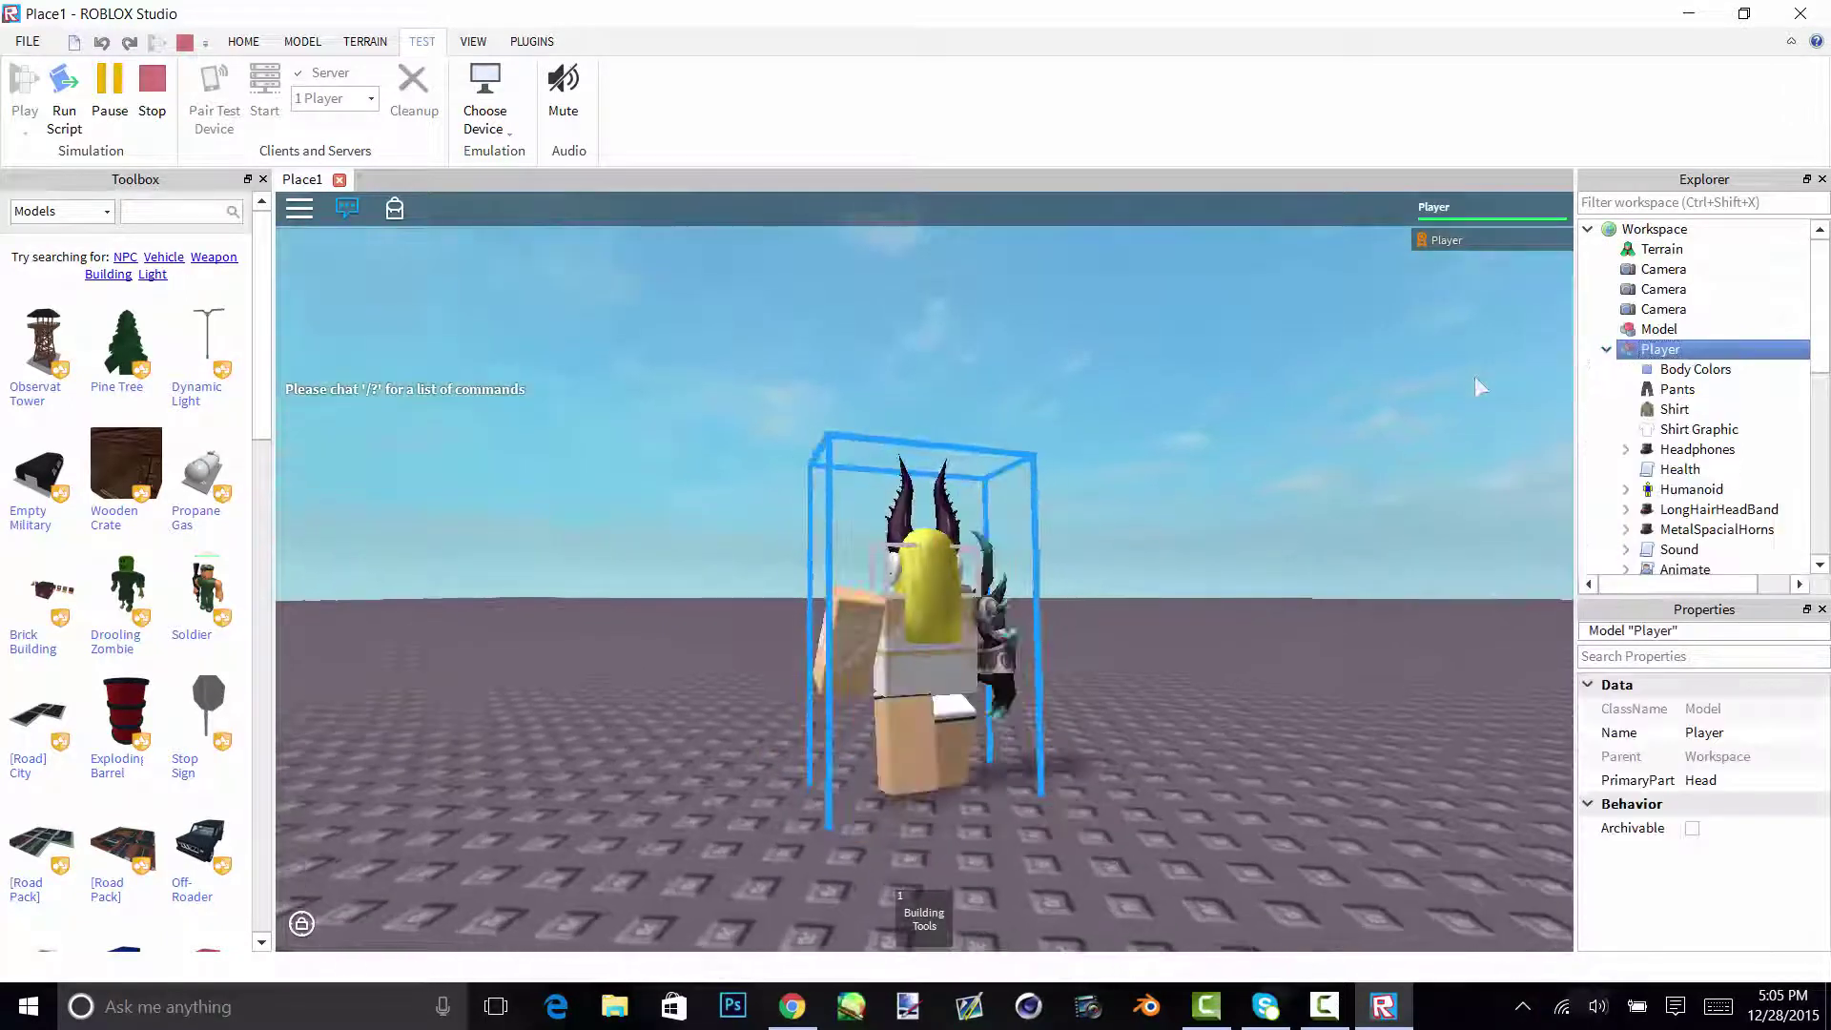
scroll(1737, 419, "down", 3)
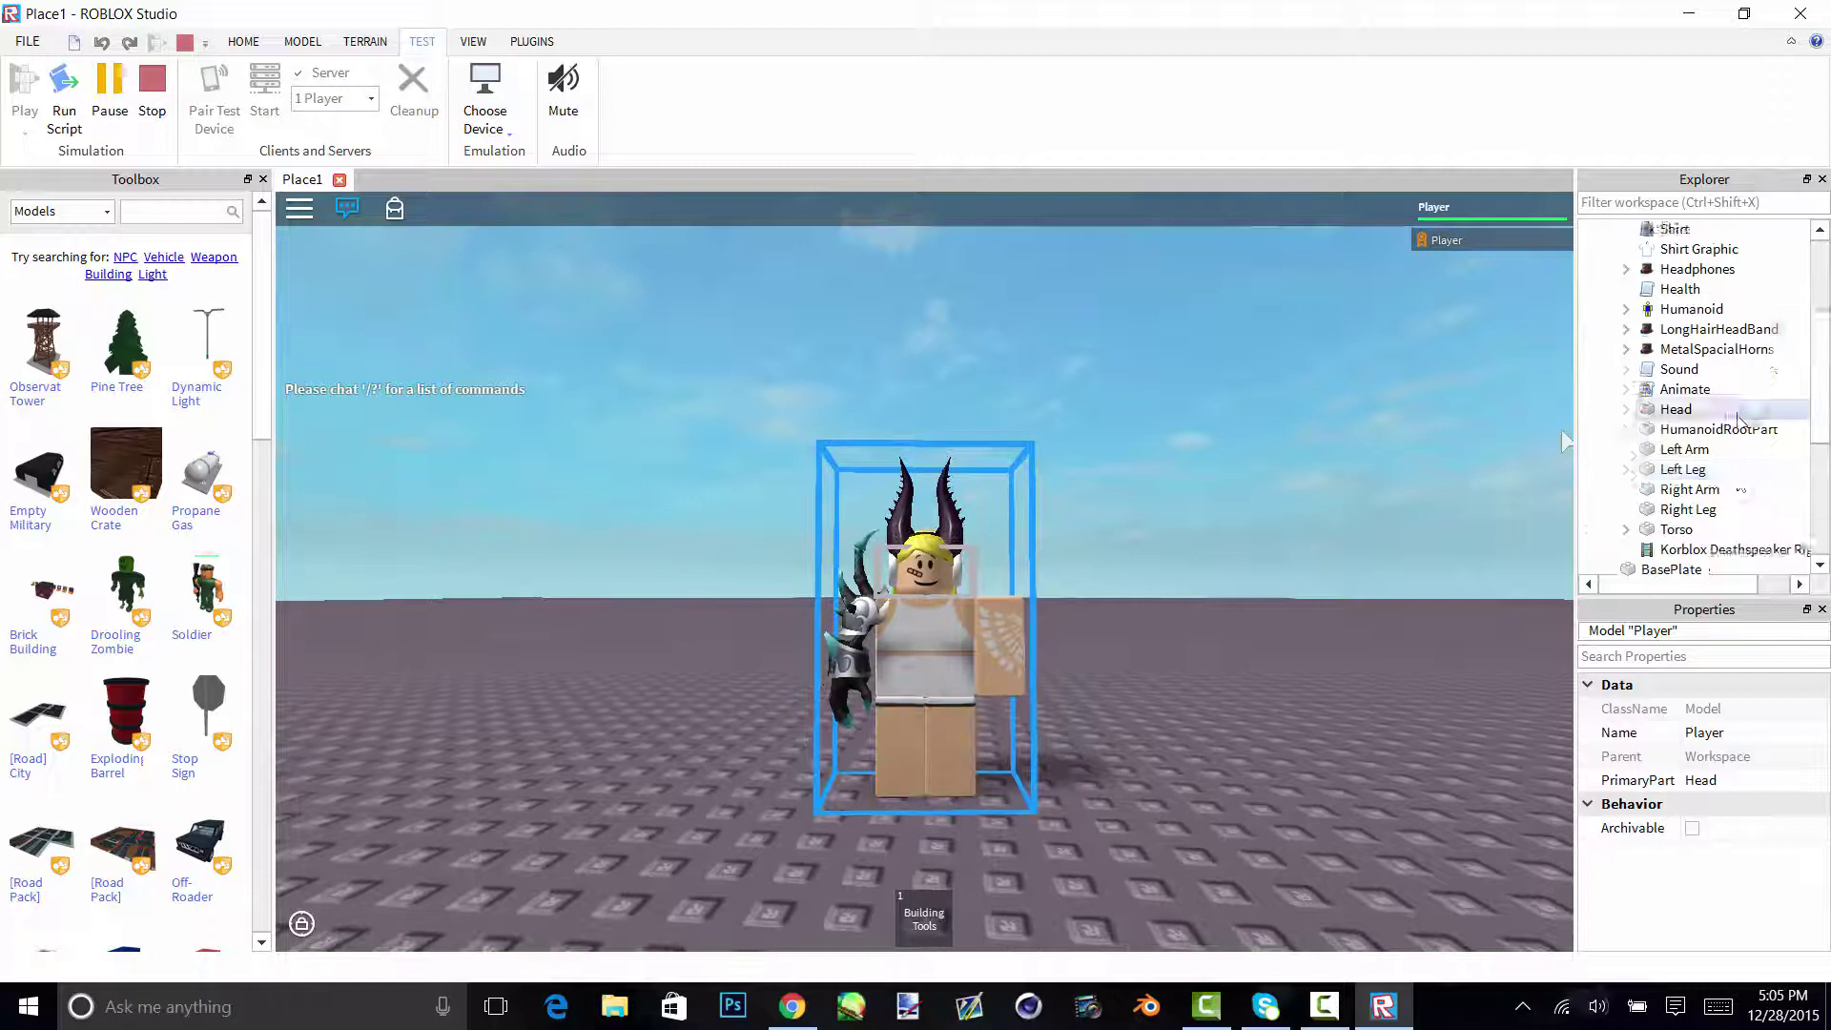
scroll(1738, 419, "down", 1)
scroll(1738, 419, "up", 2)
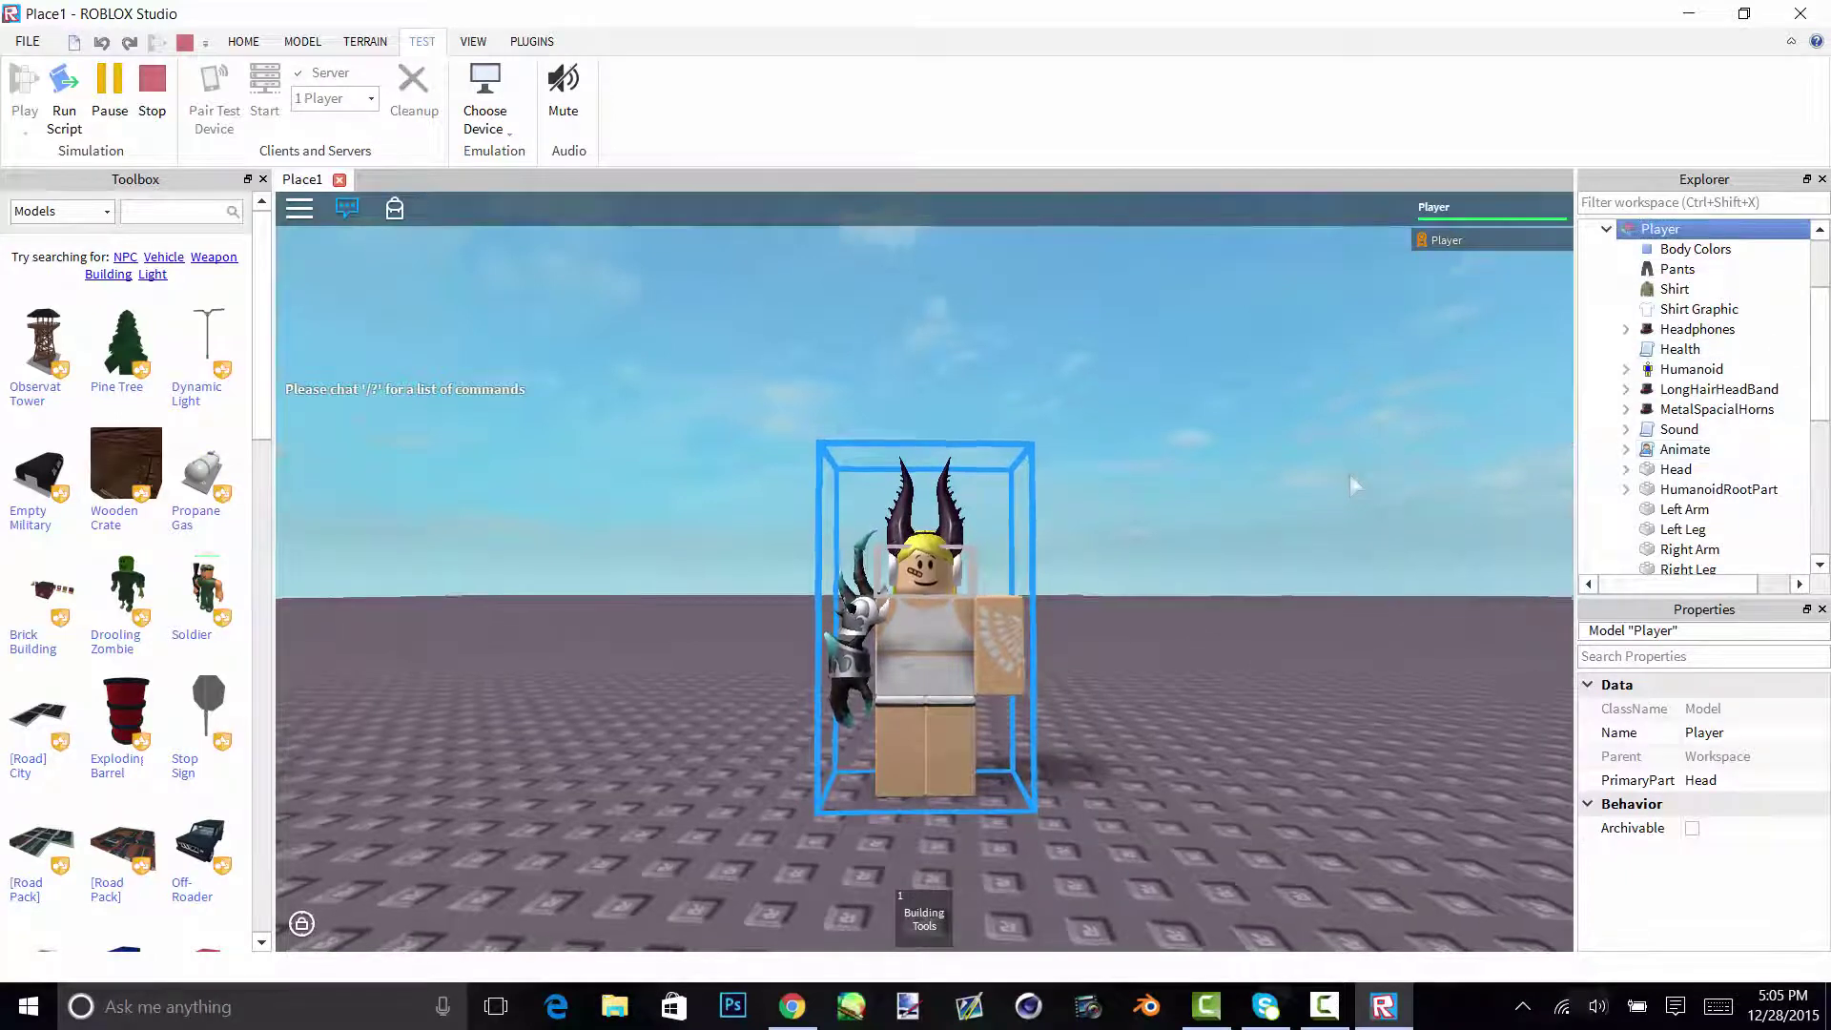
left_click(1684, 449)
left_click(1705, 428)
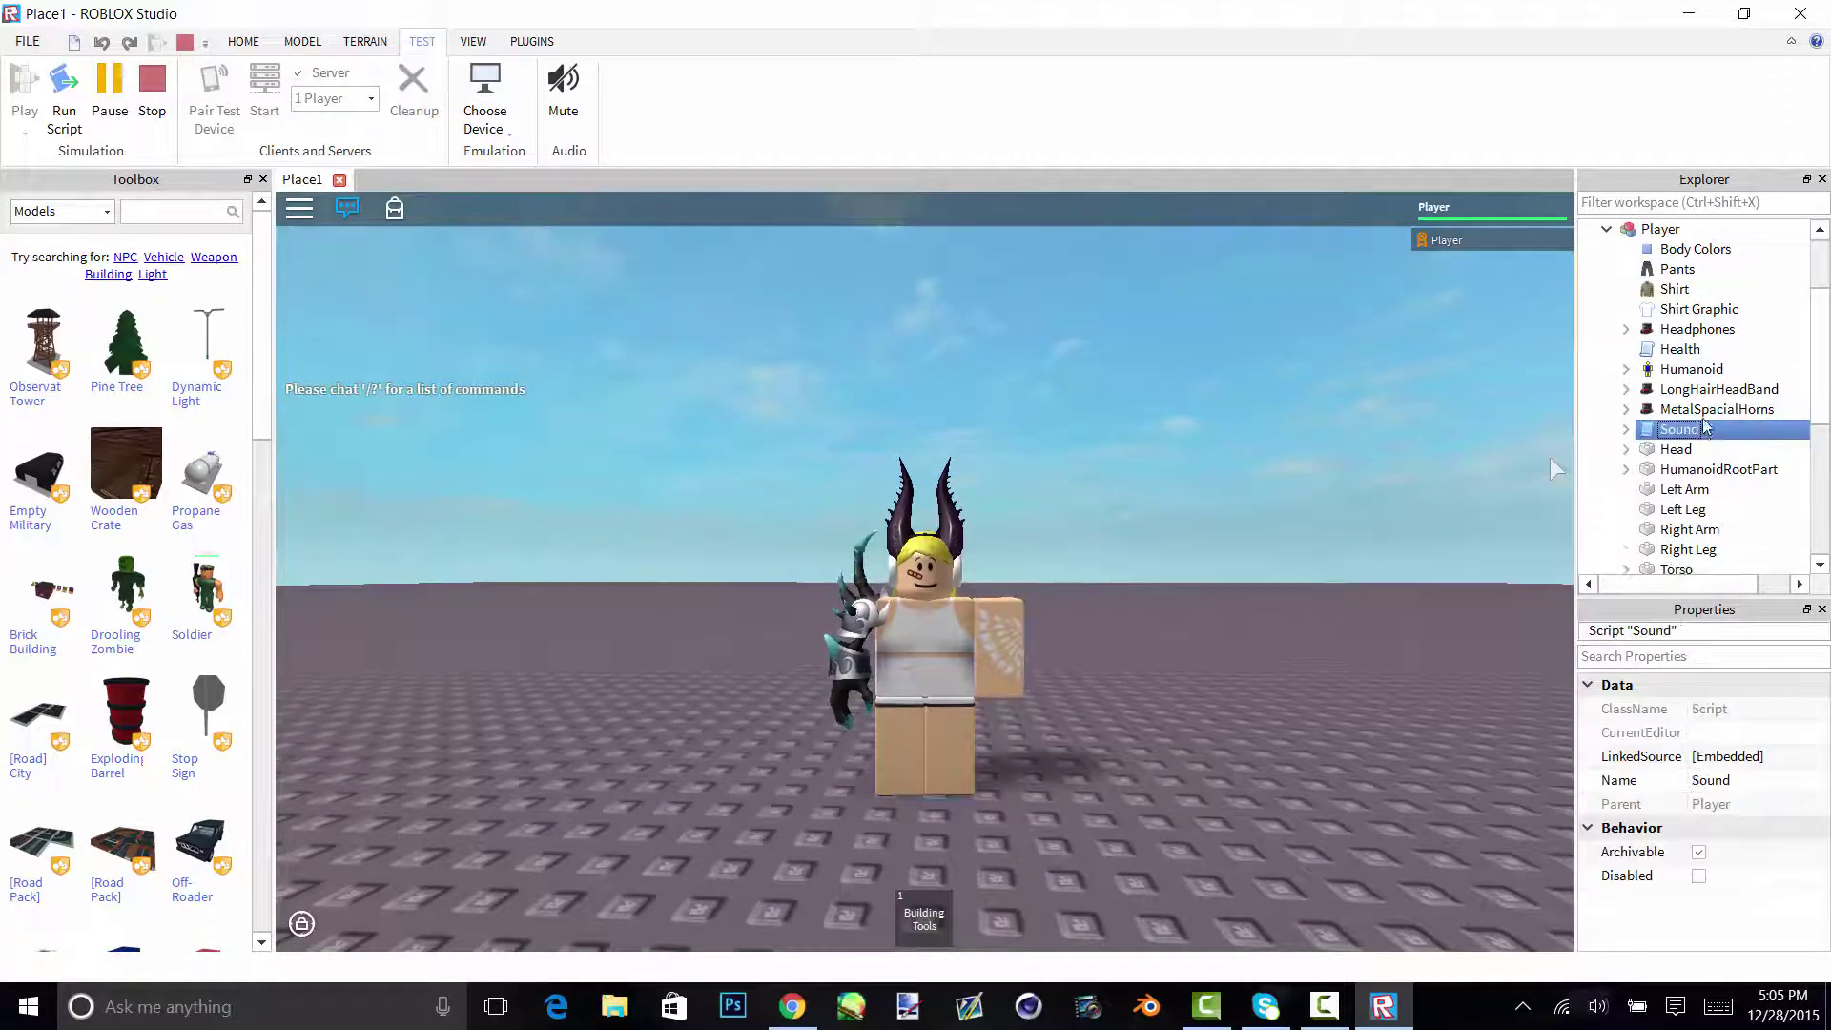
- Delete the Animator from the Player's Humanoid
left_click(1626, 369)
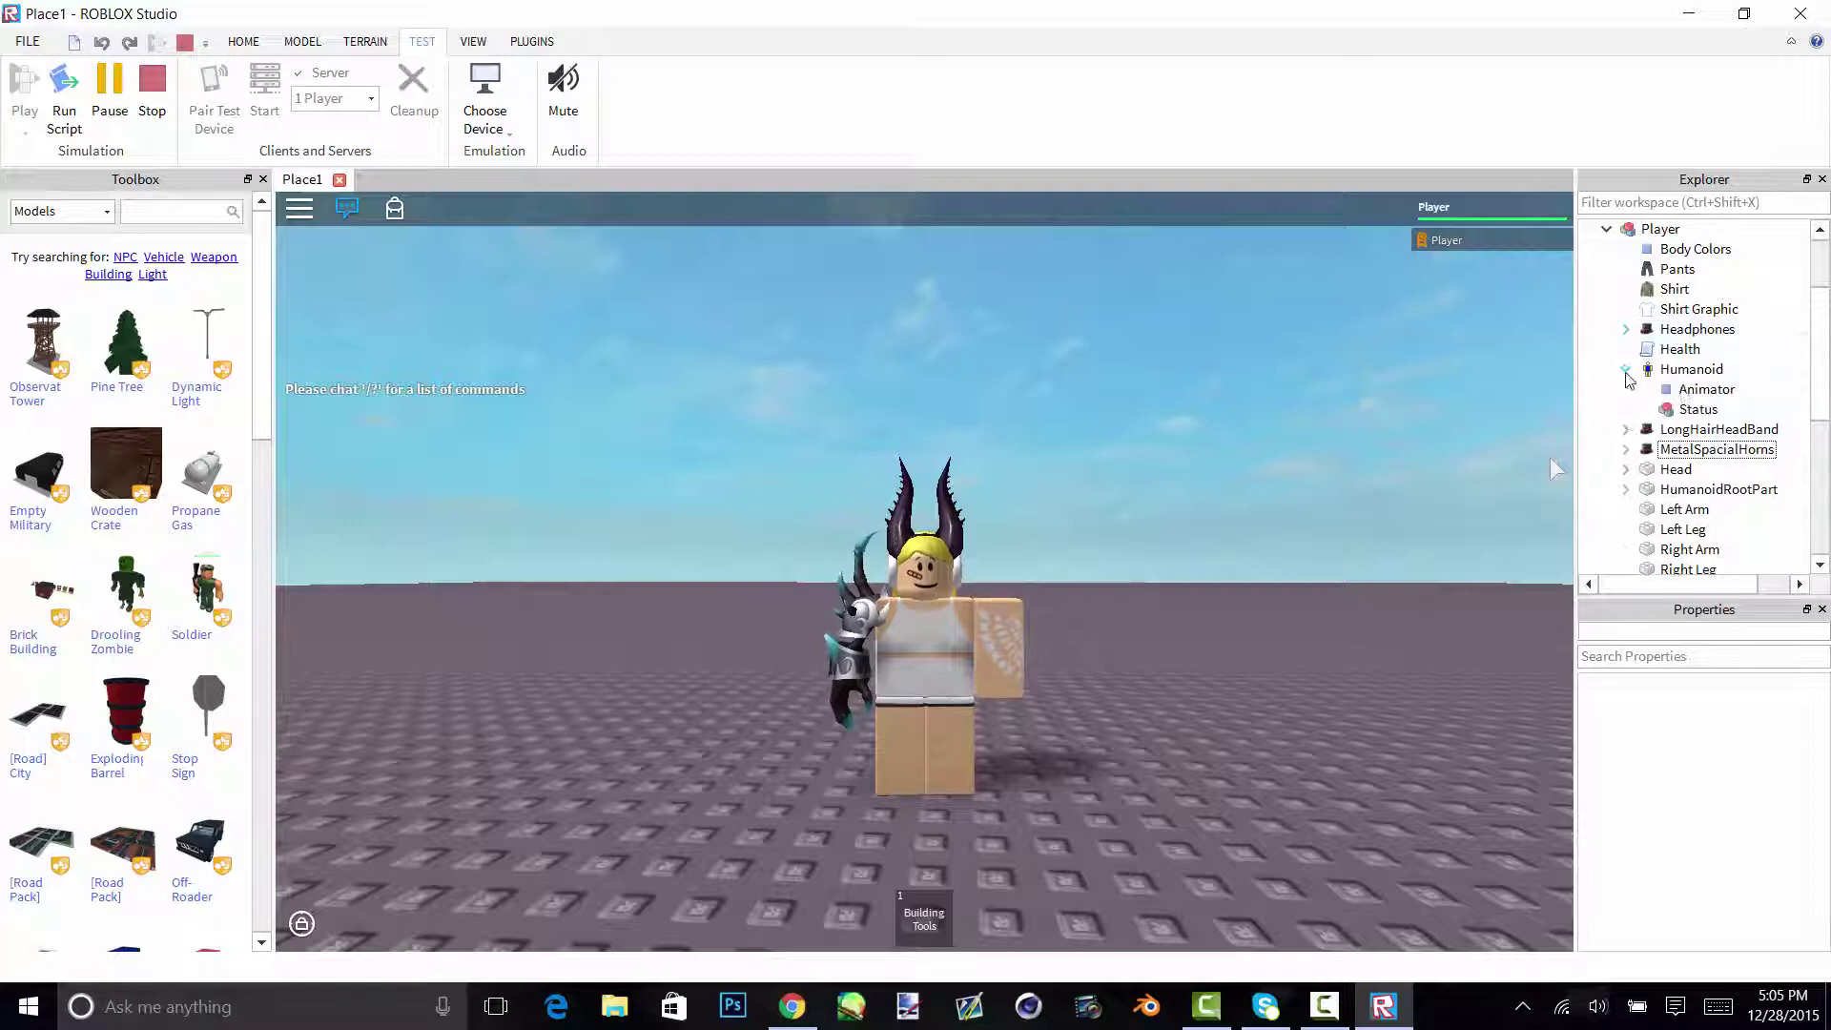
left_click(1707, 390)
key("Delete")
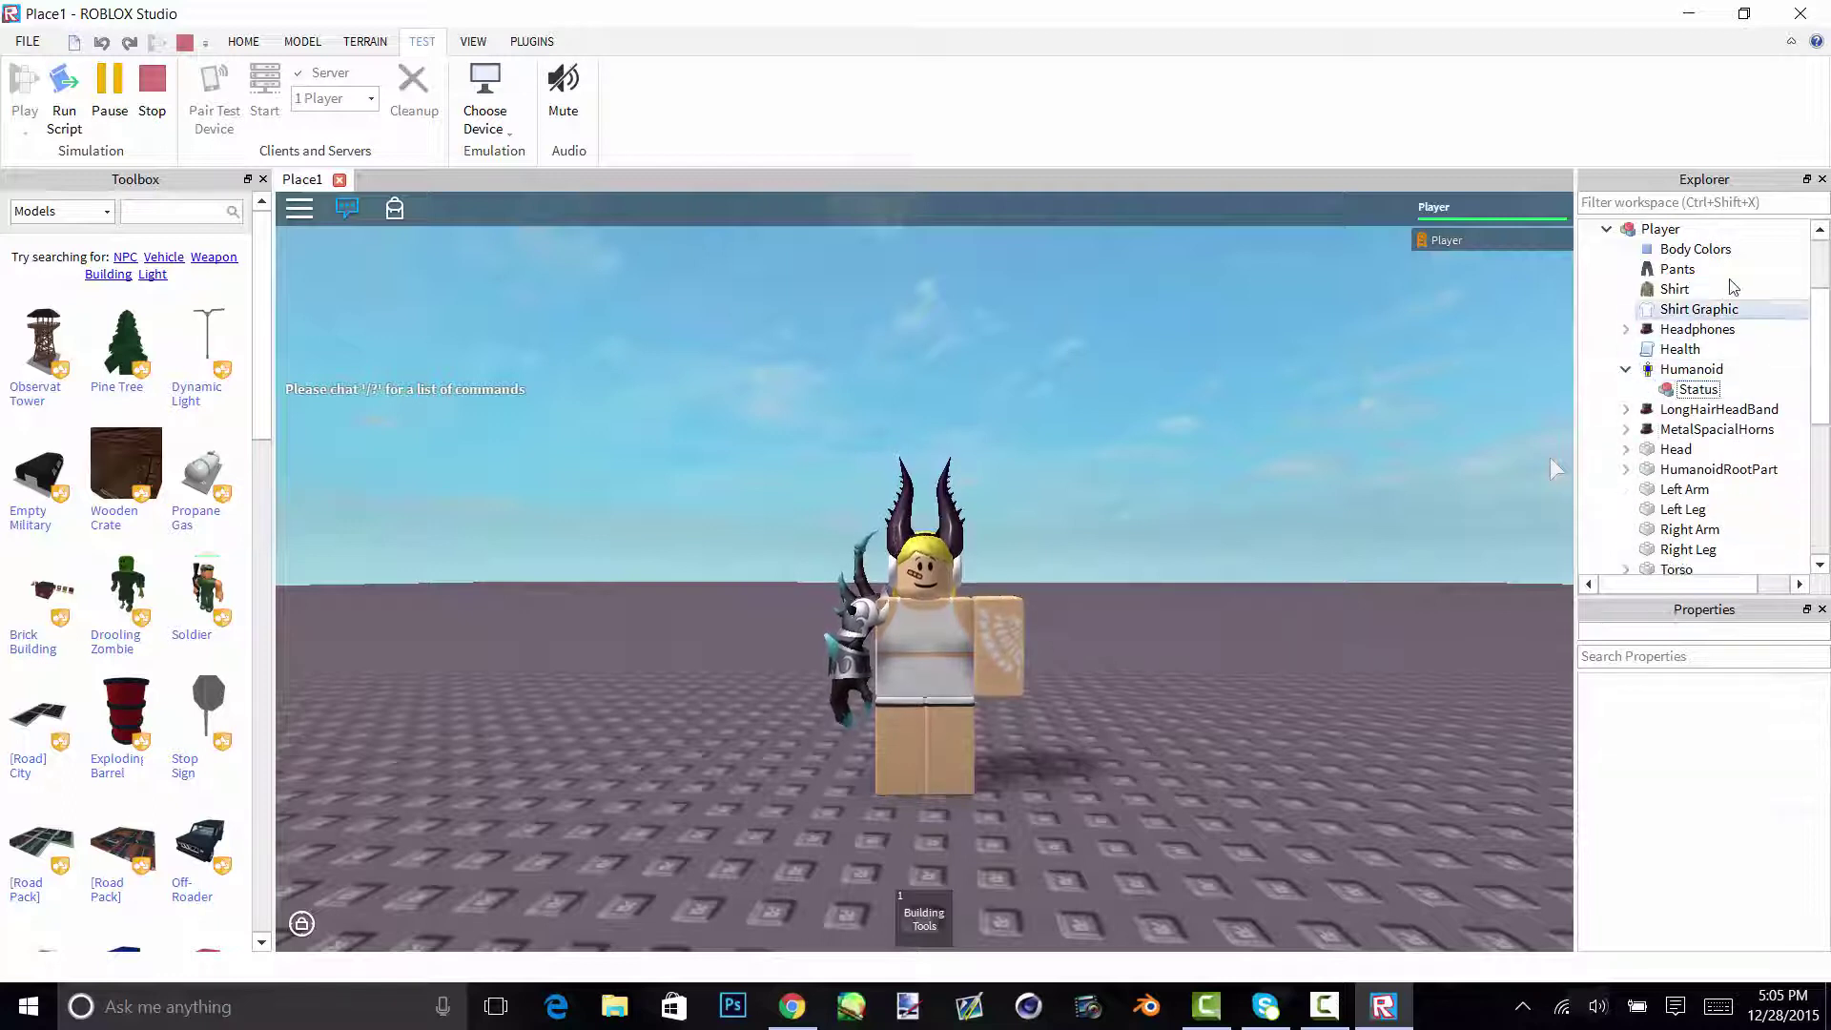
- Select the whole Player model and anchor it in place
left_click(1694, 230)
right_click_drag(1313, 337, 1313, 337)
scroll(1313, 337, "up", 3)
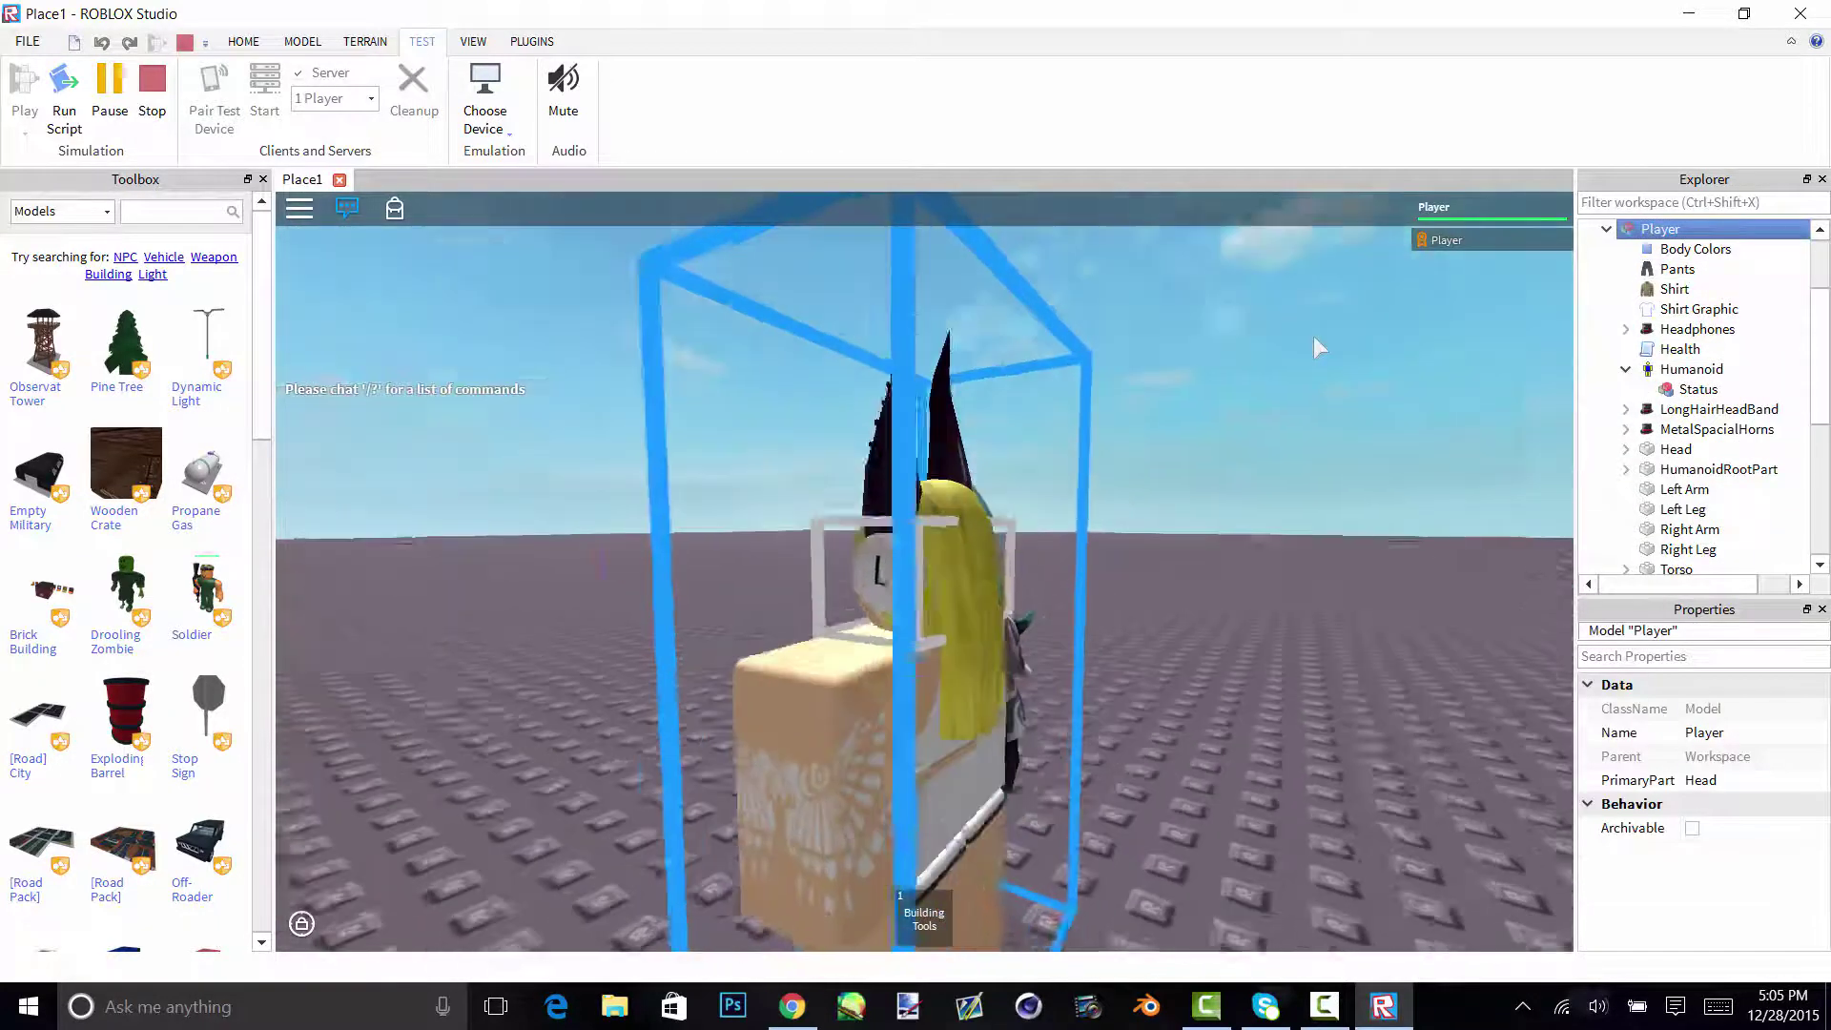
scroll(1314, 336, "down", 8)
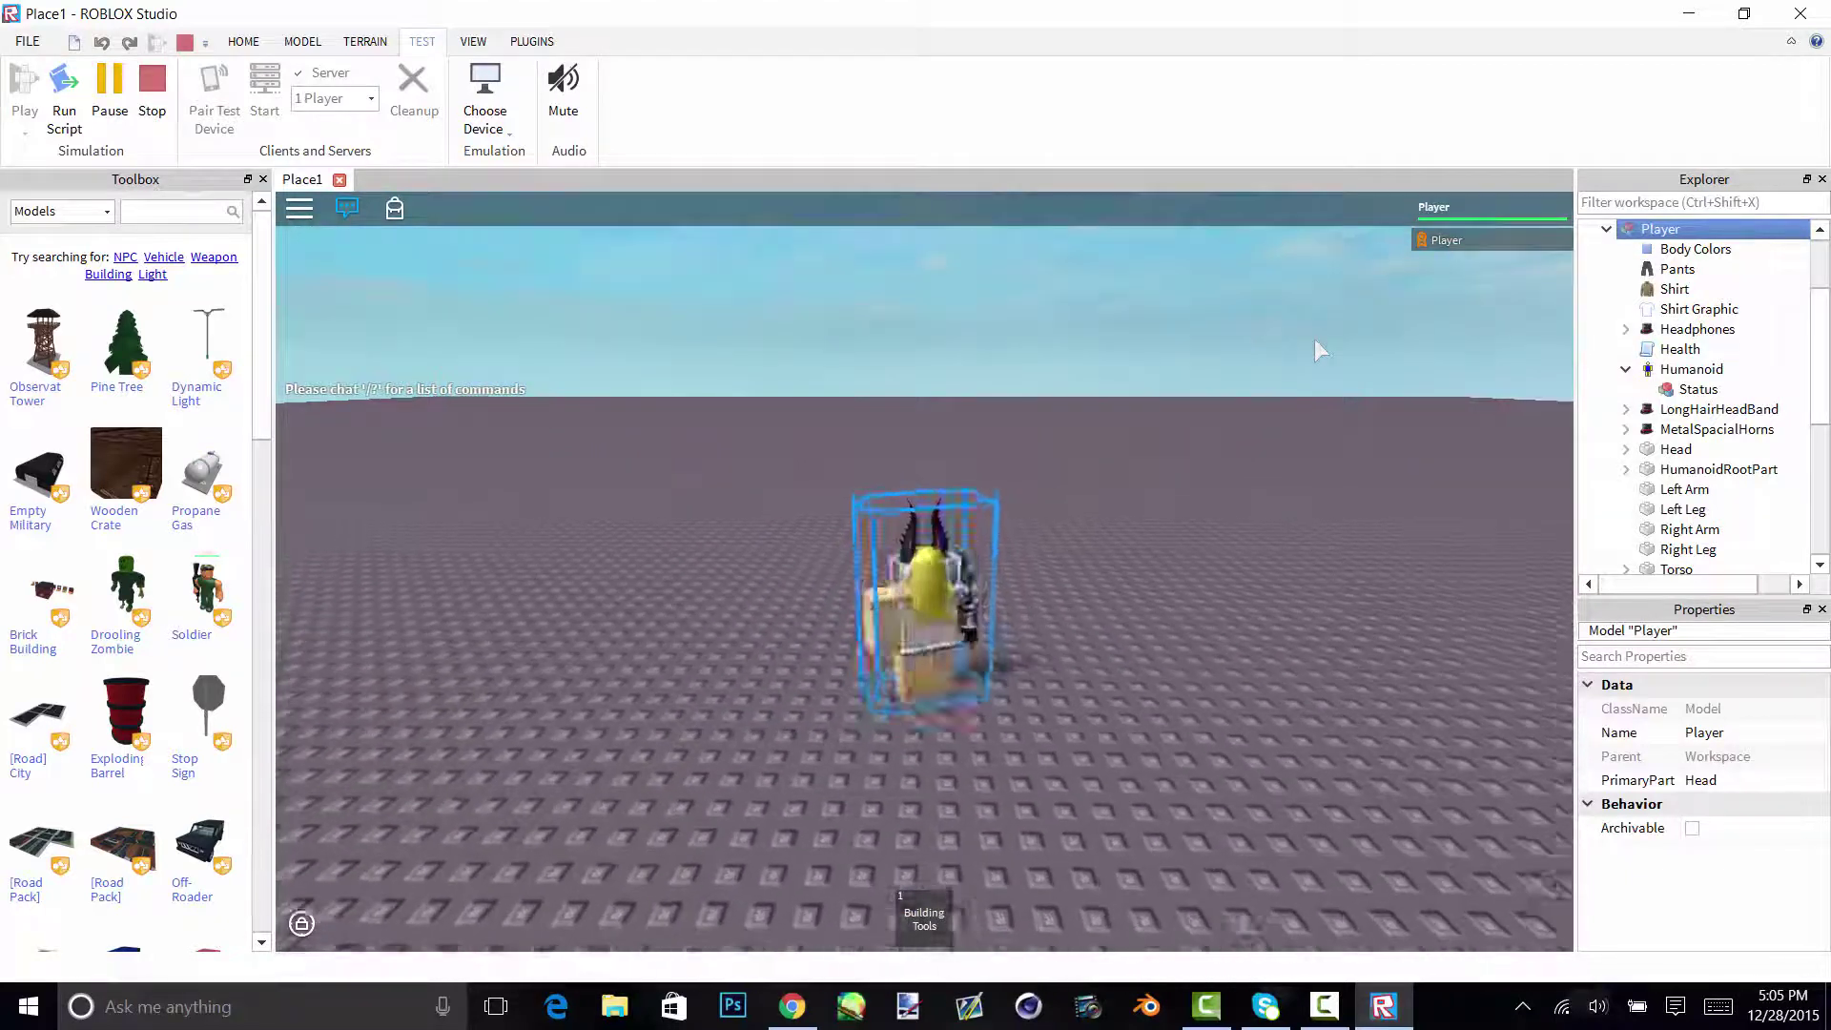
key("s")
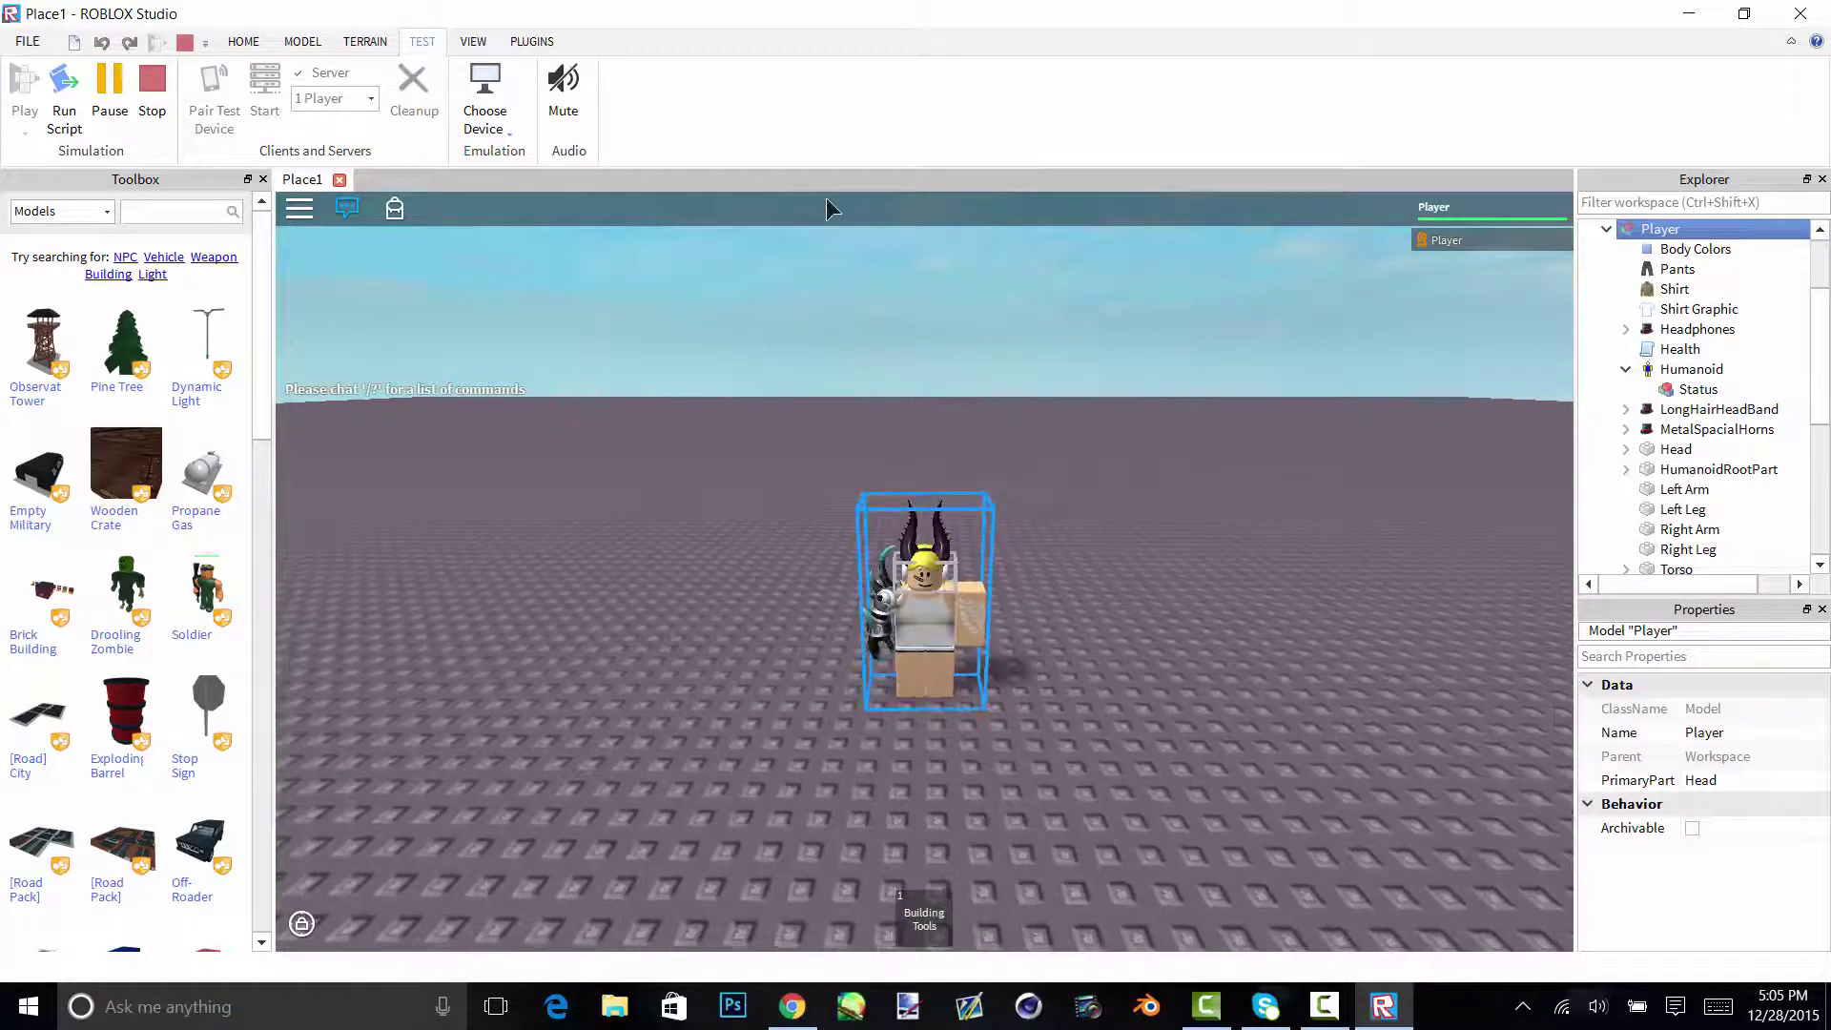
left_click(313, 43)
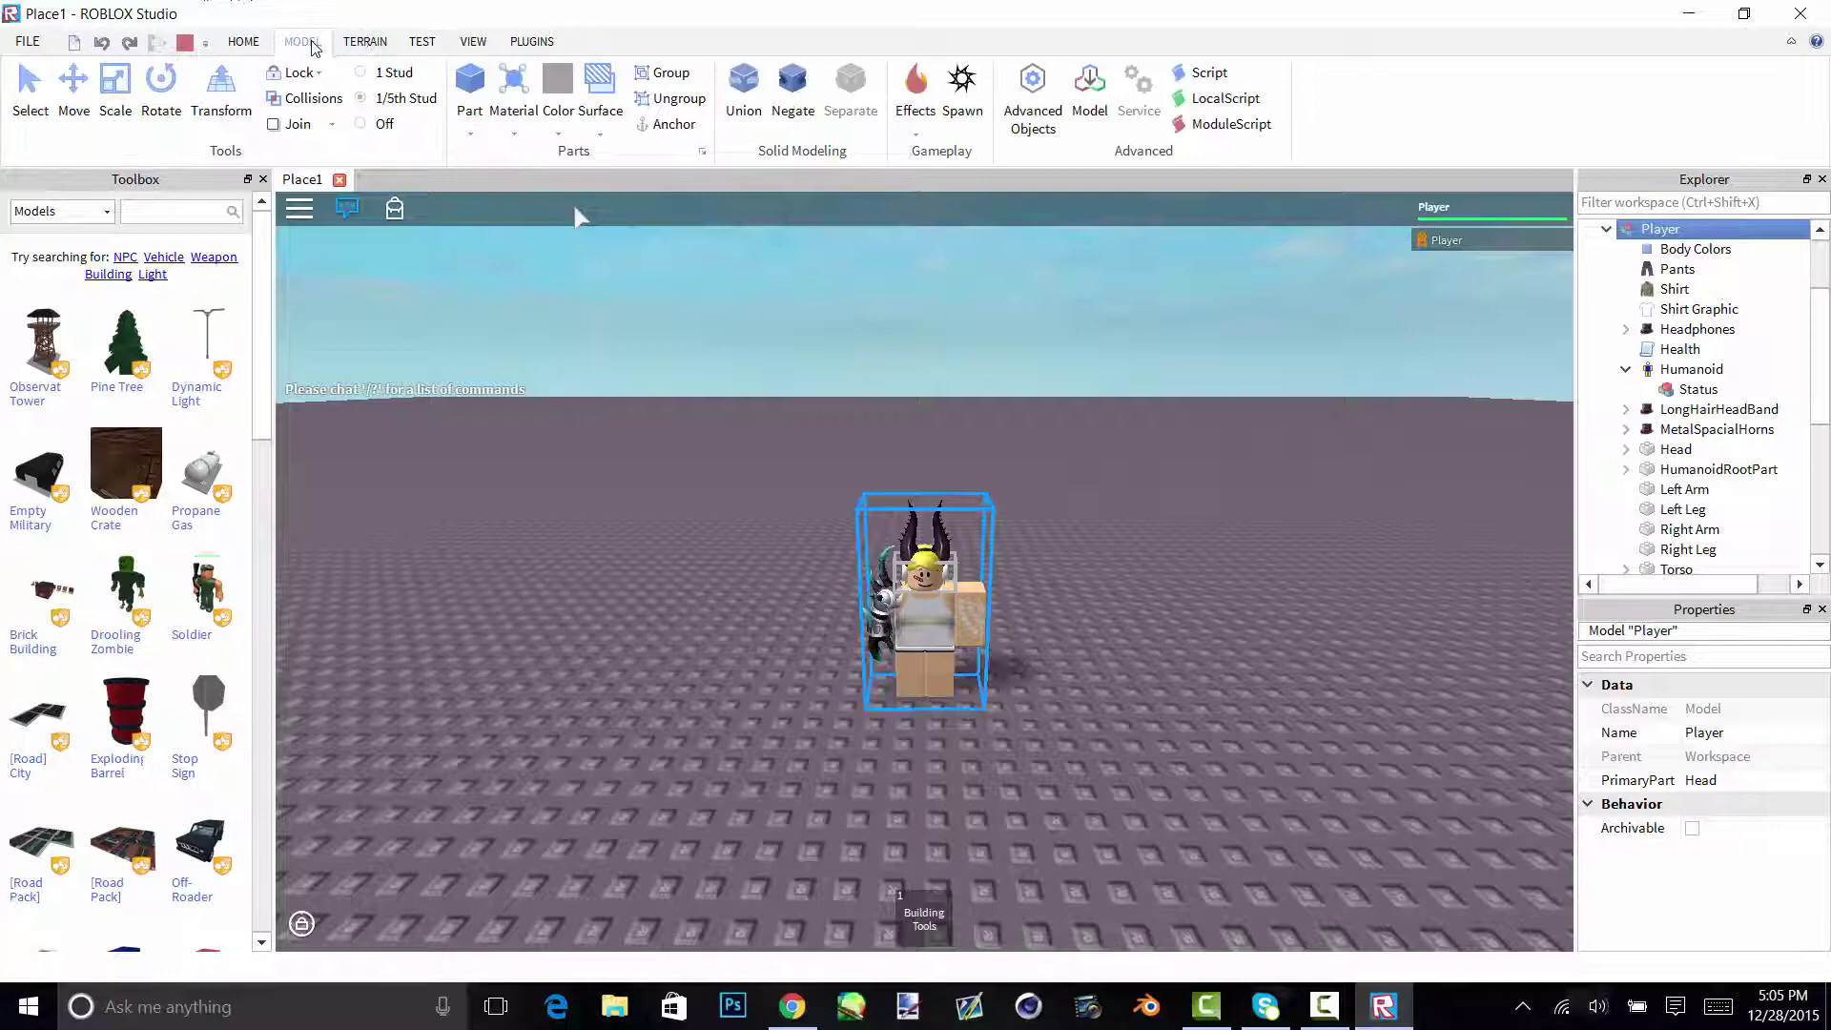
left_click(668, 124)
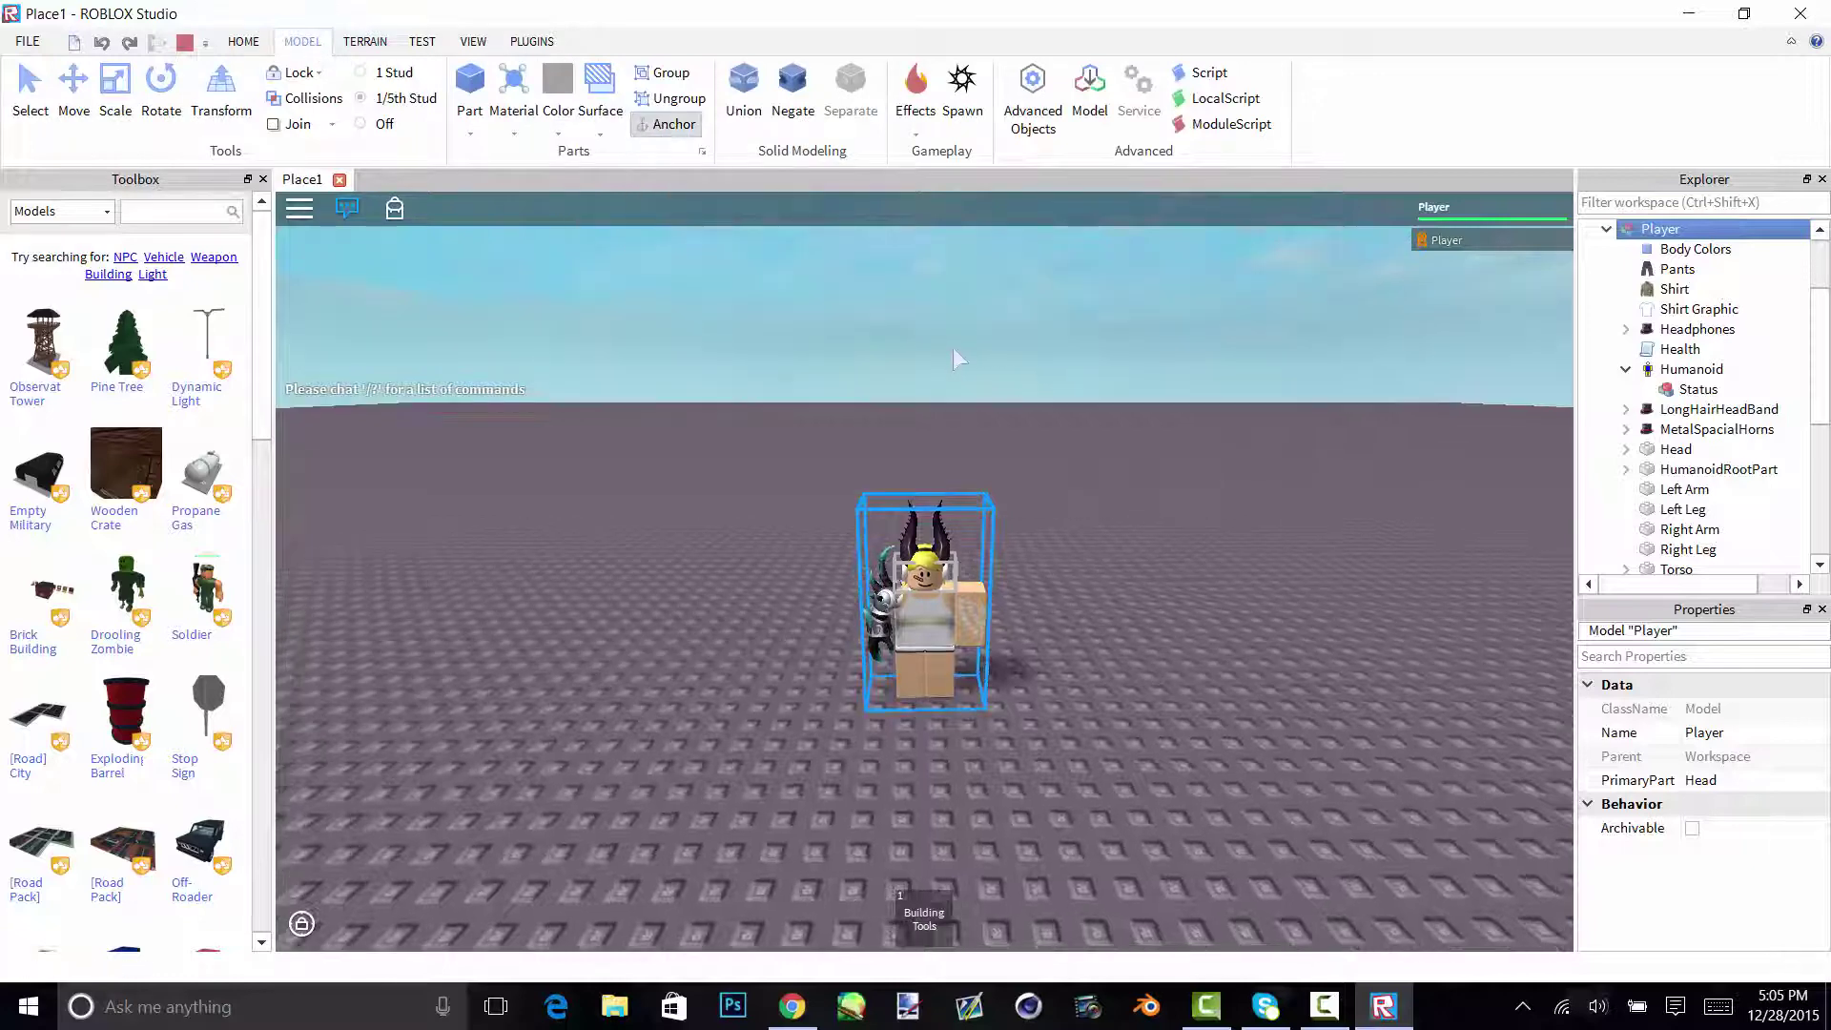
right_click_drag(956, 349, 956, 350)
scroll(957, 349, "up", 3)
scroll(957, 350, "down", 3)
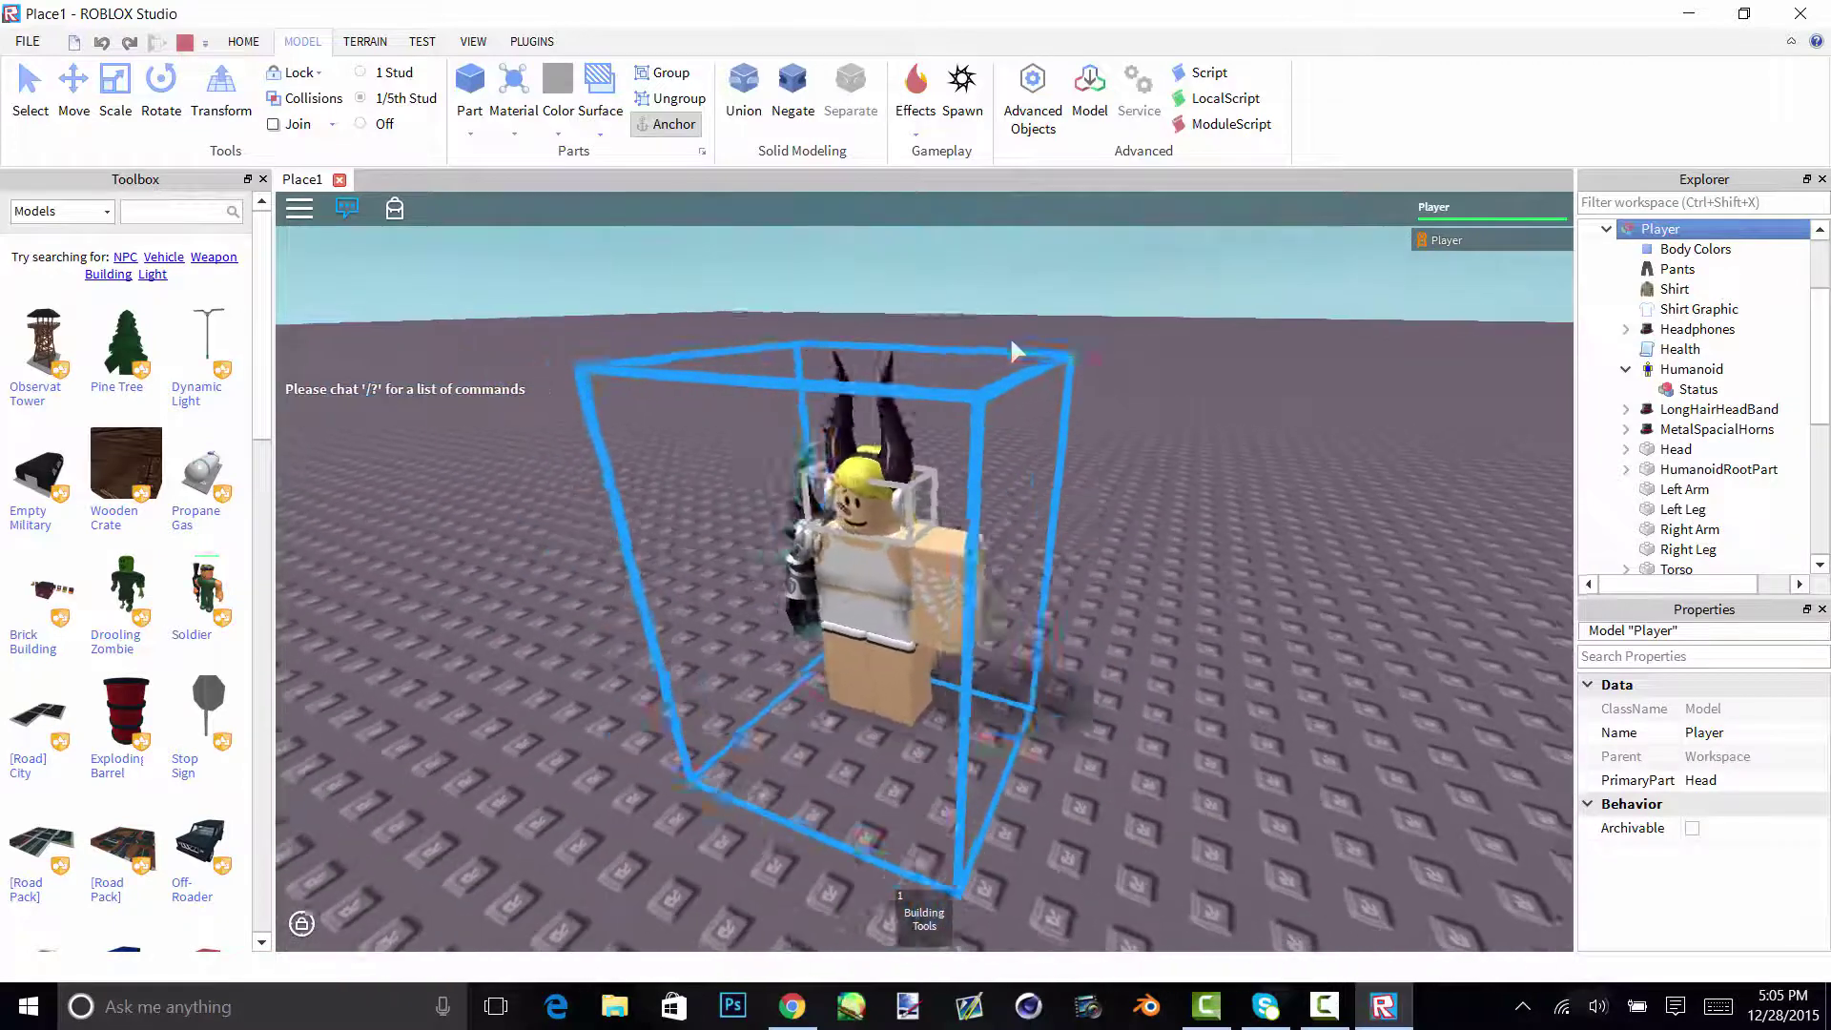
scroll(1013, 341, "up", 3)
scroll(1107, 351, "down", 4)
scroll(953, 382, "up", 3)
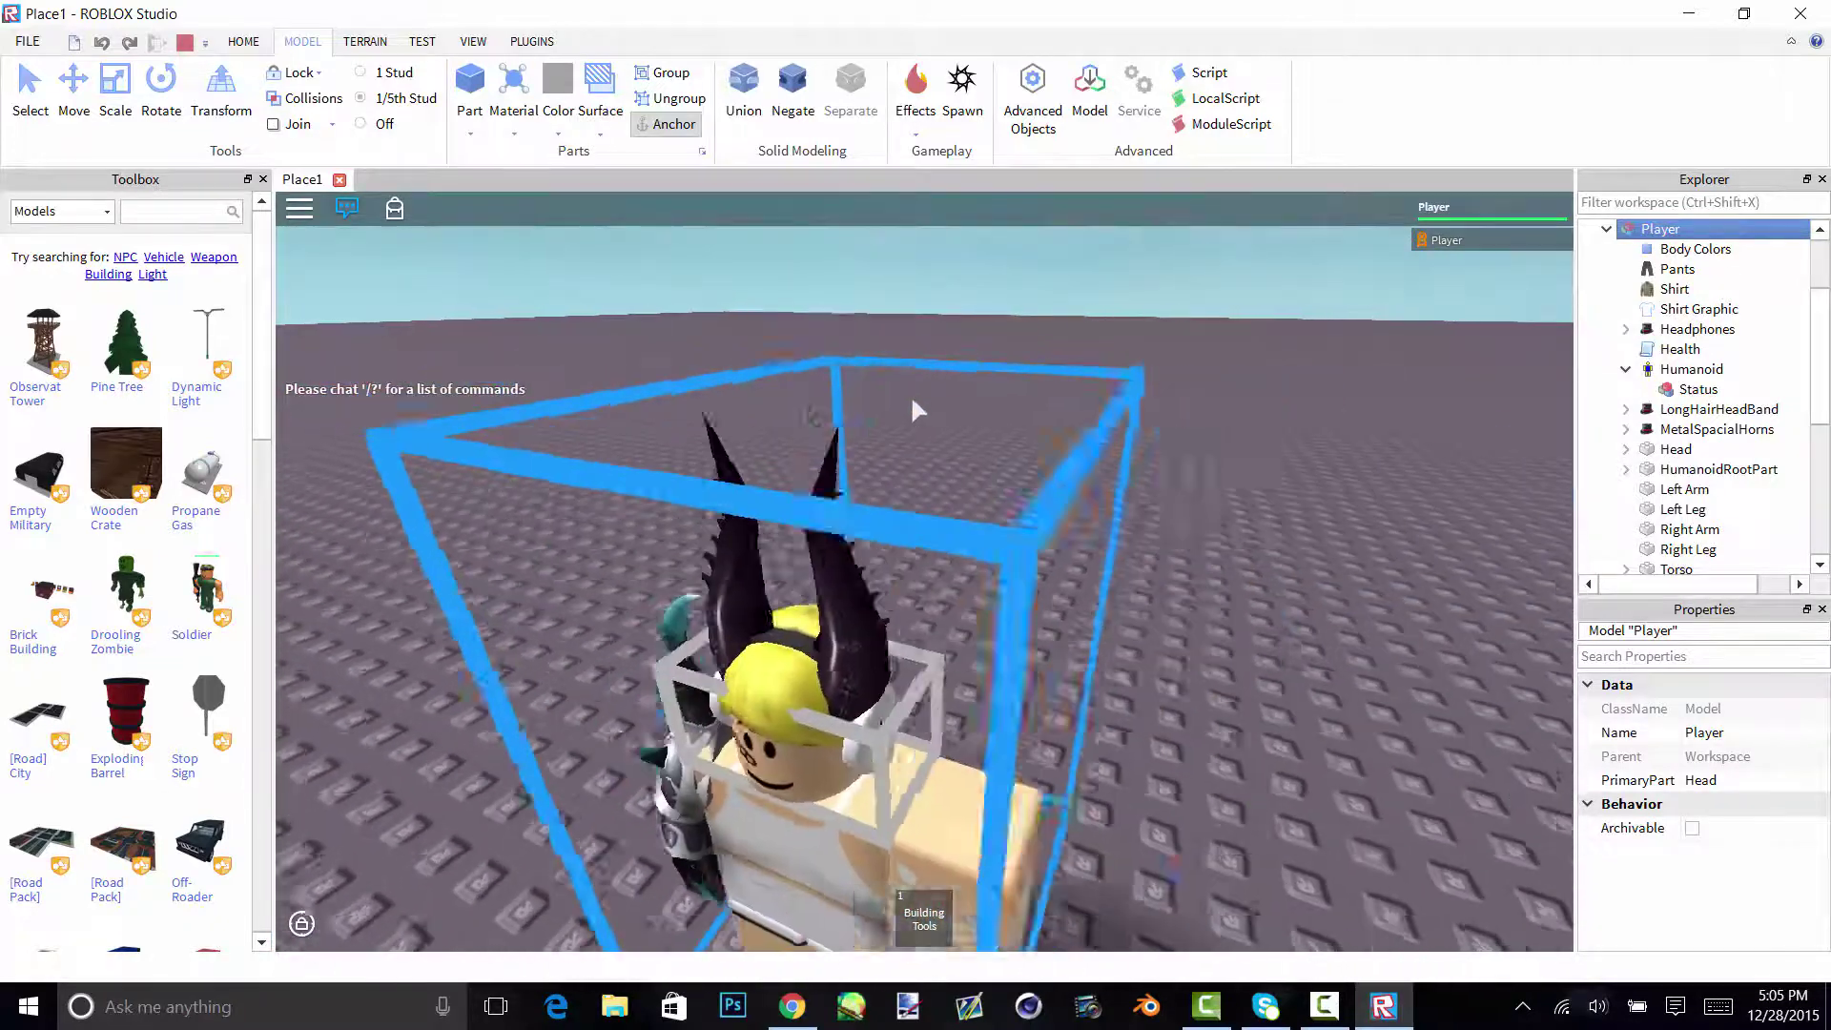
scroll(870, 396, "down", 2)
right_click_drag(870, 397, 870, 397)
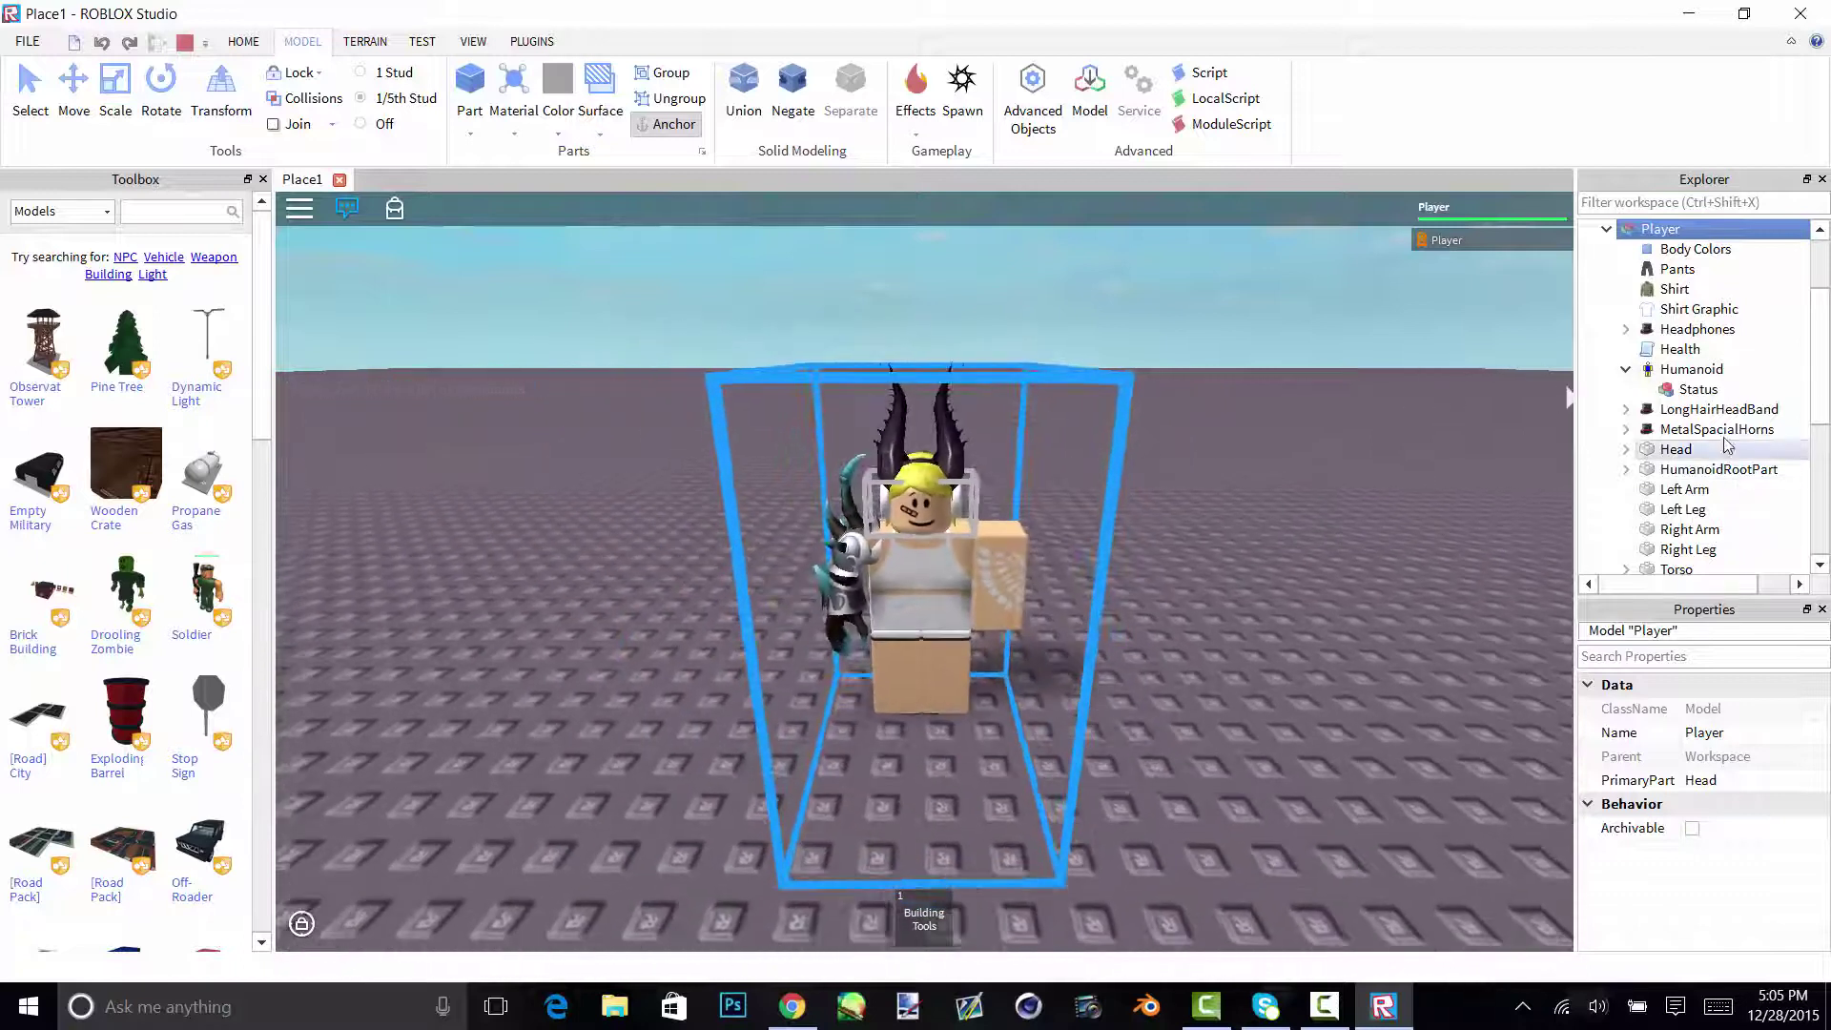
- Turn off snapping and rotate the character's Right Arm forward by about 41 degrees
left_click(1684, 489)
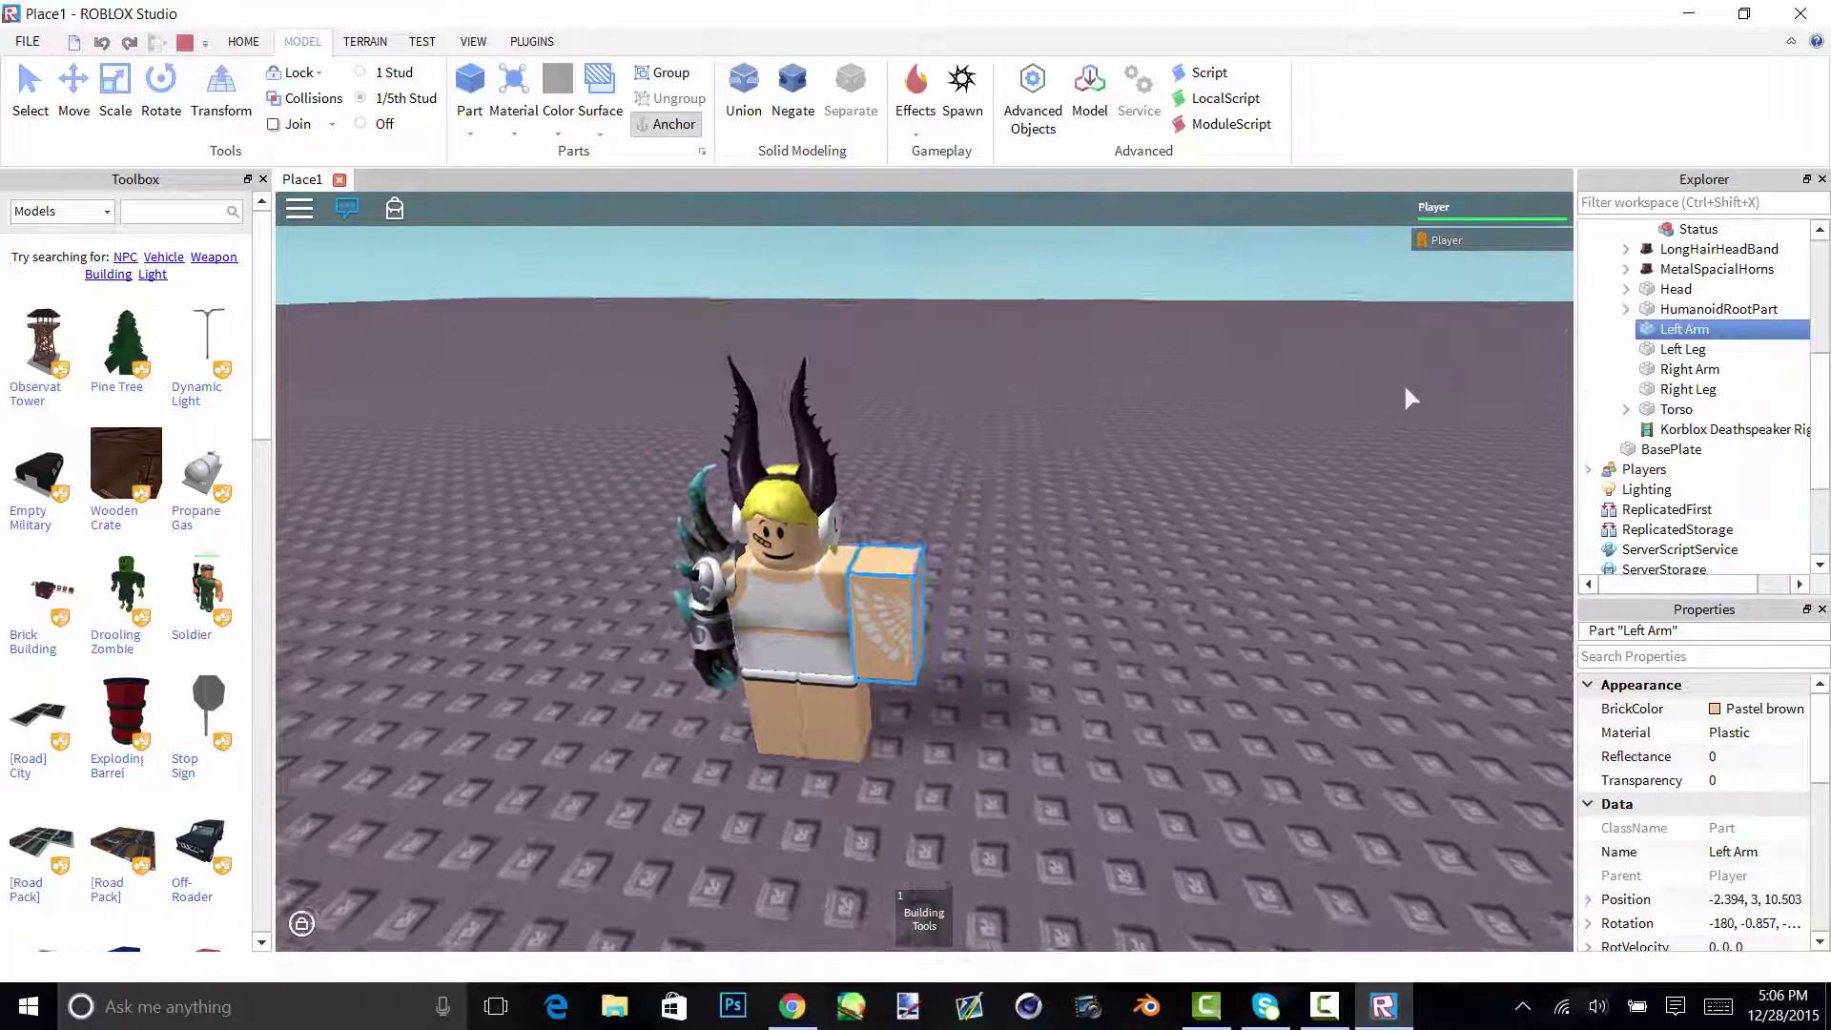
left_click(1688, 371)
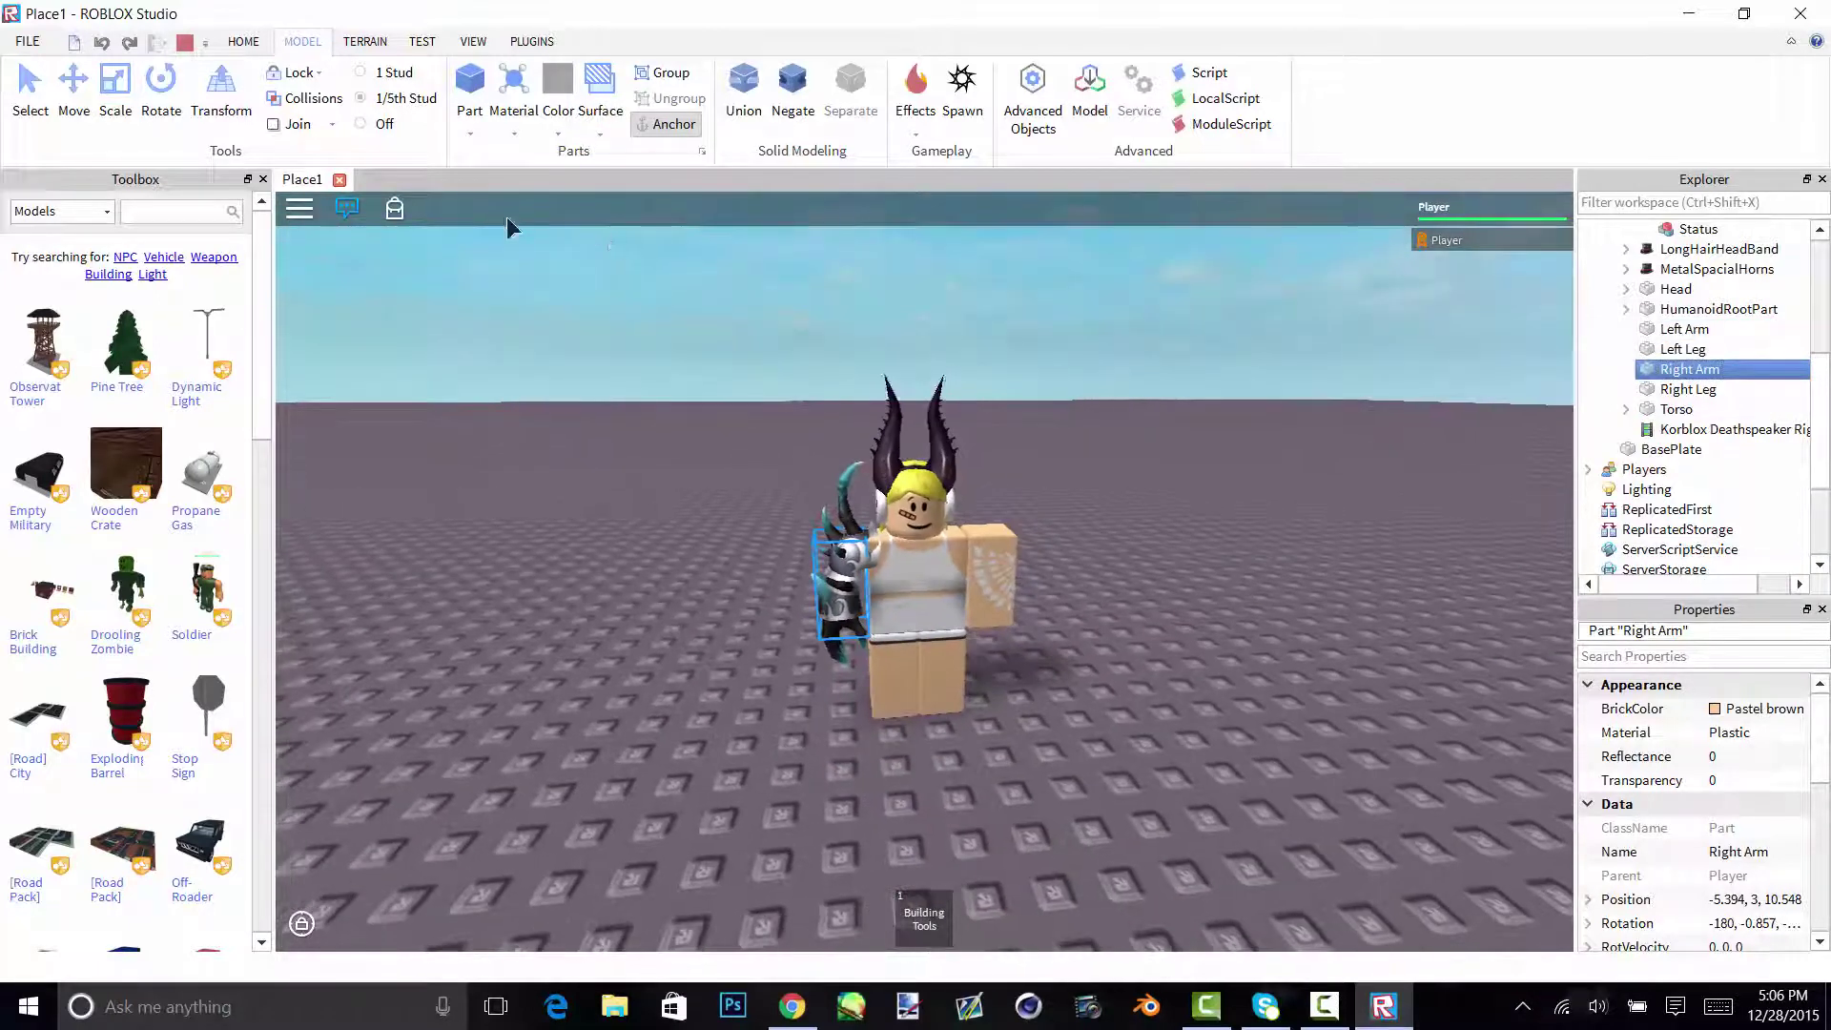
left_click(160, 91)
left_click(73, 88)
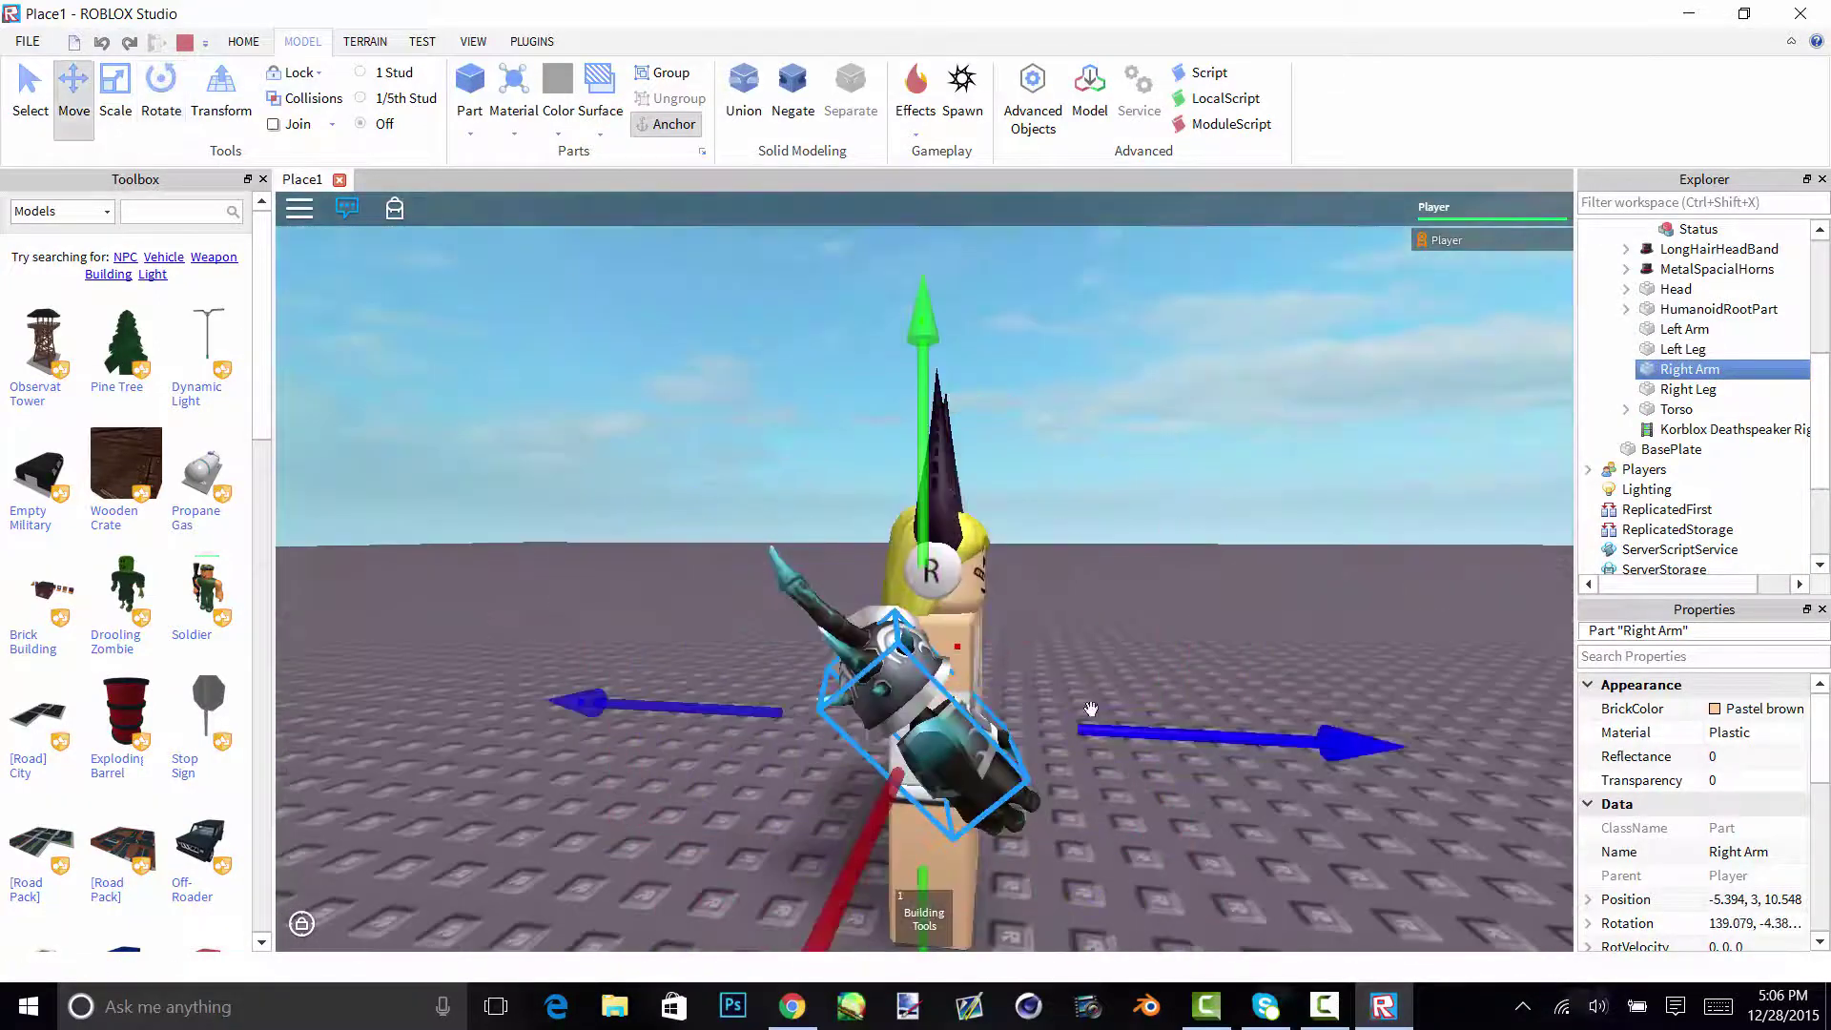
- Rotate the Left Leg backward by about 19 degrees and move it back in line with the hip
left_click(1683, 349)
right_click_drag(954, 457, 916, 475)
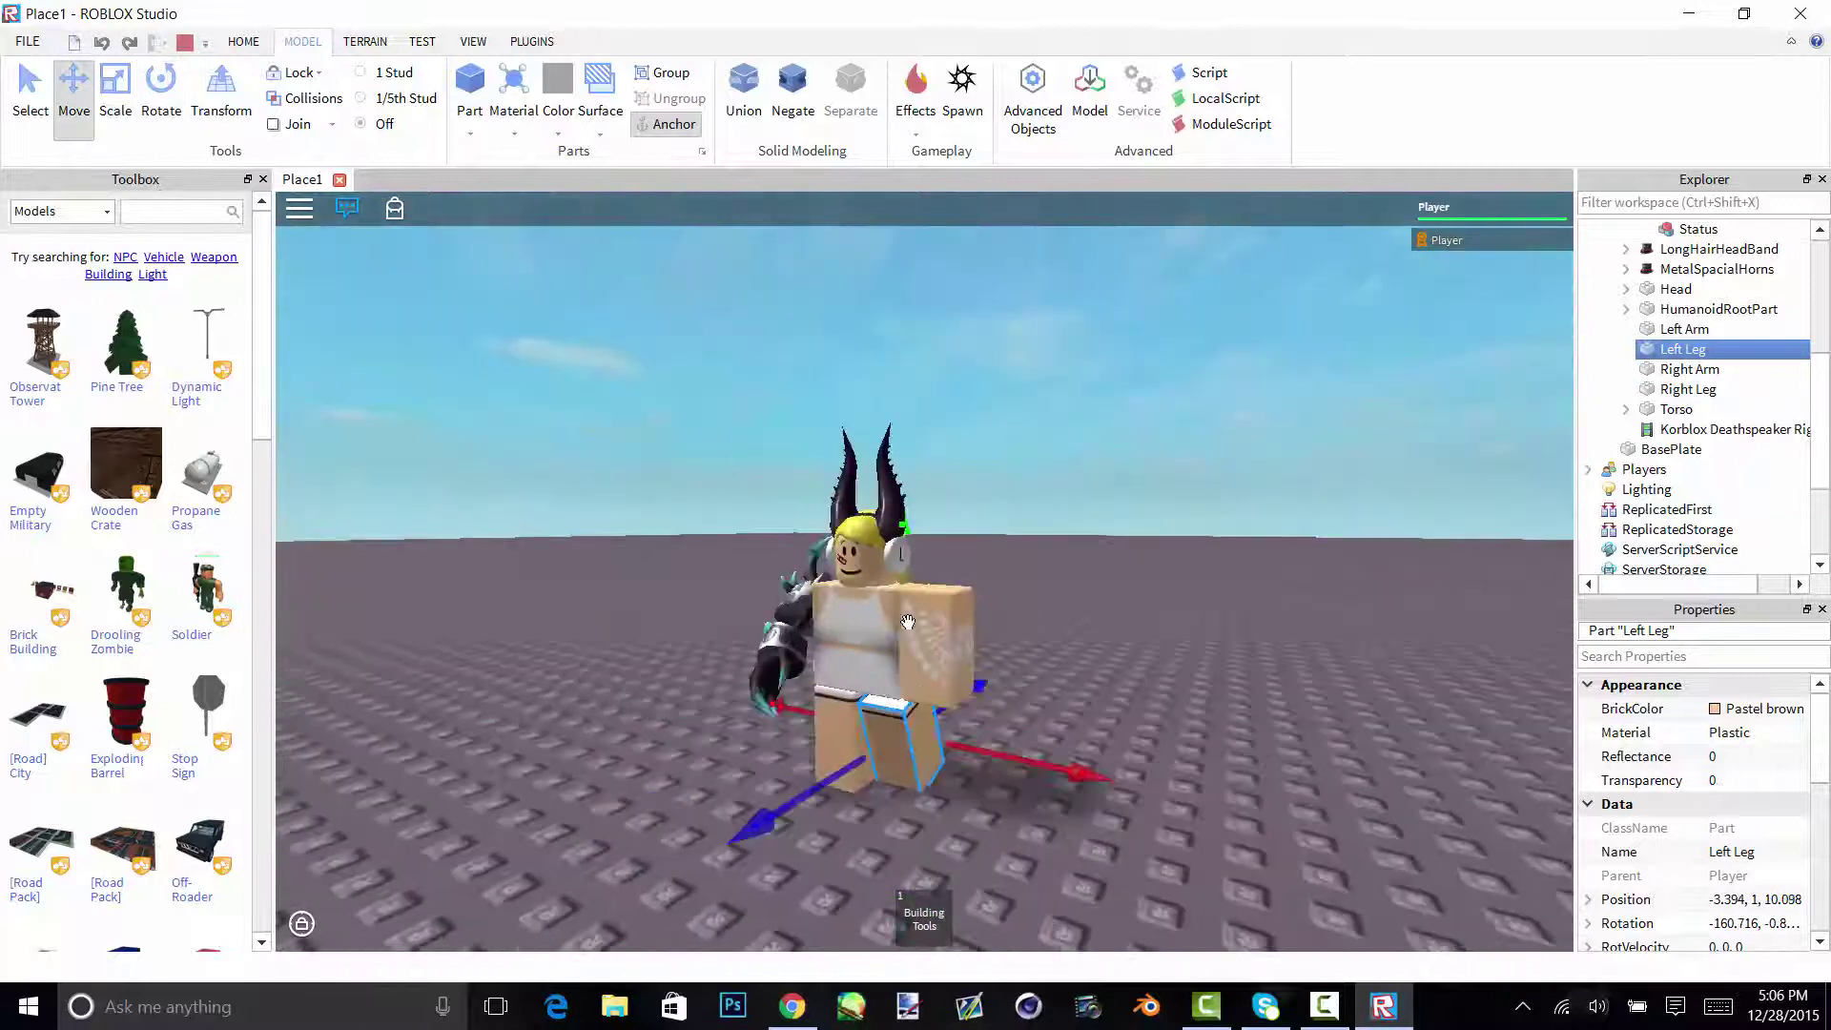
left_click(1531, 385)
- Rotate the Left Arm backward by about 40 degrees and move it to meet the shoulder
left_click(1684, 329)
left_click(160, 91)
left_click_drag(1014, 426, 1077, 448)
left_click(73, 88)
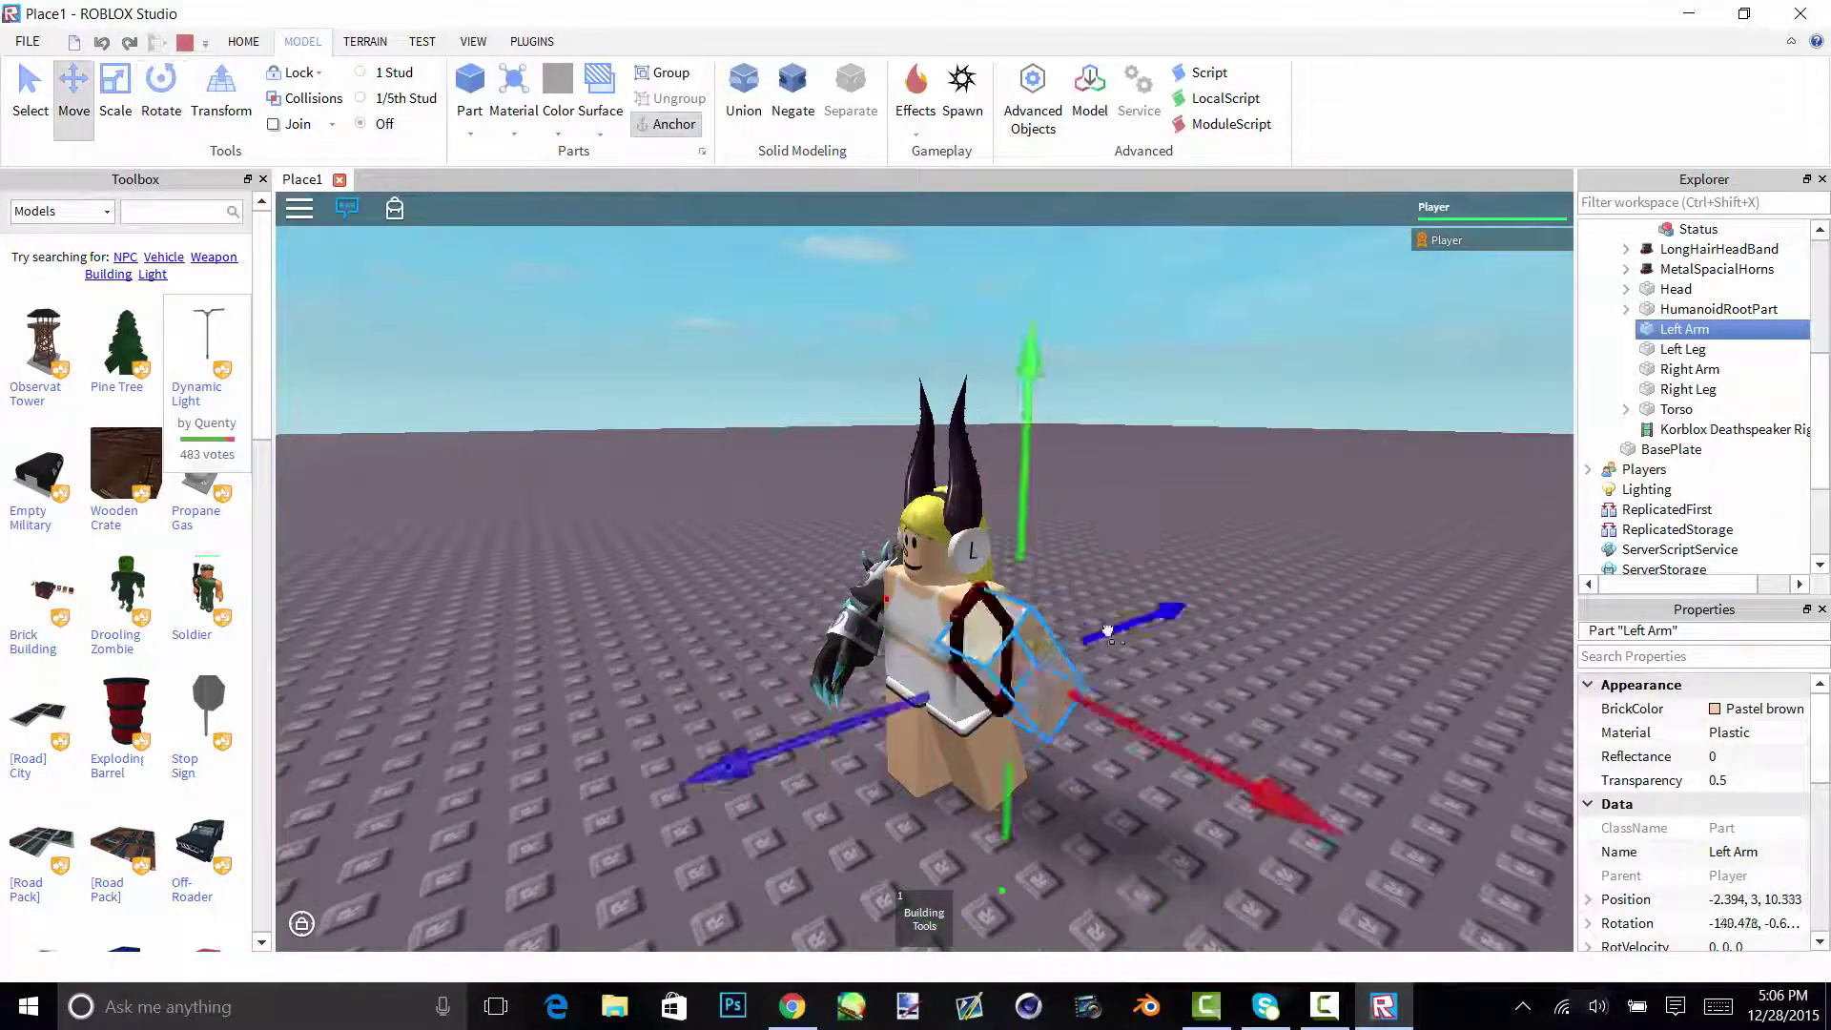
right_click_drag(1011, 449, 1145, 448)
left_click(1545, 442)
- Rotate the Right Leg by about 8 degrees and move it slightly forward and up into a walking pose
left_click(1688, 389)
left_click(160, 90)
right_click_drag(915, 620, 782, 620)
left_click_drag(672, 788, 667, 753)
left_click(74, 88)
left_click_drag(1023, 684, 984, 665)
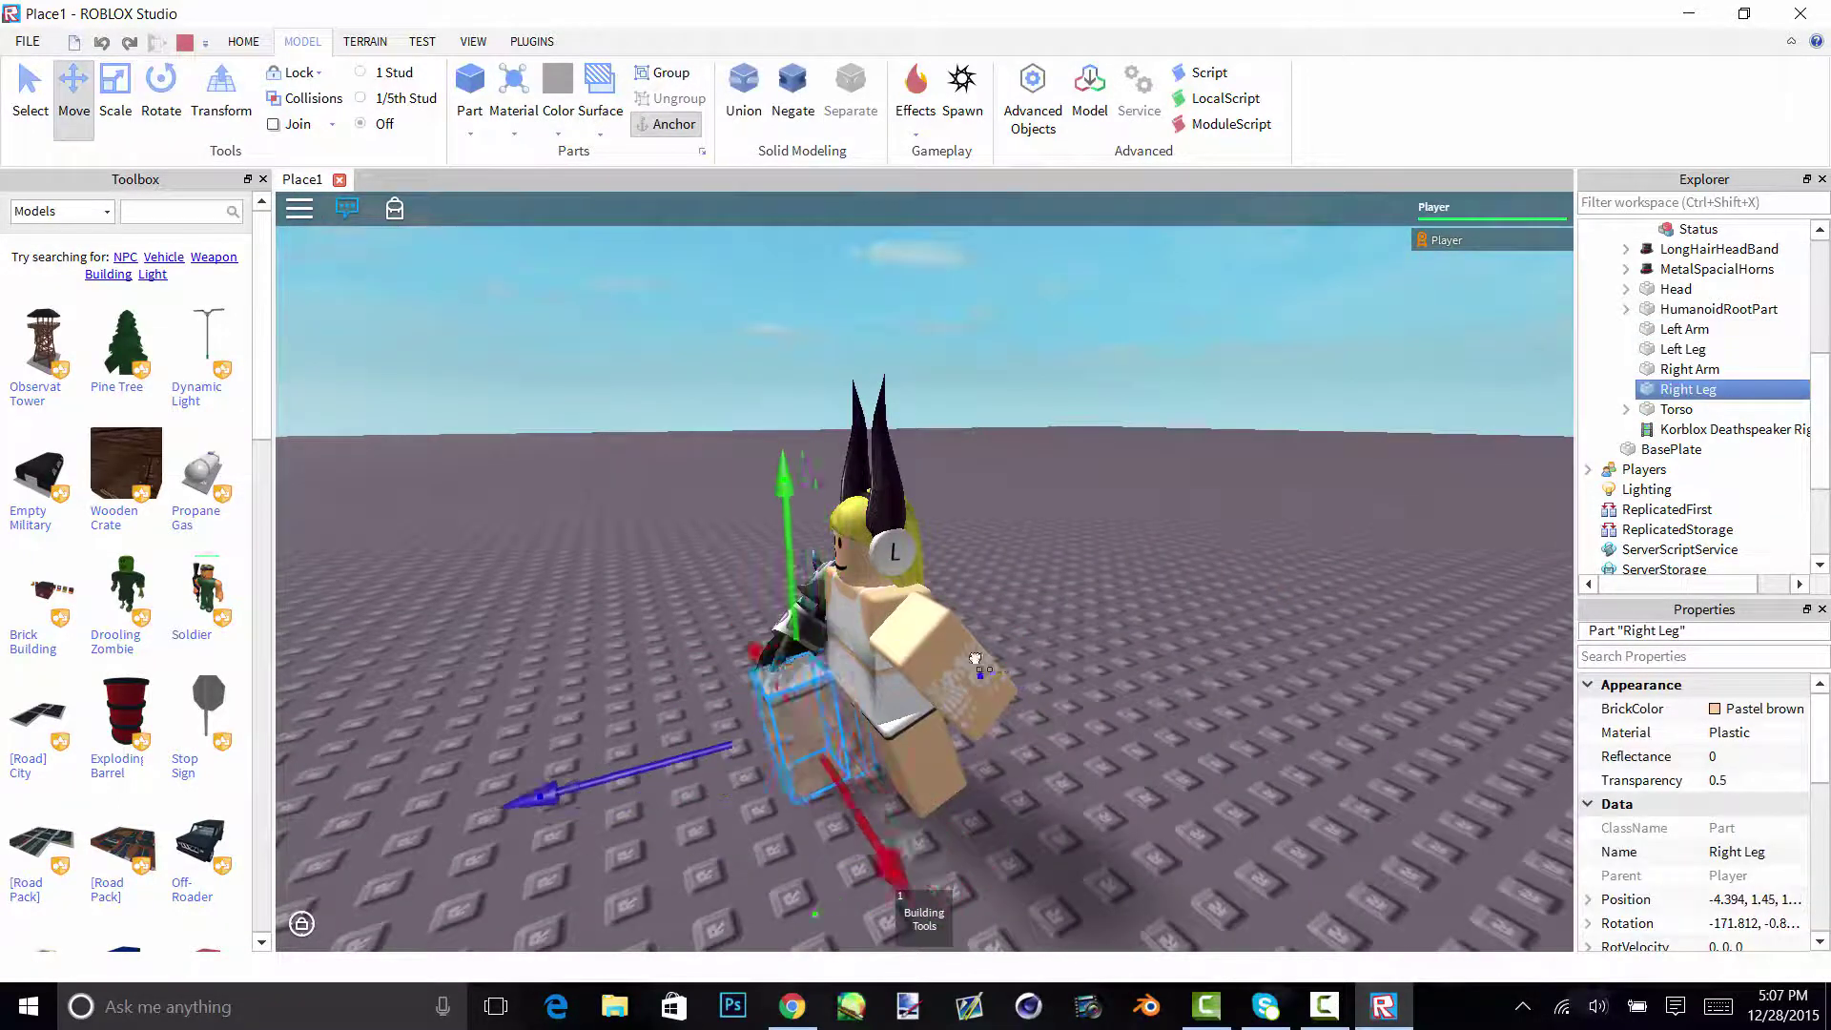
right_click_drag(984, 665, 1335, 543)
- Select the Right Arm, clear the selection, and check the posed character from both sides
left_click(1556, 475)
left_click(1690, 369)
right_click_drag(1144, 458, 1068, 515)
left_click(658, 381)
right_click_drag(658, 449, 712, 444)
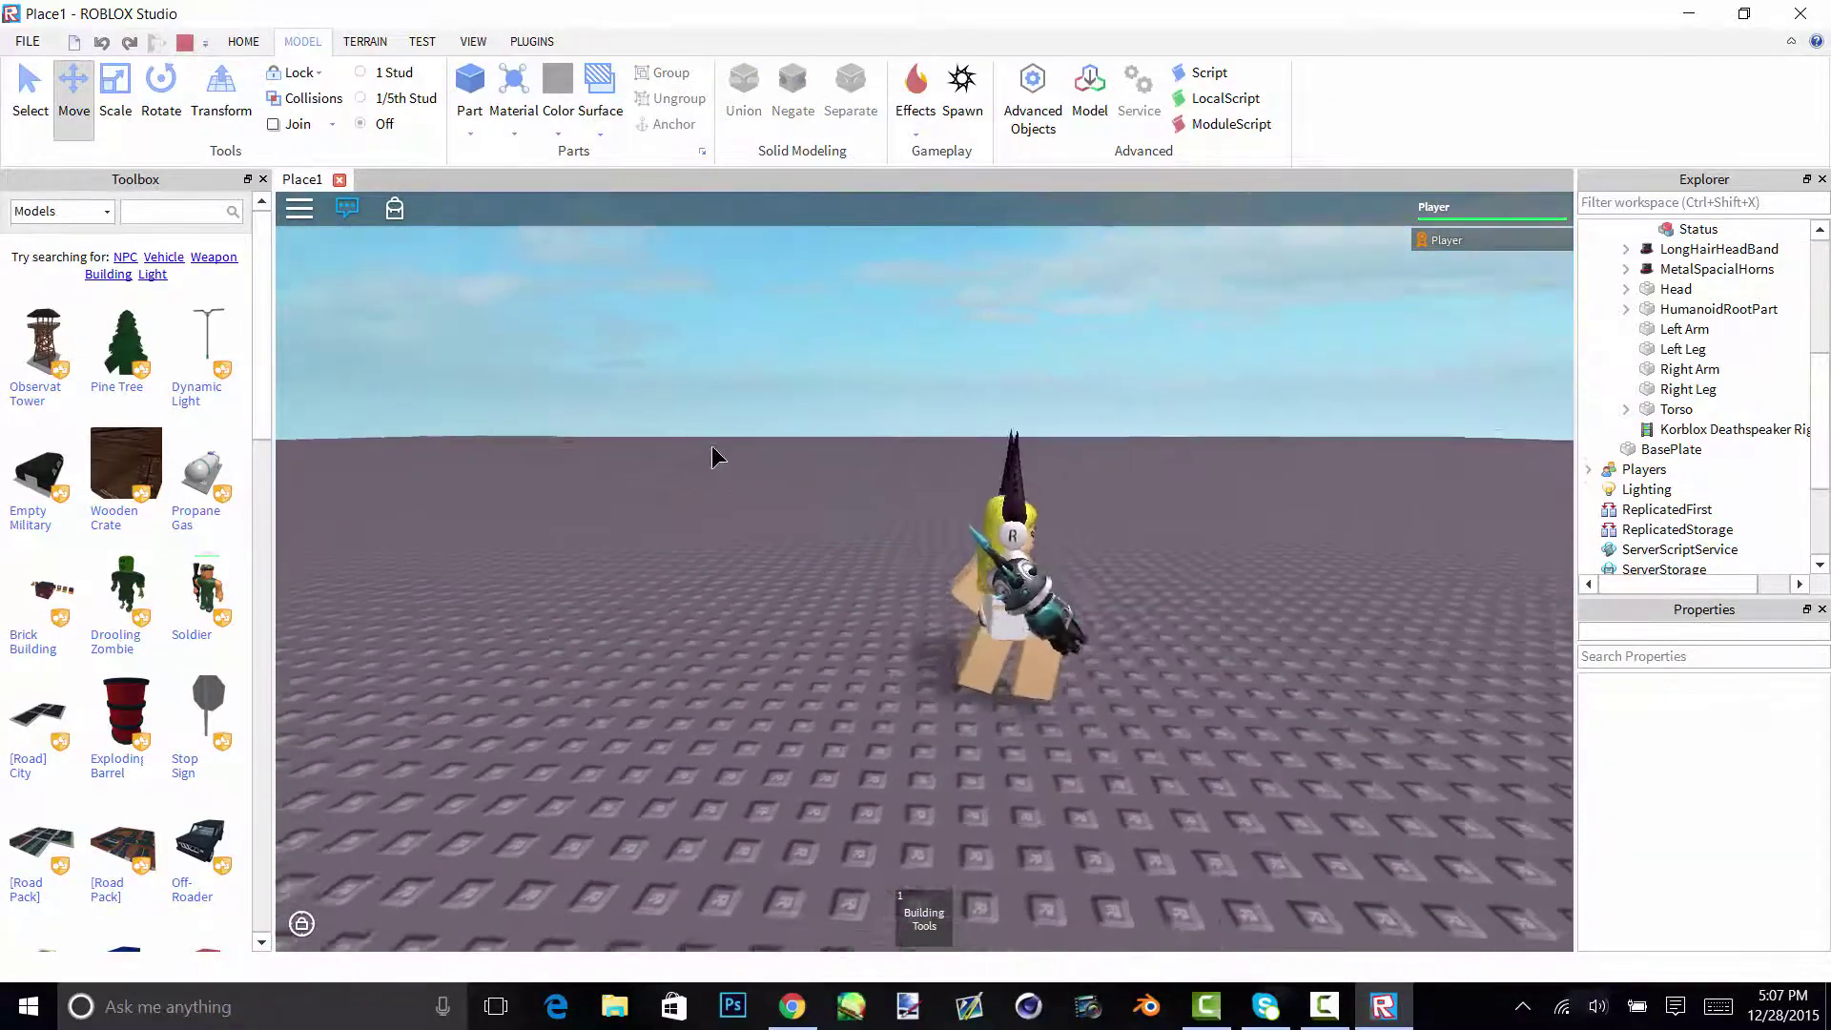
key("w")
right_click_drag(556, 491, 717, 456)
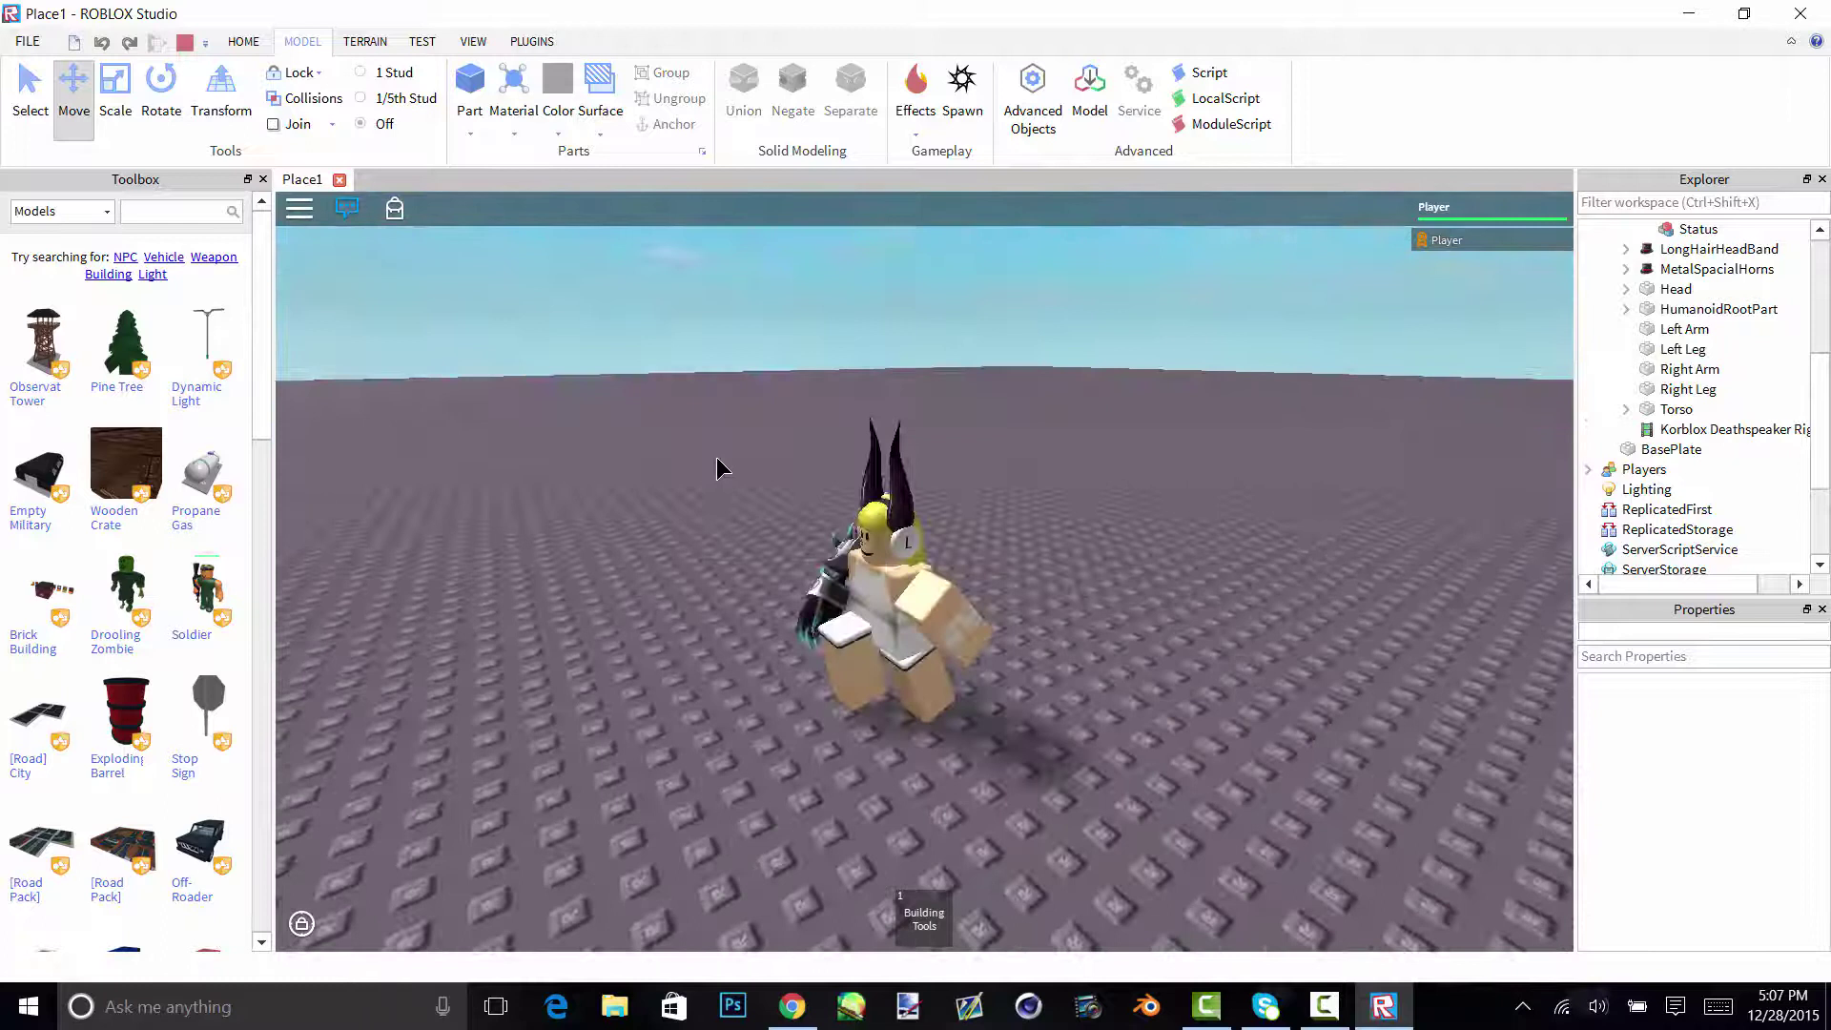
- Export the whole Player model to the Desktop as an Object Model (*.obj) file named Erythia vixen
scroll(1671, 292, "up", 5)
left_click(1607, 350)
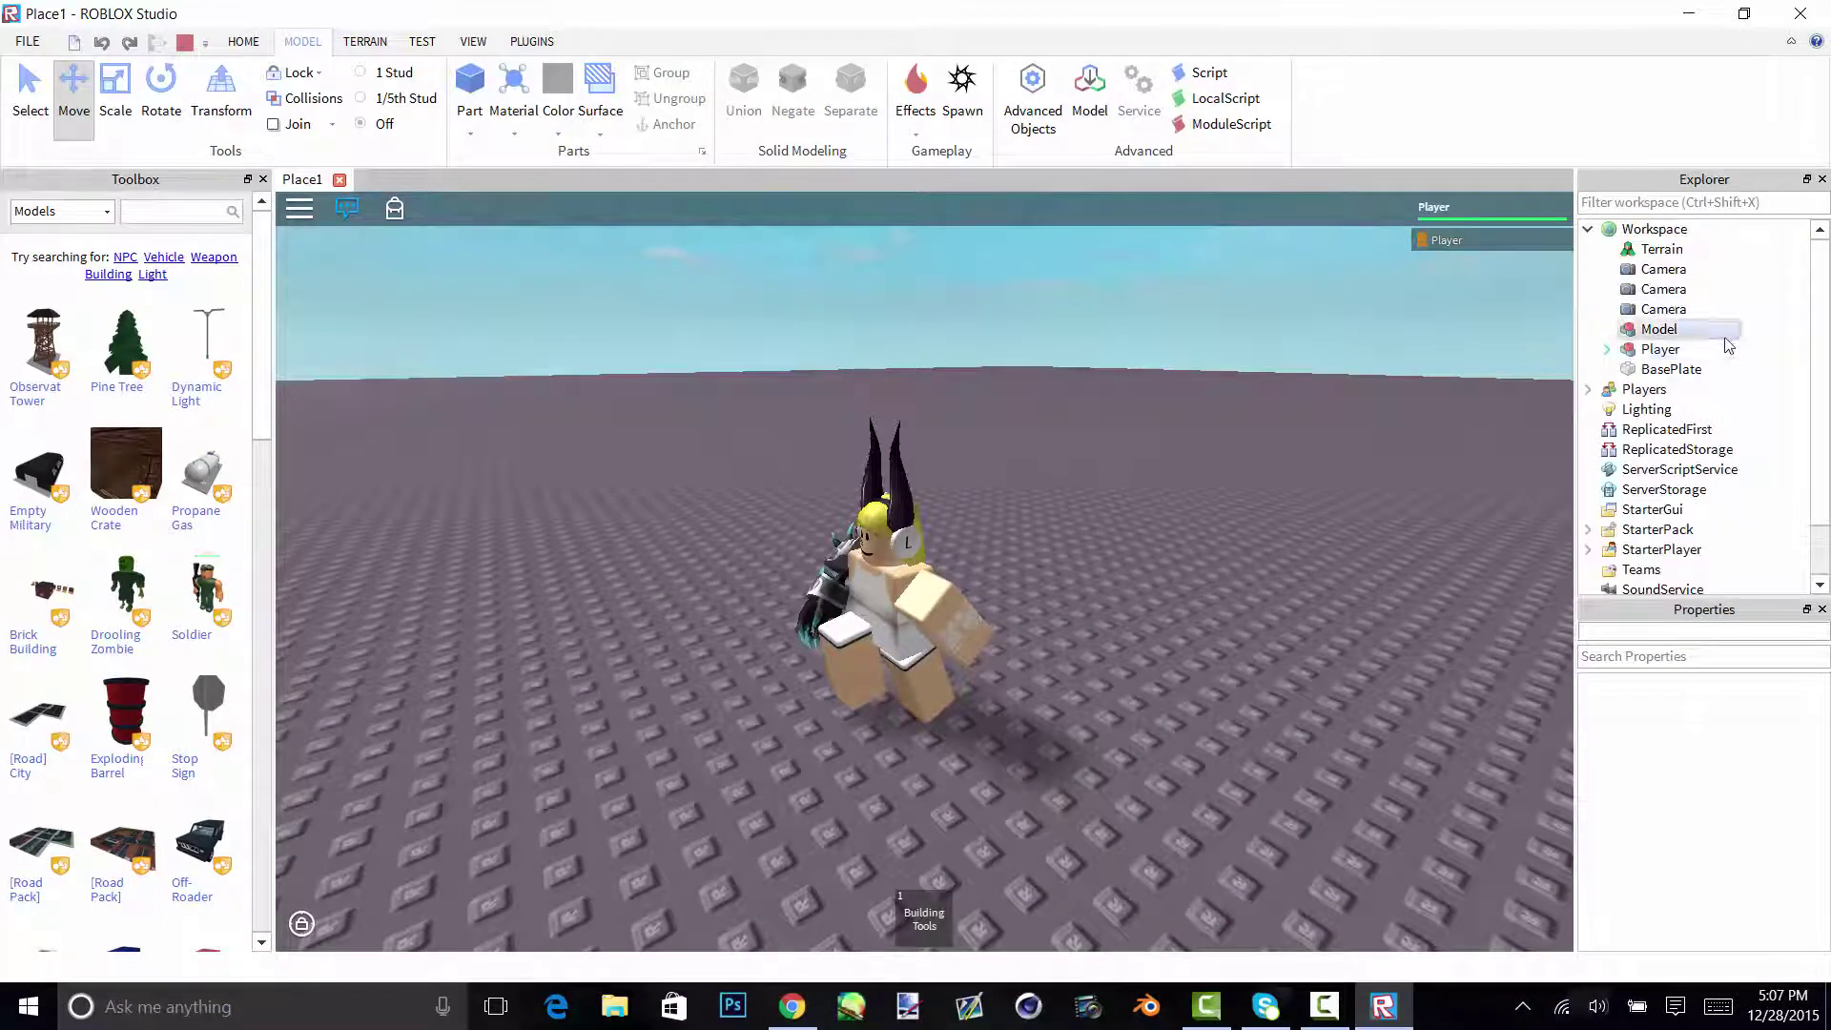
left_click(1702, 353)
right_click(1673, 360)
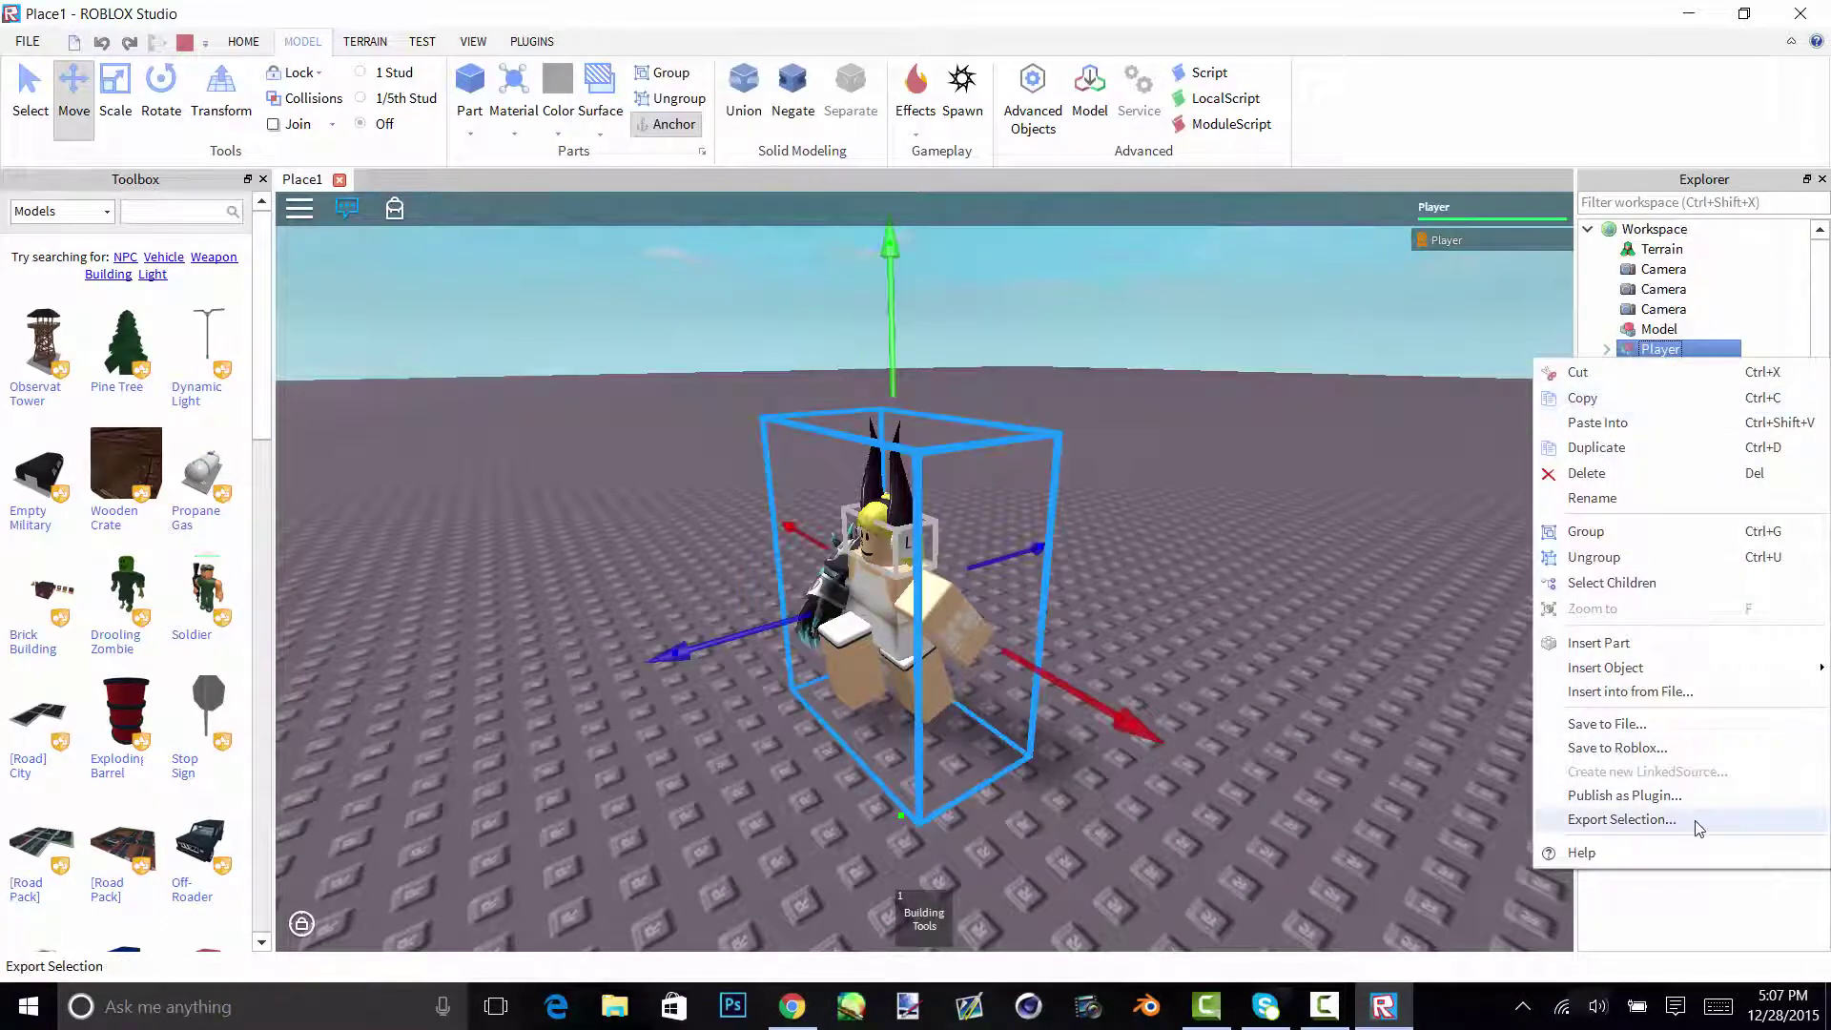
left_click(1618, 814)
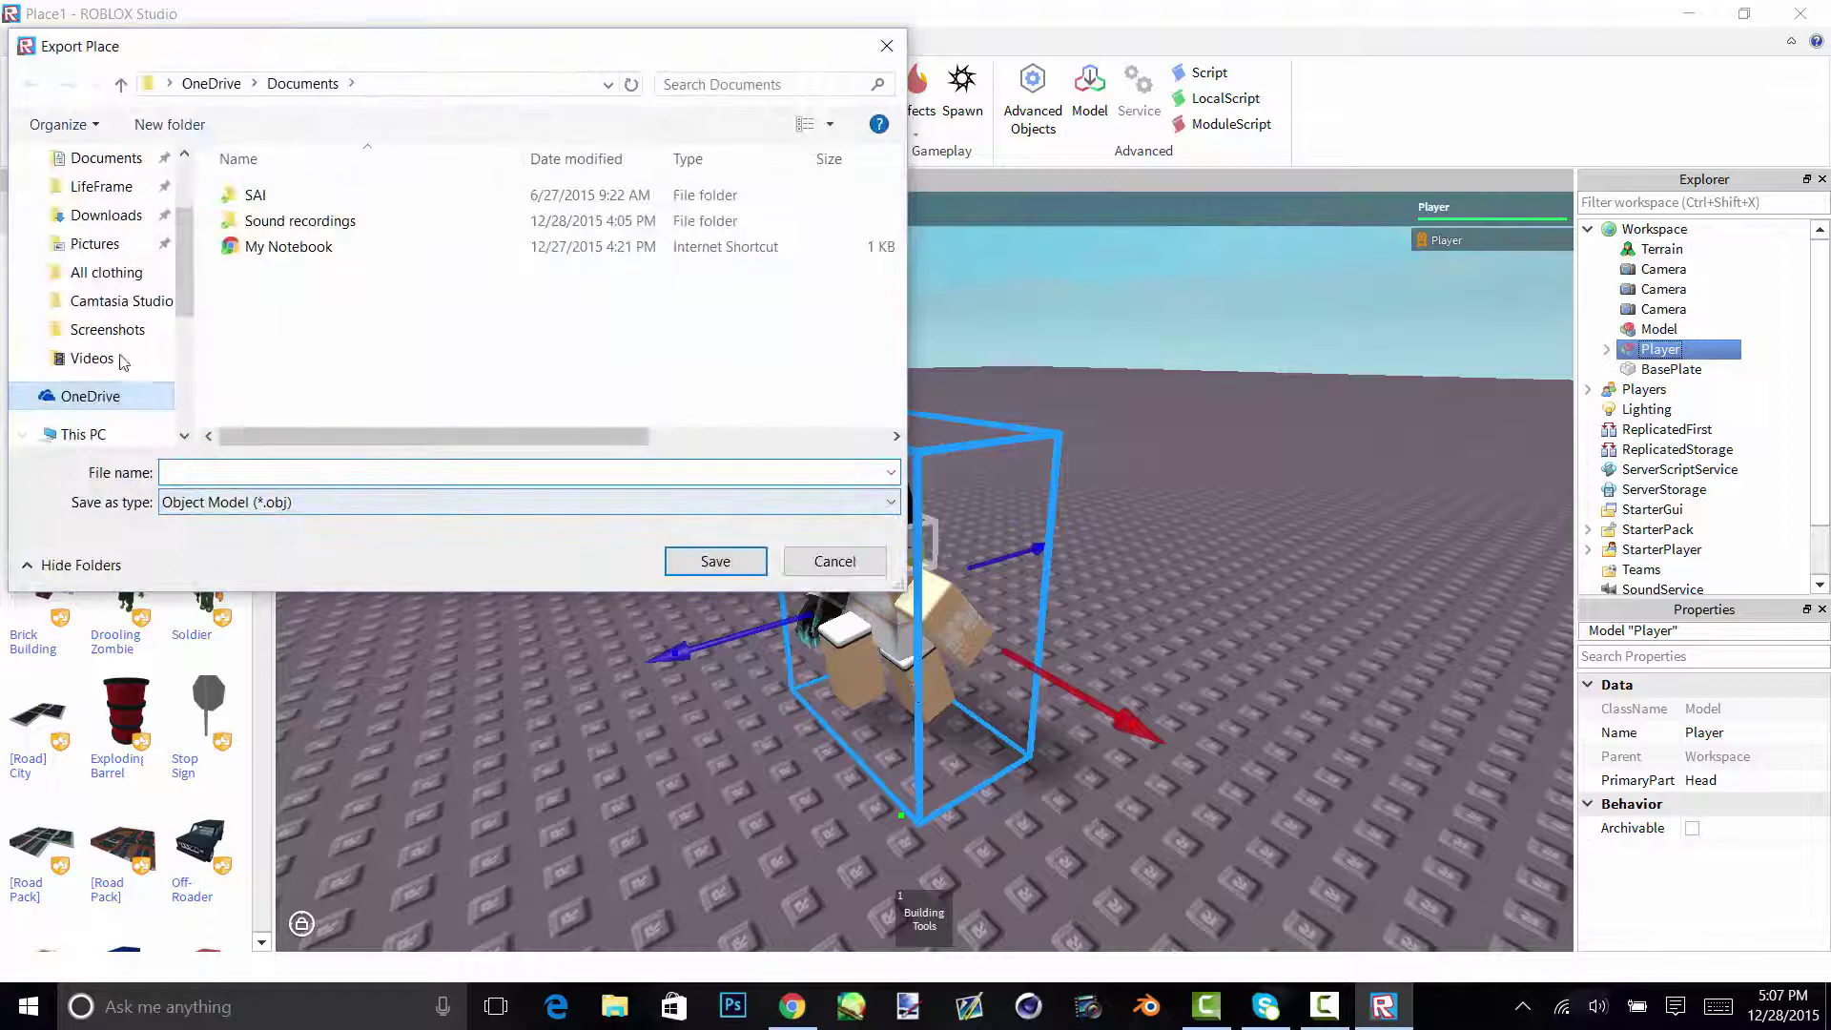
scroll(105, 286, "up", 3)
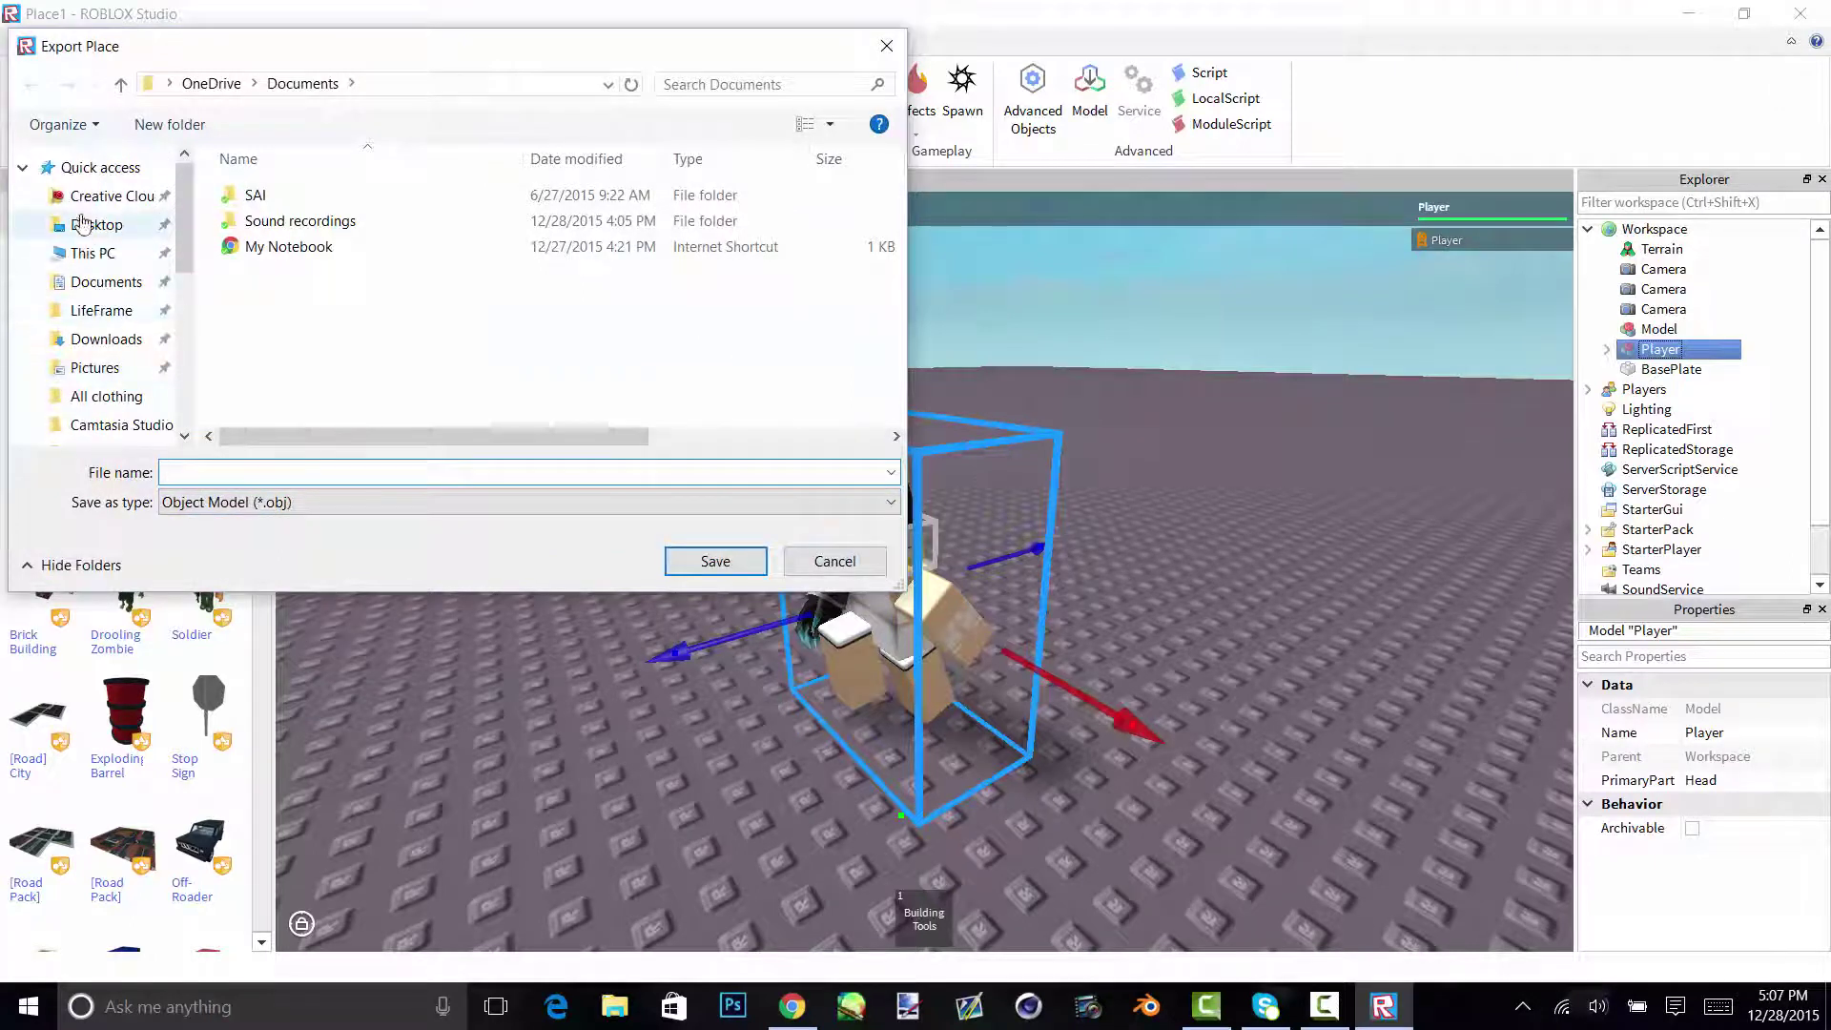
left_click(110, 226)
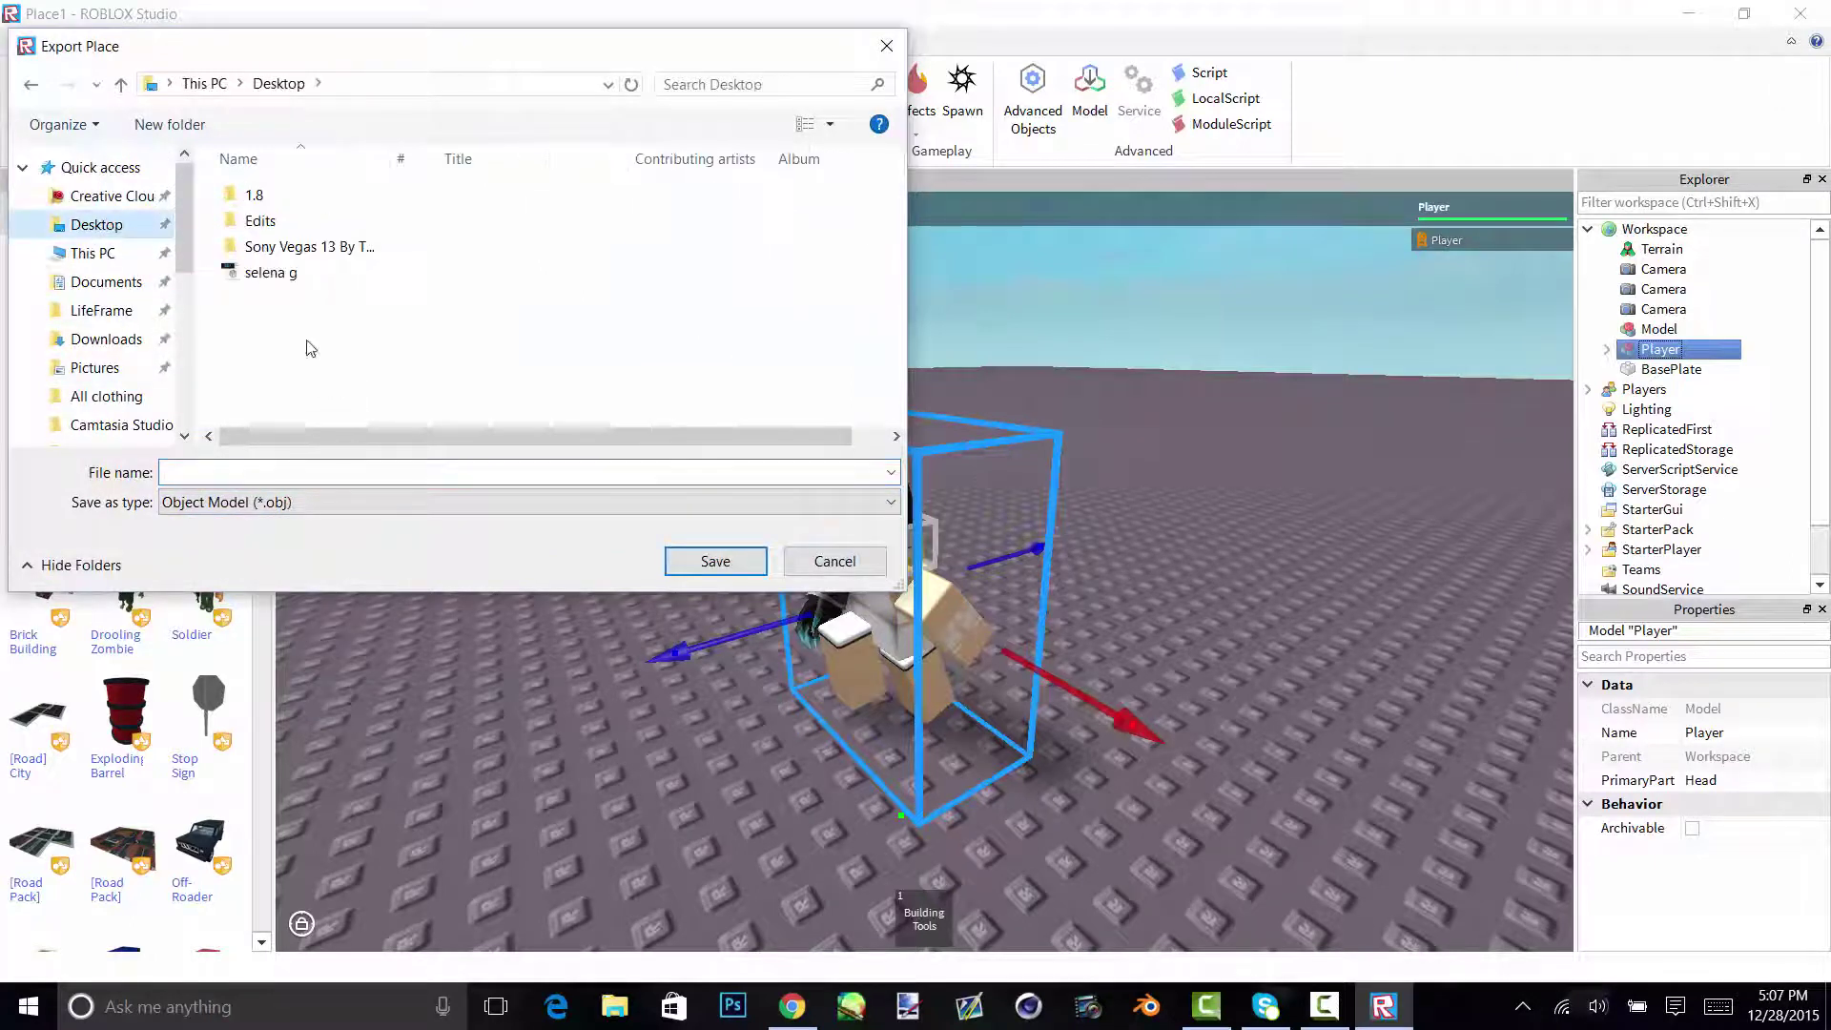
left_click(282, 481)
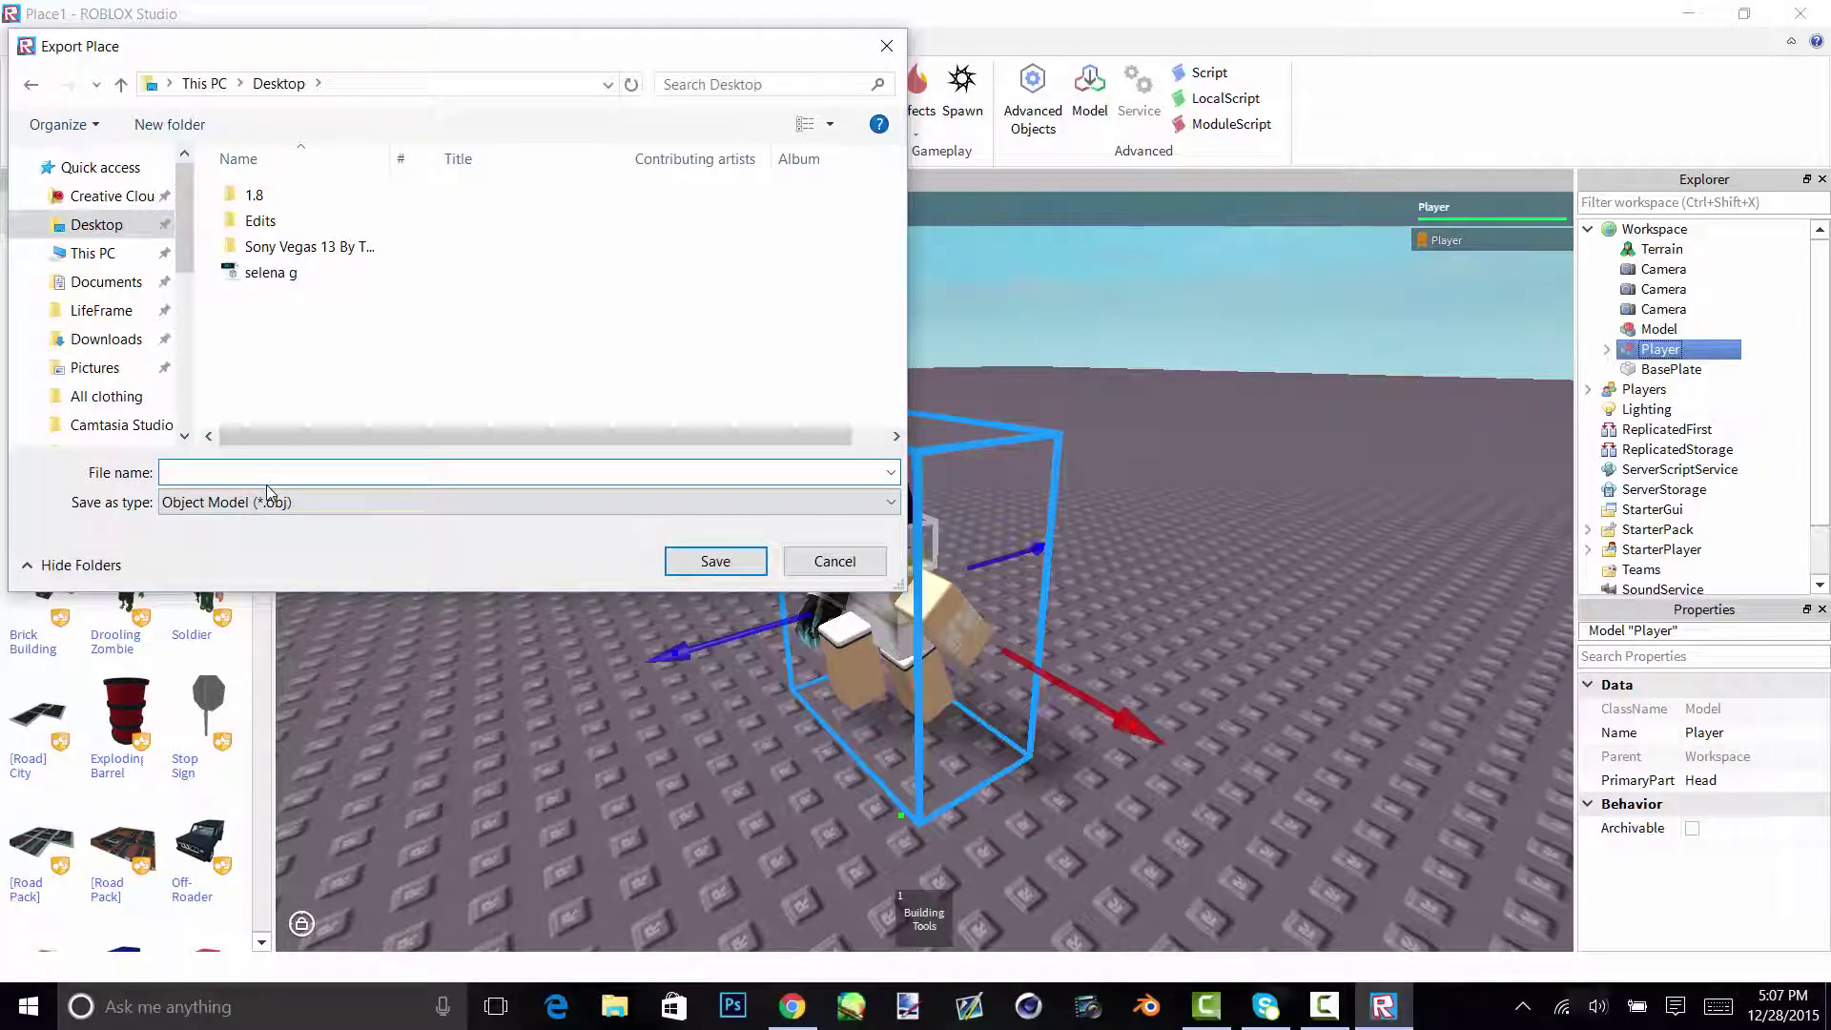
type("Erythia vi")
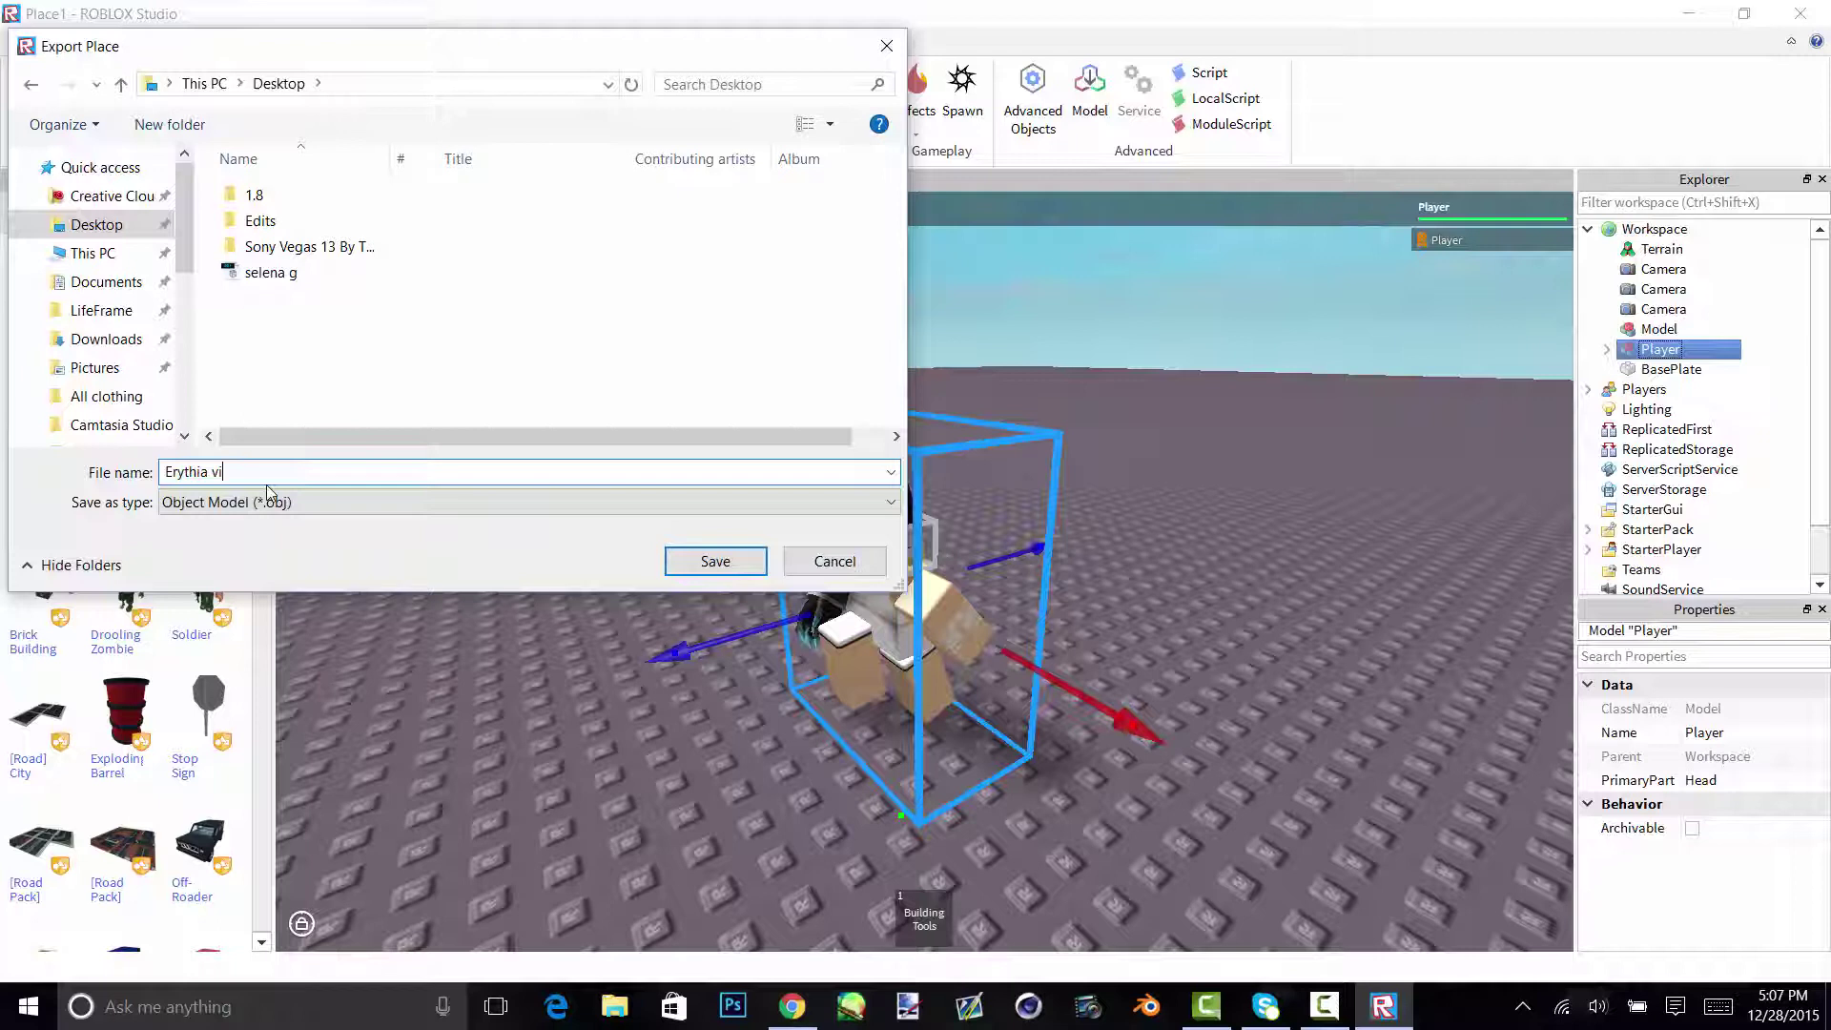
type("xen")
key("Return")
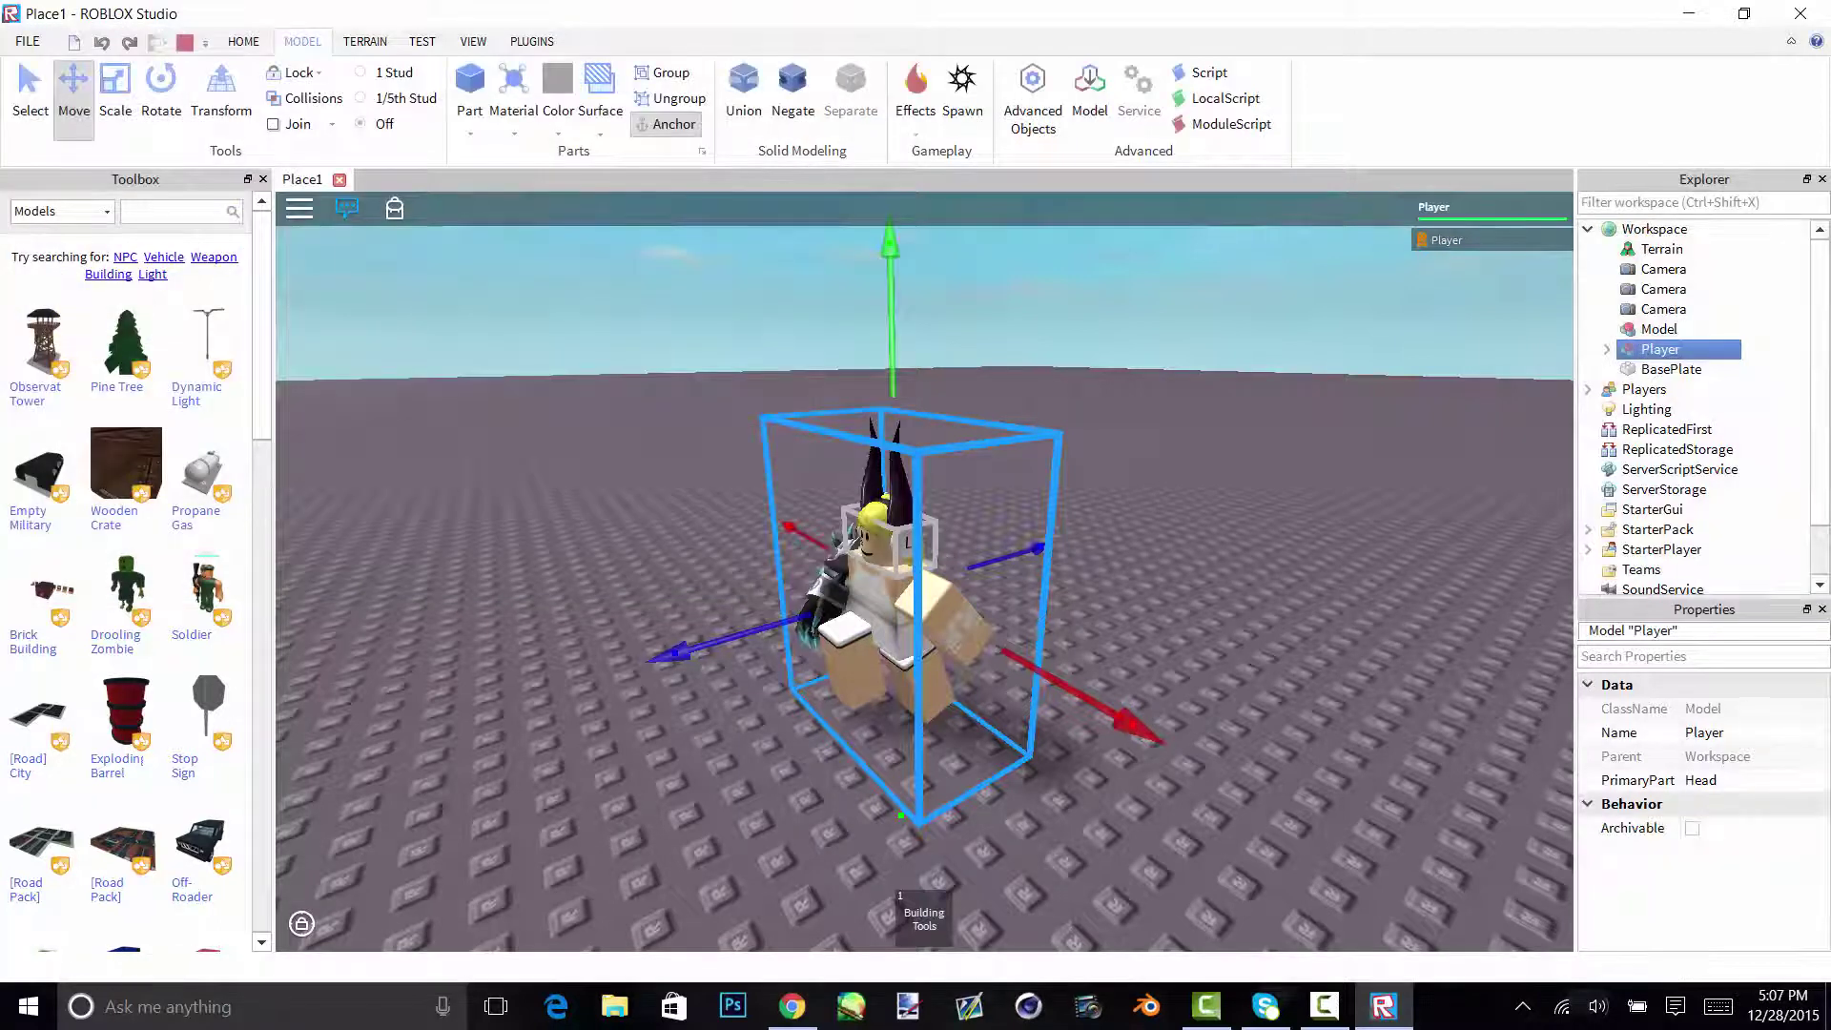
- Clear the Player selection, check the character from behind, and close ROBLOX Studio, discarding the place's changes
right_click_drag(1084, 328, 1386, 334)
left_click(1155, 373)
key("w")
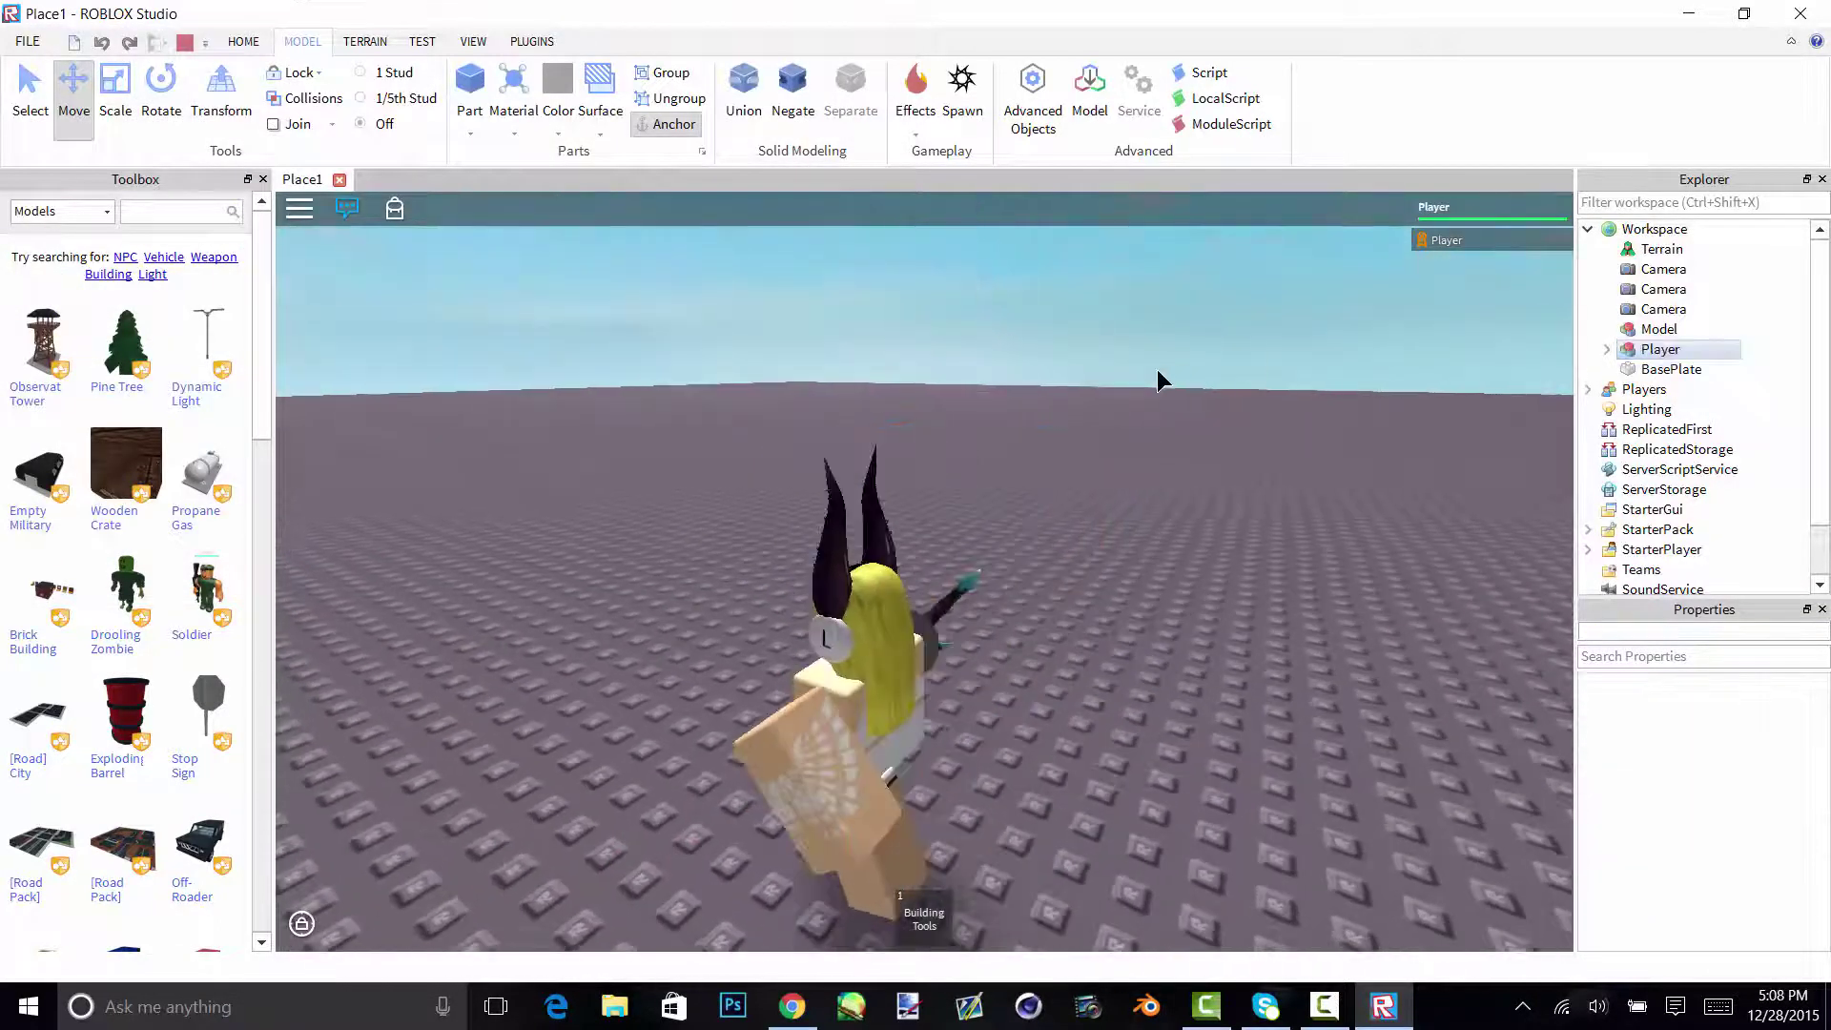
key("a")
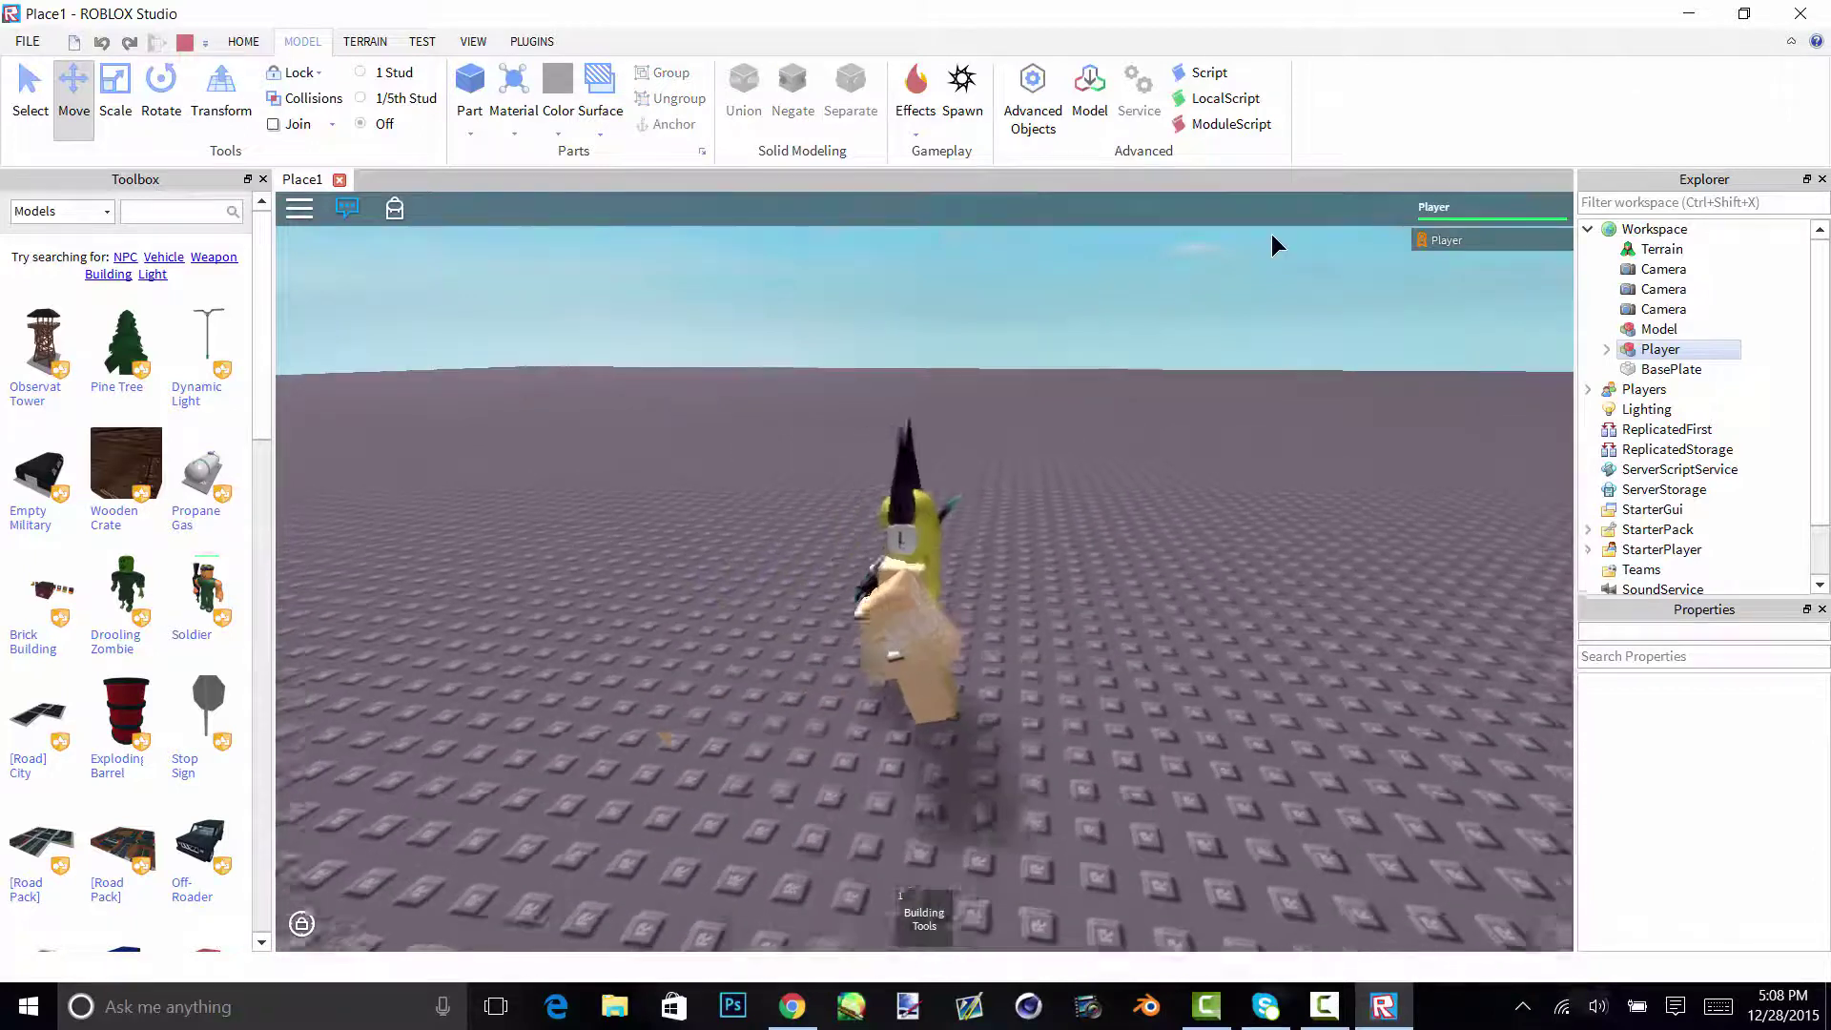
left_click(1820, 13)
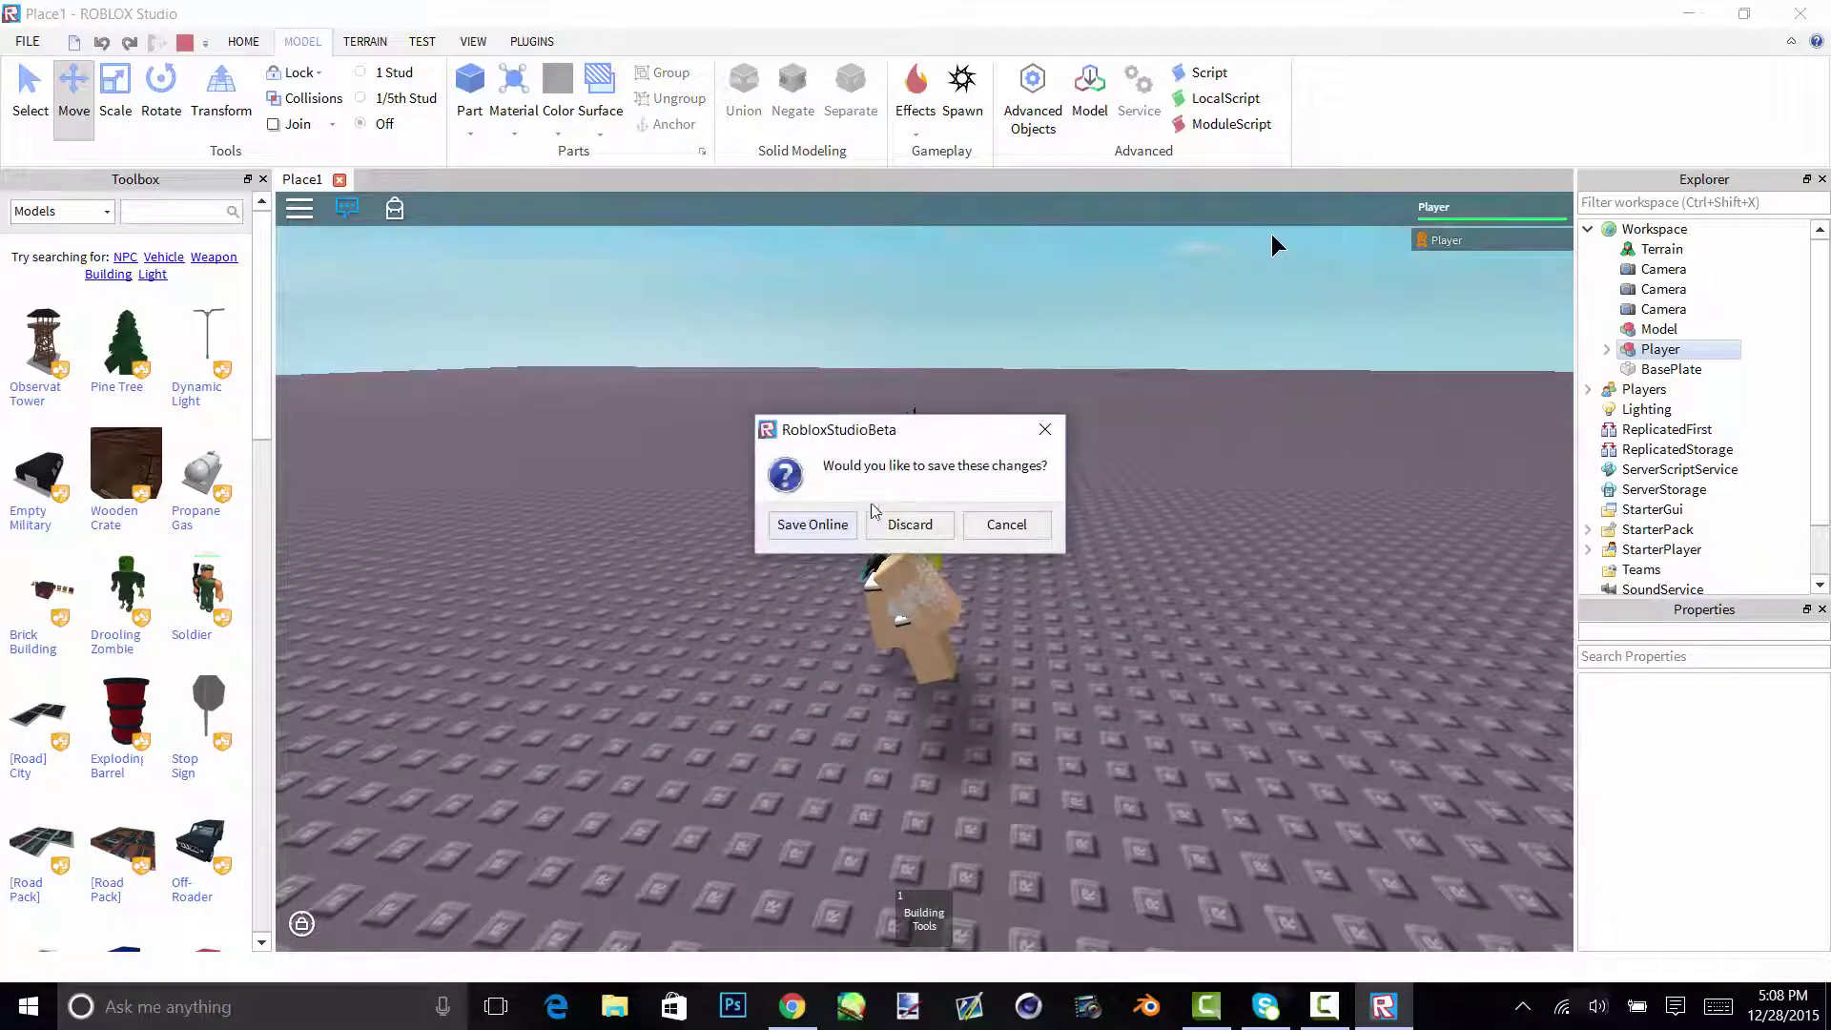
left_click(901, 523)
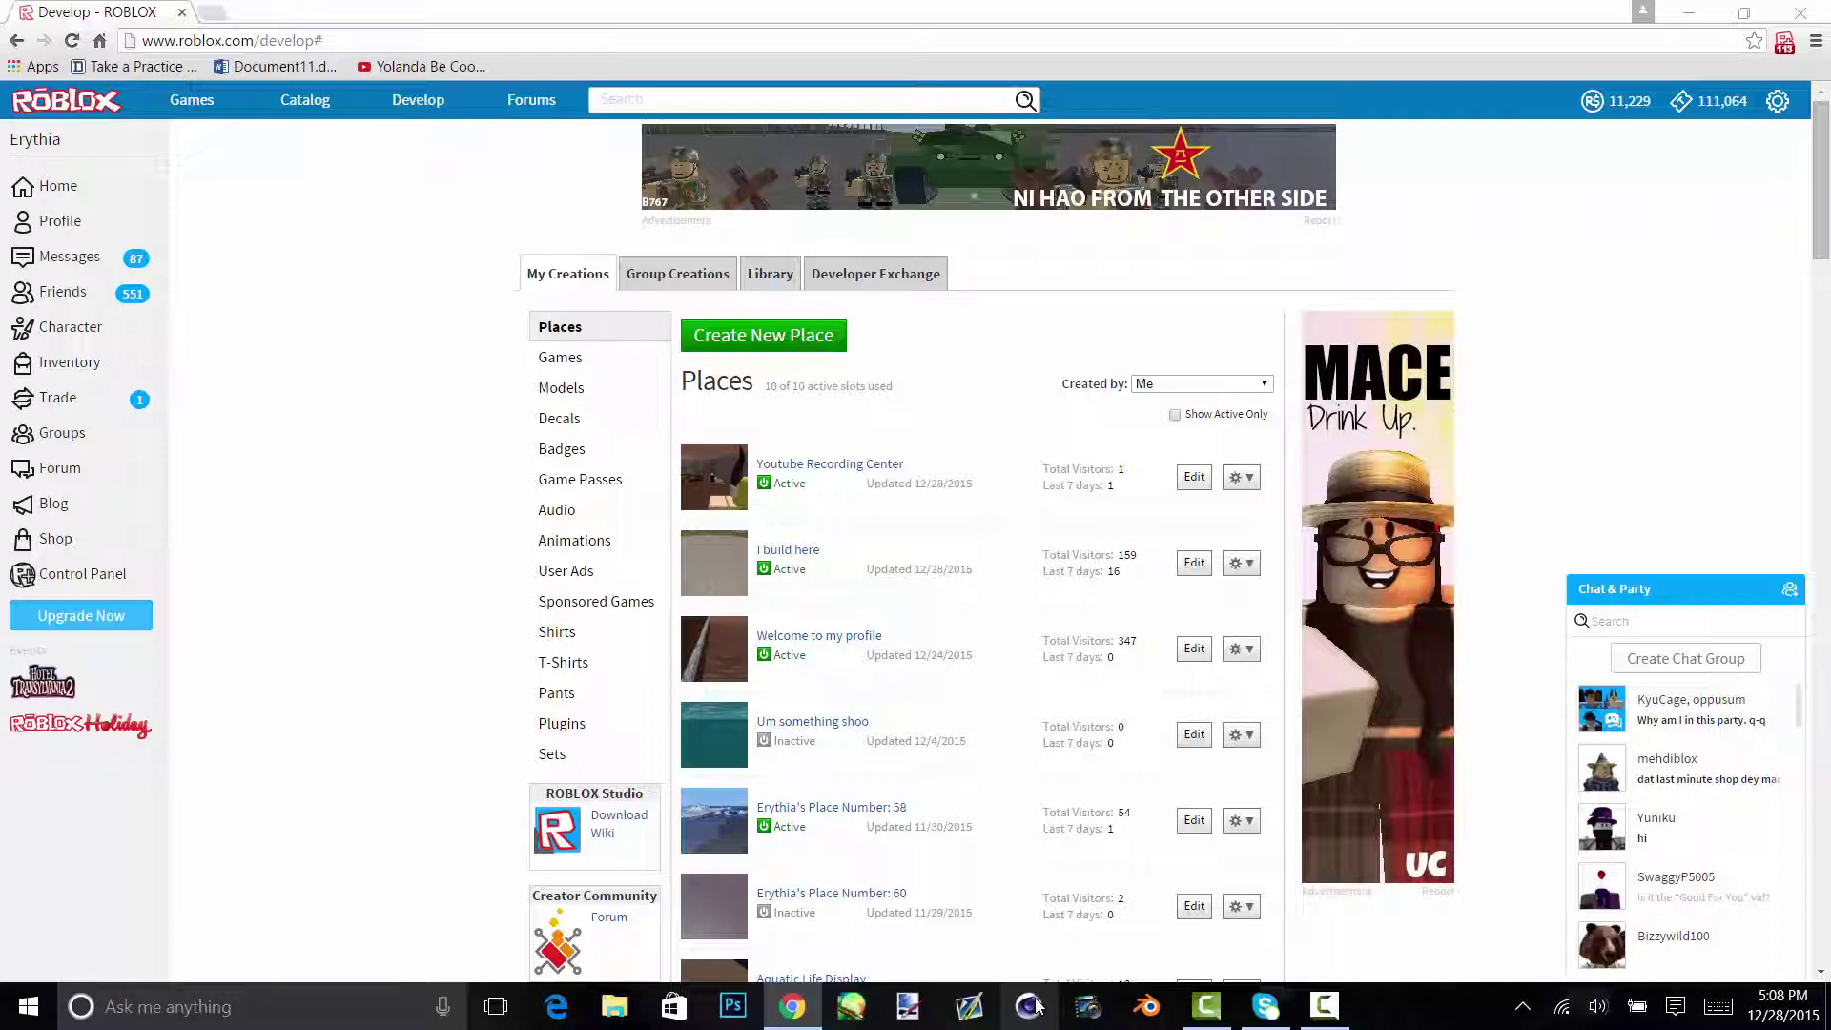
- Switch to CINEMA 4D and import the exported Erythia video model from the Desktop at scale 1 centimeter, with normals imported and unused points optimized
left_click(1030, 1006)
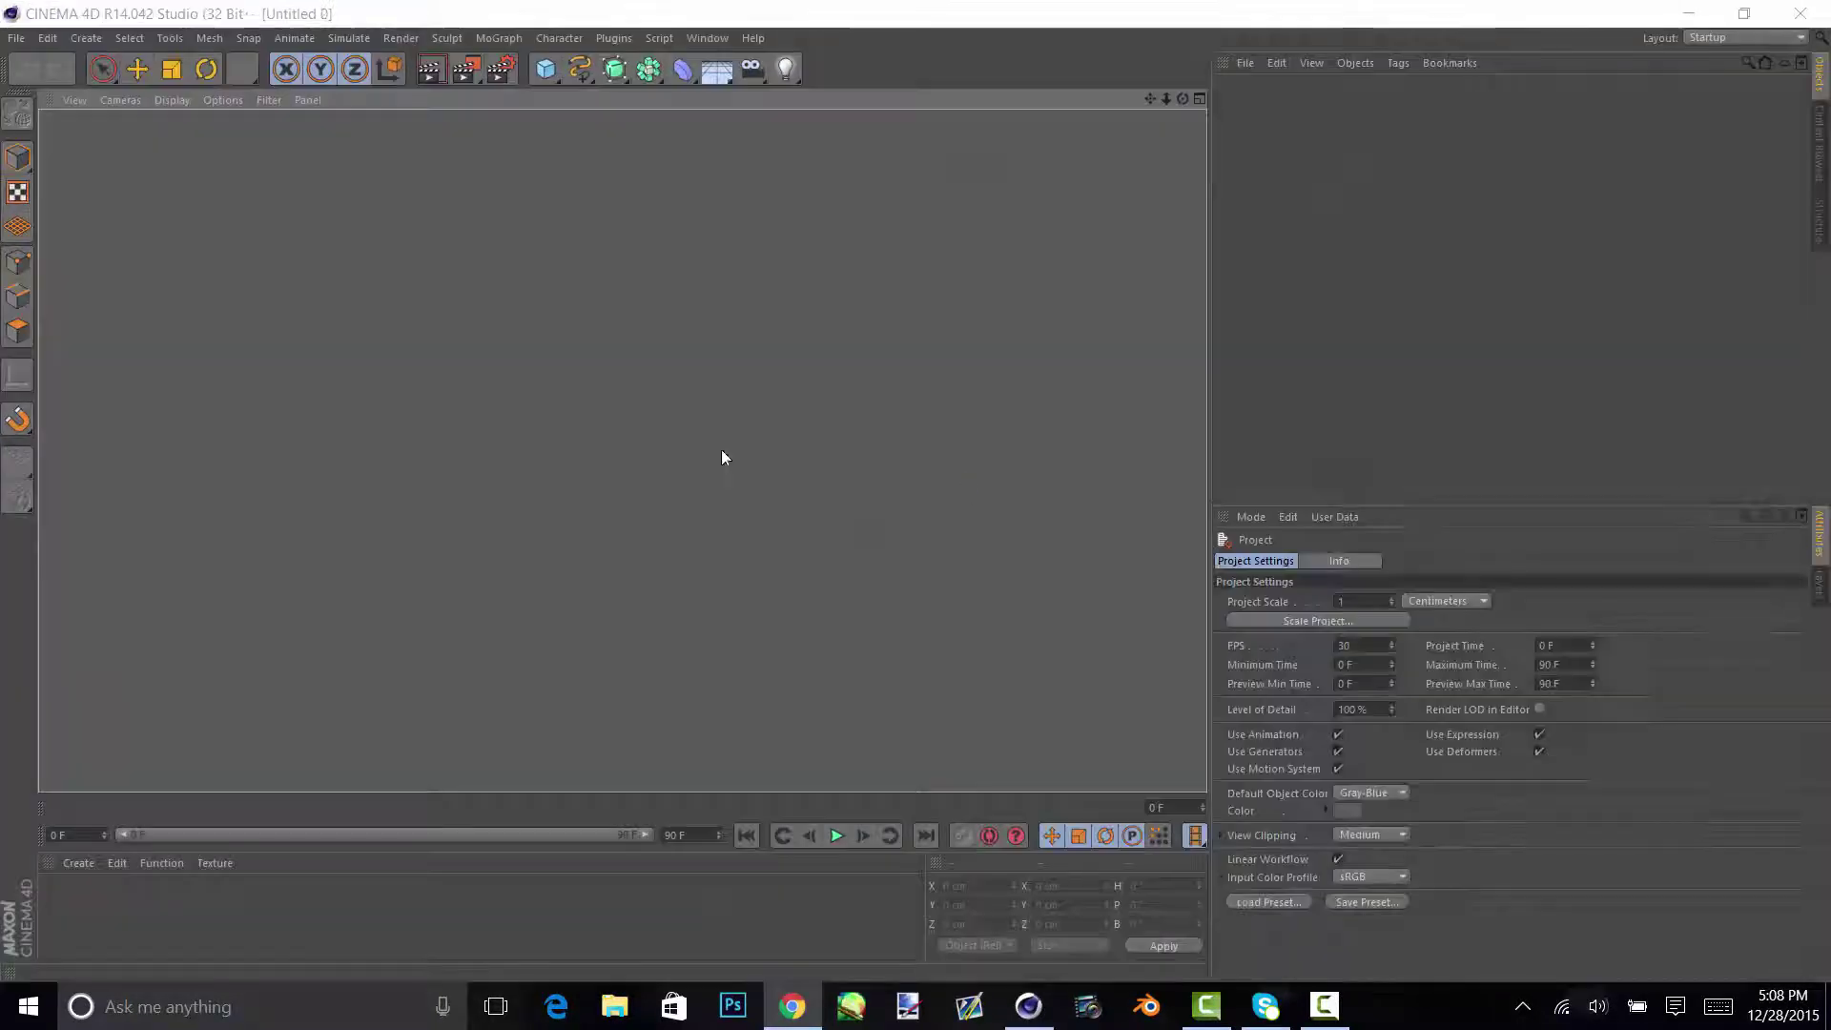
left_click(15, 41)
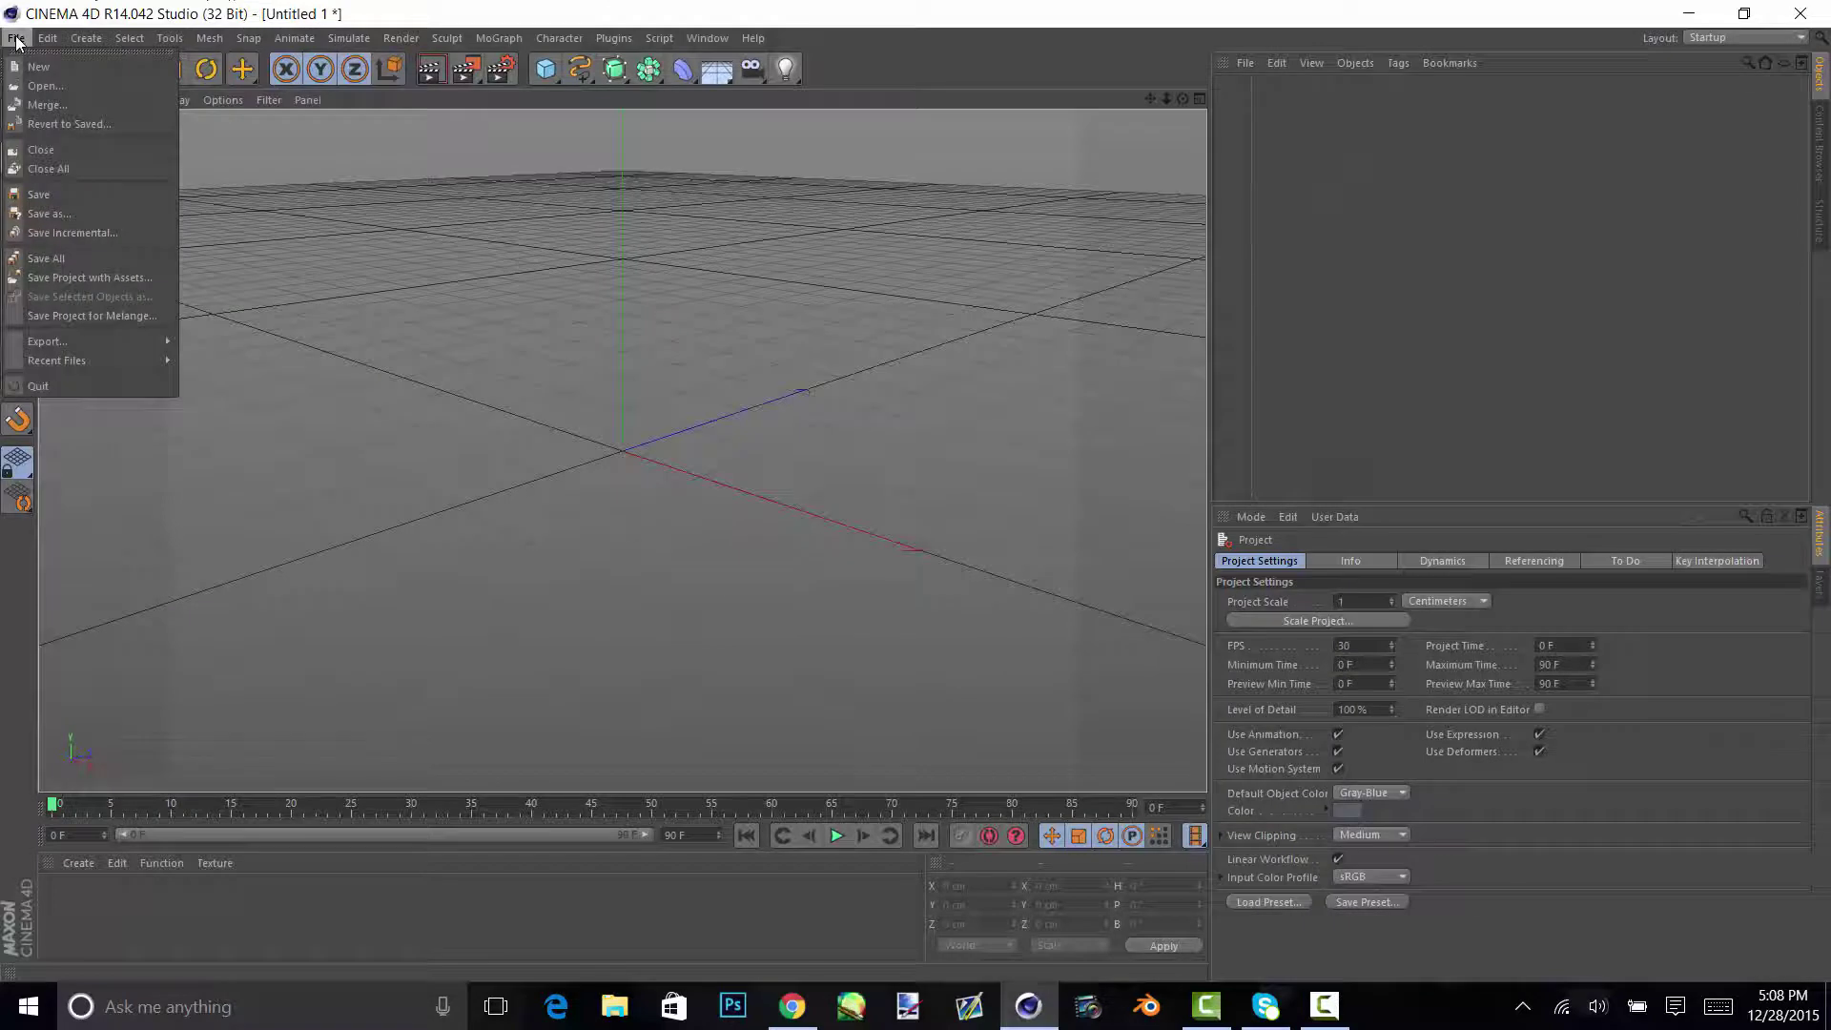
left_click(58, 94)
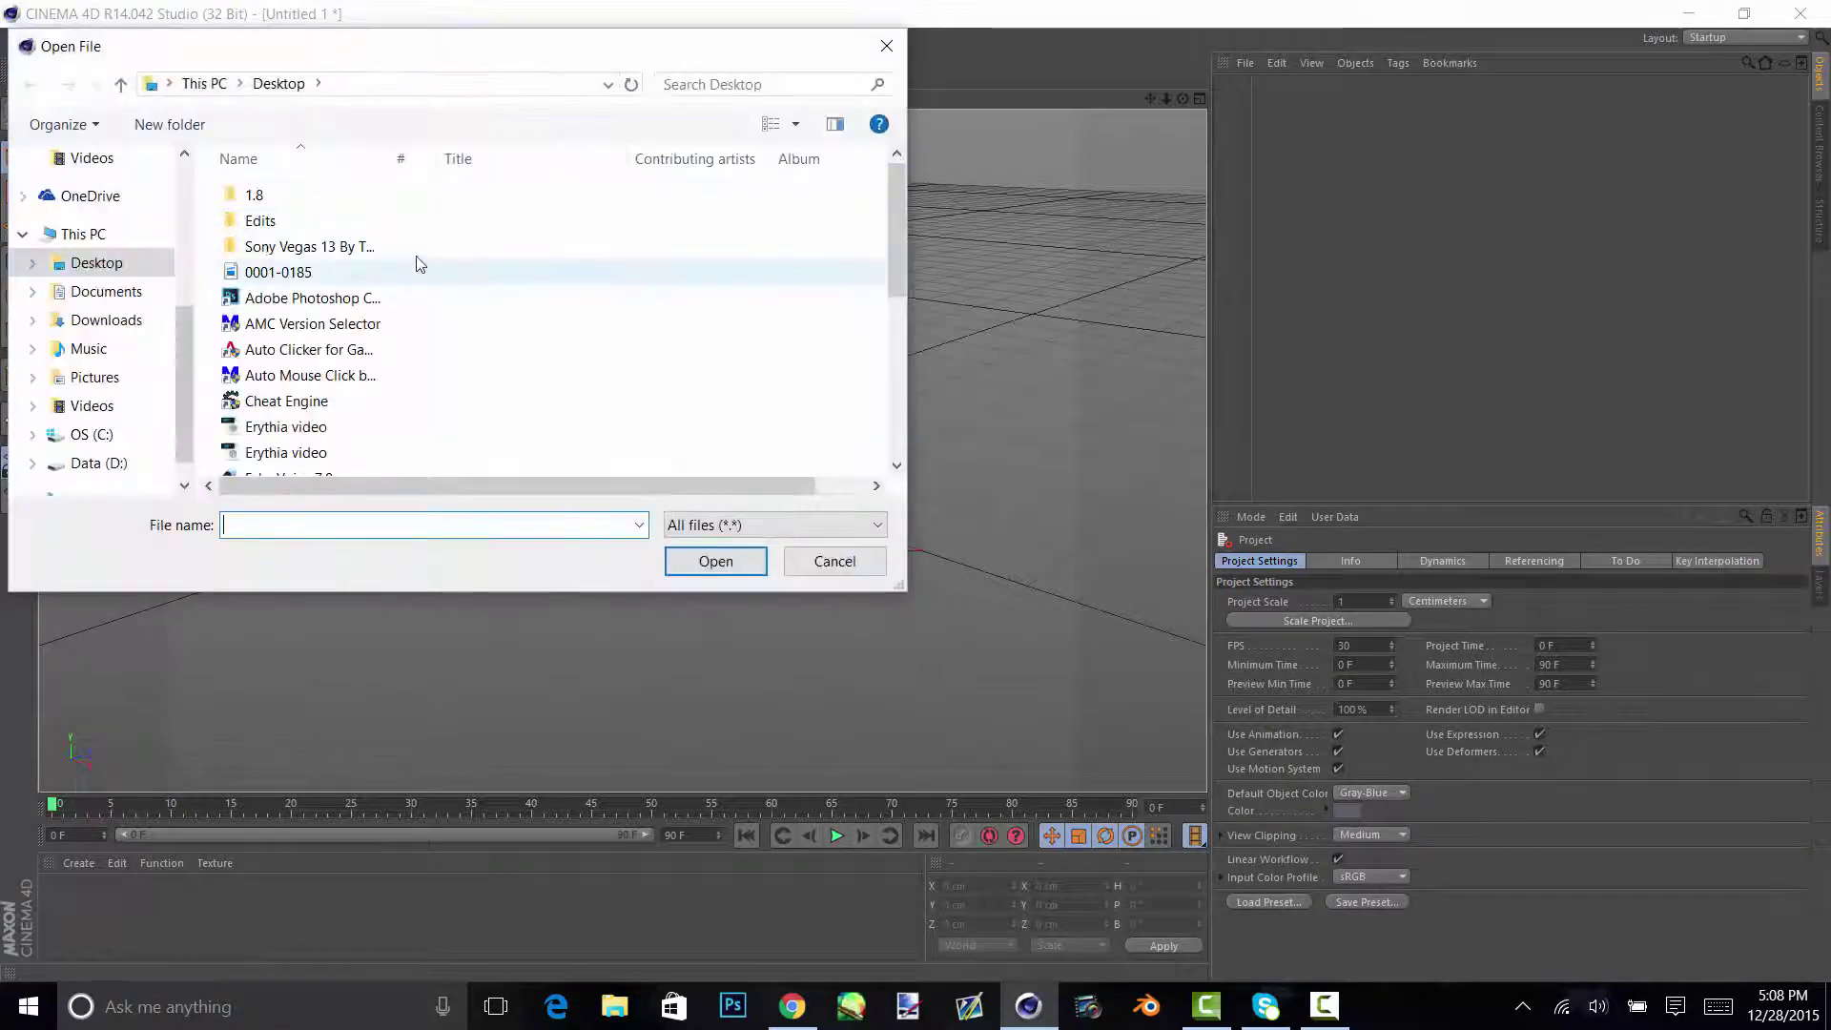
scroll(625, 214, "down", 1)
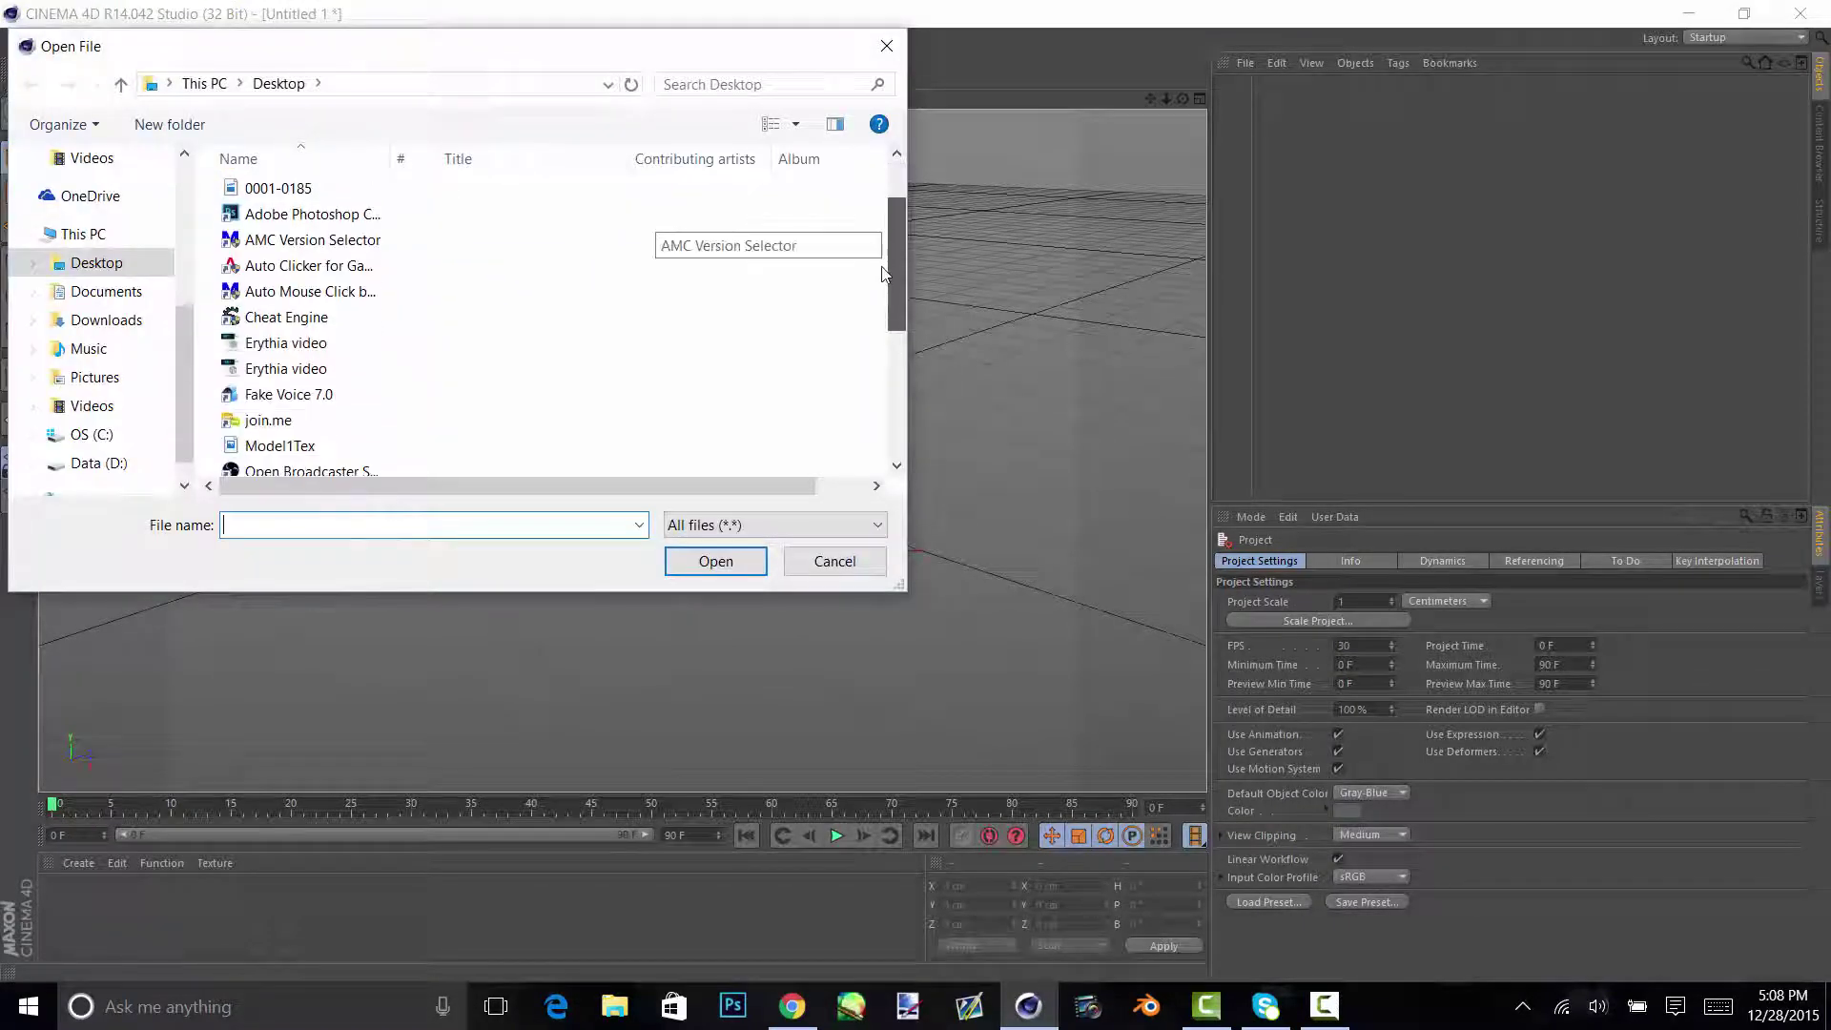
left_click(322, 372)
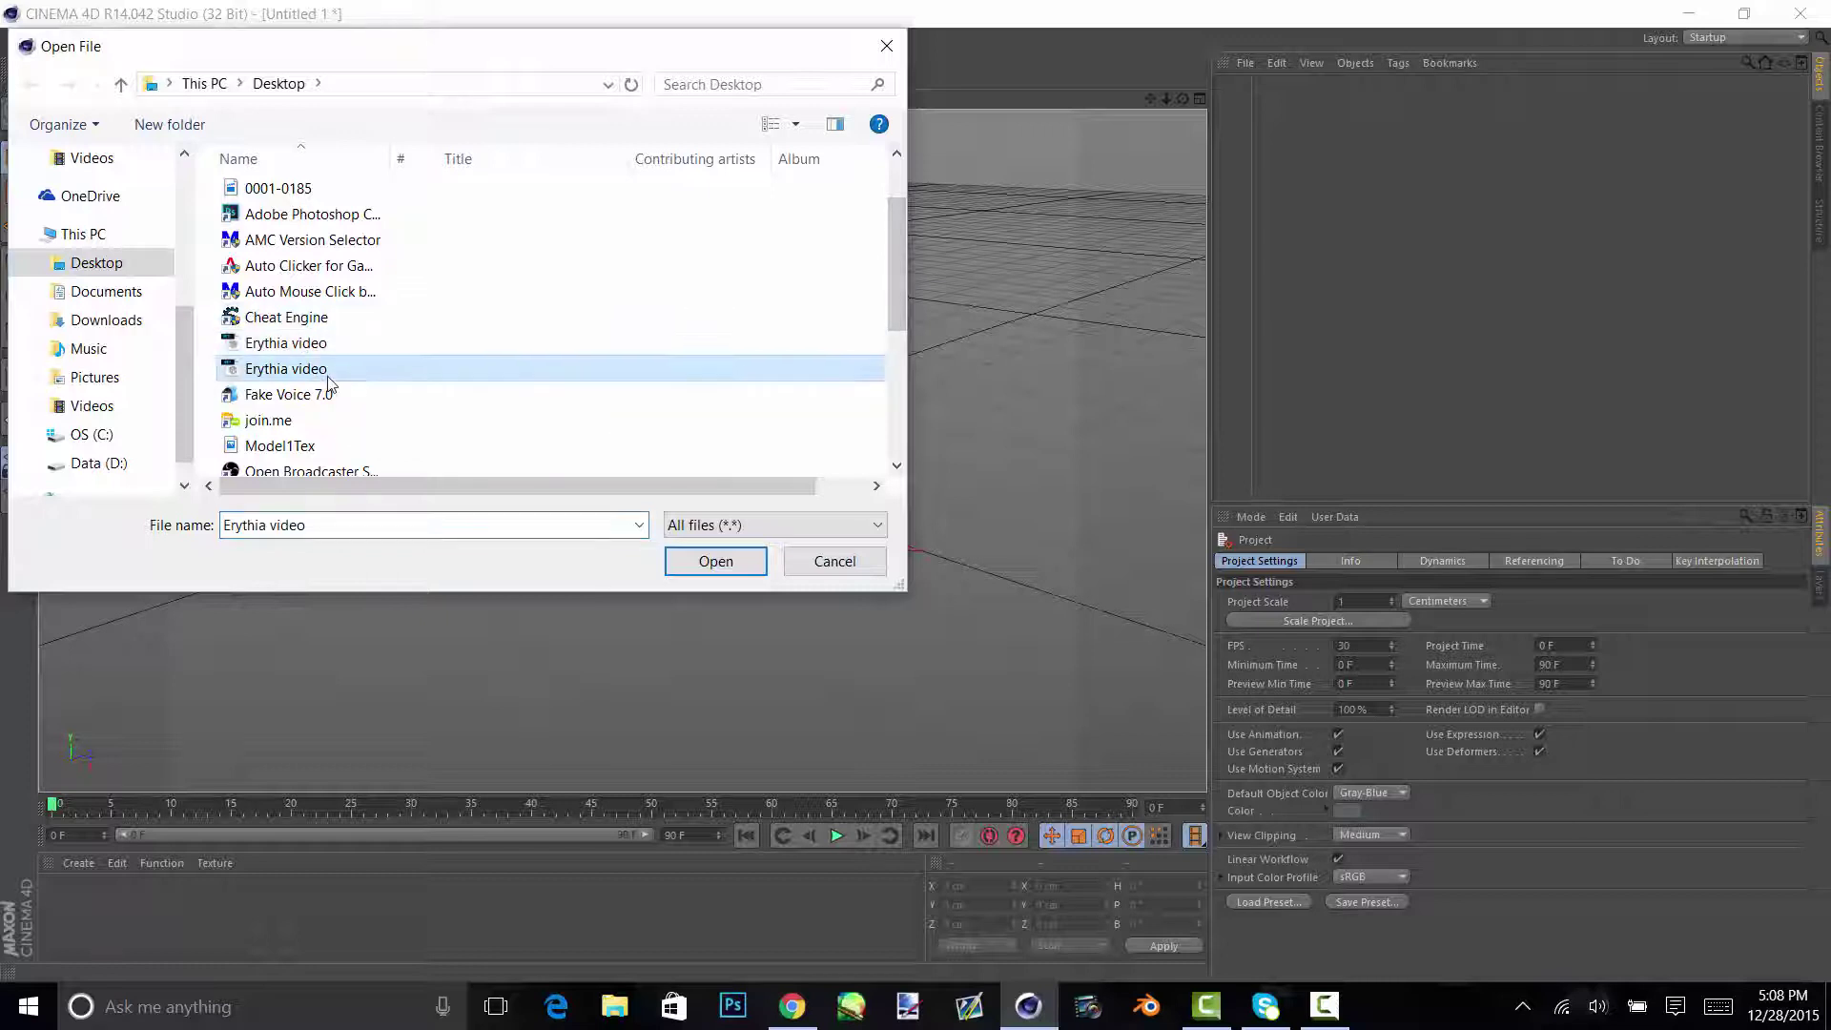
left_click(313, 345)
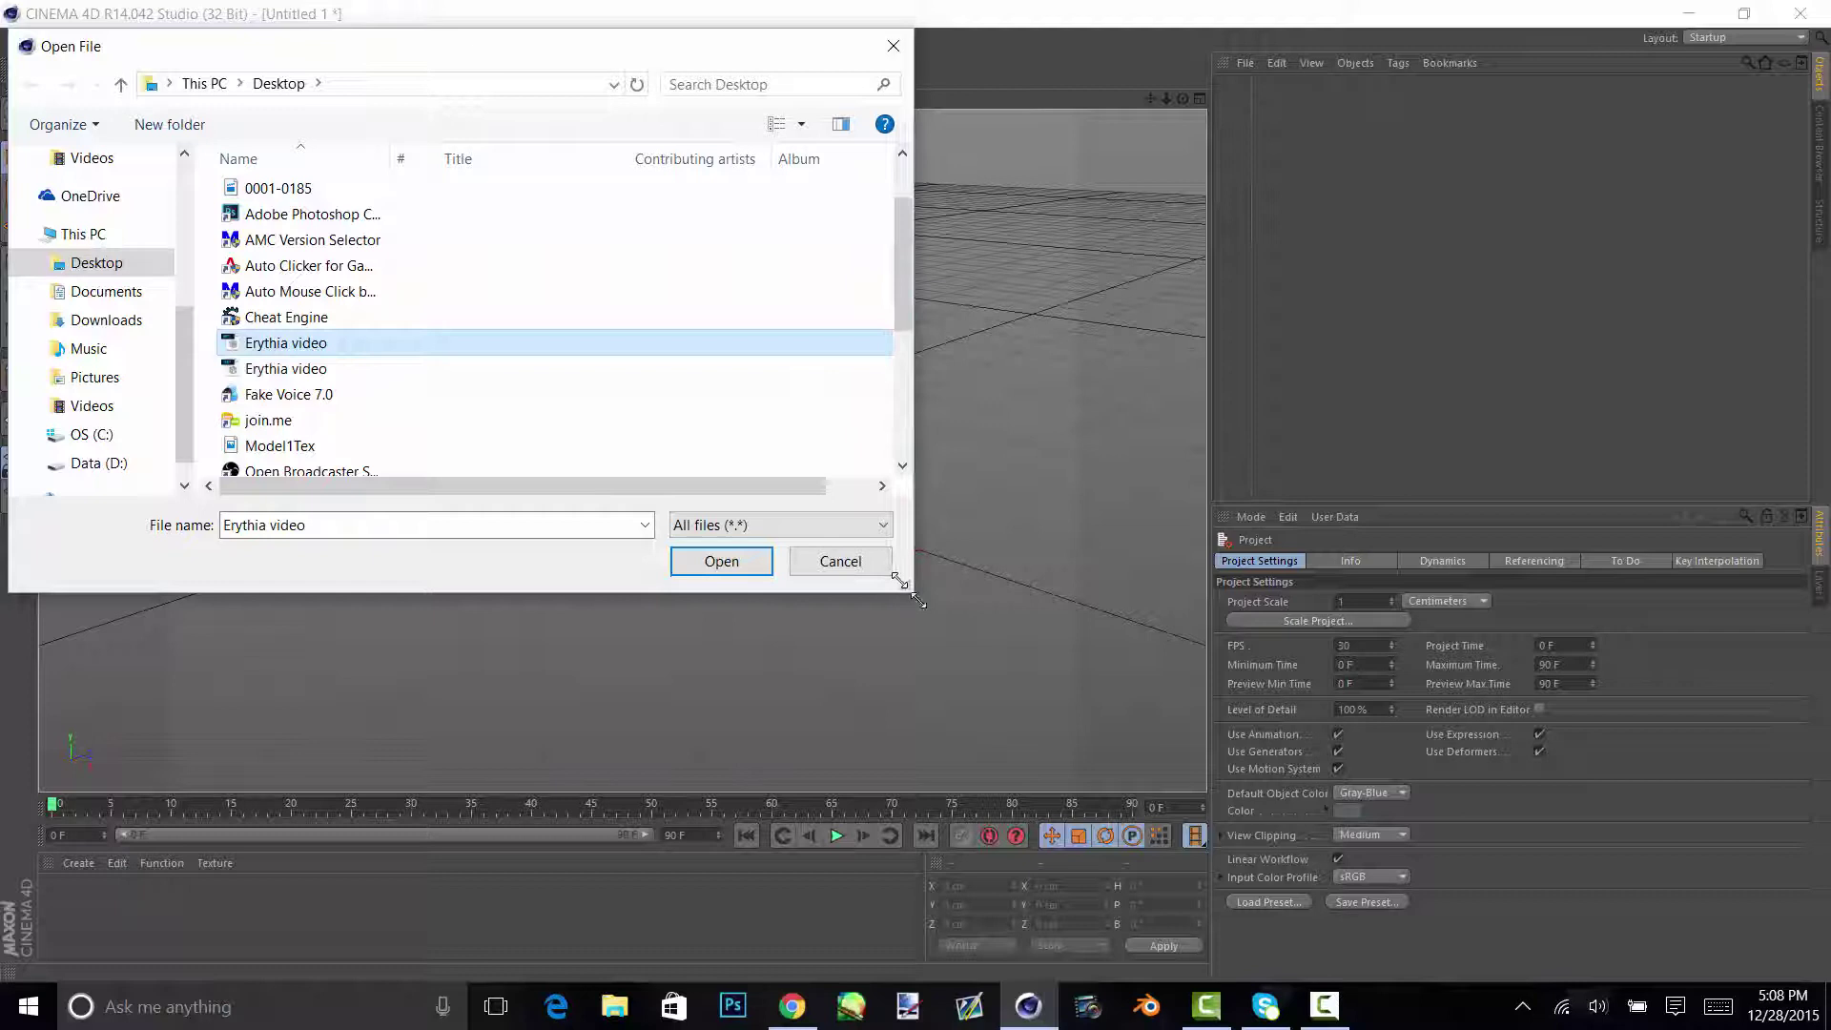
left_click_drag(914, 589, 1207, 802)
scroll(298, 354, "up", 2, "ctrl")
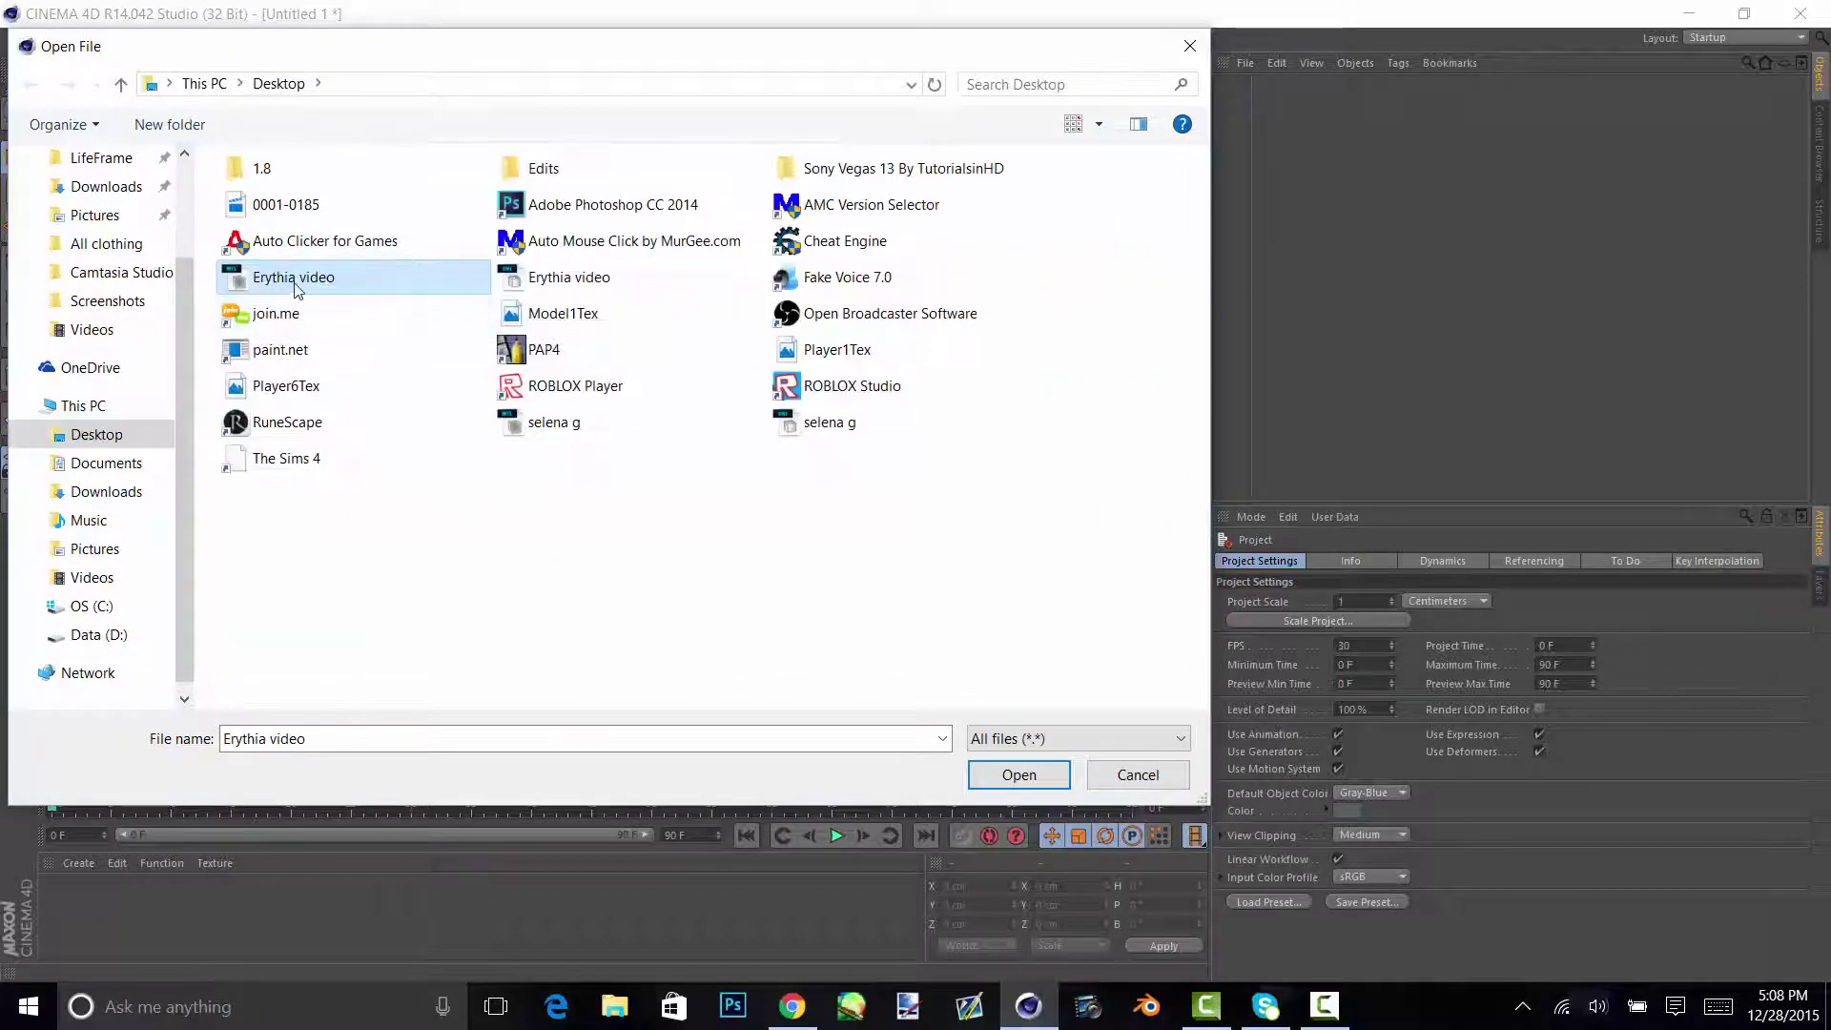
double_click(548, 279)
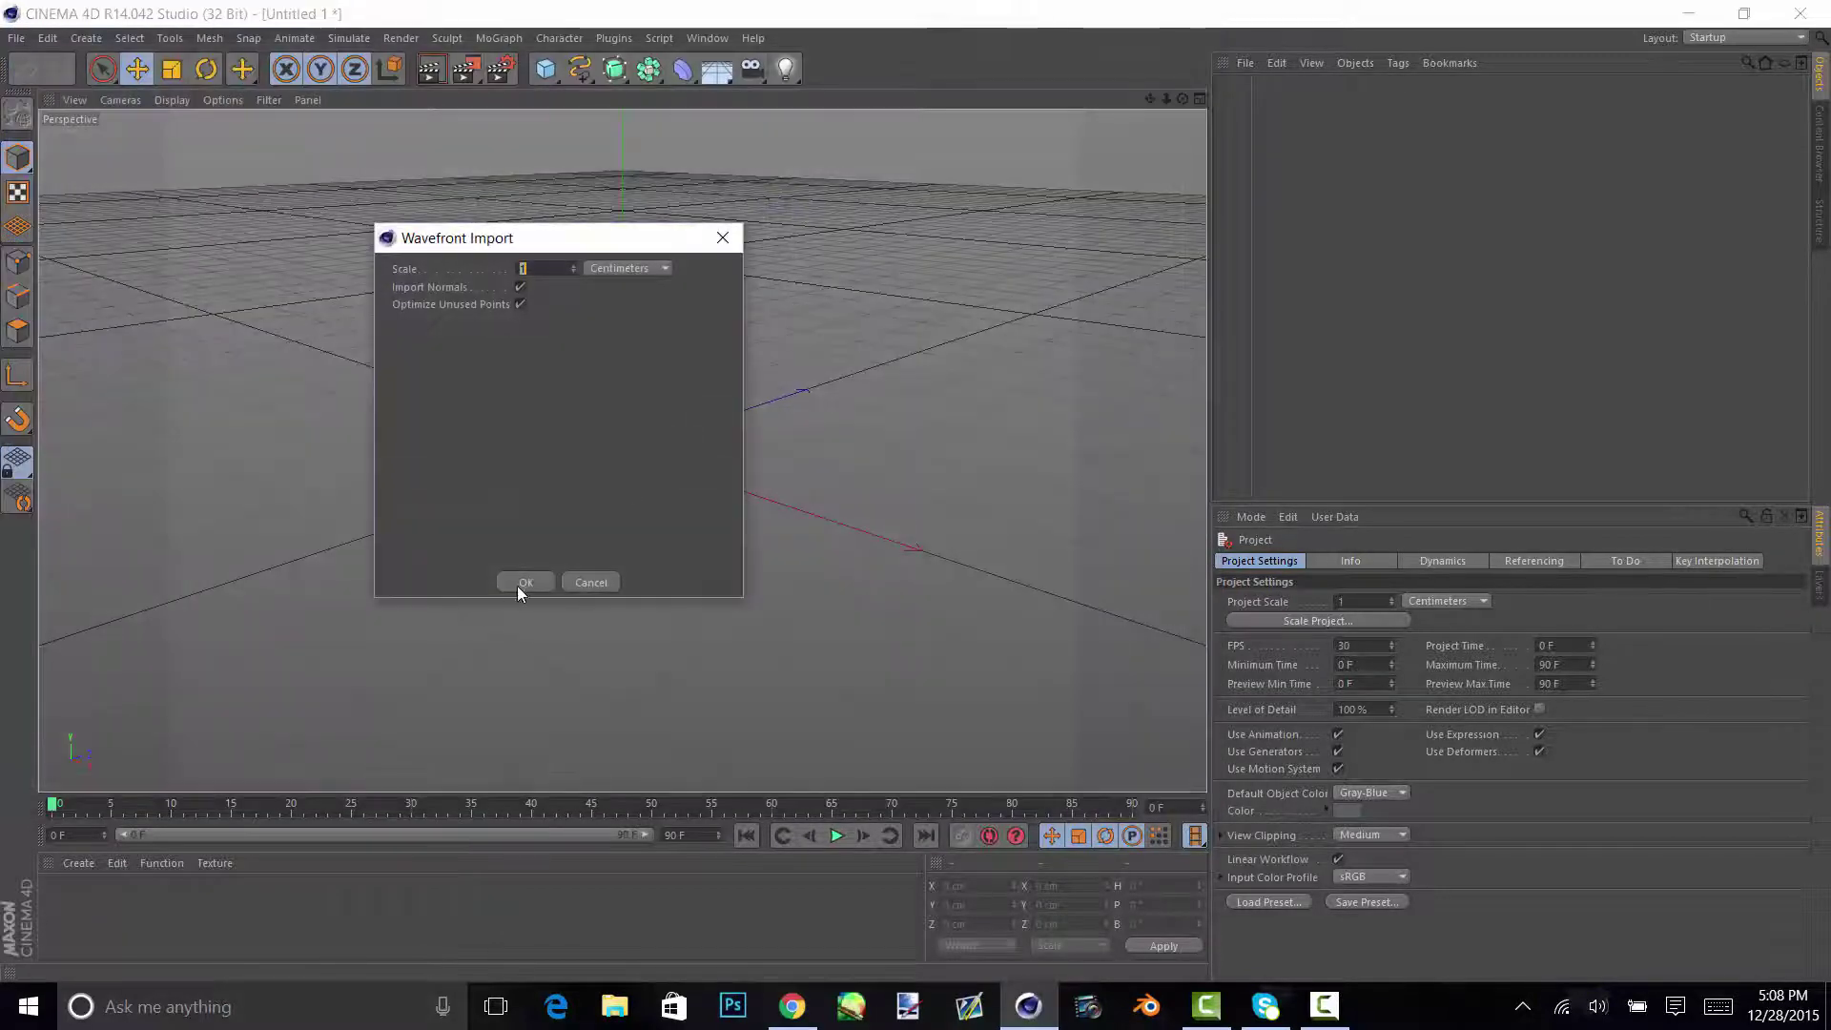
left_click(519, 578)
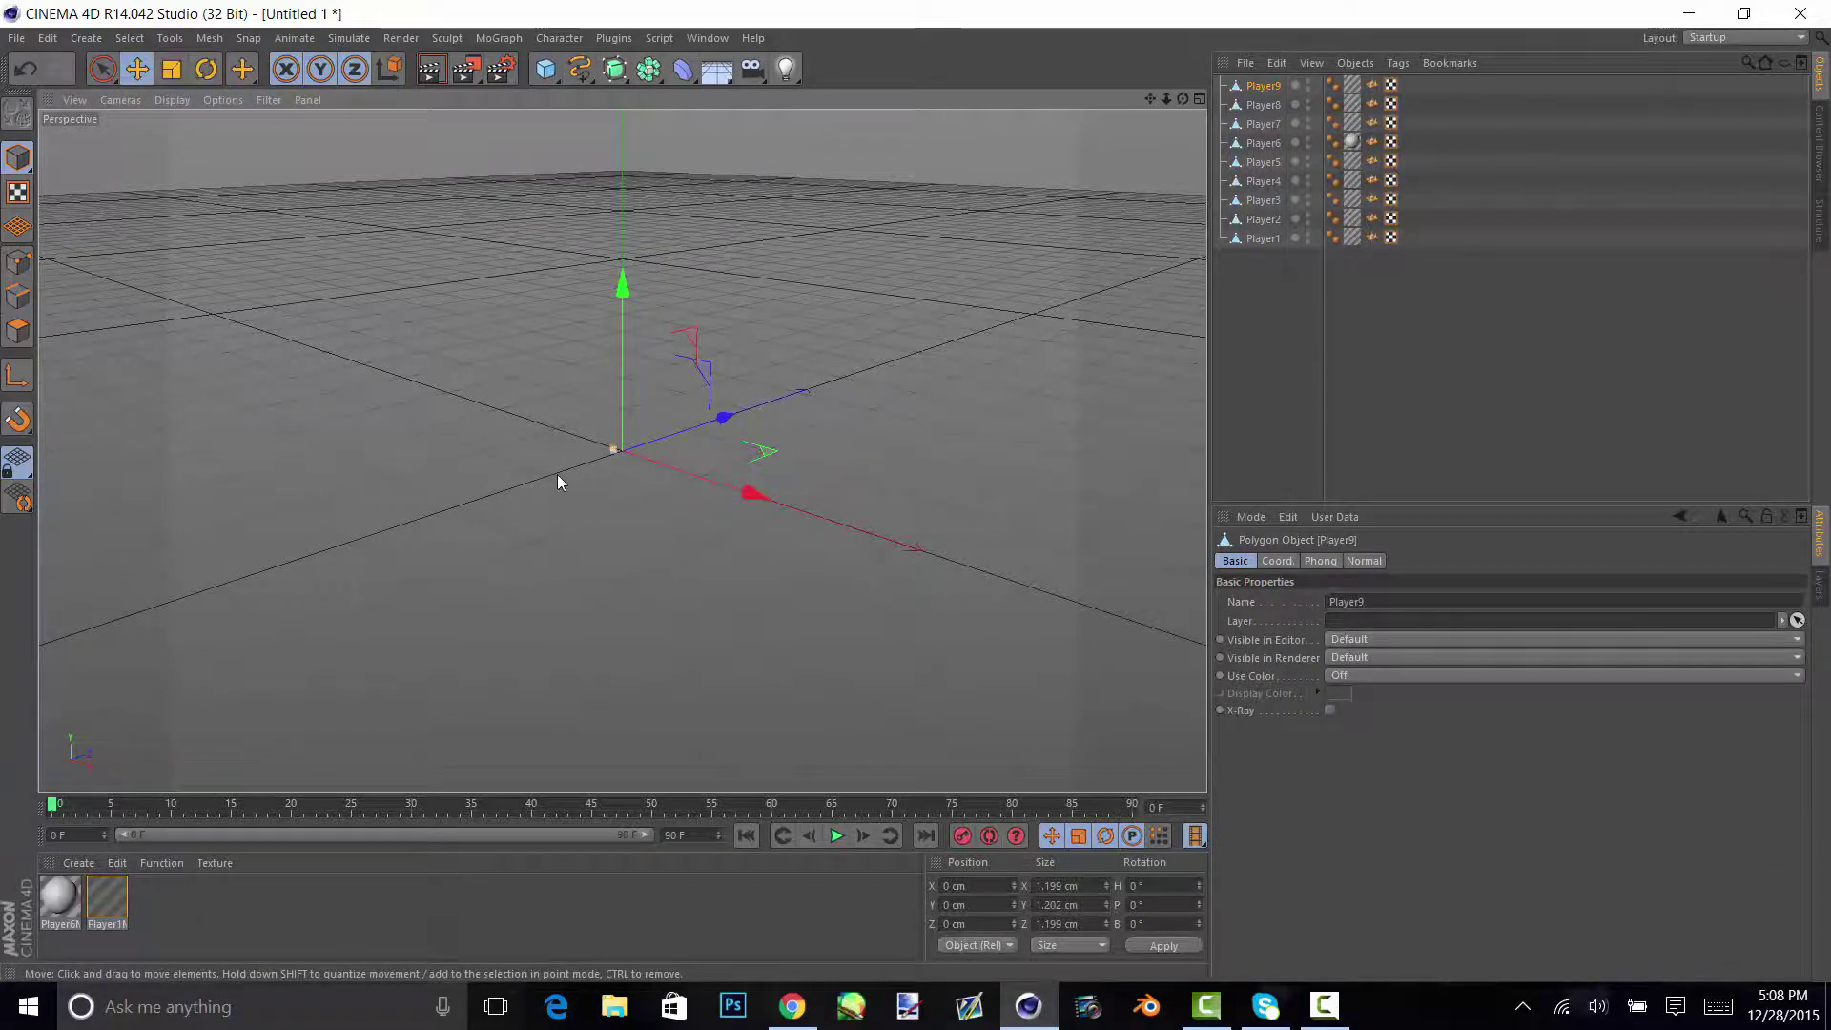
- Bring the whole imported character into view from the front and clear the object selection
left_click_drag(625, 485, 600, 421, "alt")
scroll(613, 284, "up", 5)
right_click_drag(601, 420, 810, 329, "alt")
left_click_drag(581, 458, 769, 333, "alt")
left_click(873, 318)
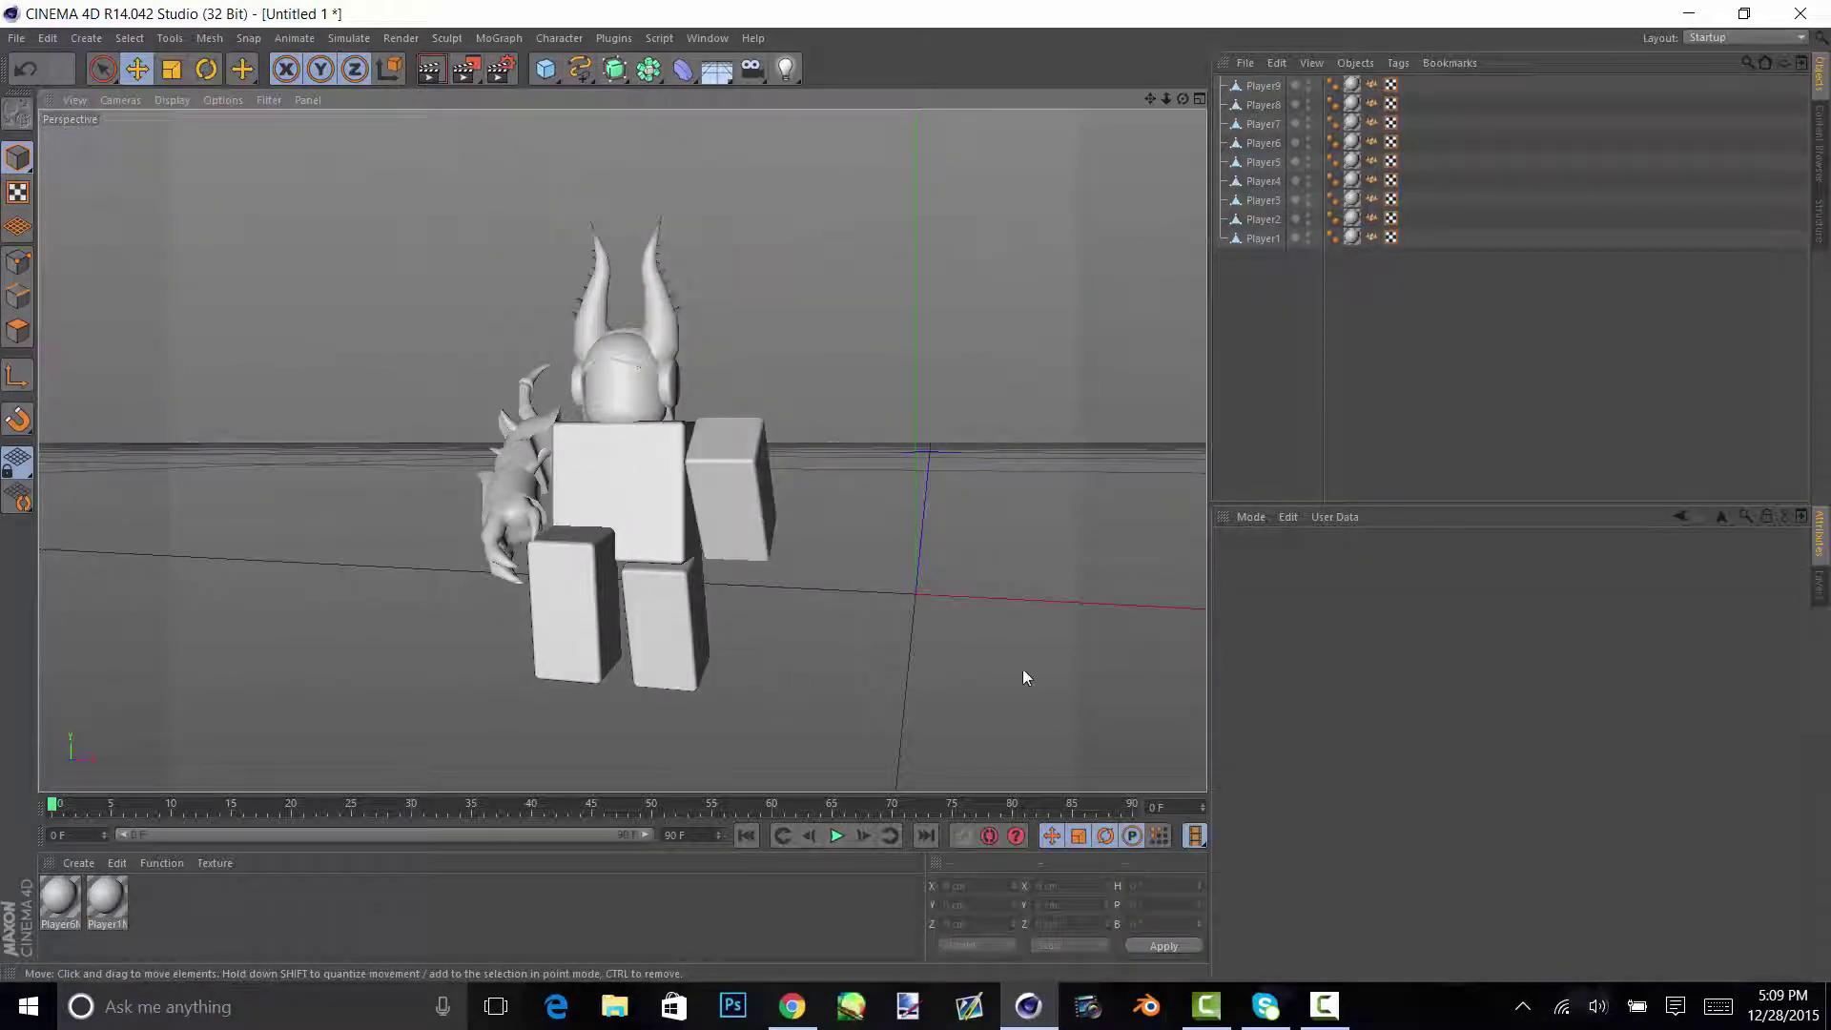
- Load the Player1Tex image as the color texture of the Player6Mtl material and create a copy at the project location
left_click(116, 901)
left_click(61, 901)
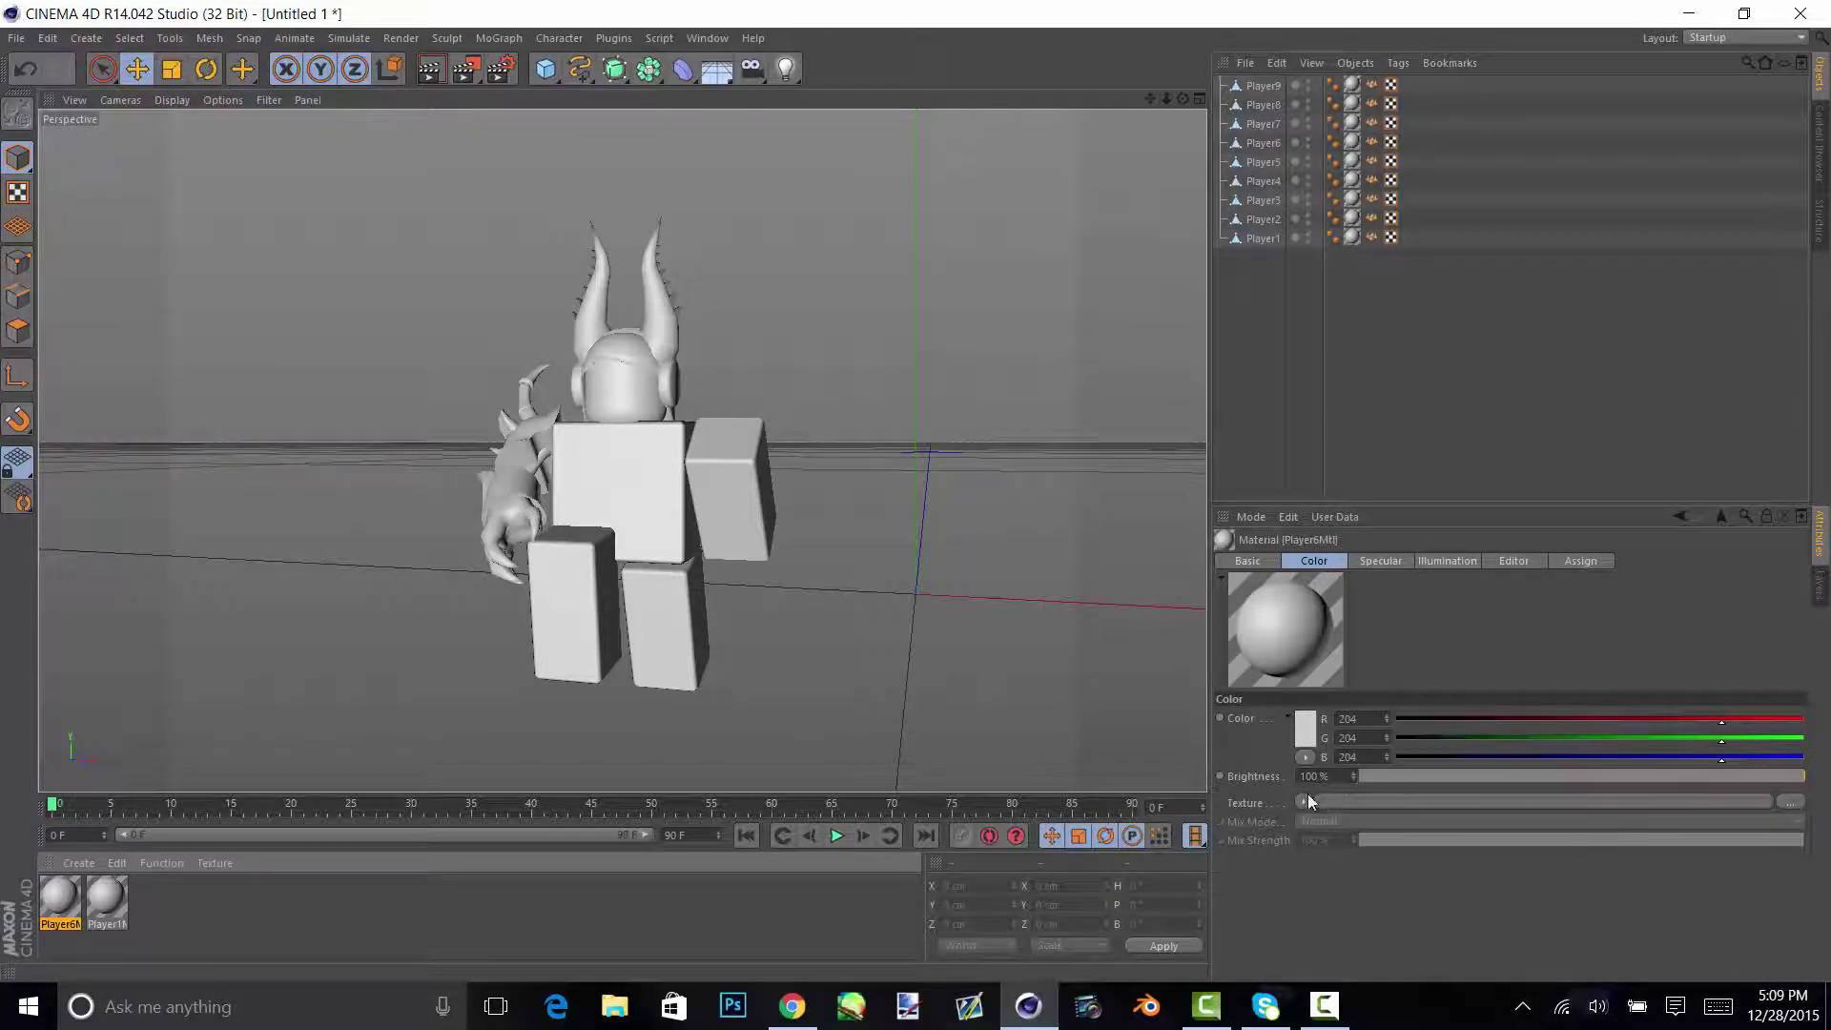
left_click(1792, 803)
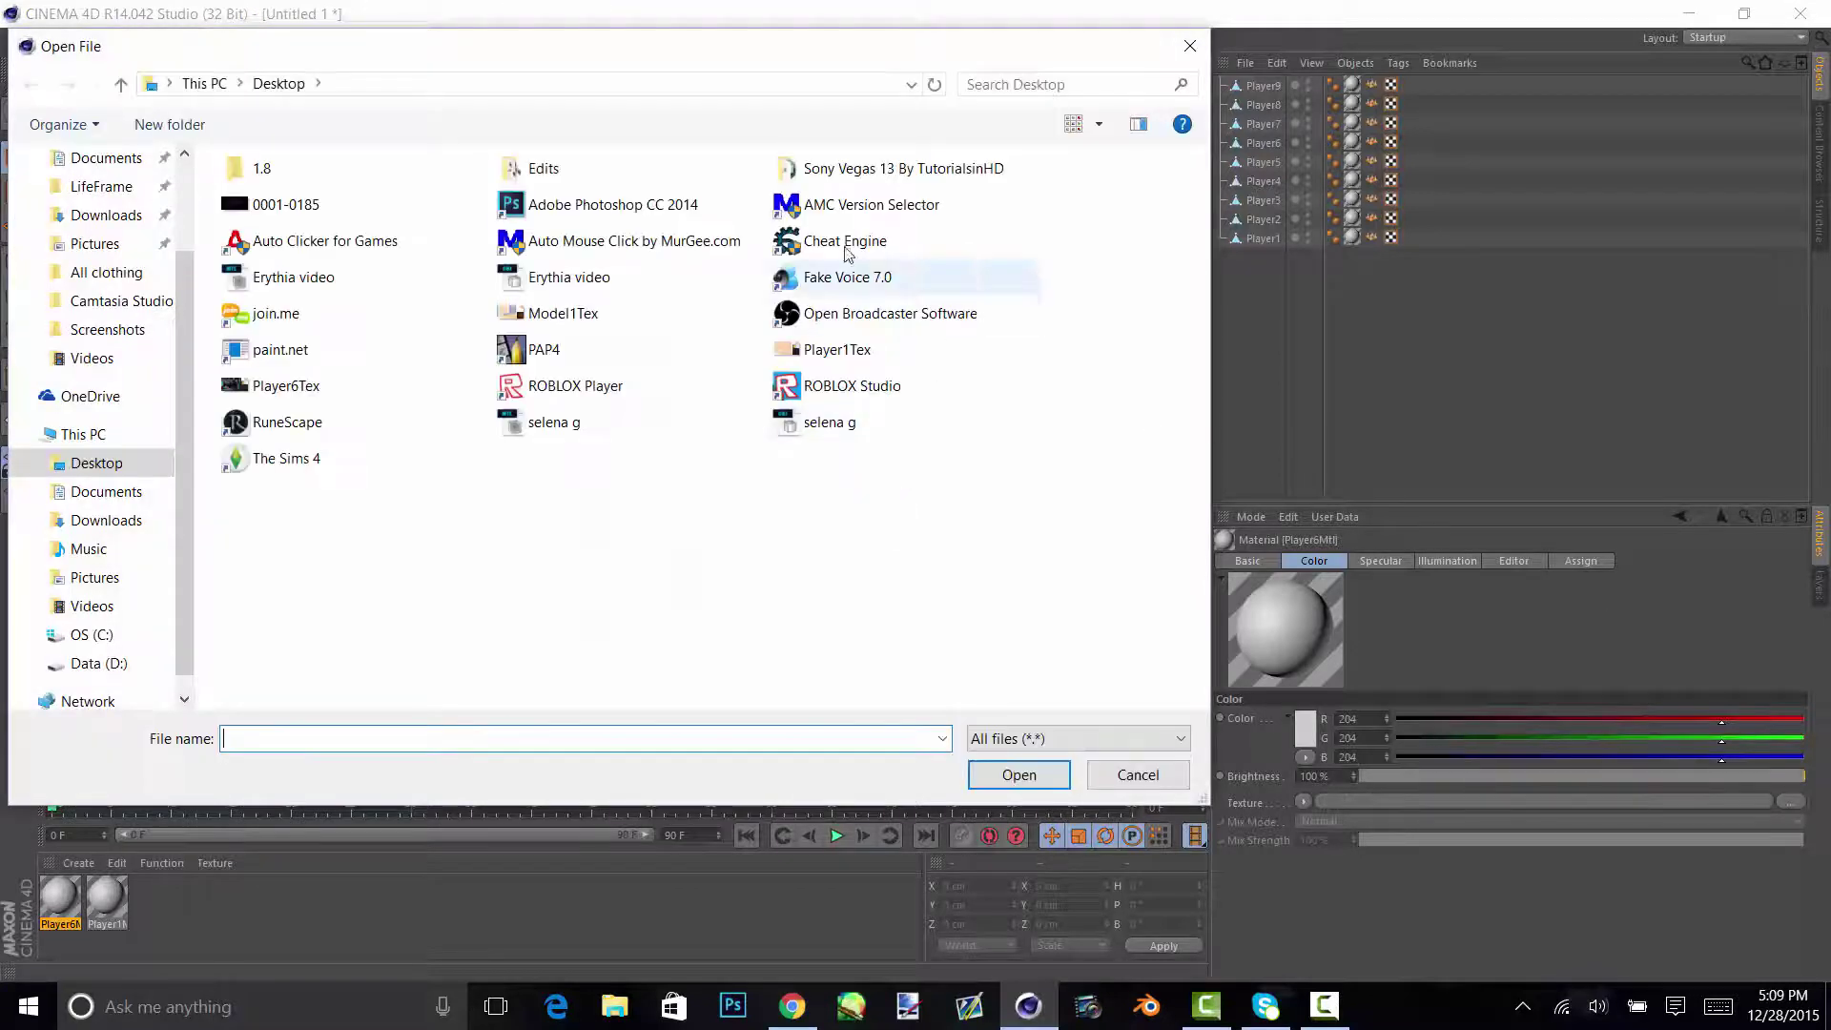
left_click(853, 355)
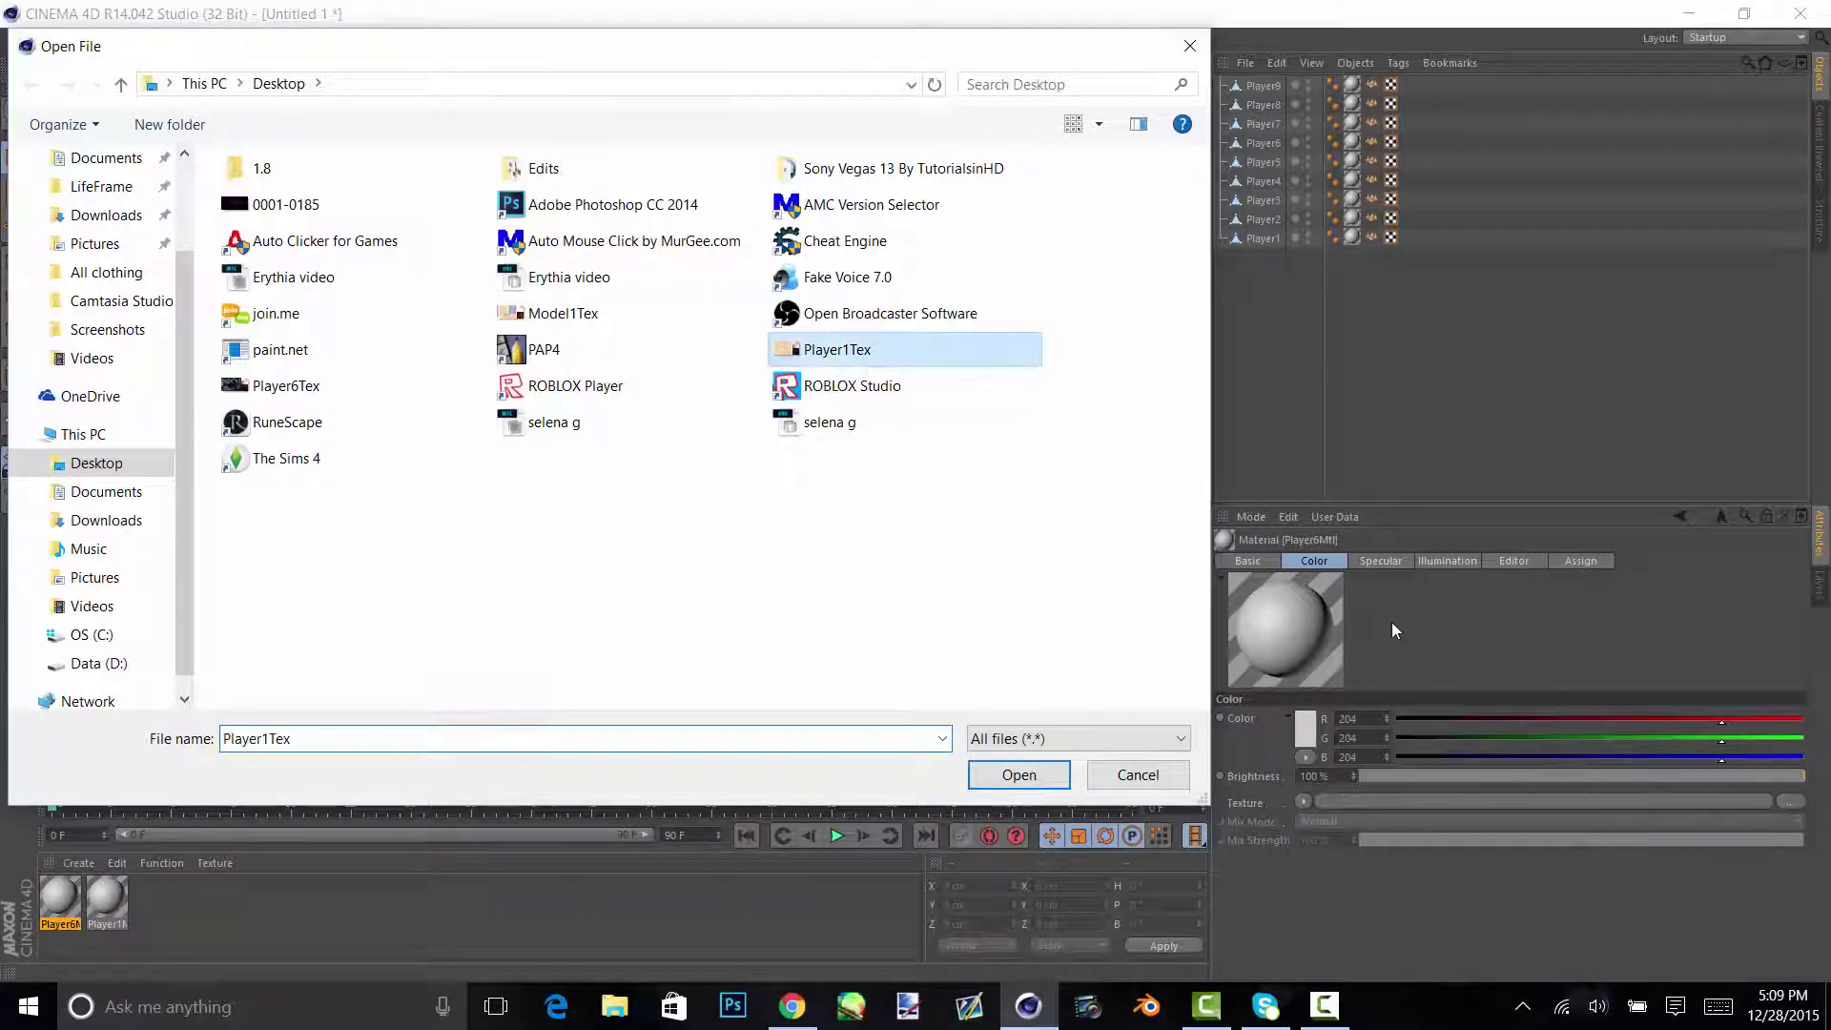
key("Return")
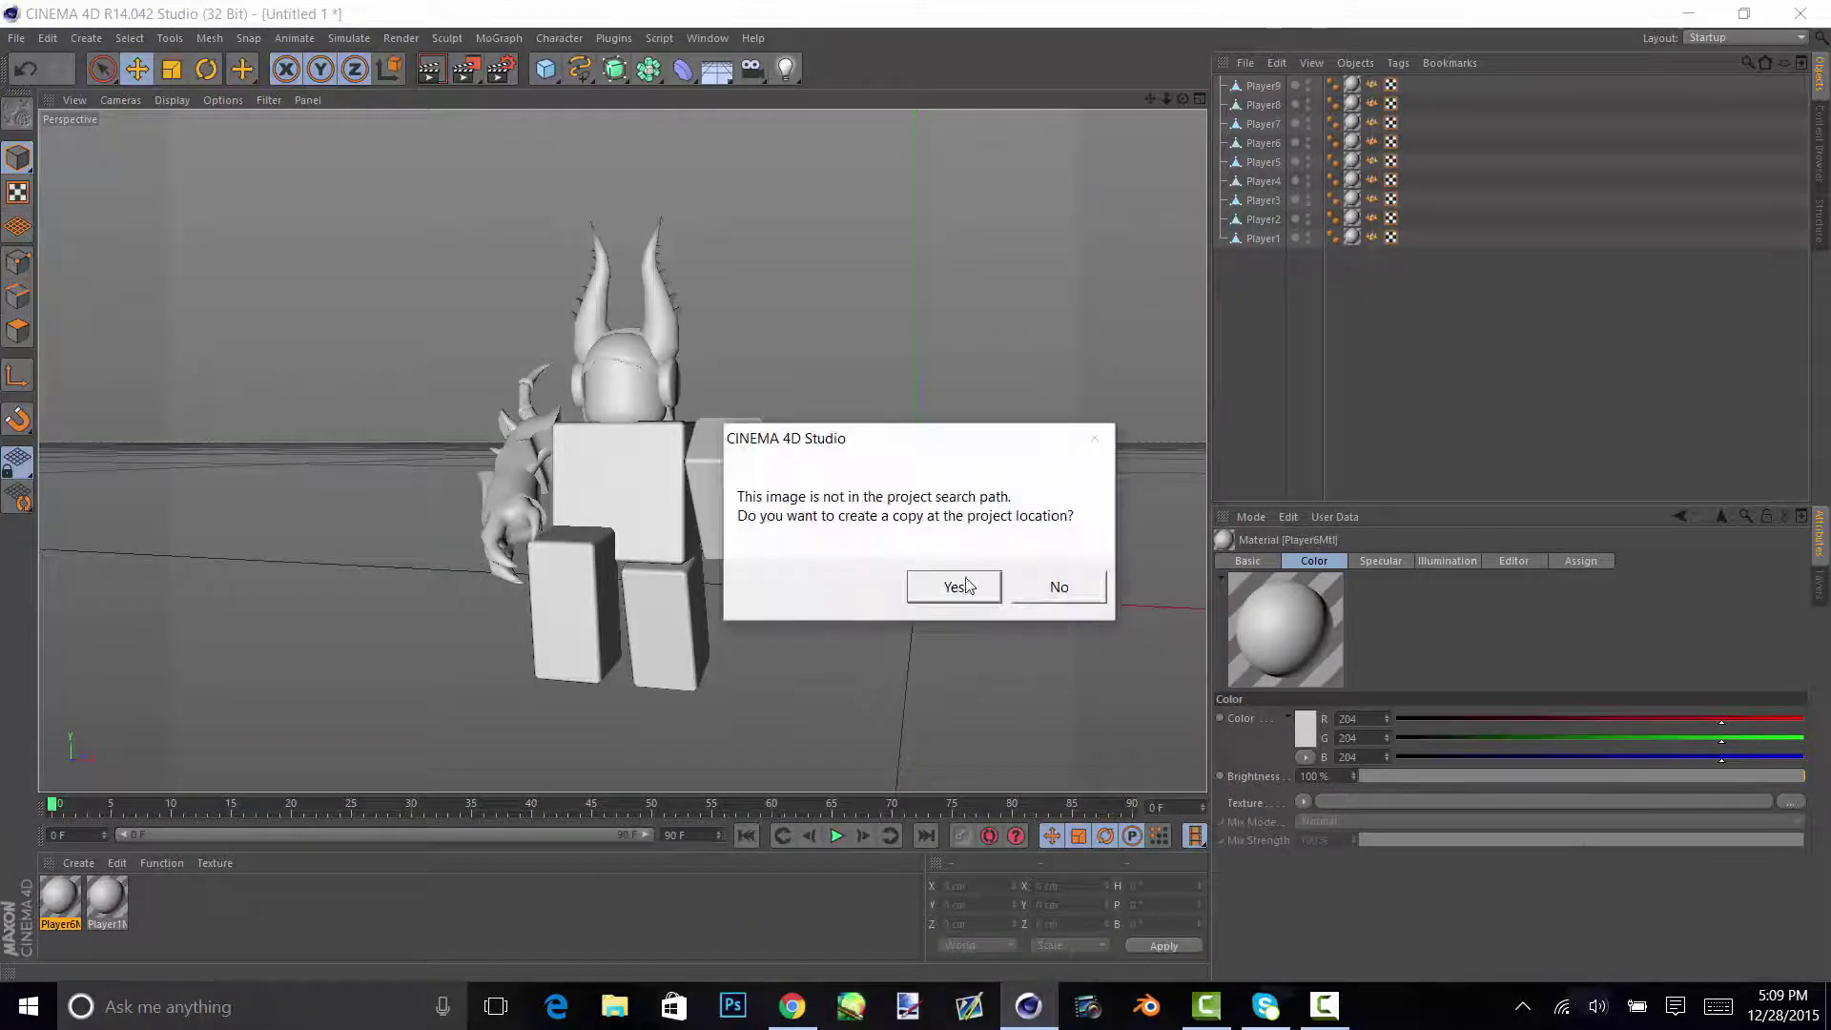
left_click(954, 589)
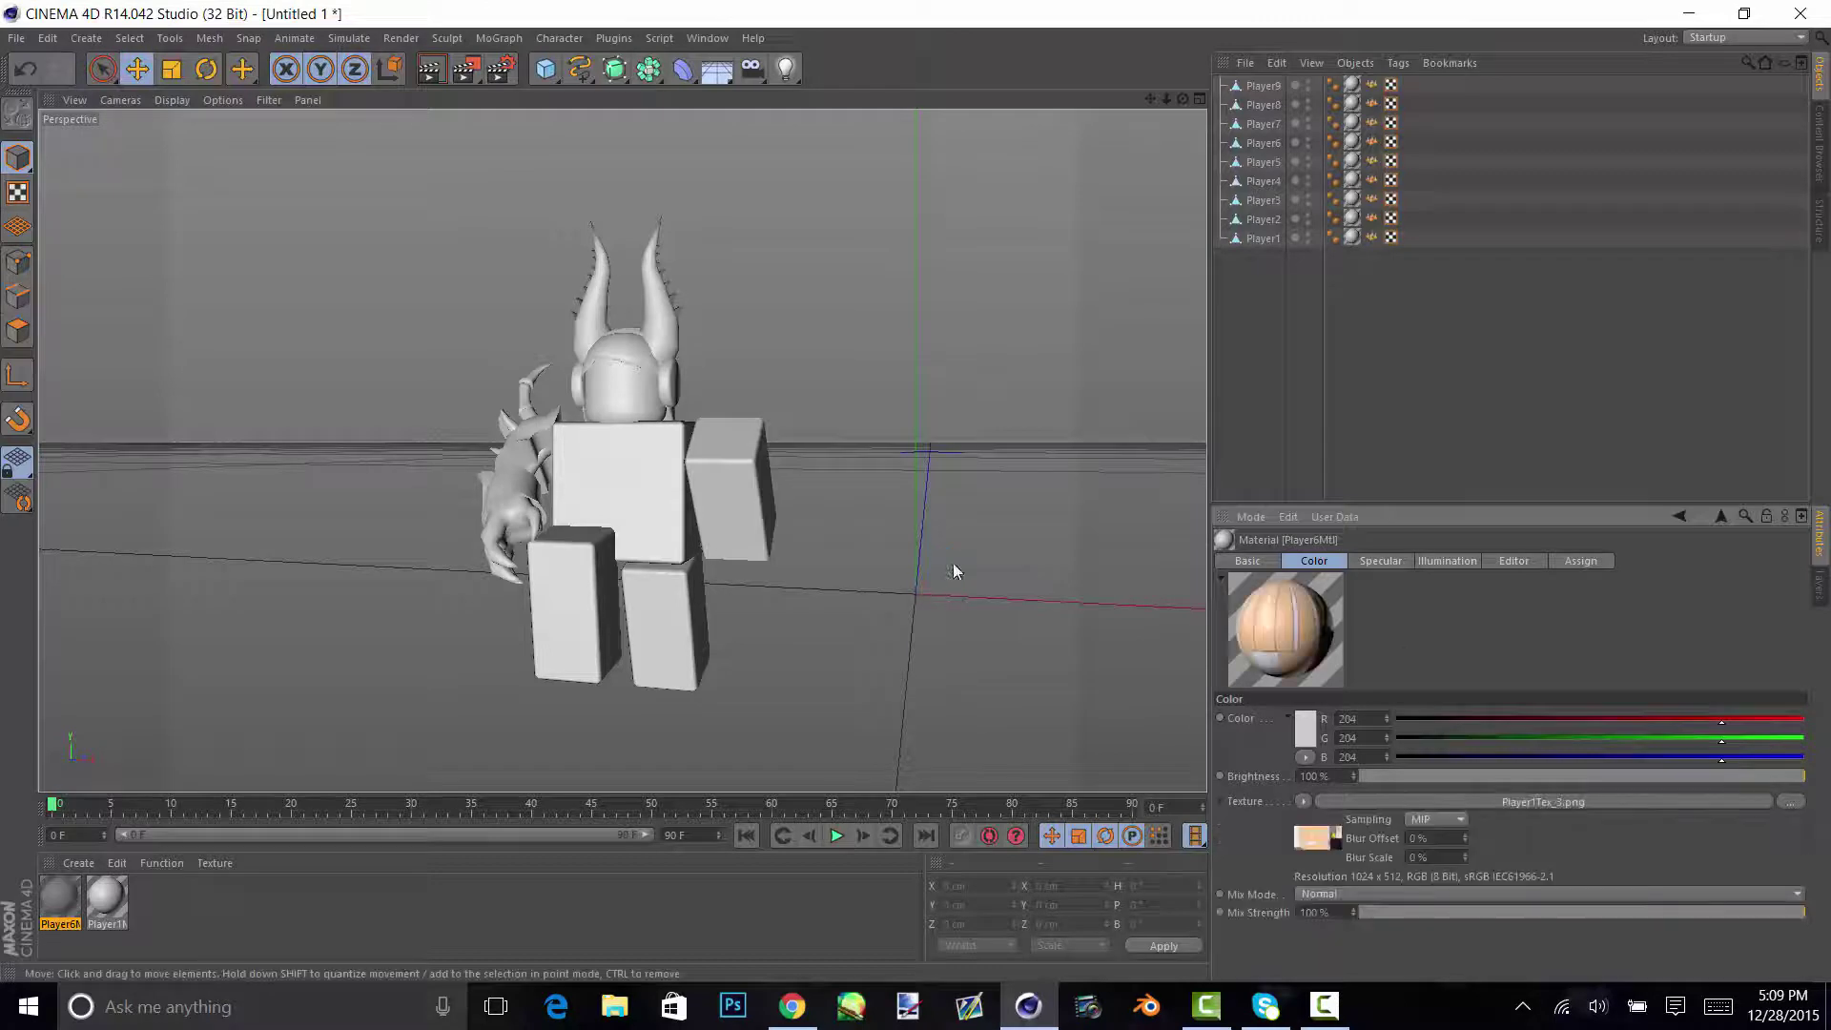
left_click(1790, 803)
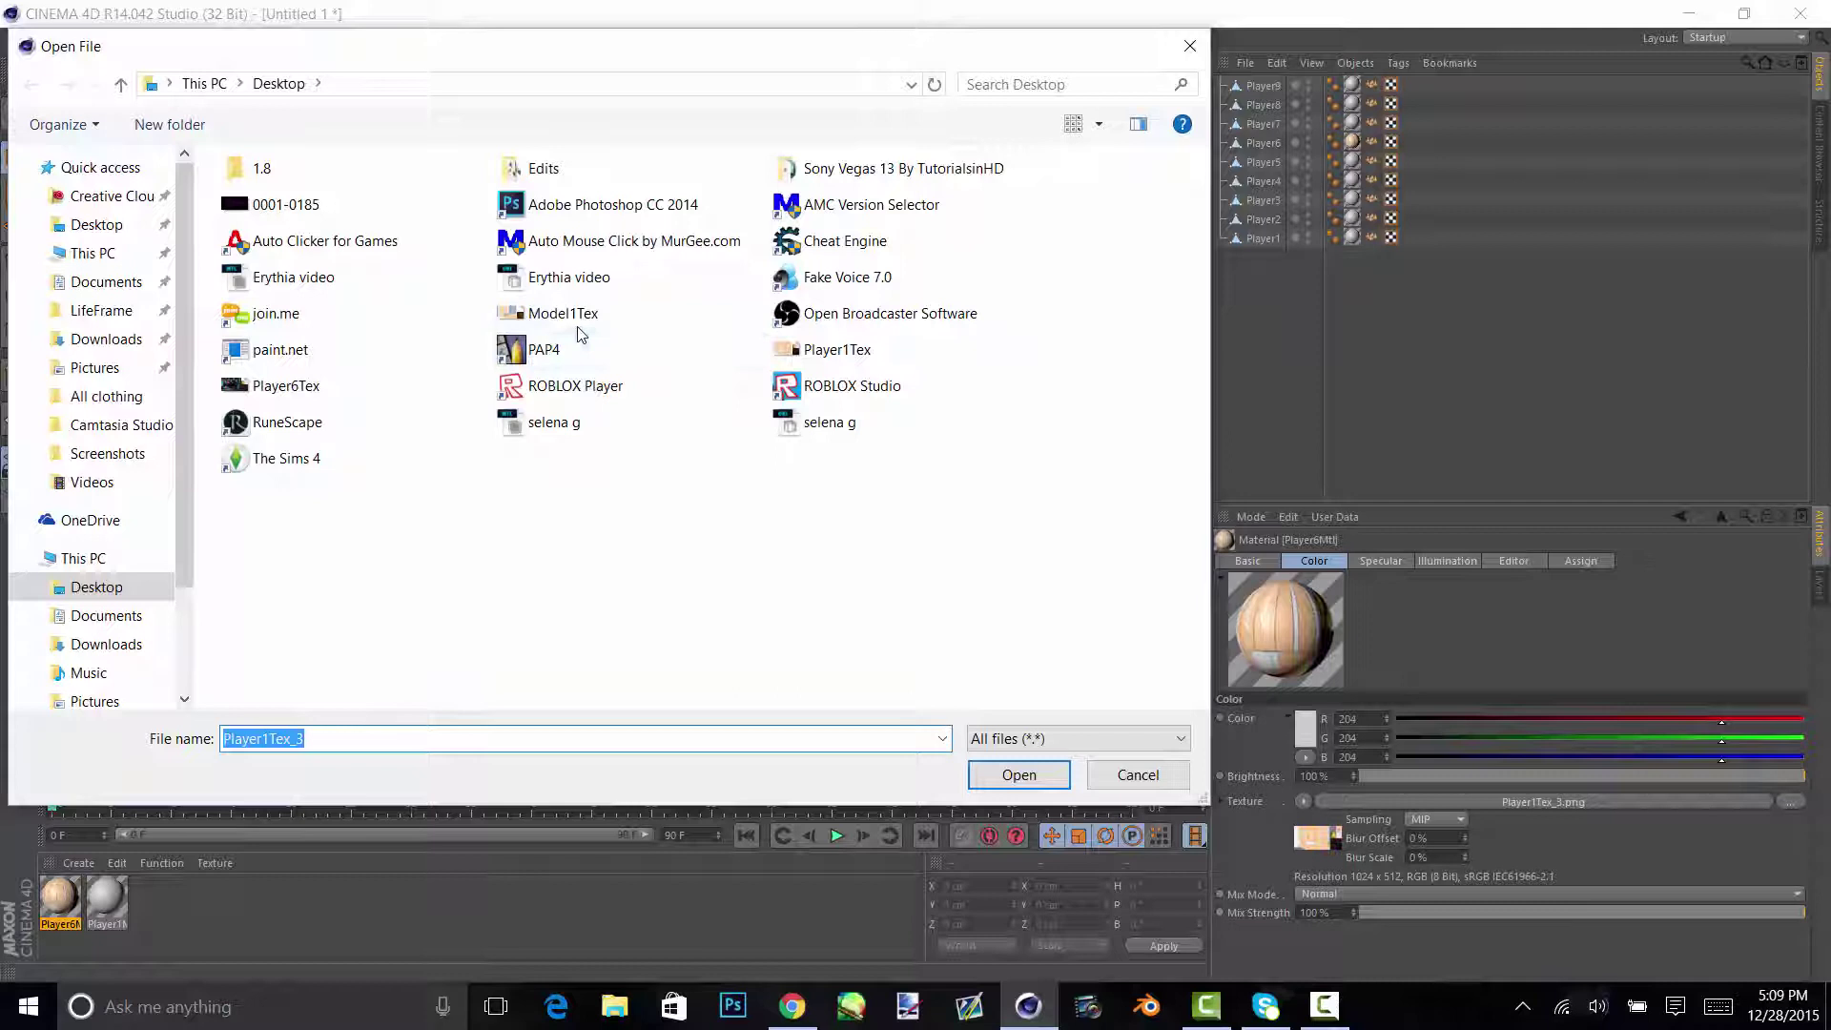
left_click(1154, 774)
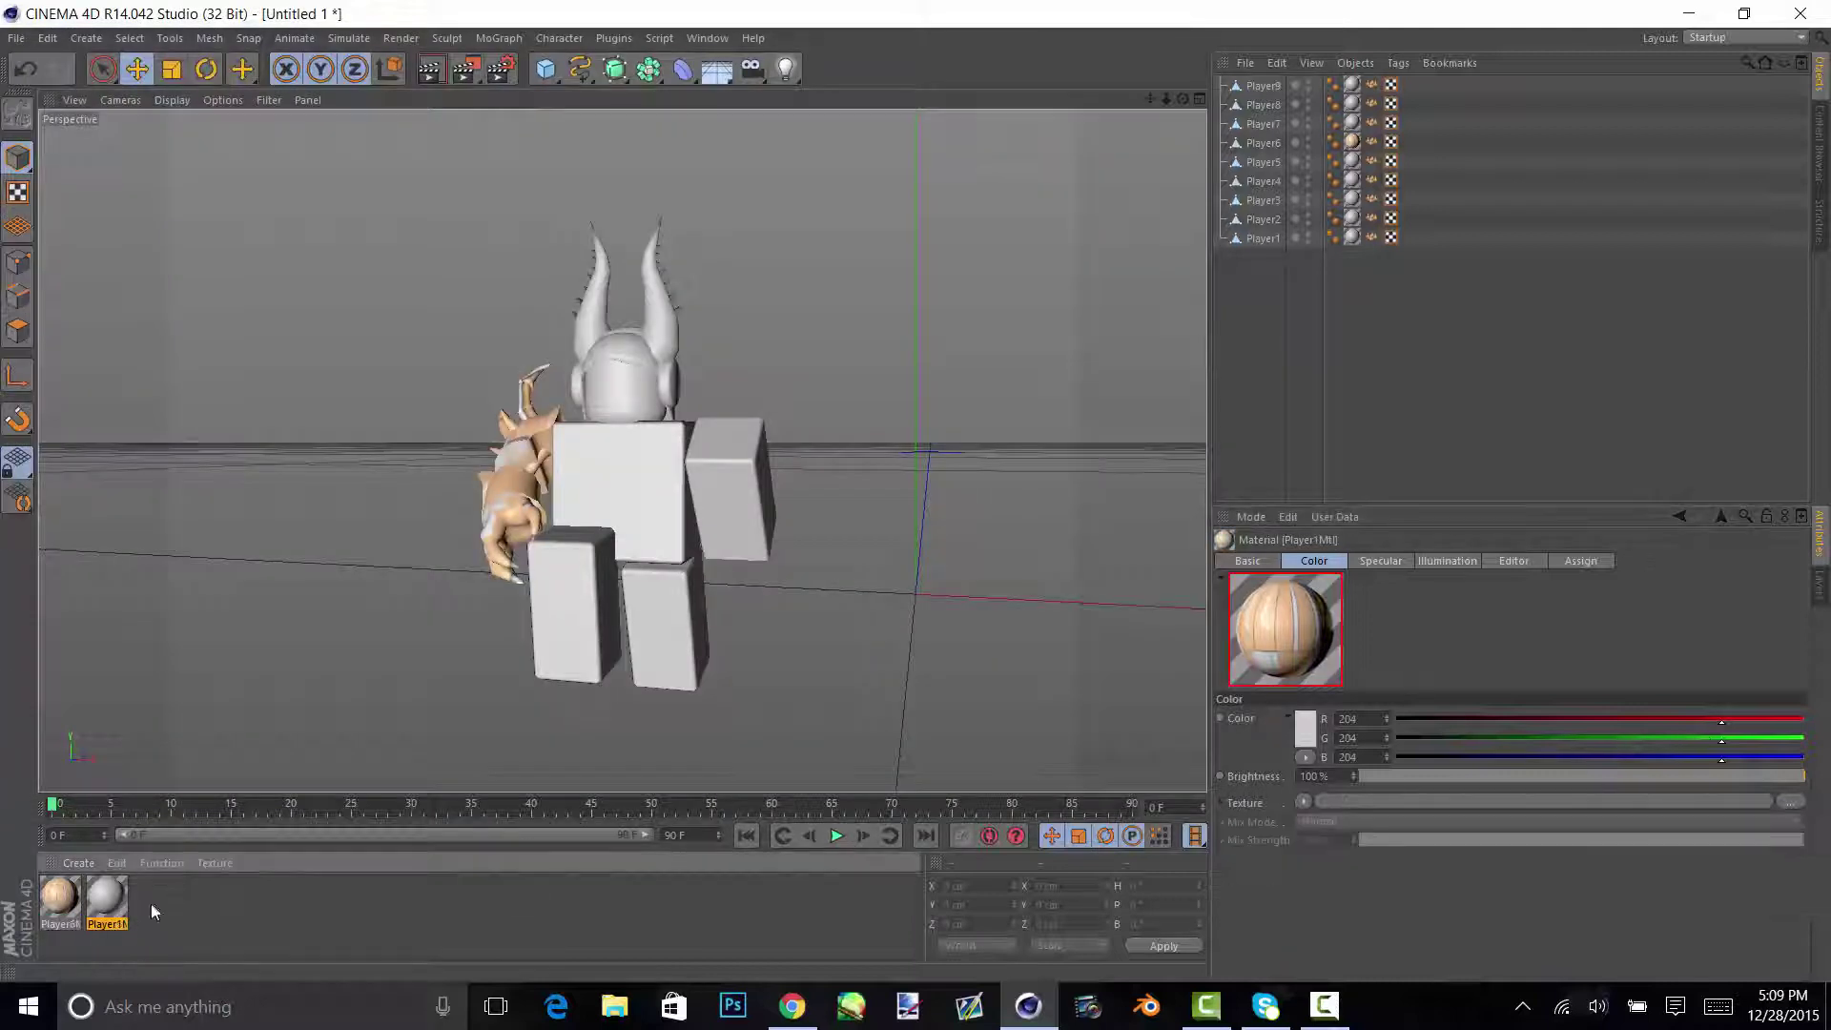
- Load the Player1Tex image as the color texture of the Player1Mtl material and create a copy at the project location
left_click(1790, 803)
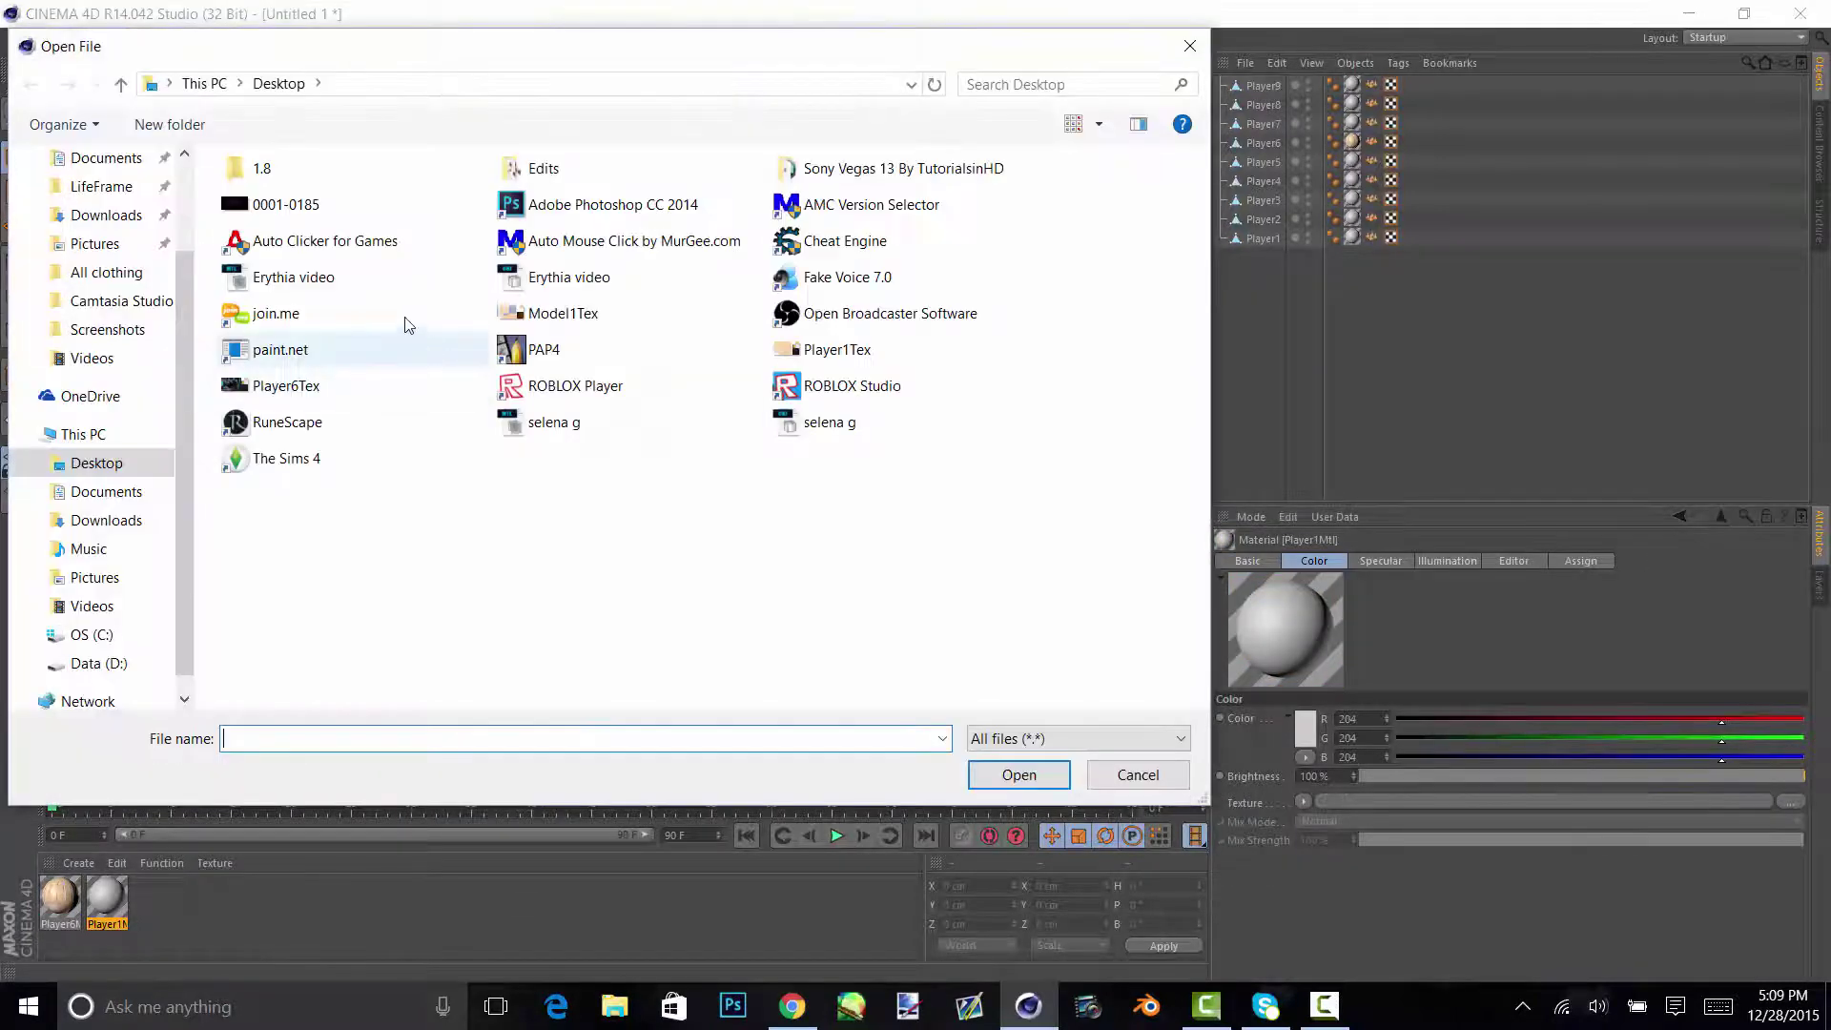
double_click(830, 350)
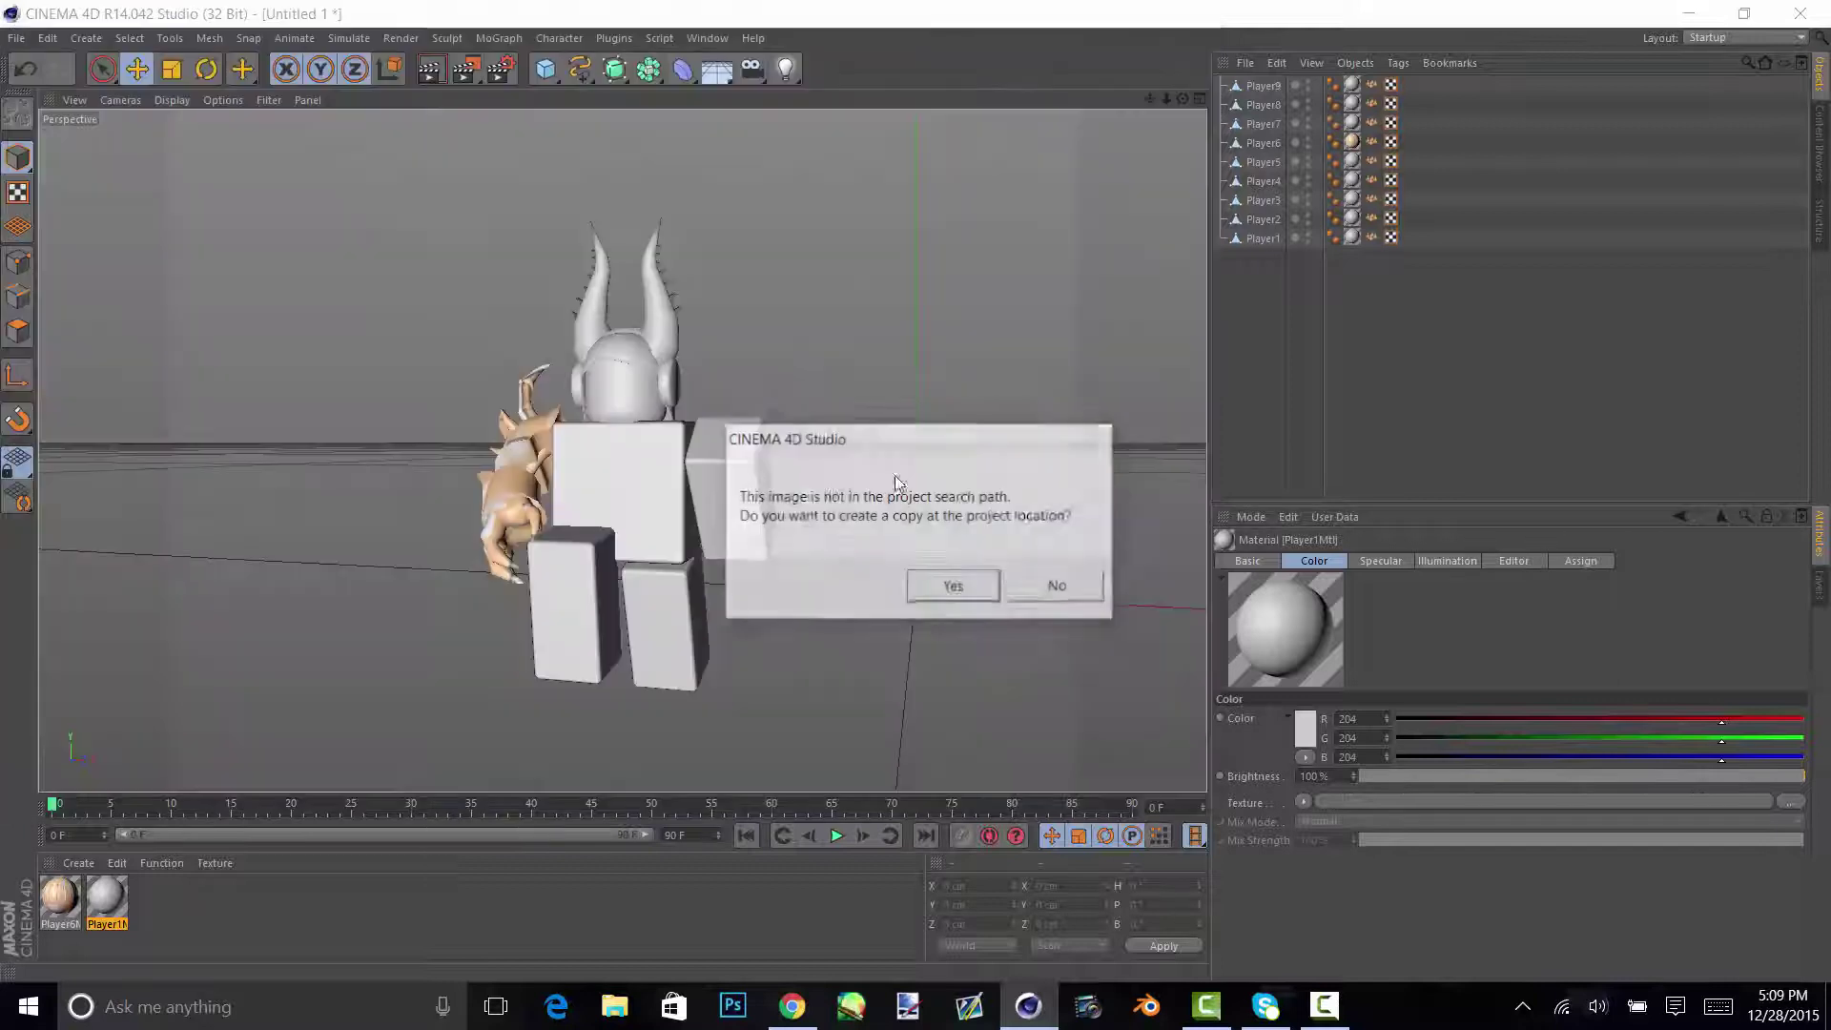
left_click(965, 595)
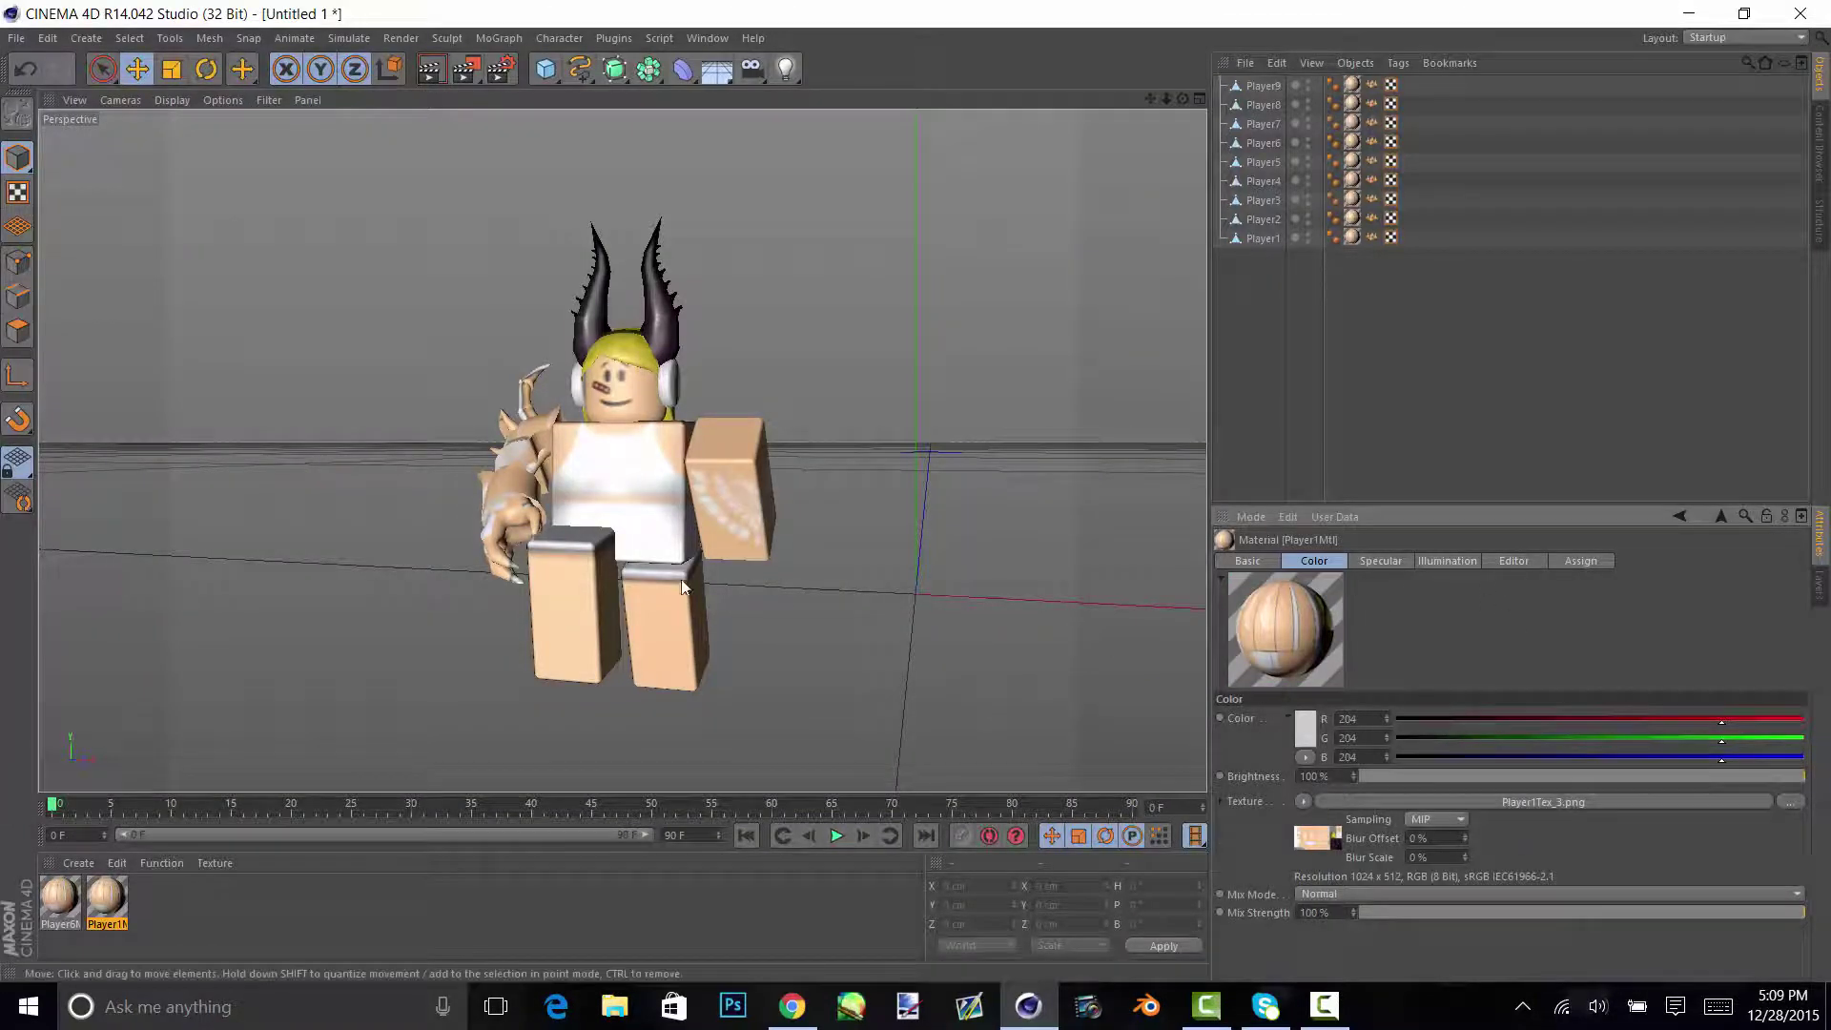
- Set the Player1Mtl material's texture preview size to No Scaling and inspect the textures on the character up close
left_click_drag(721, 538, 687, 572, "alt")
left_click(1526, 561)
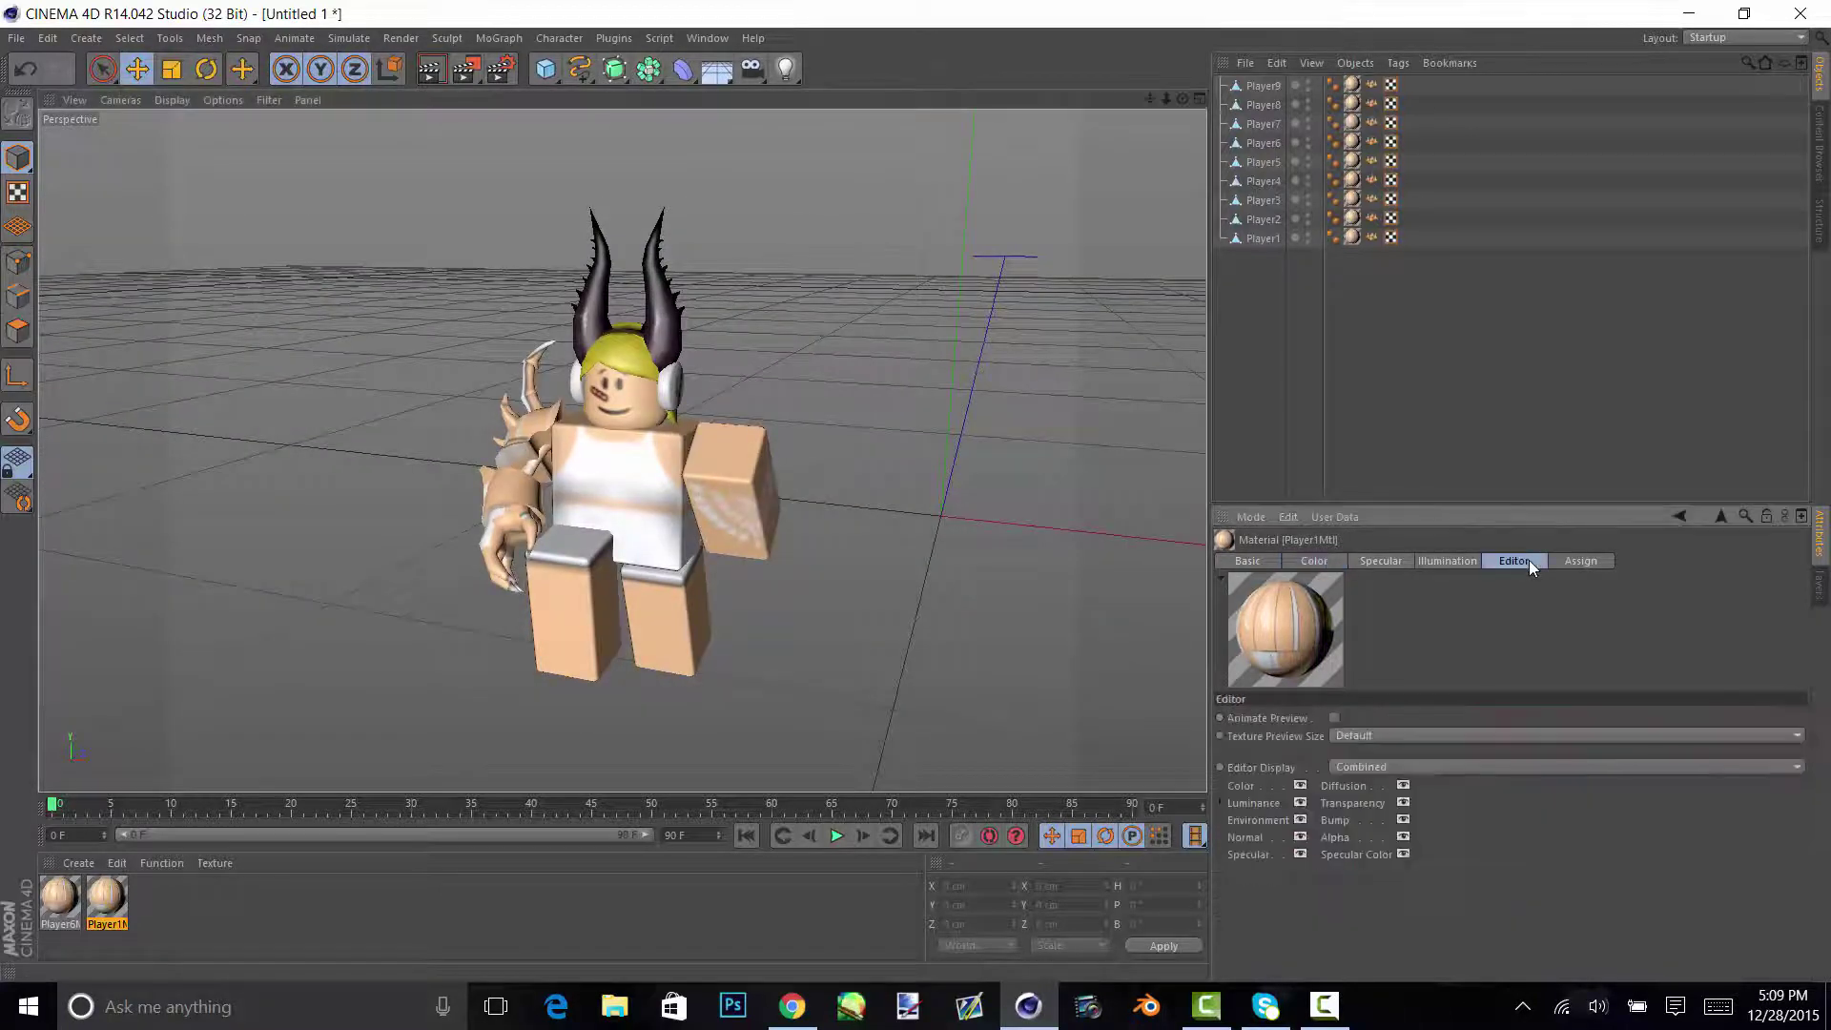
left_click(1370, 736)
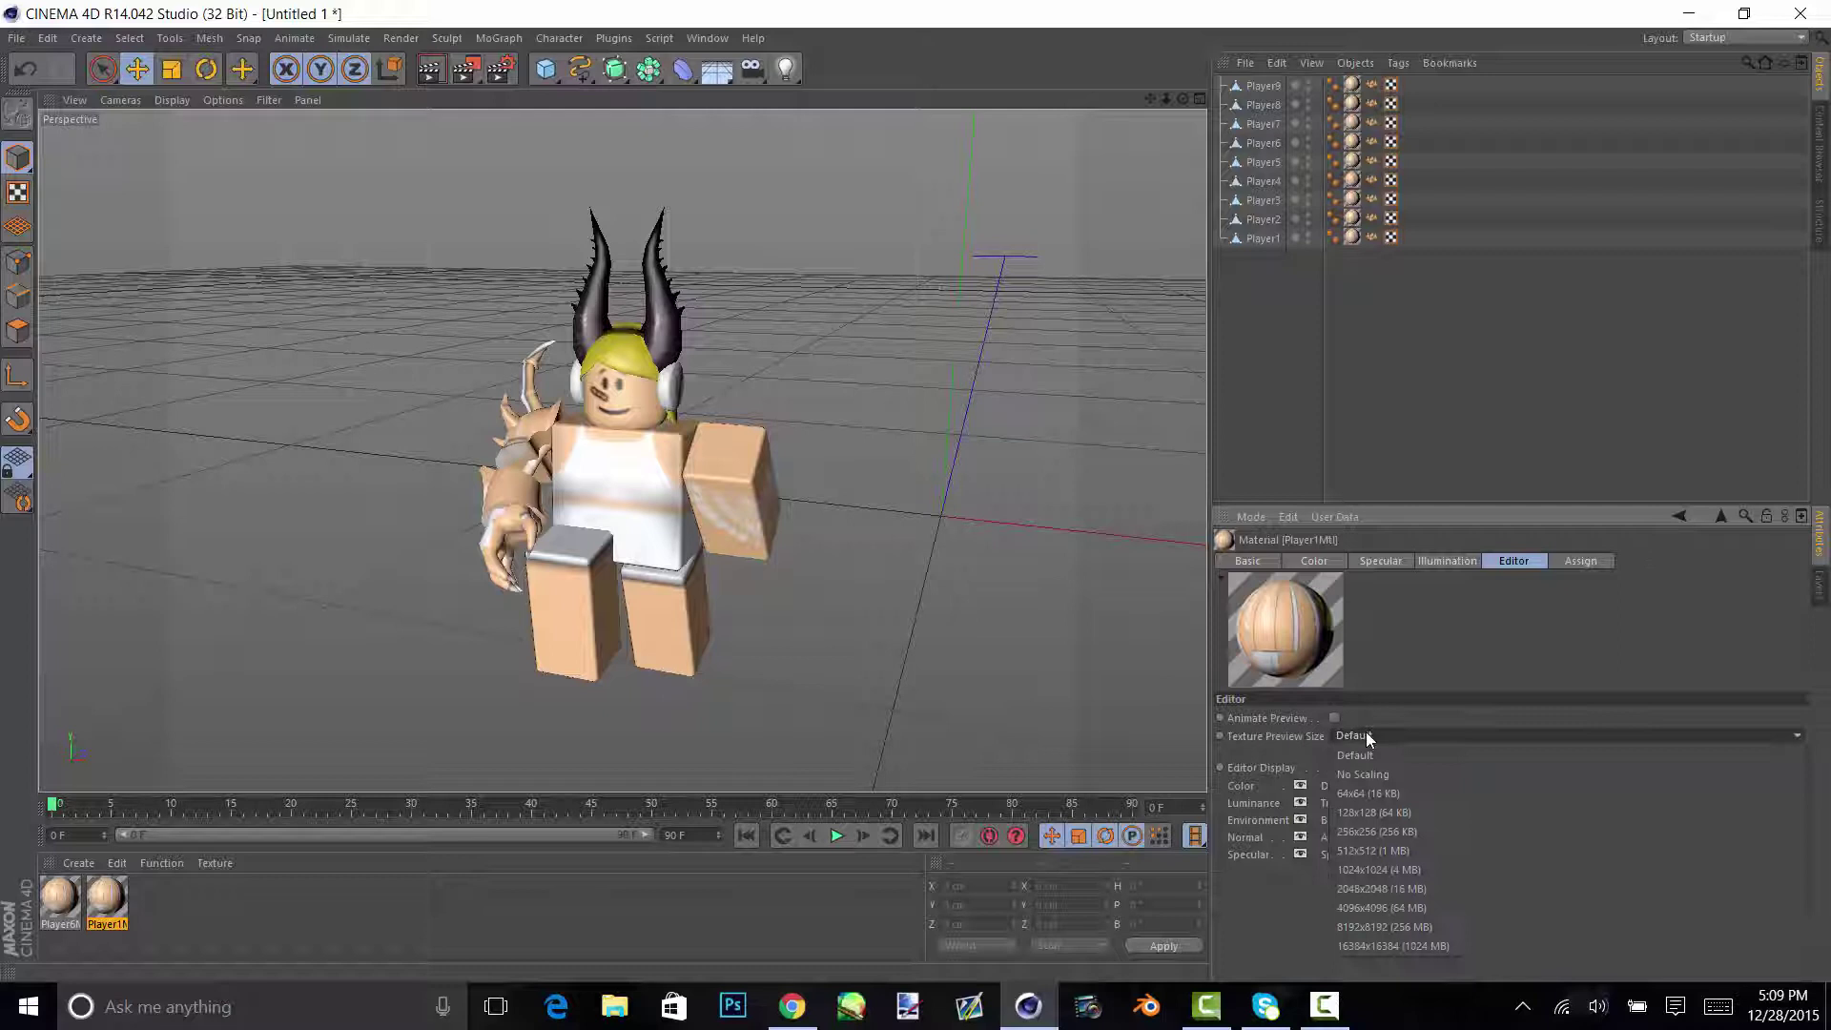
left_click(1390, 773)
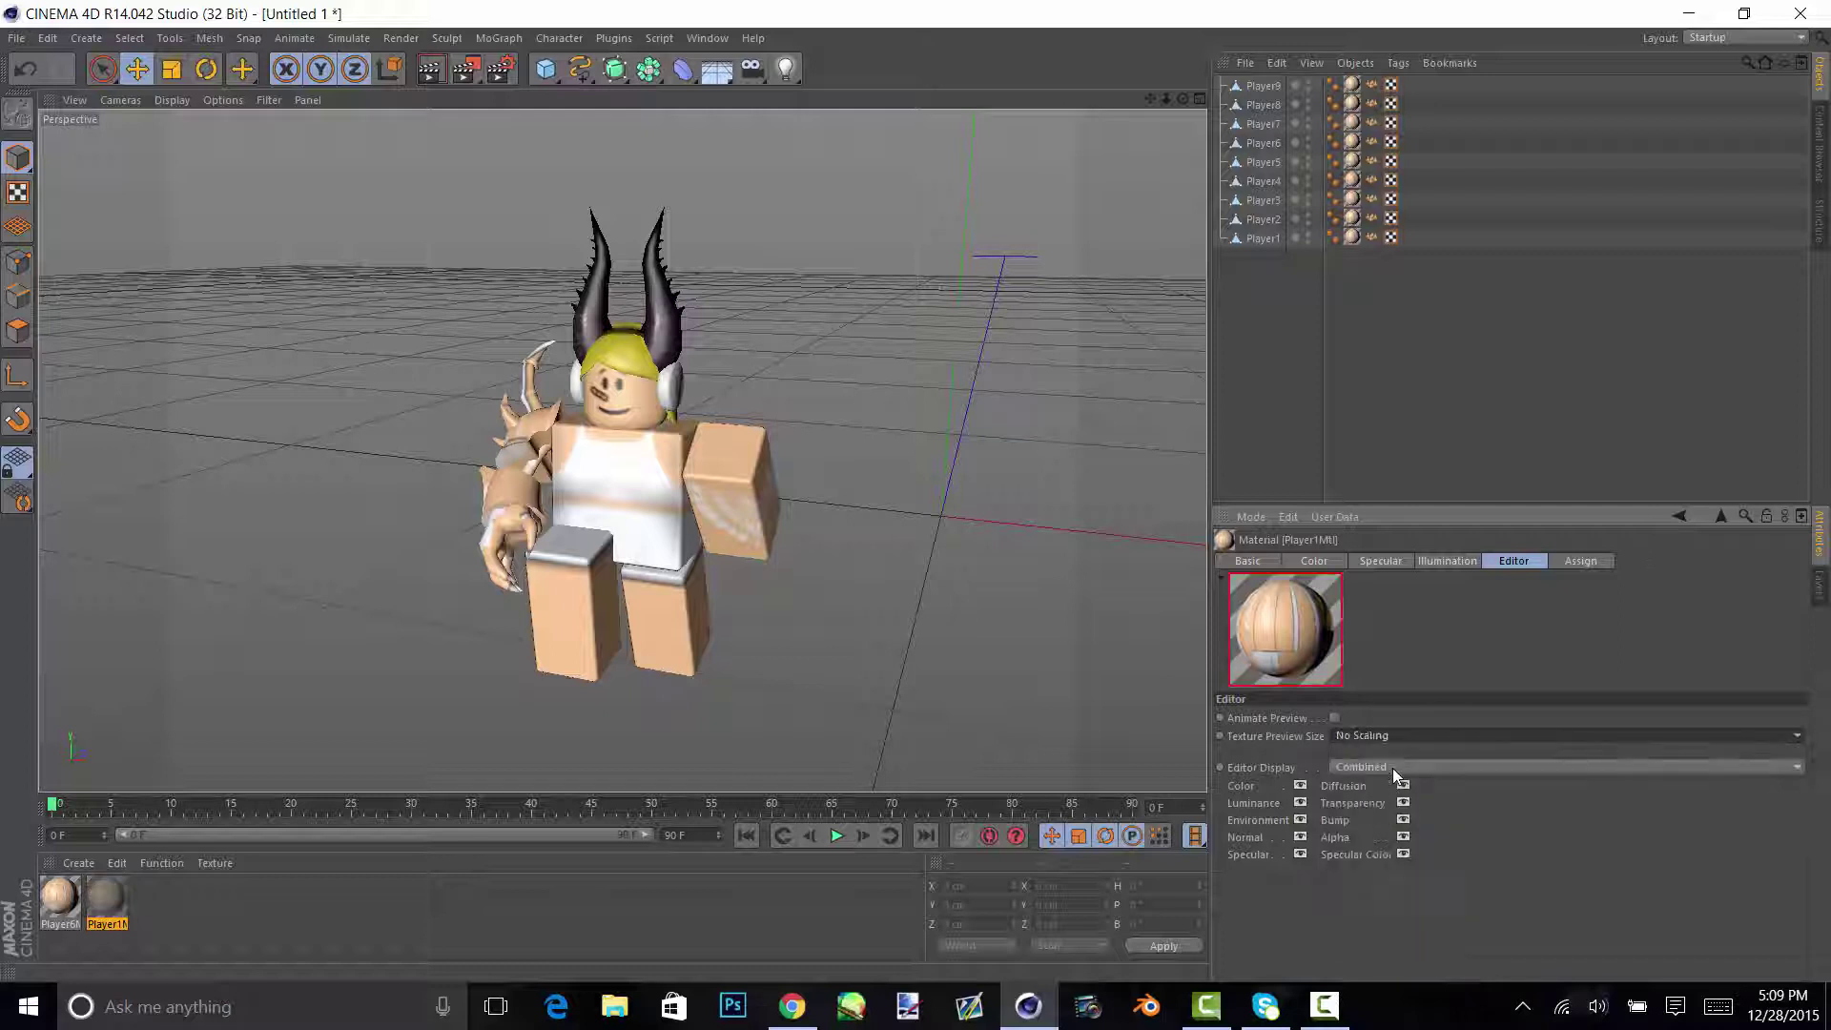
scroll(630, 490, "up", 1)
scroll(630, 483, "up", 8)
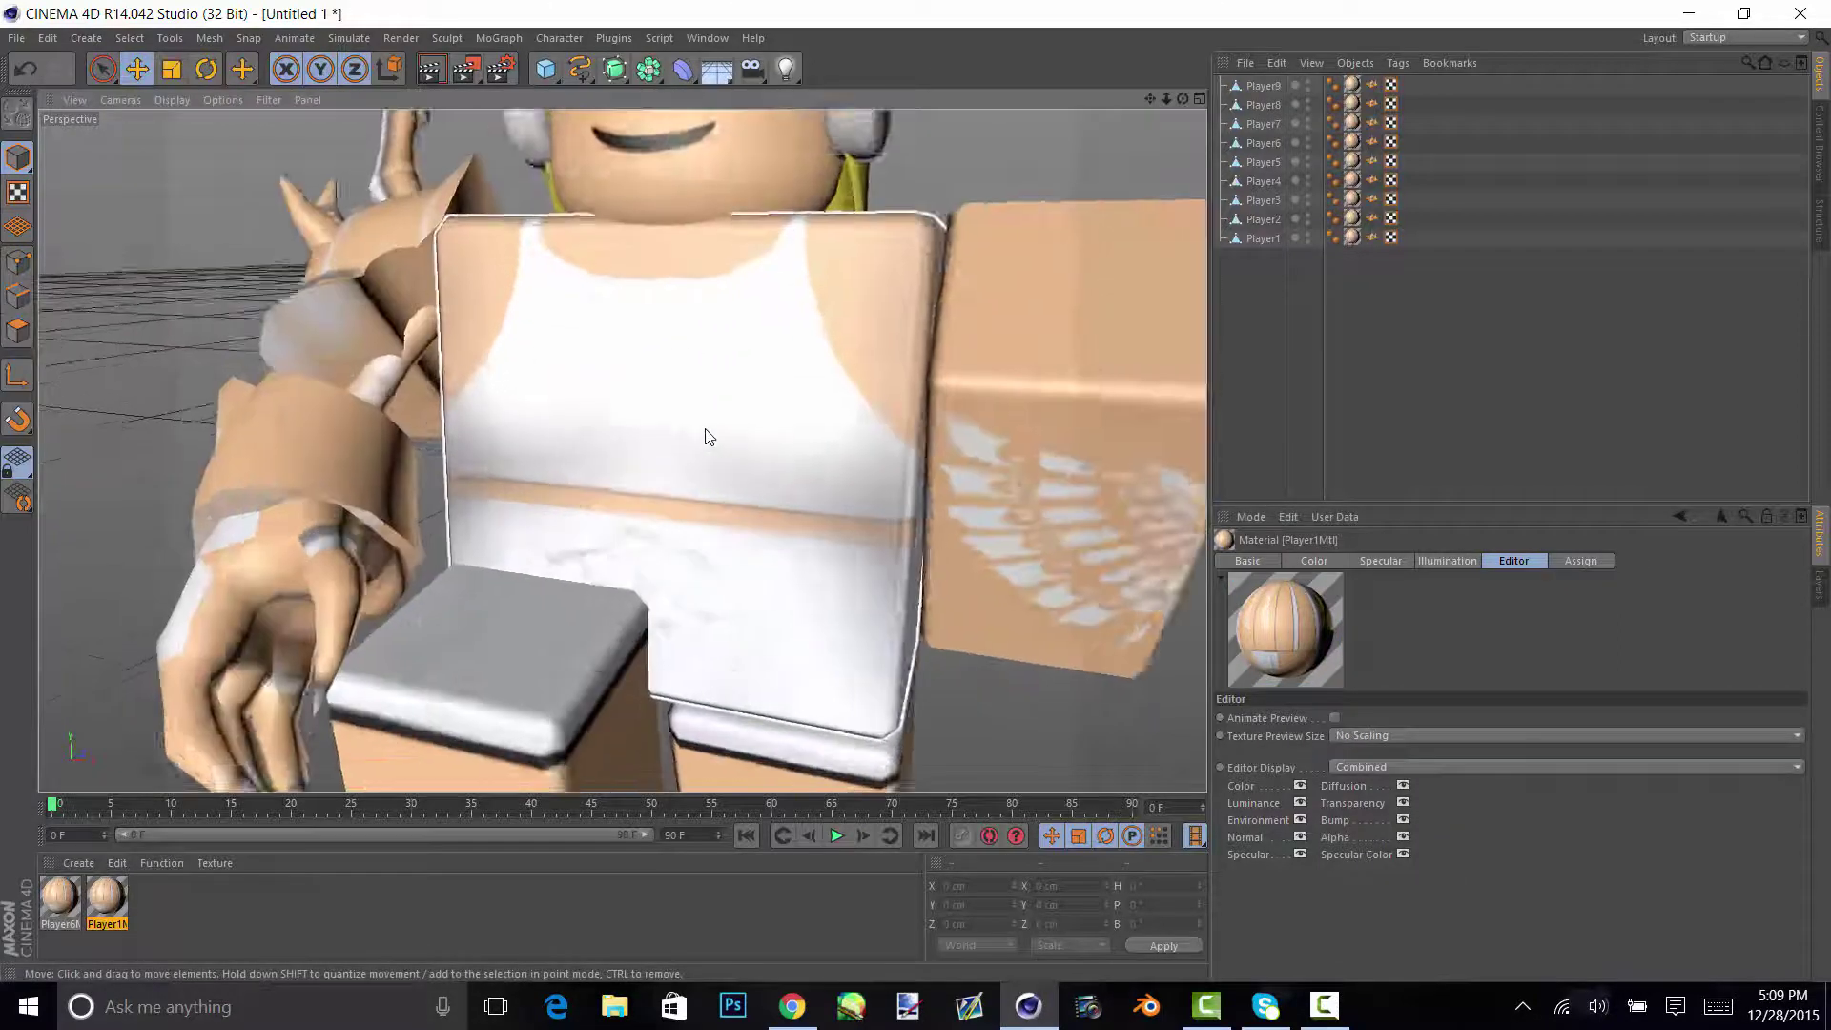
left_click_drag(764, 327, 856, 399, "alt")
scroll(751, 508, "down", 8)
scroll(754, 515, "up", 3)
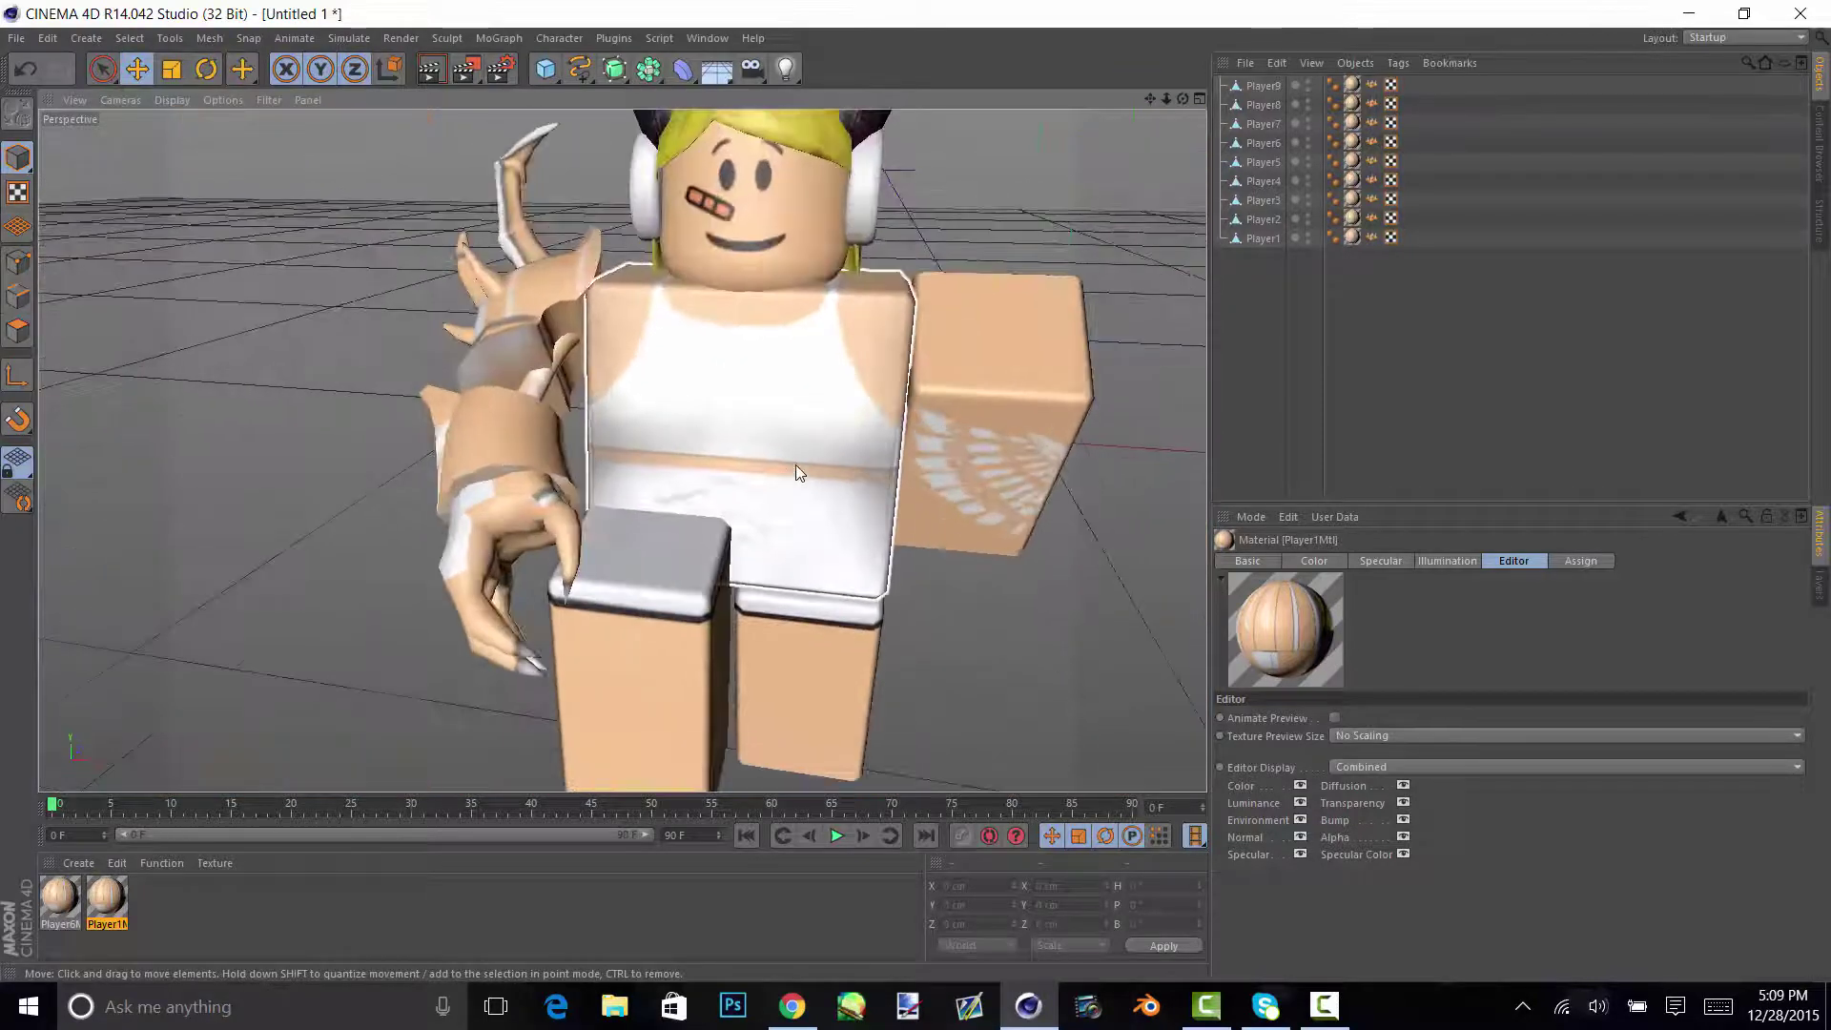
- Replace the Player1Mtl material's color texture with the Player6Tex image and create a copy at the project location
left_click(58, 901)
left_click(107, 901)
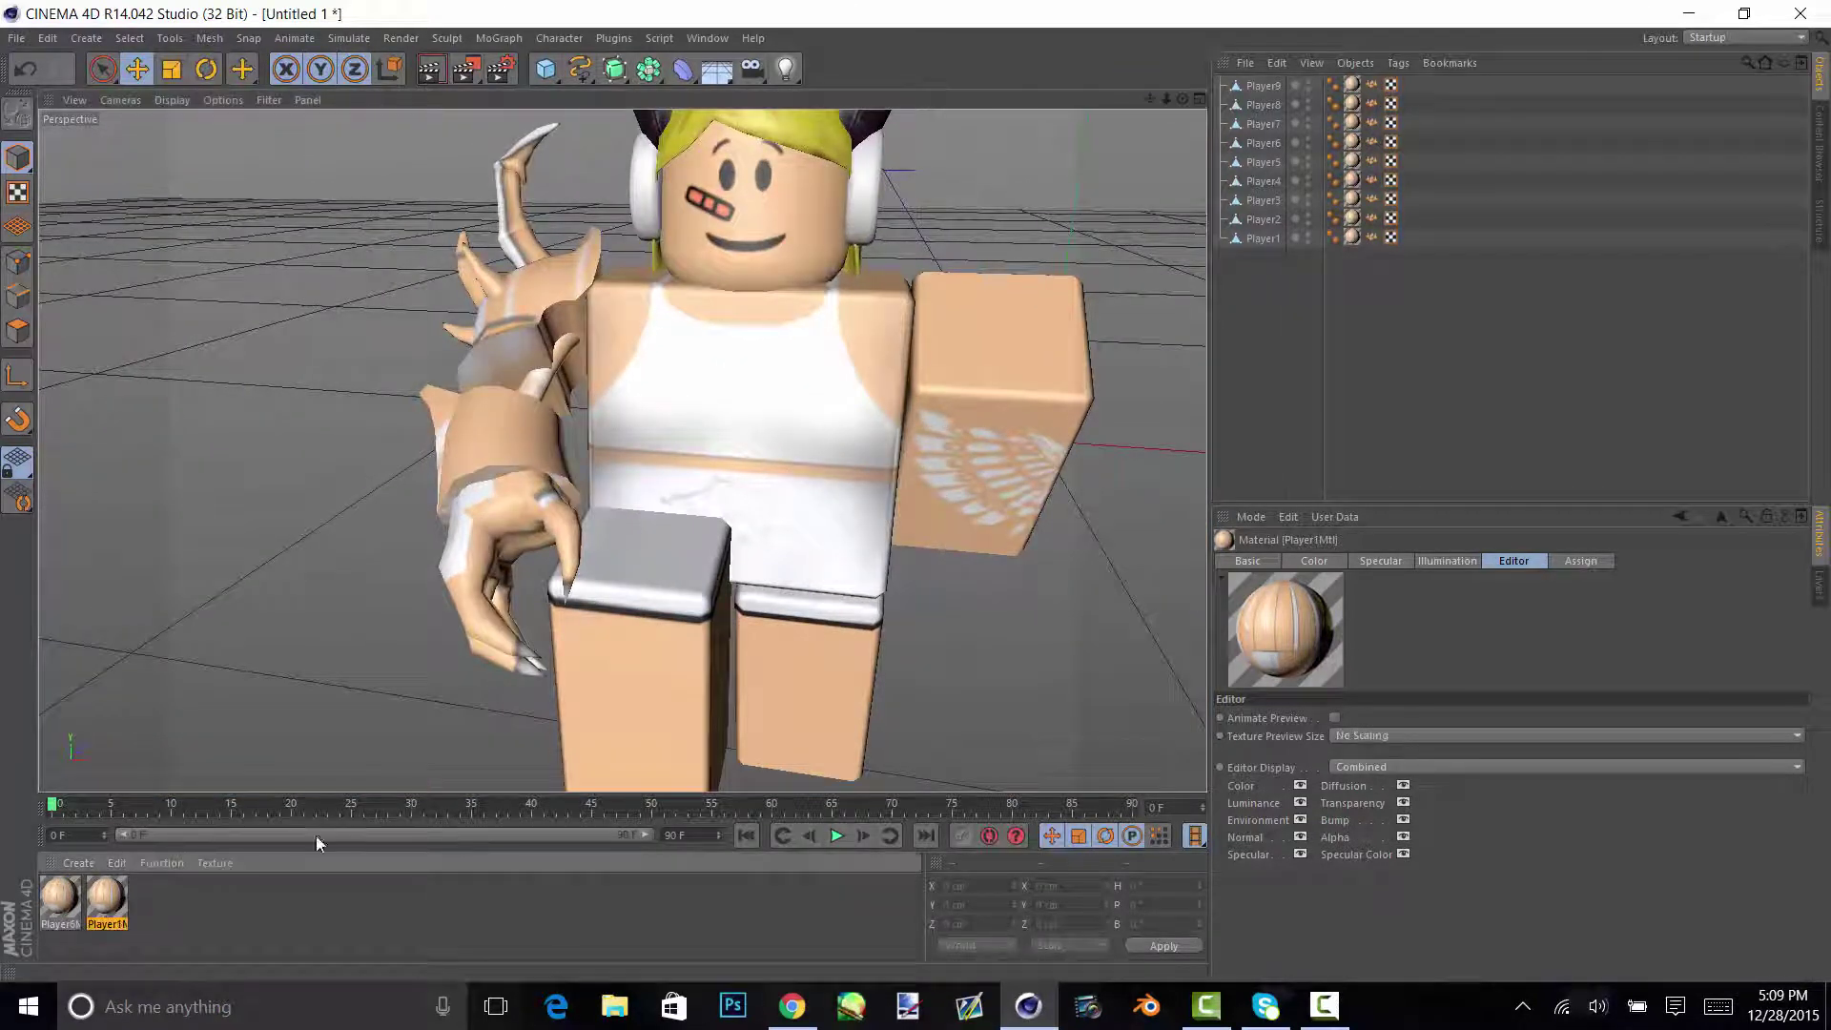
left_click(1333, 562)
left_click(1791, 802)
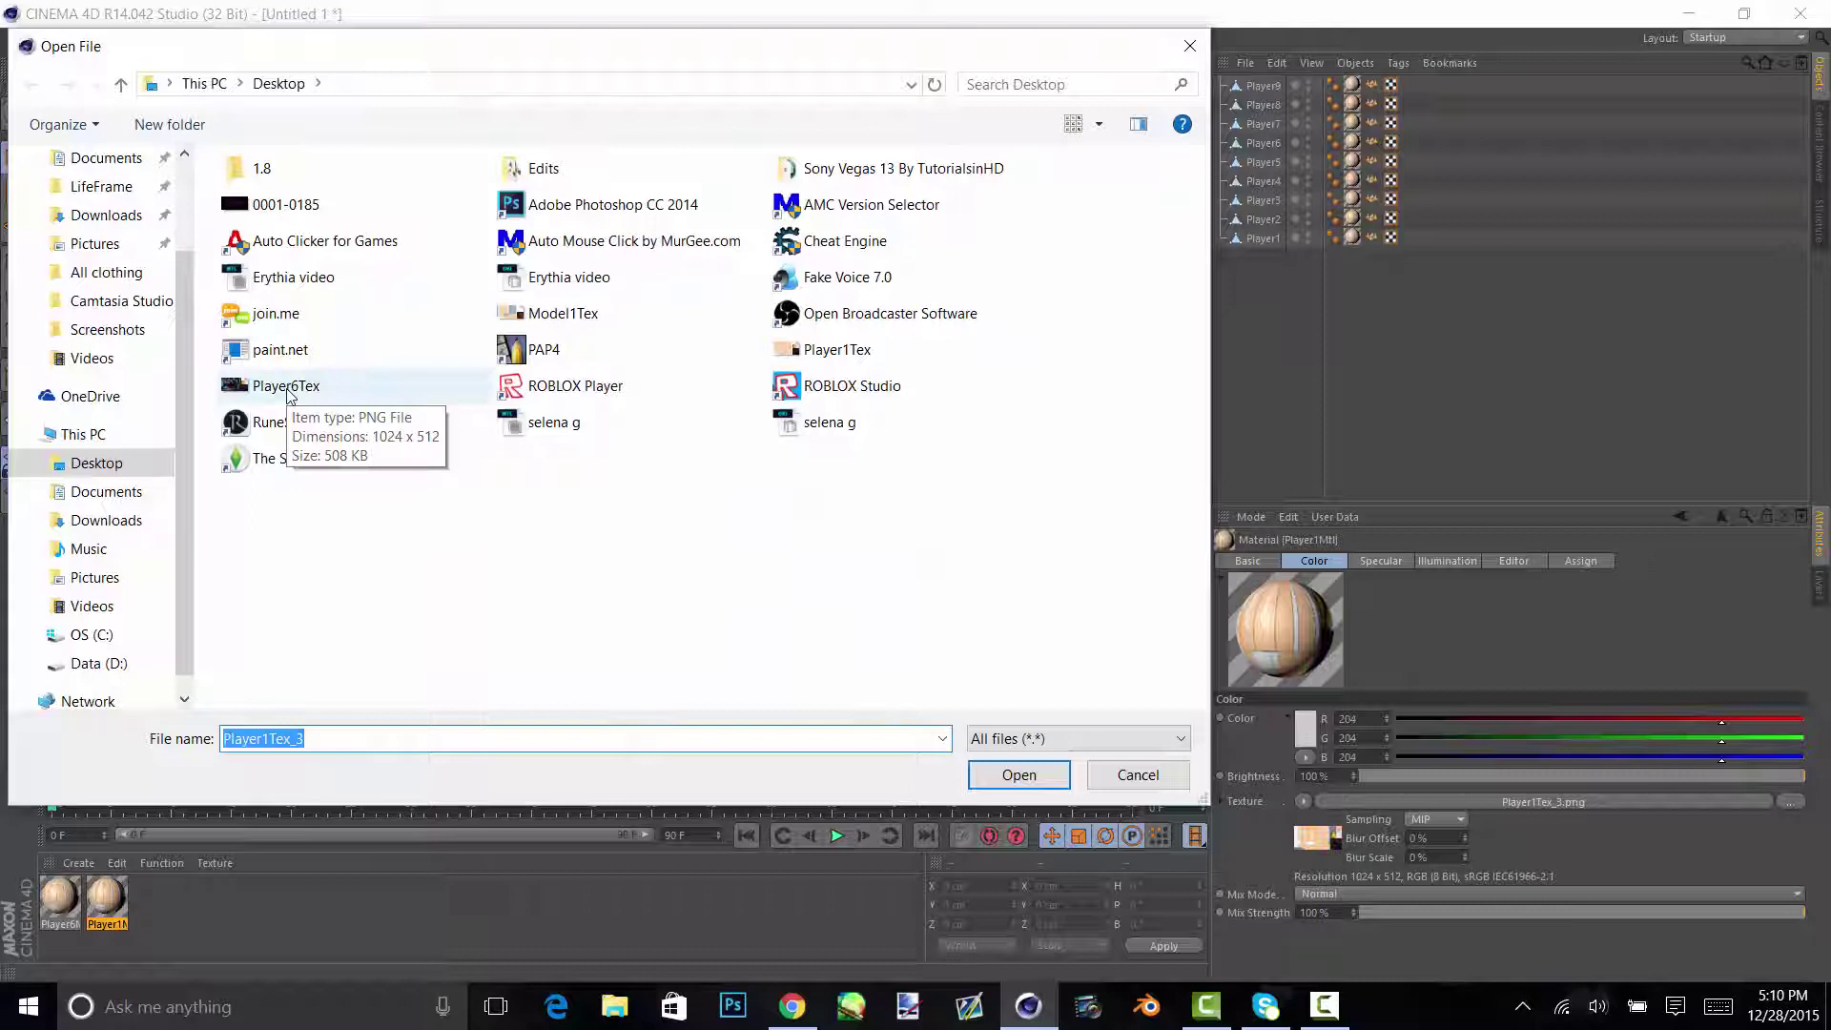
double_click(286, 387)
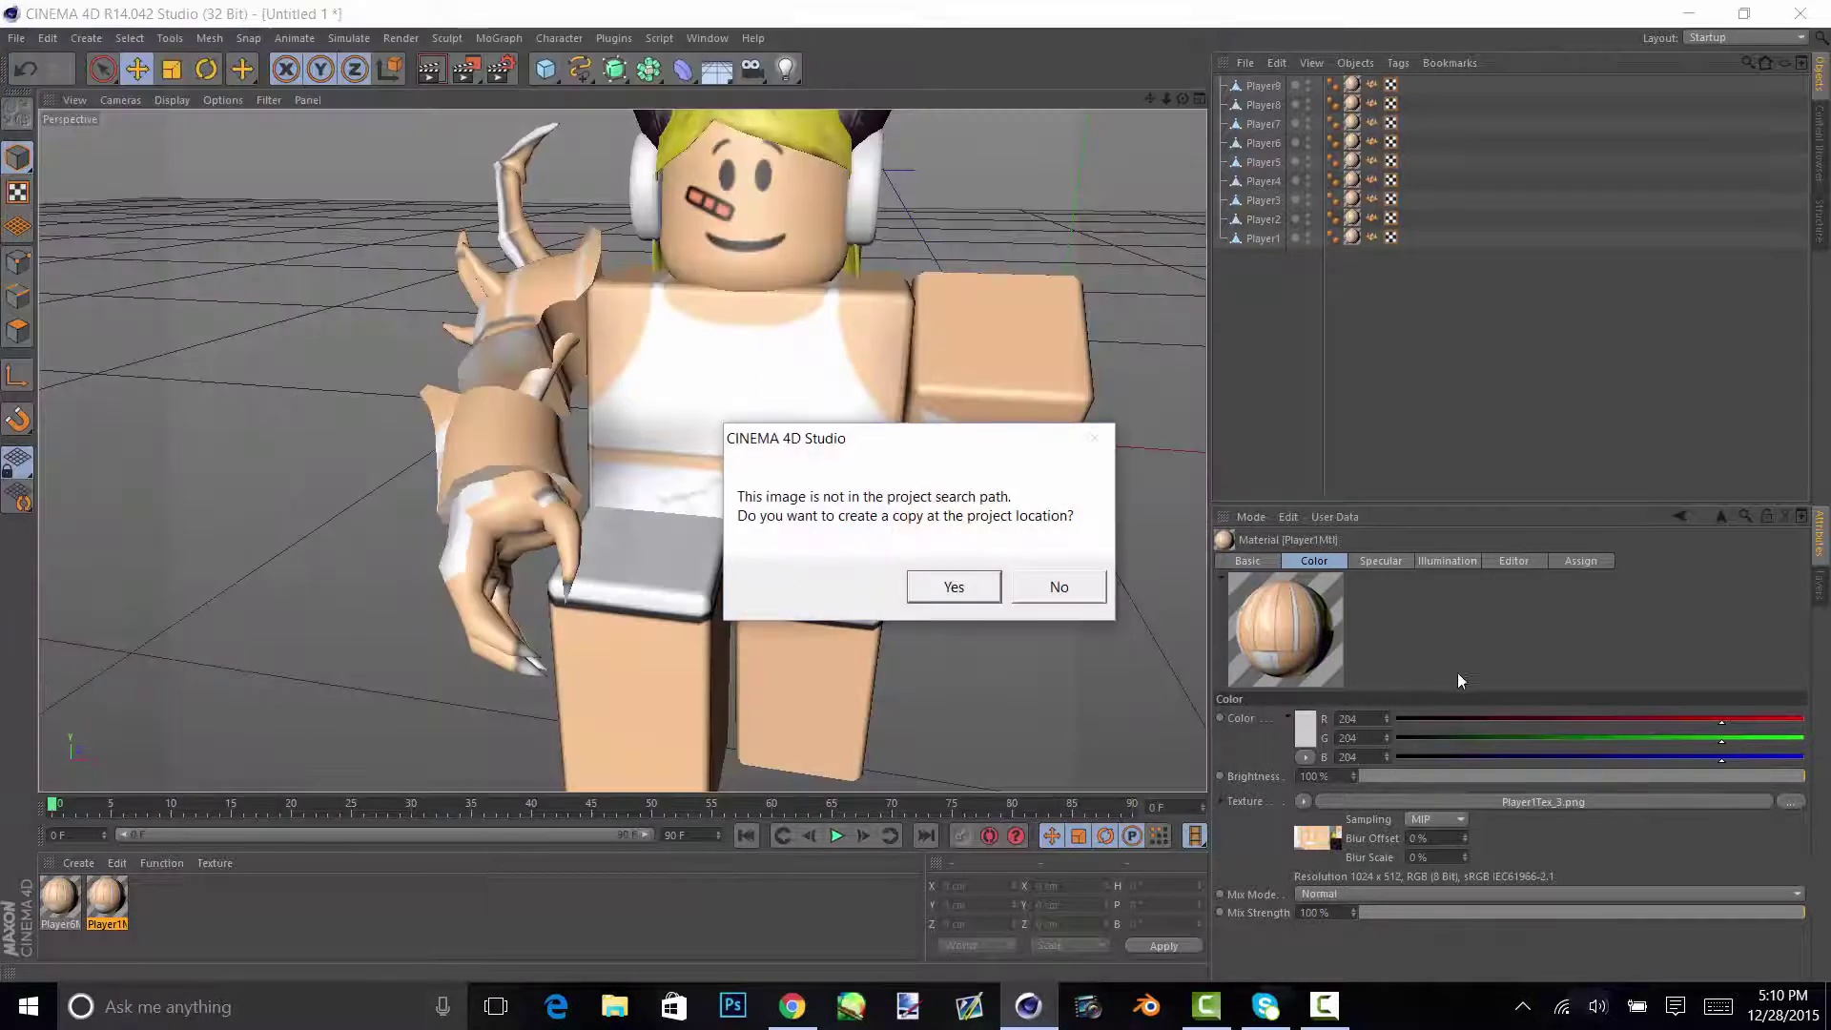
left_click(955, 585)
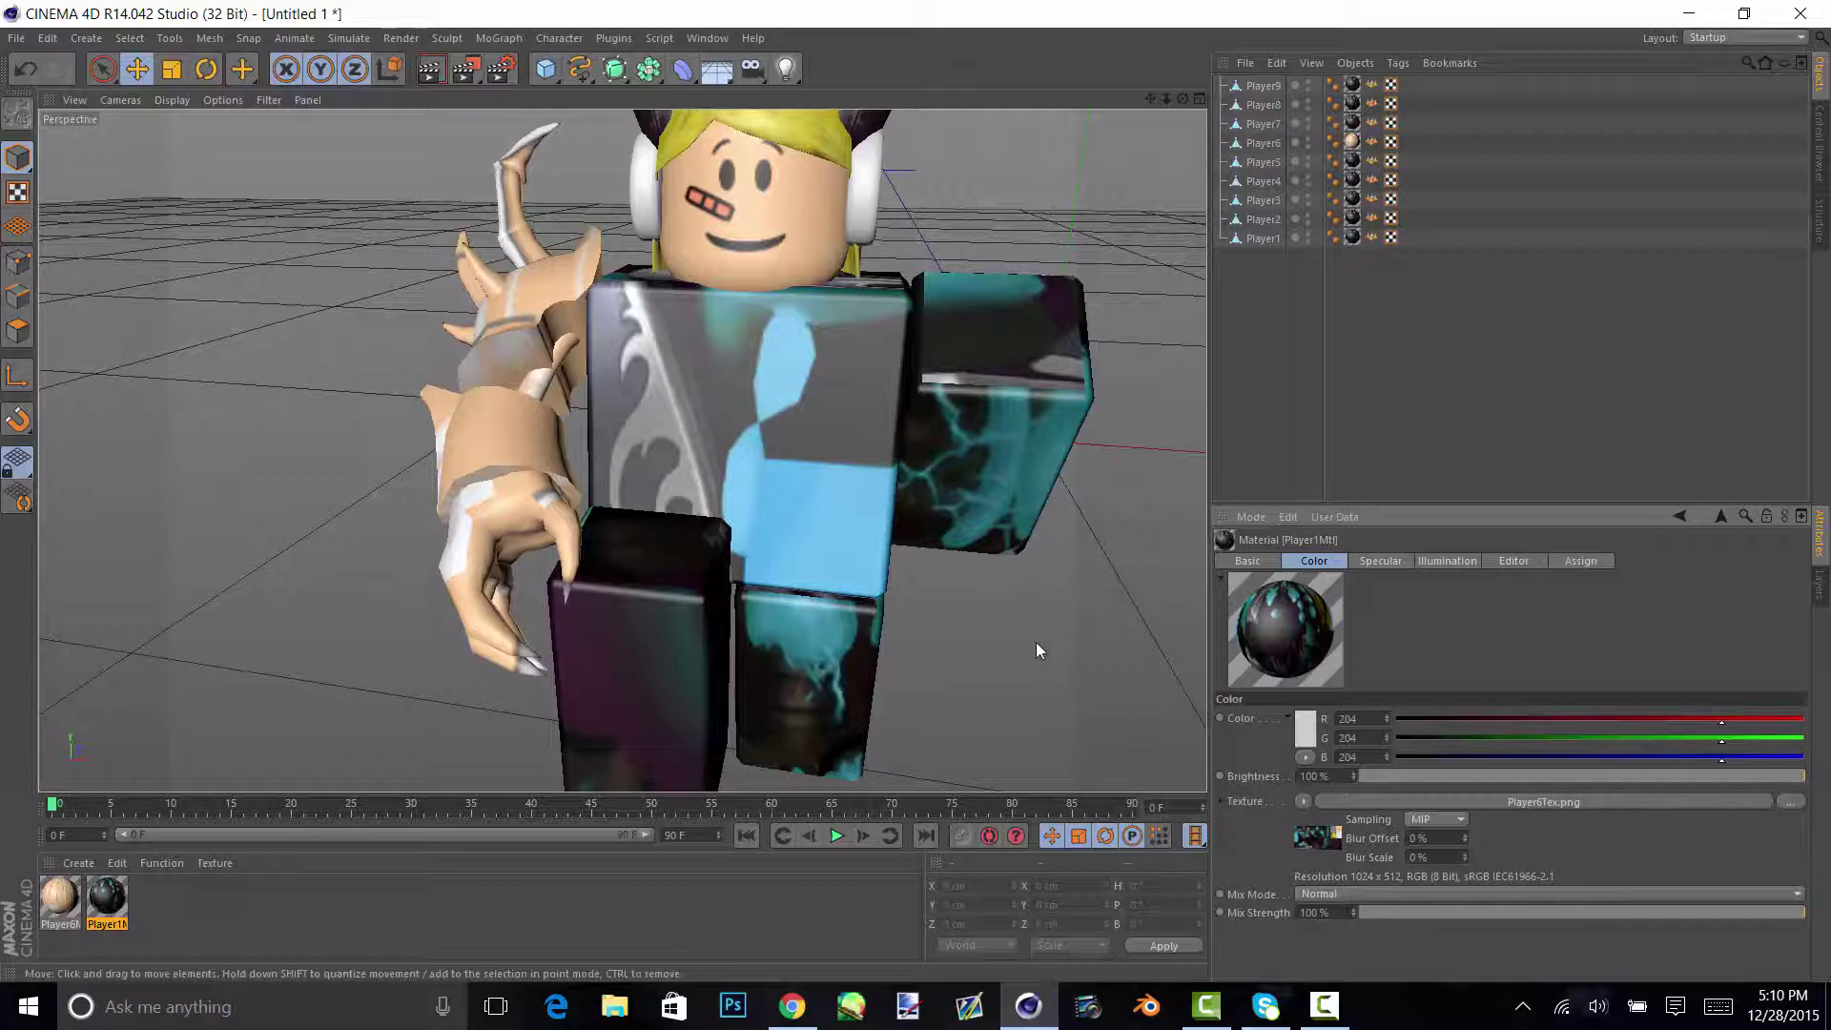
- Try the Model1Tex image as the Player1Mtl material's color texture, creating a copy at the project location
left_click(1791, 804)
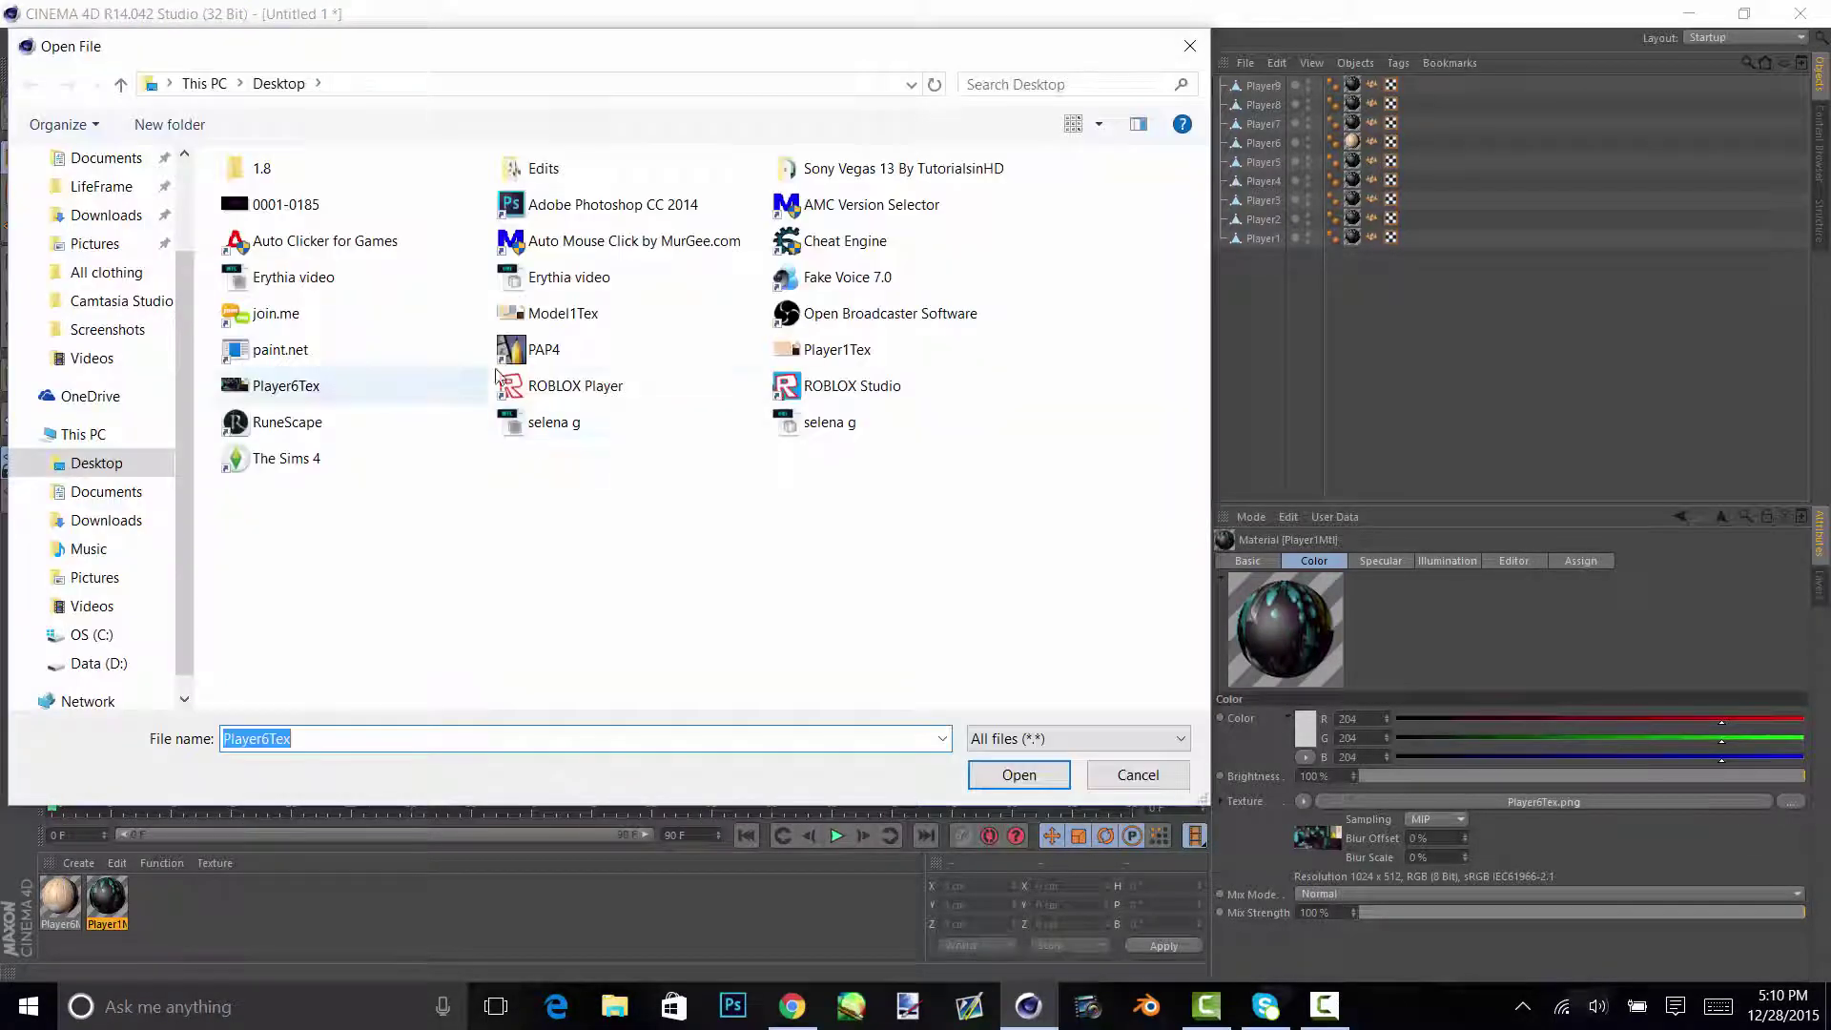
double_click(562, 313)
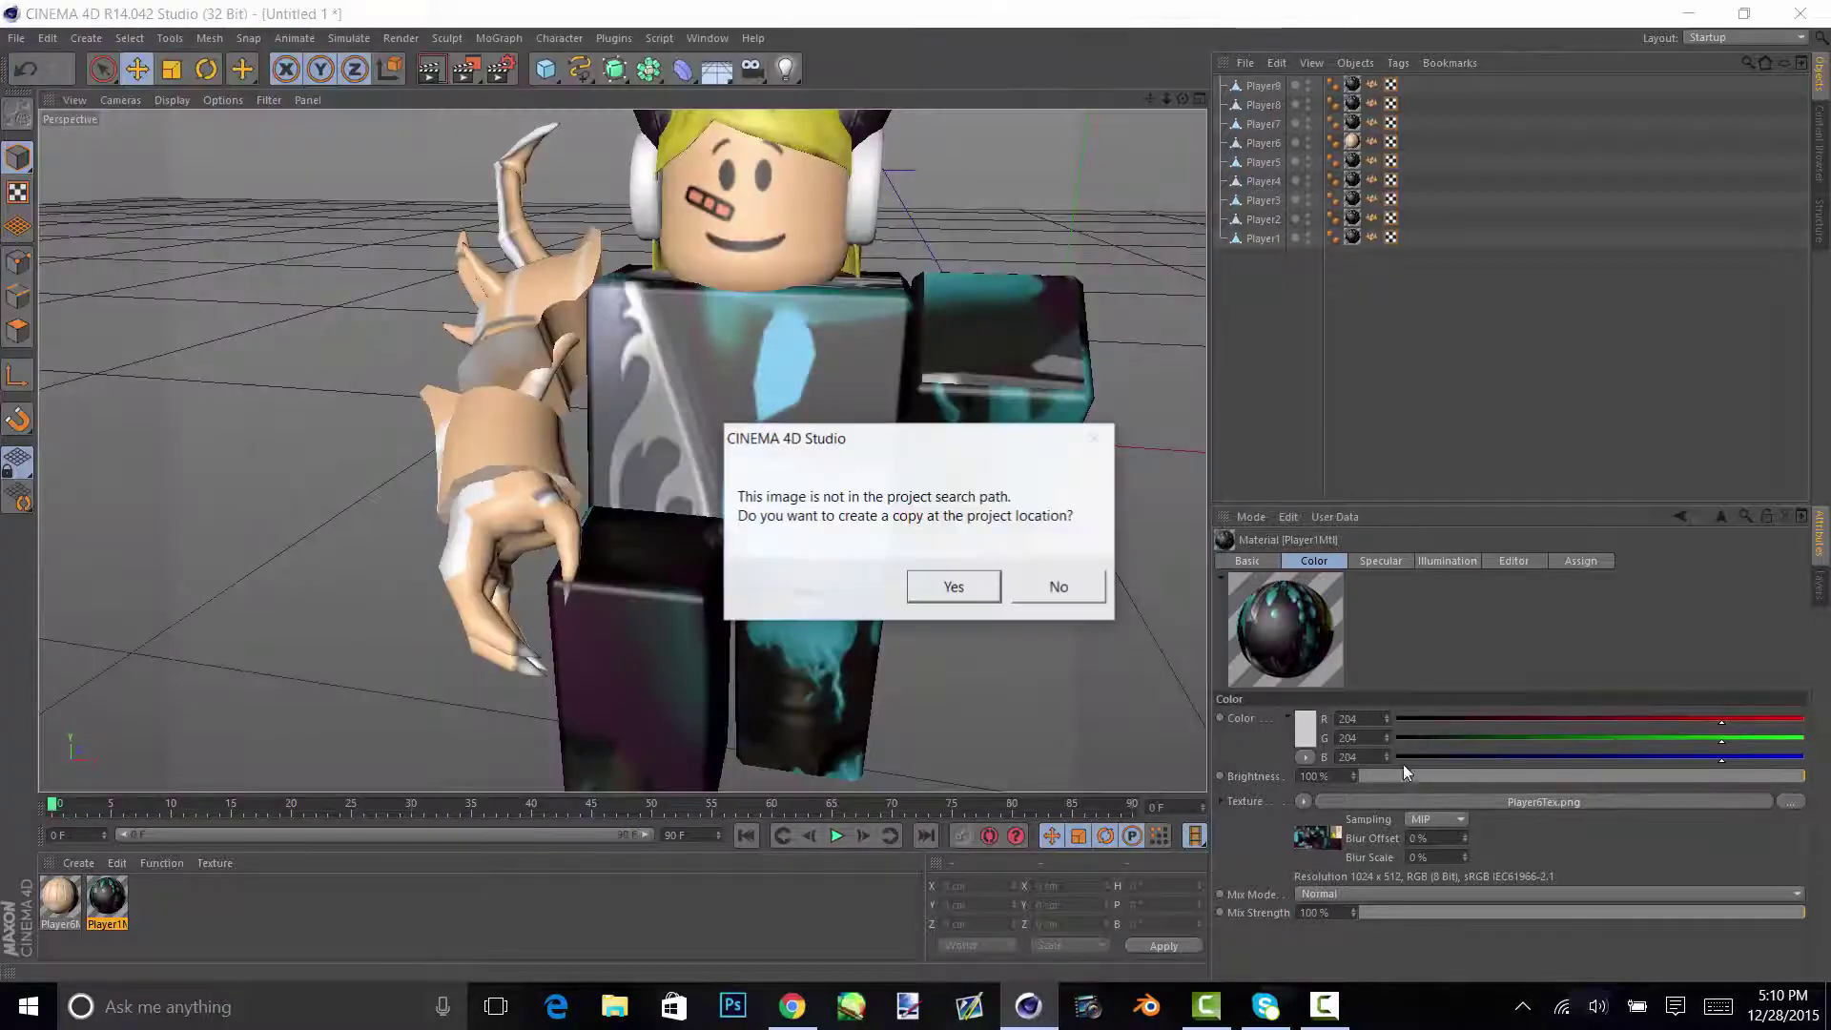
left_click(995, 588)
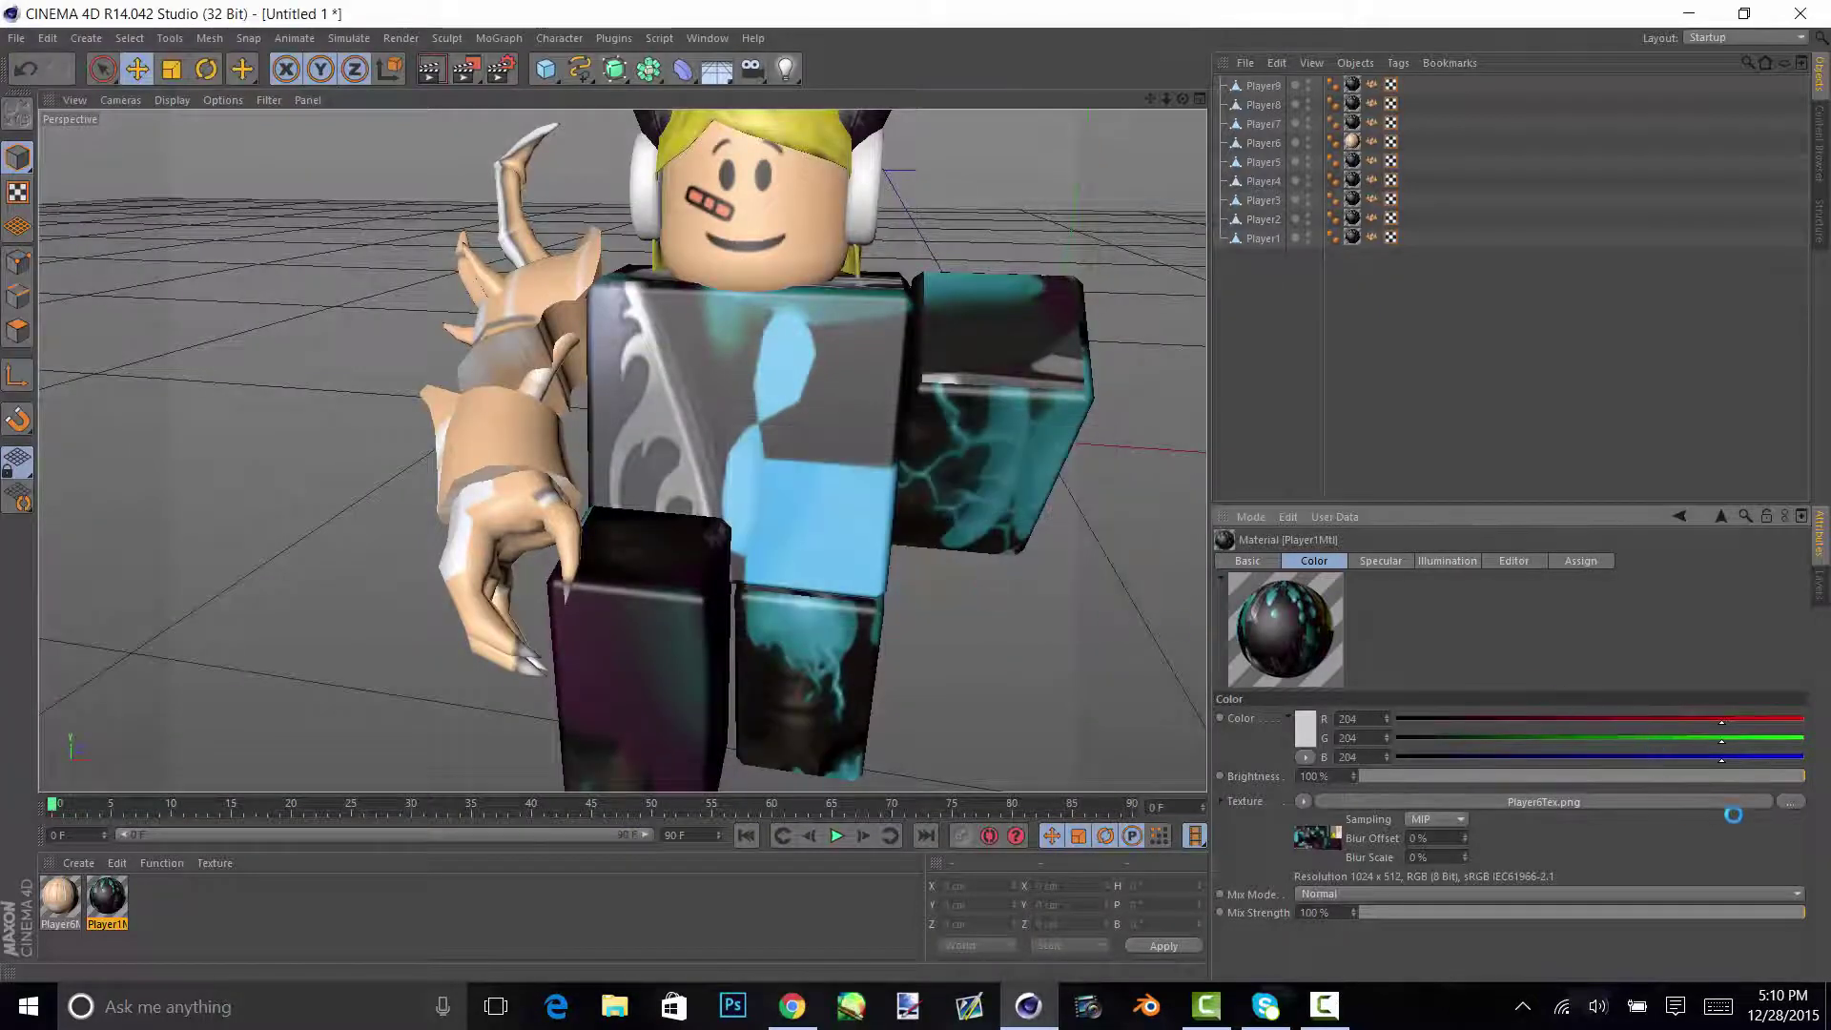
- Replace the Player1Mtl material's color texture with the Player1Tex image and create a copy at the project location
left_click(1796, 804)
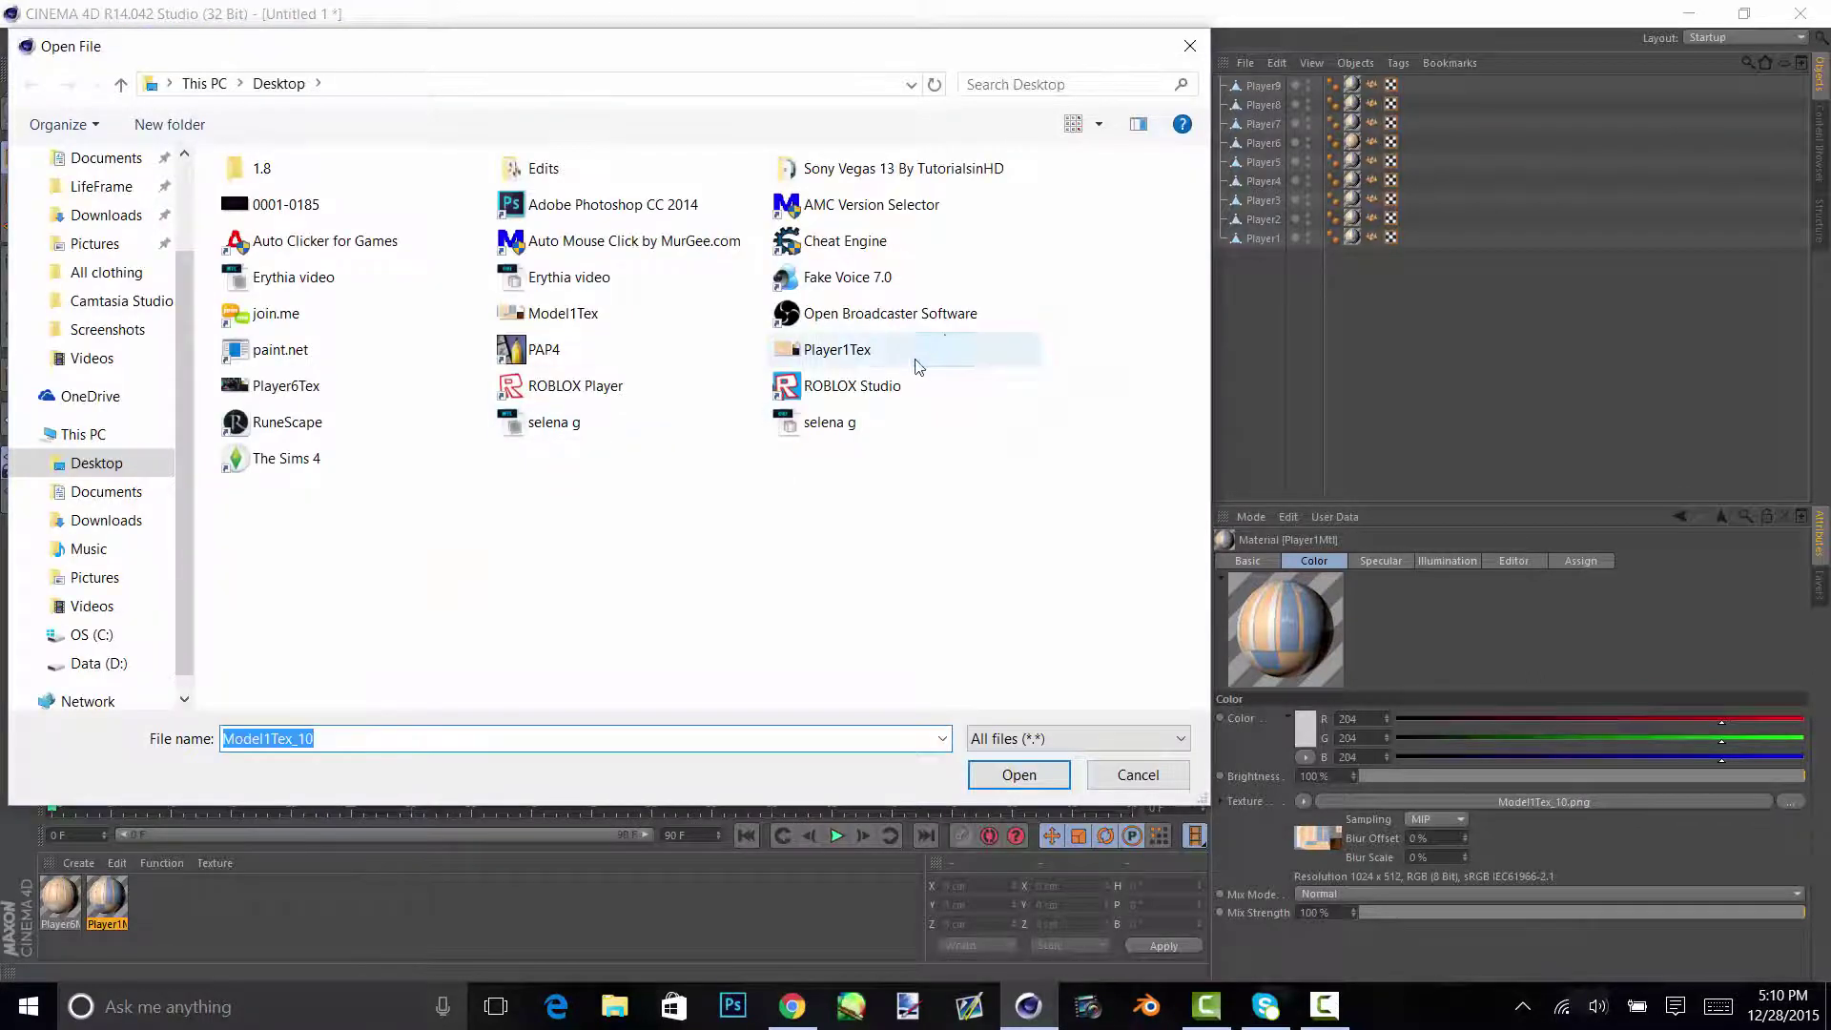
double_click(916, 361)
left_click(954, 586)
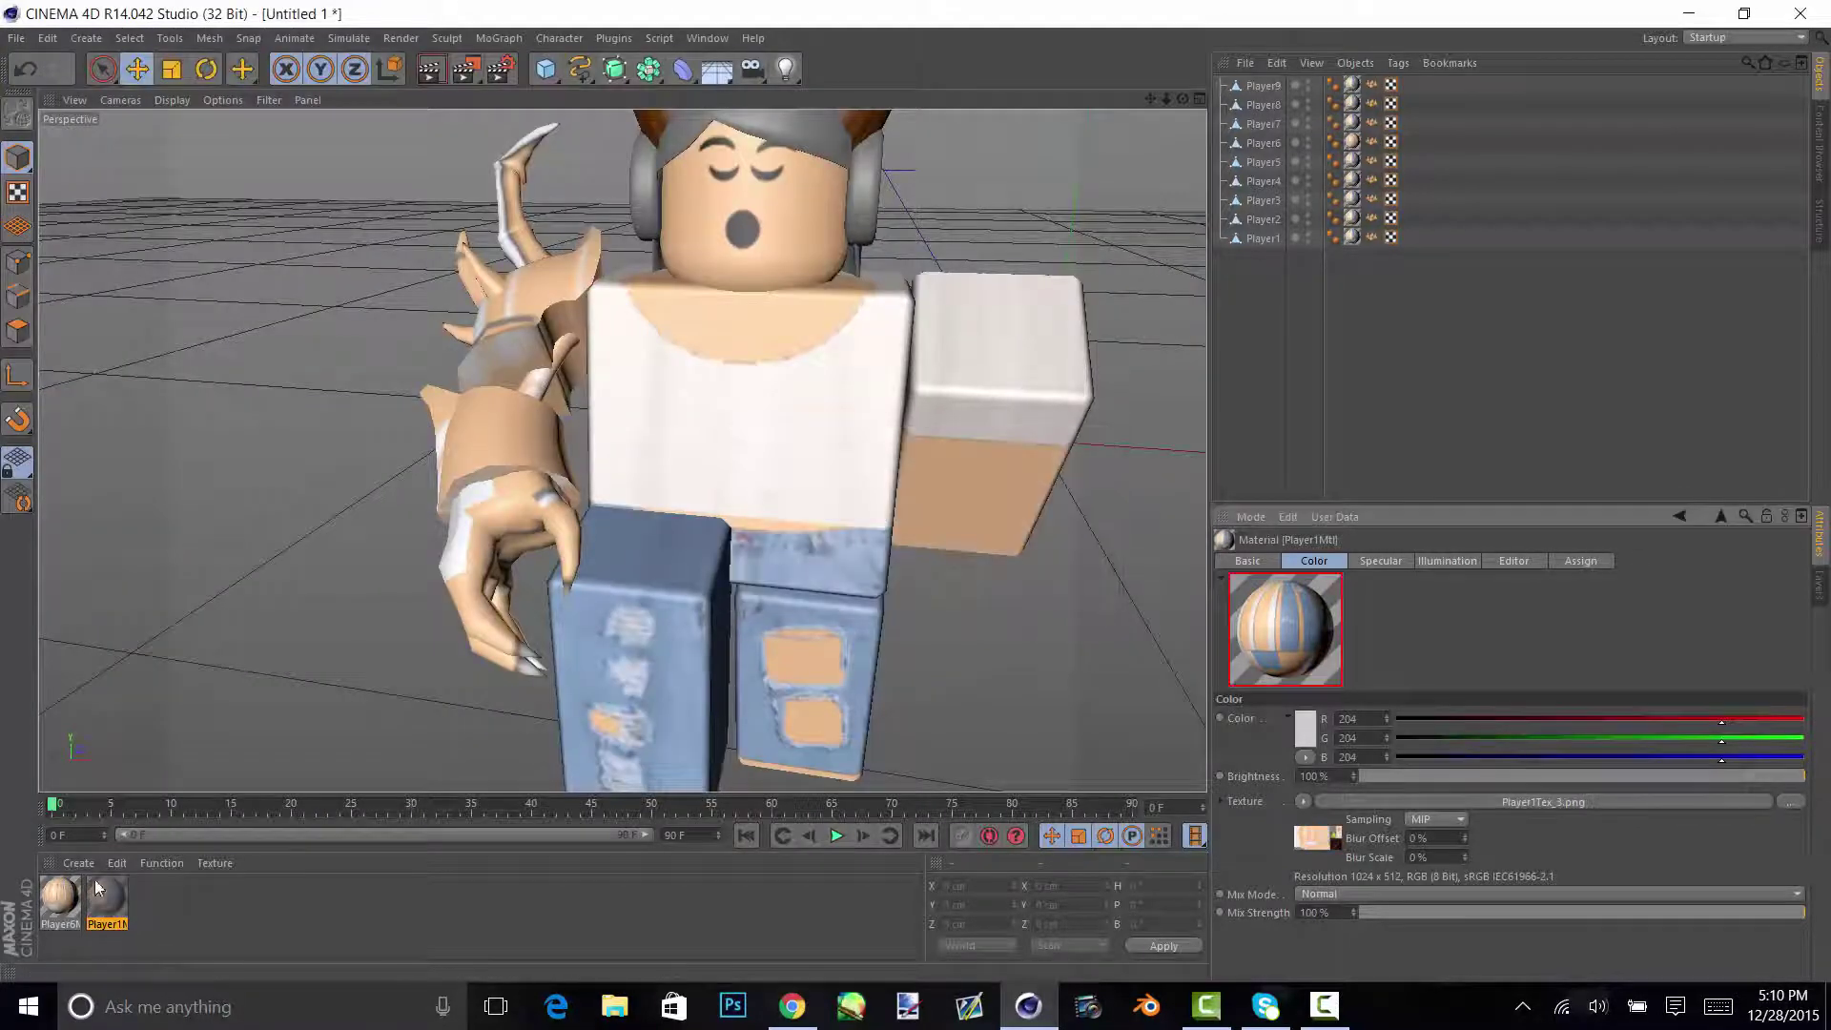
- Replace the Player6Mtl material's color texture with the Player6Tex image and create a copy at the project location
left_click(72, 894)
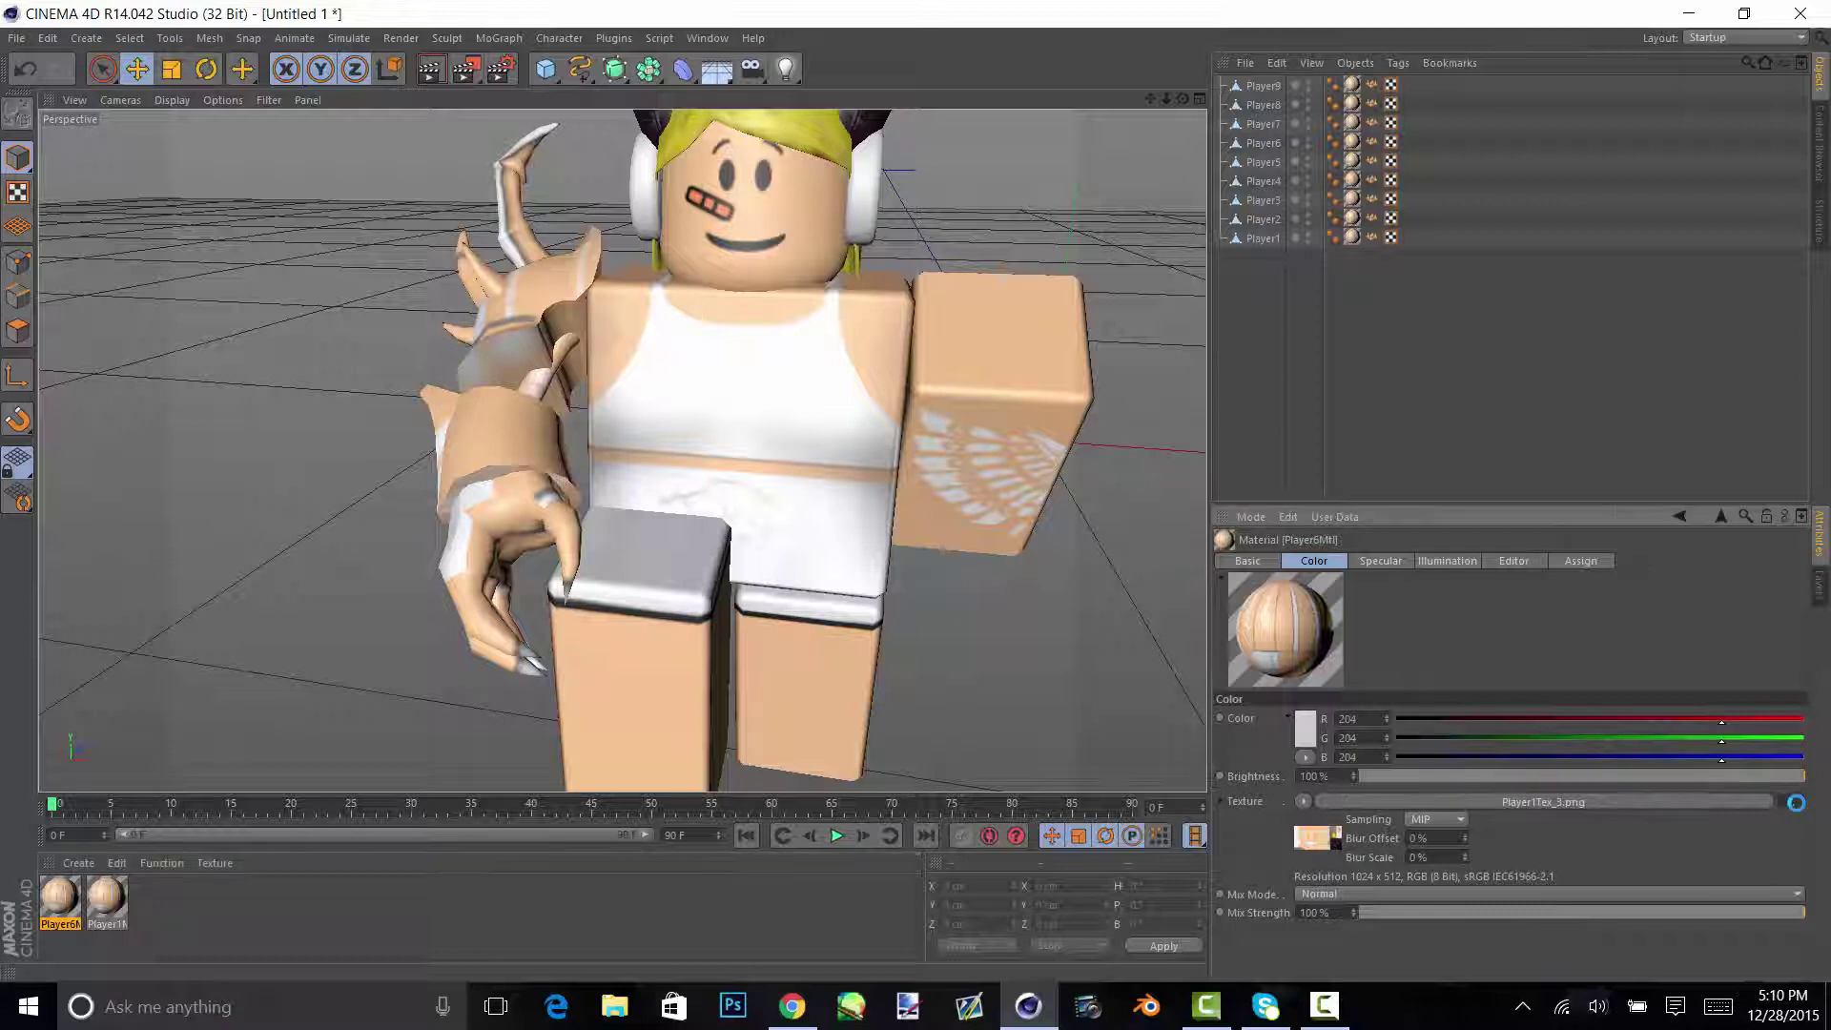
left_click(1791, 802)
double_click(343, 398)
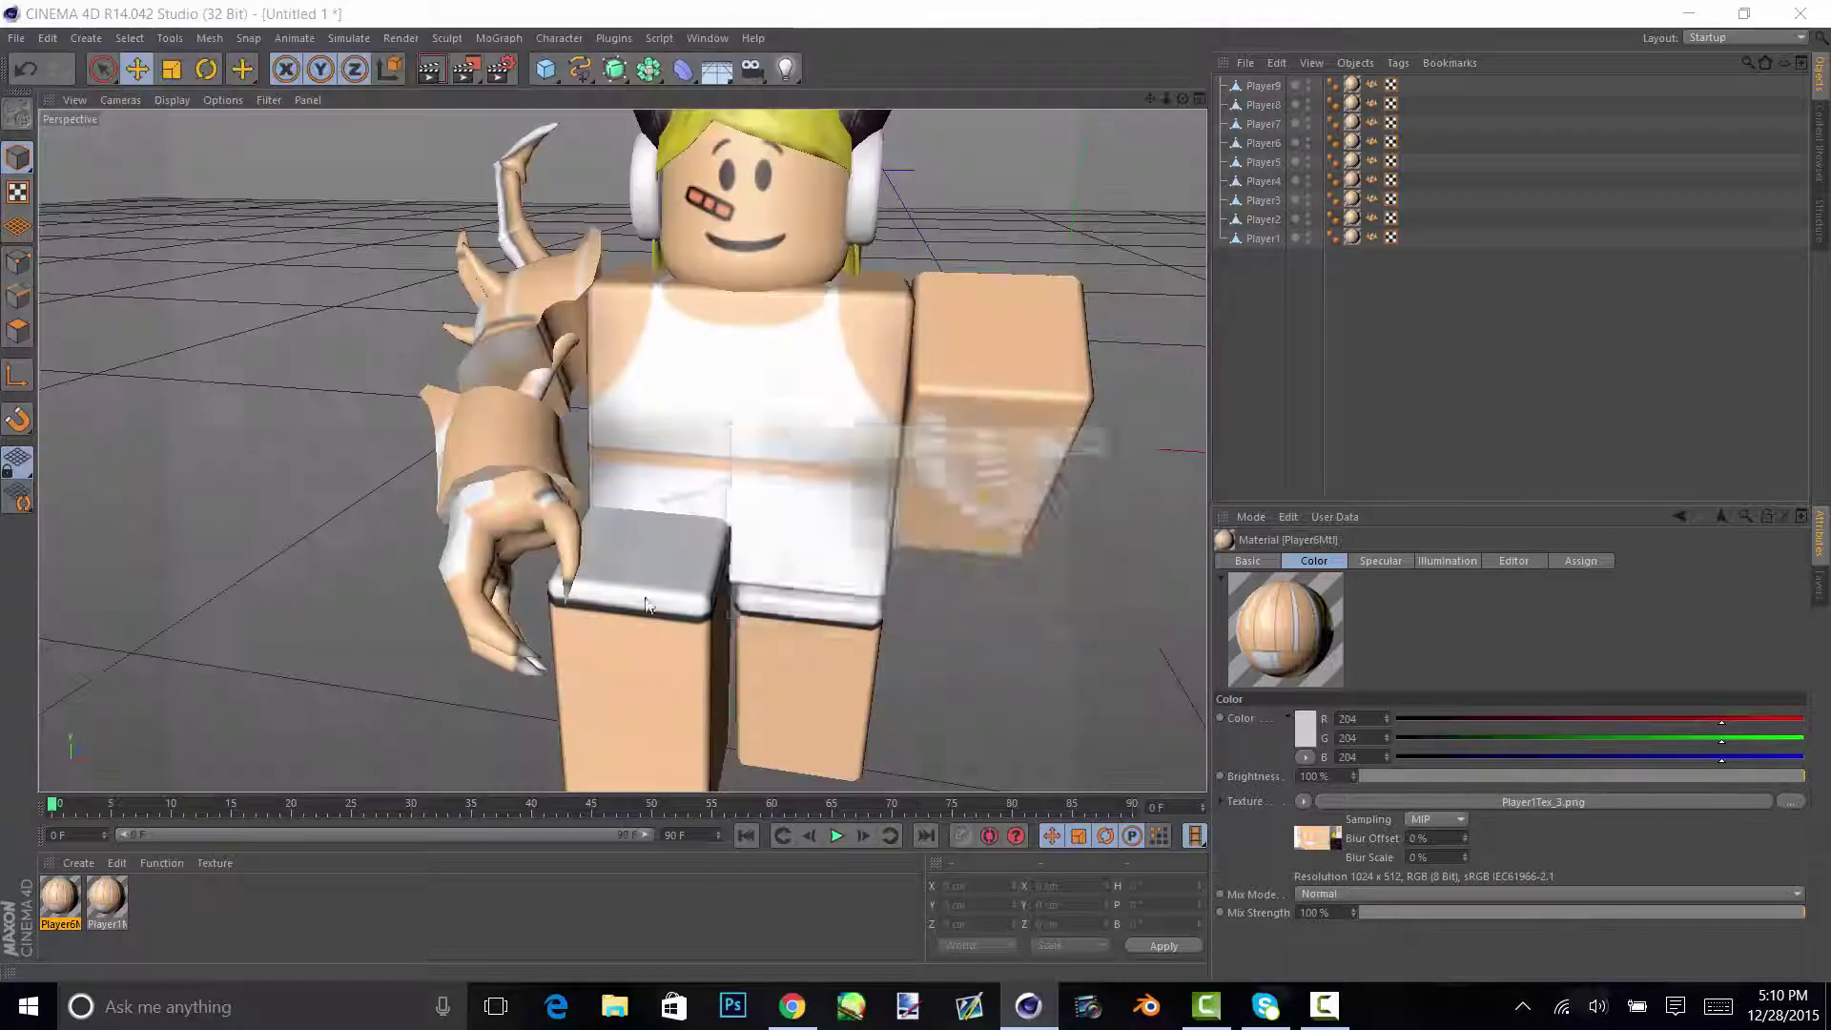
left_click(948, 586)
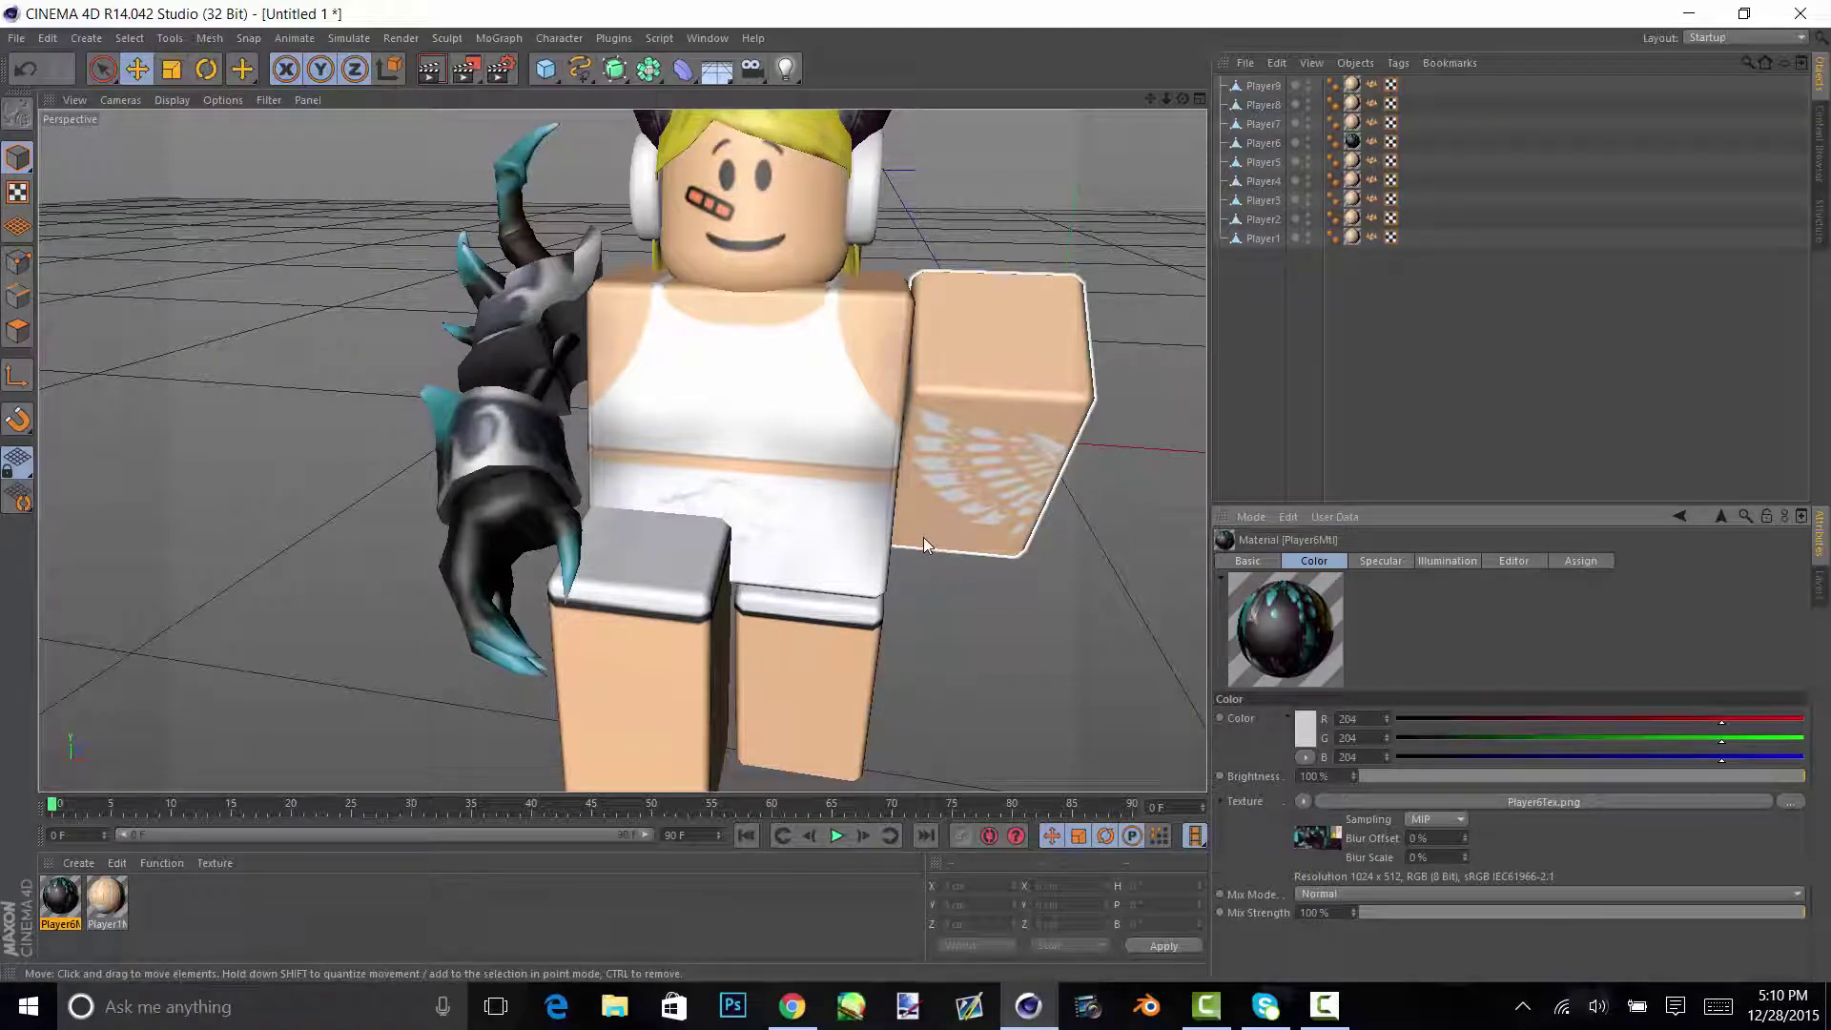
- Set the Player6Mtl material's texture preview size to No Scaling
left_click(1512, 558)
left_click(1378, 736)
left_click(1371, 768)
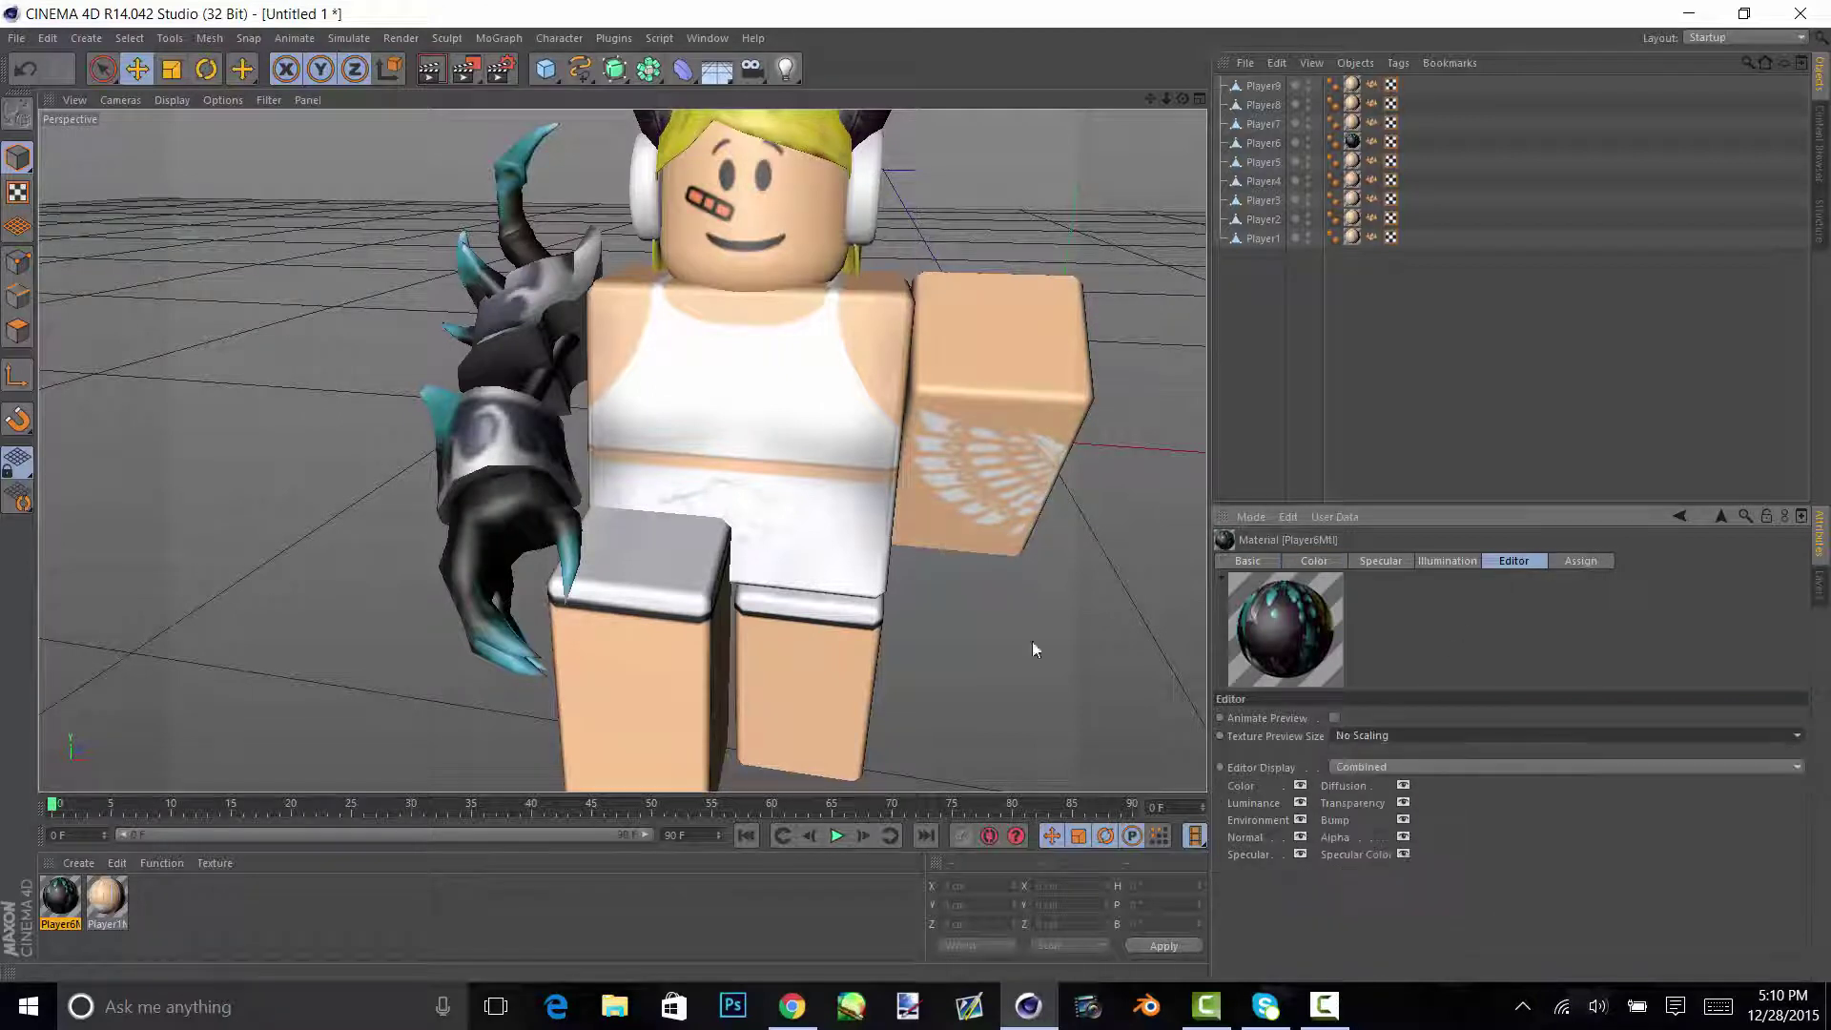
- Examine the textures on the character's body and clawed arm from several angles and distances
left_click_drag(851, 475, 633, 341, "alt")
scroll(759, 461, "down", 5)
scroll(765, 462, "up", 5)
scroll(765, 469, "down", 4)
scroll(744, 425, "down", 5)
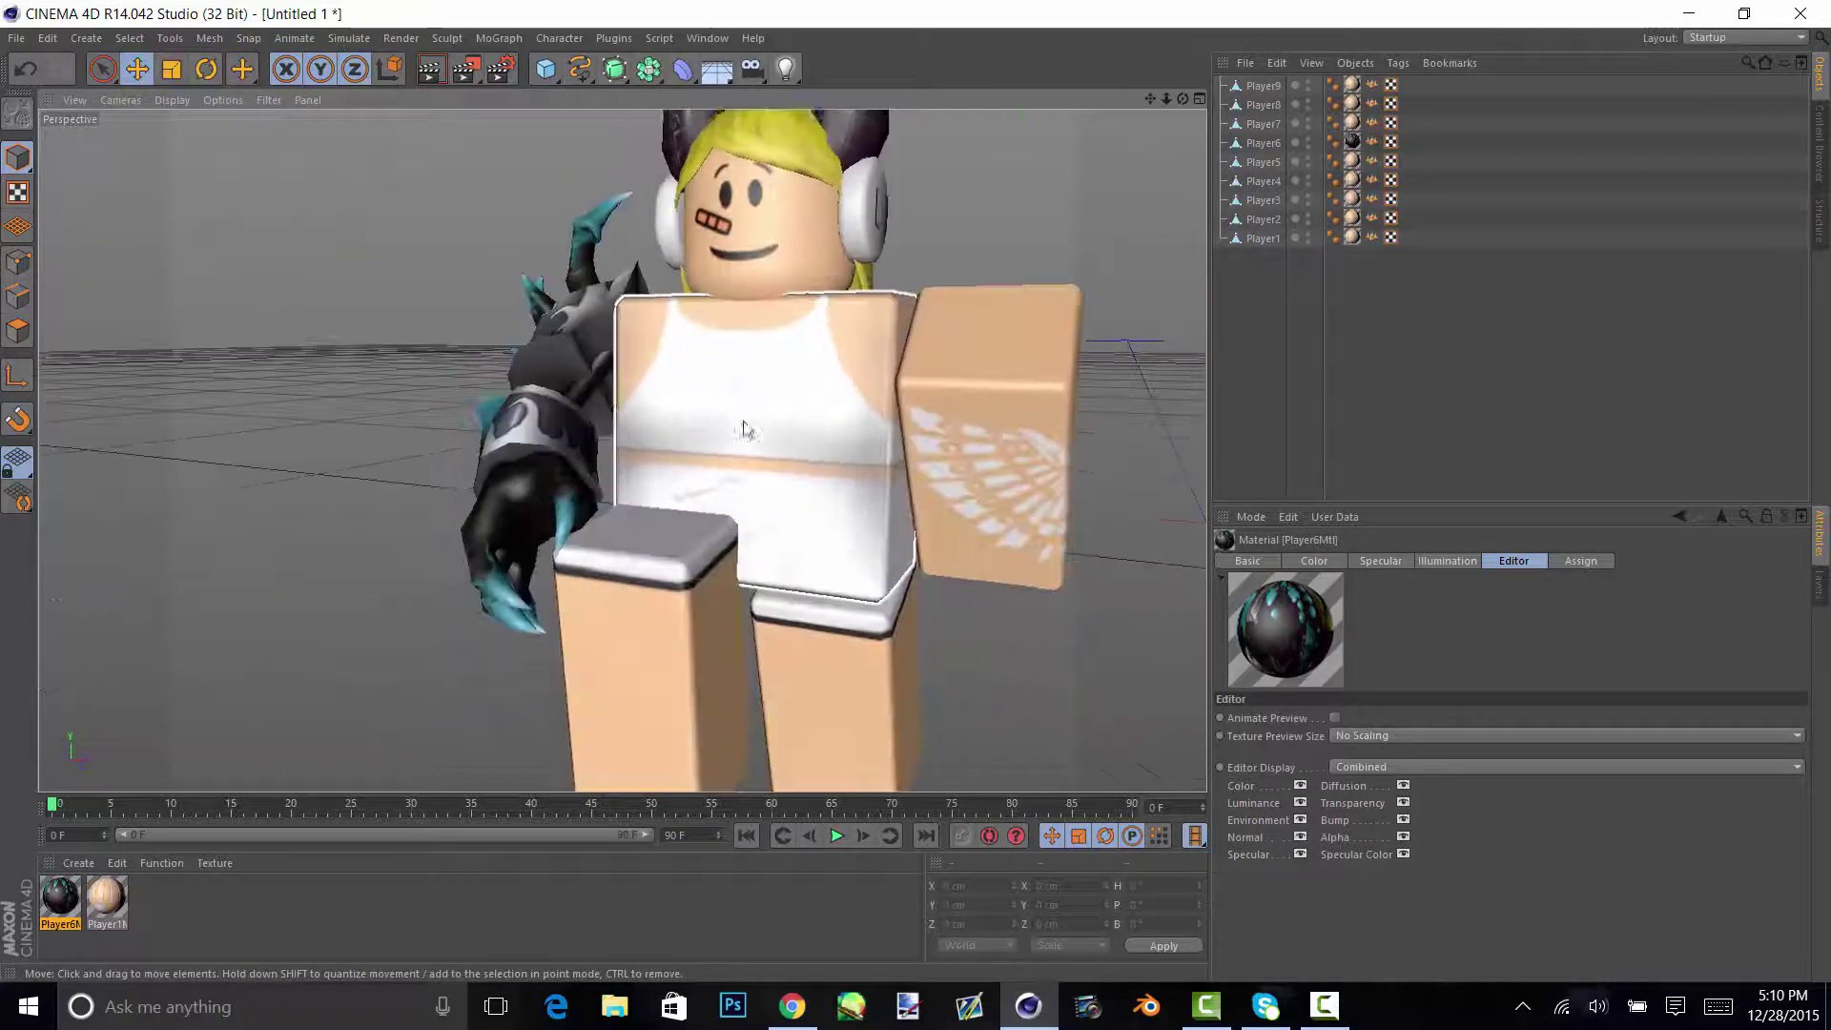
left_click_drag(763, 436, 643, 315, "alt")
scroll(782, 343, "up", 5)
scroll(793, 311, "down", 2)
- Turn off the Specular channel of the Player1Mtl material and close the Material Editor
left_click(106, 897)
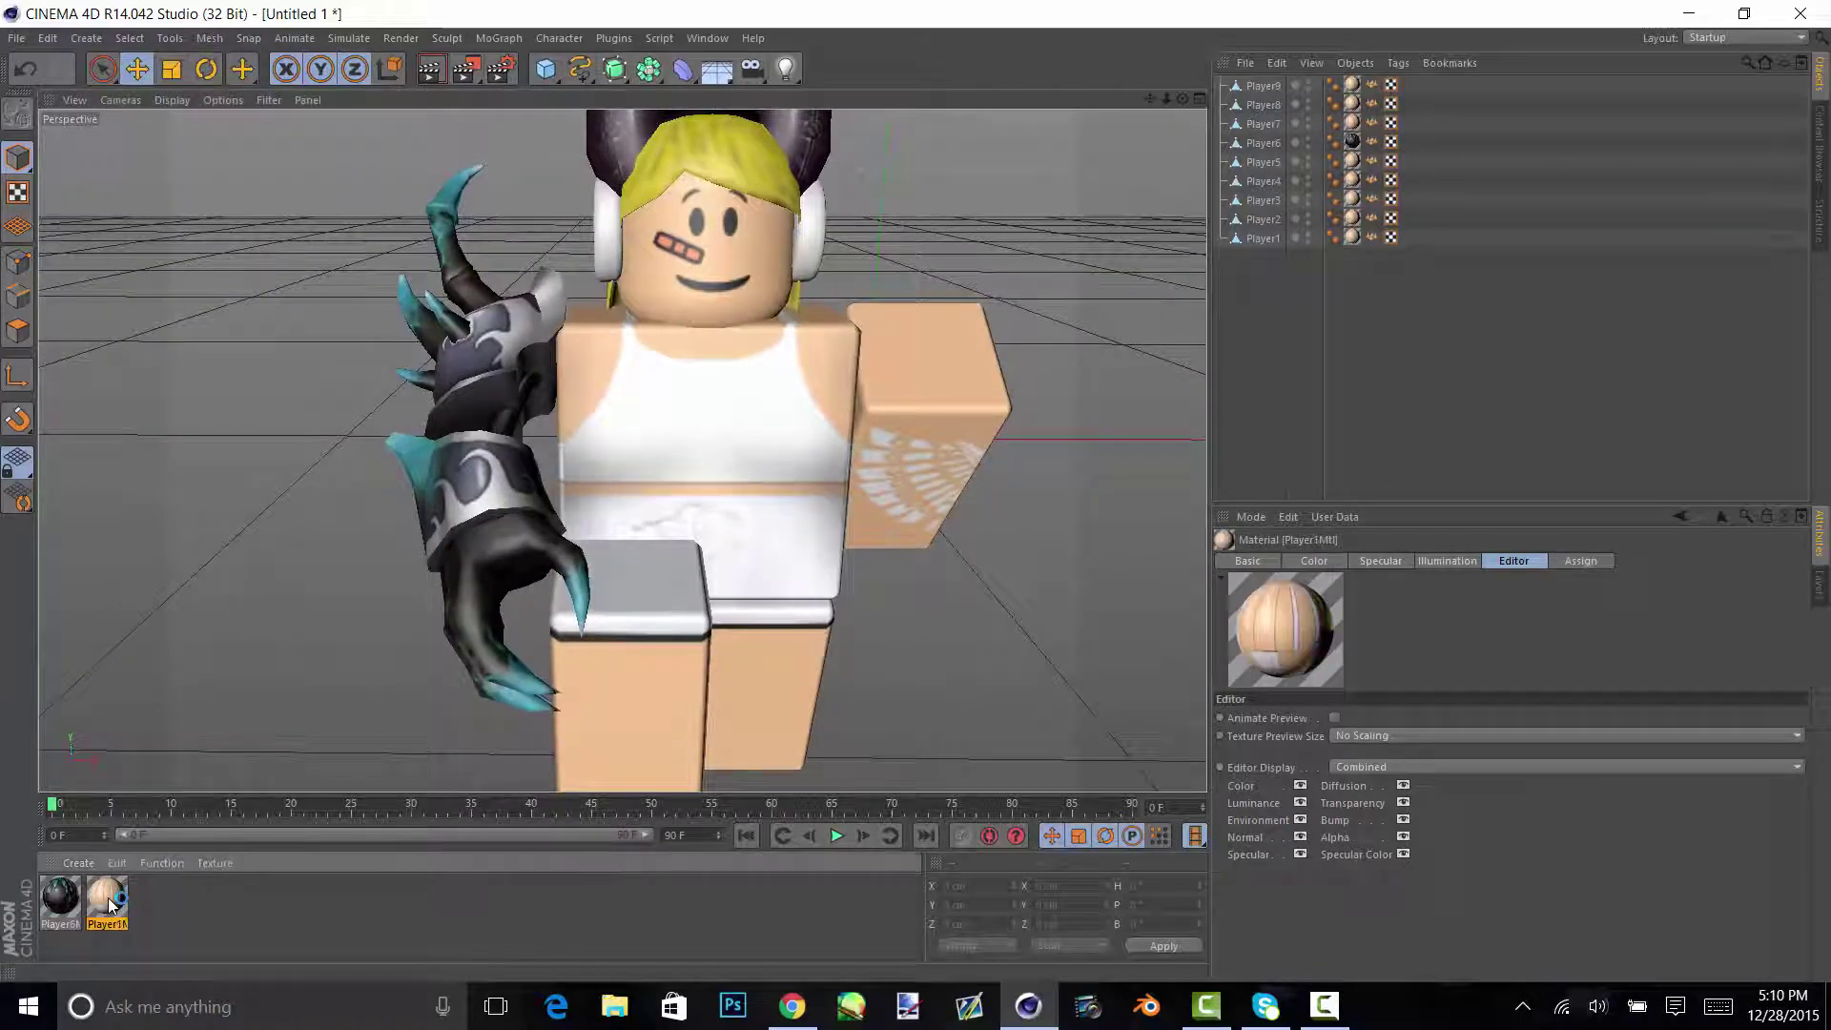
right_click(106, 896)
left_click(147, 695)
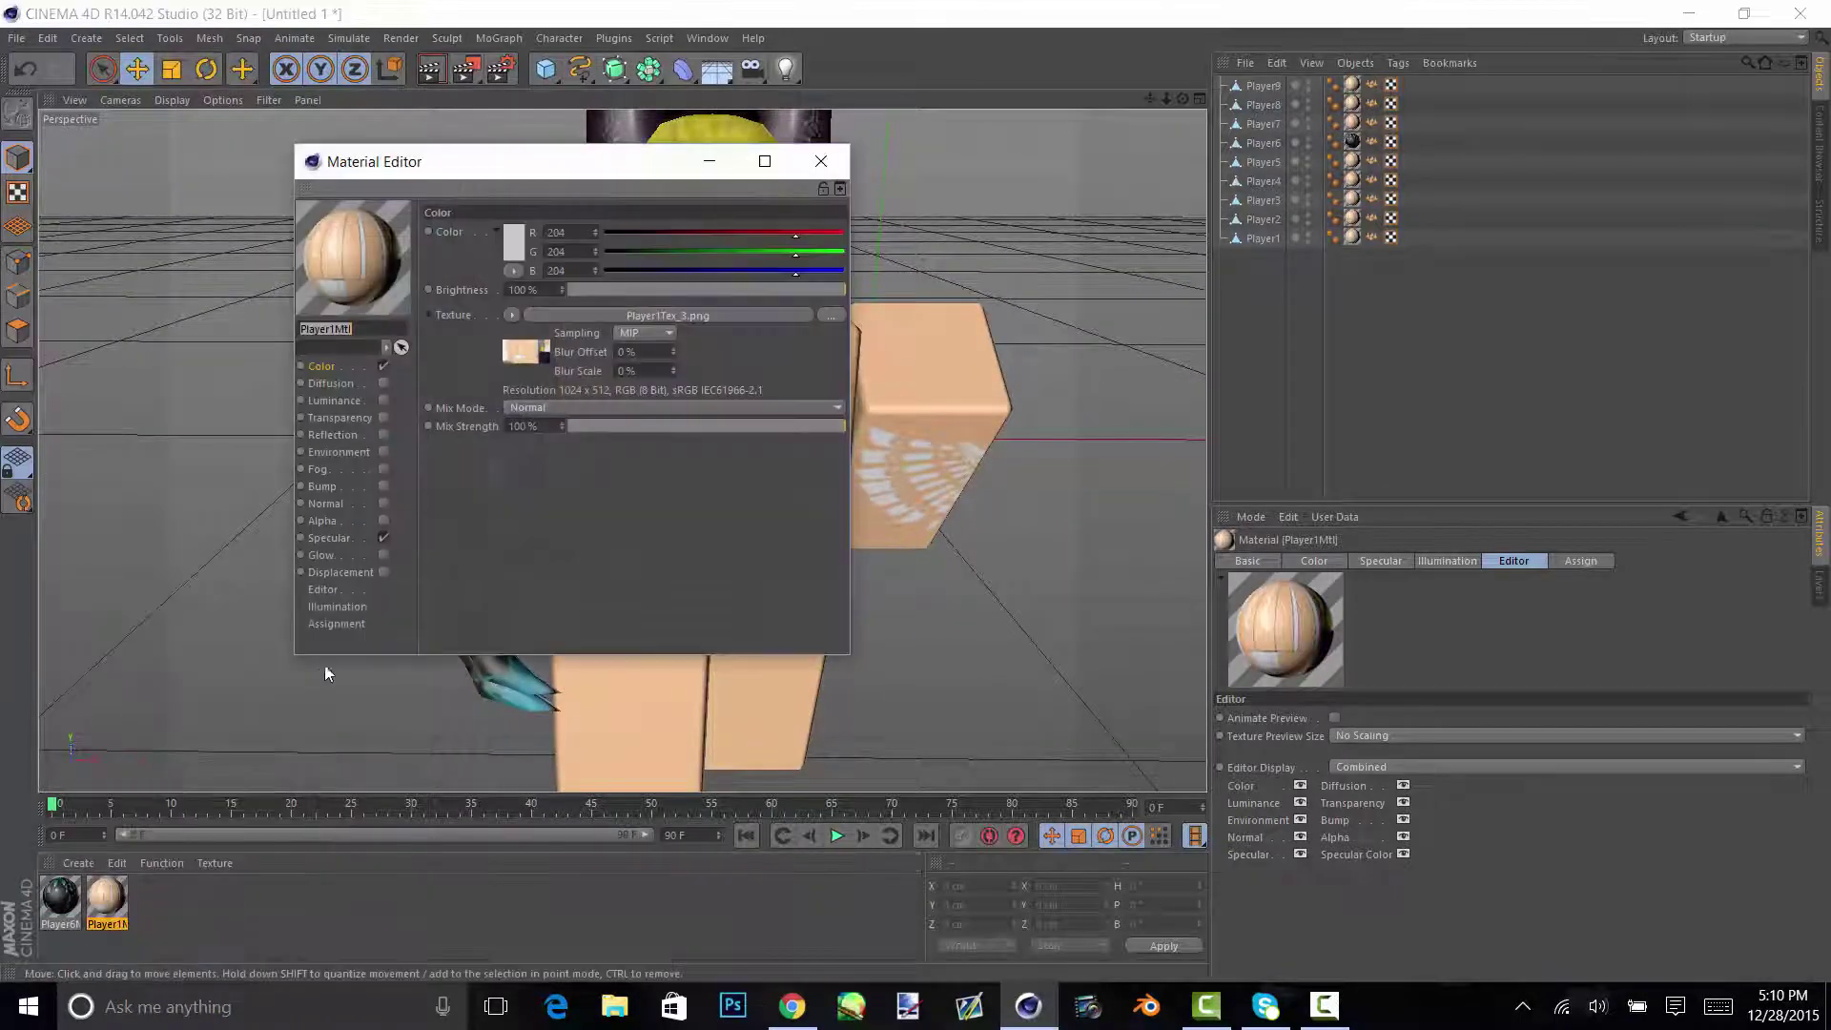
left_click(114, 911)
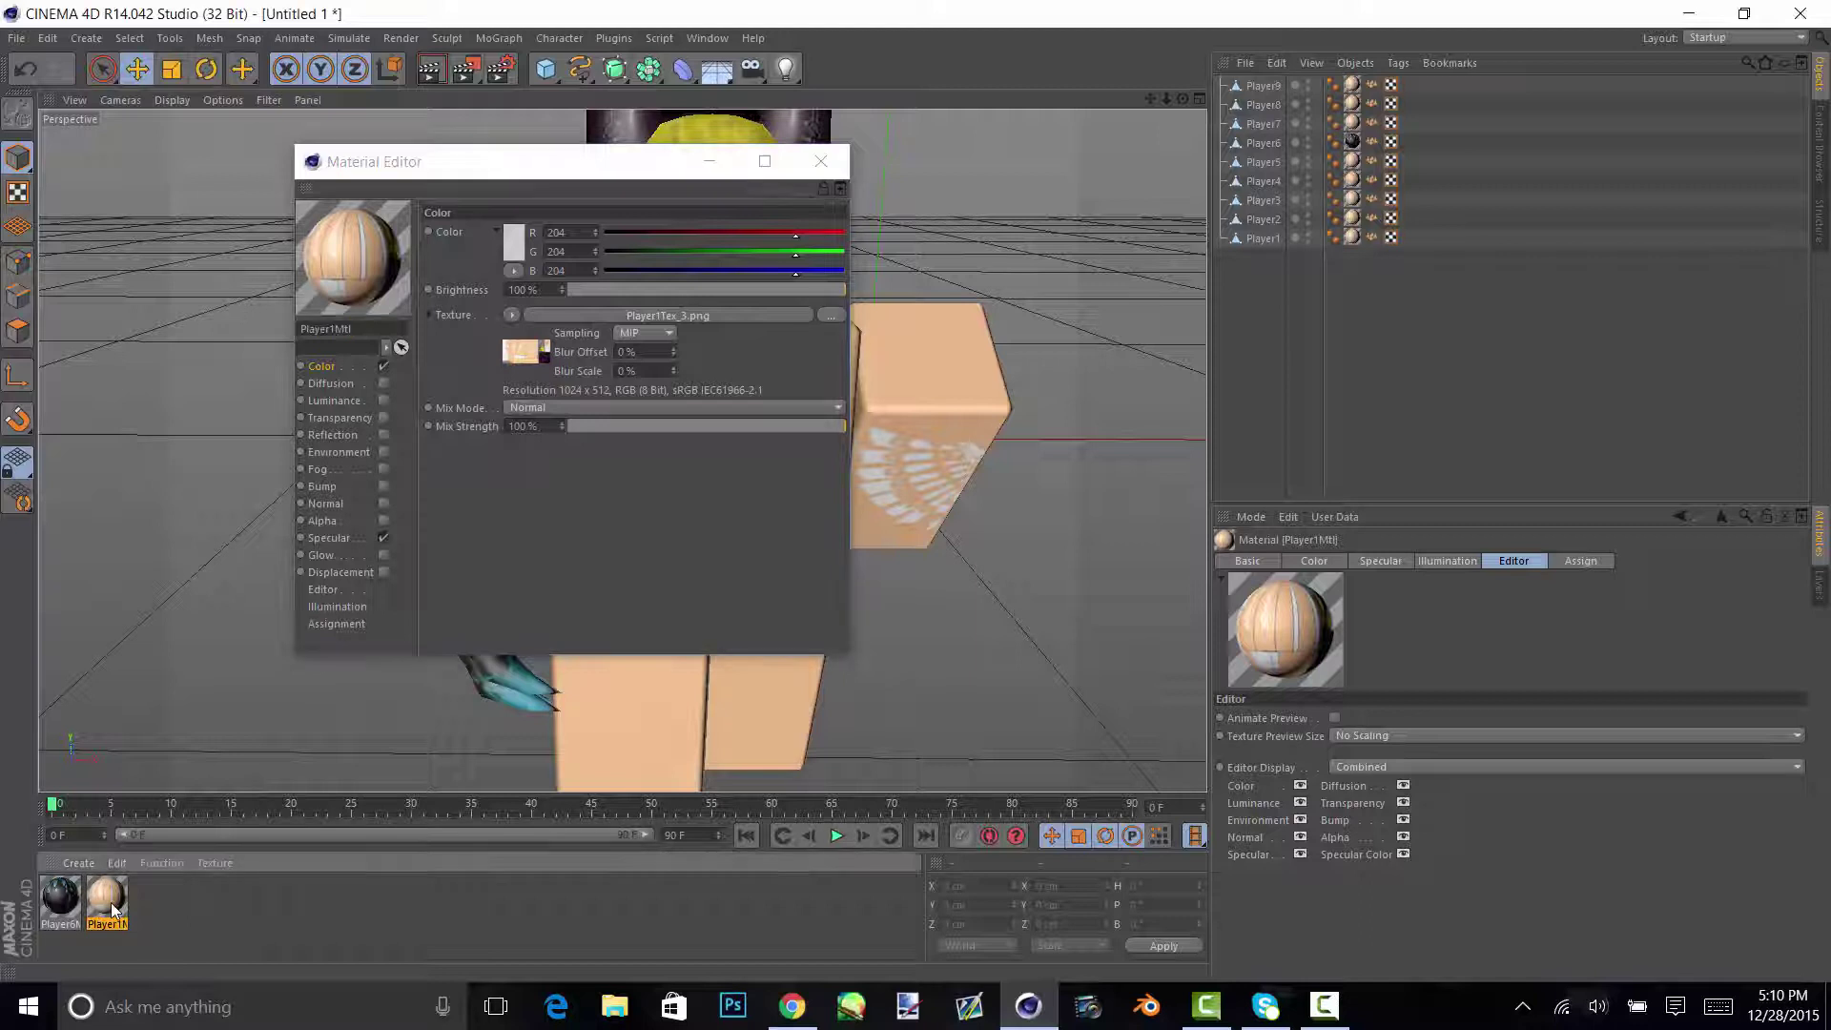
right_click(114, 910)
left_click(172, 696)
left_click(386, 538)
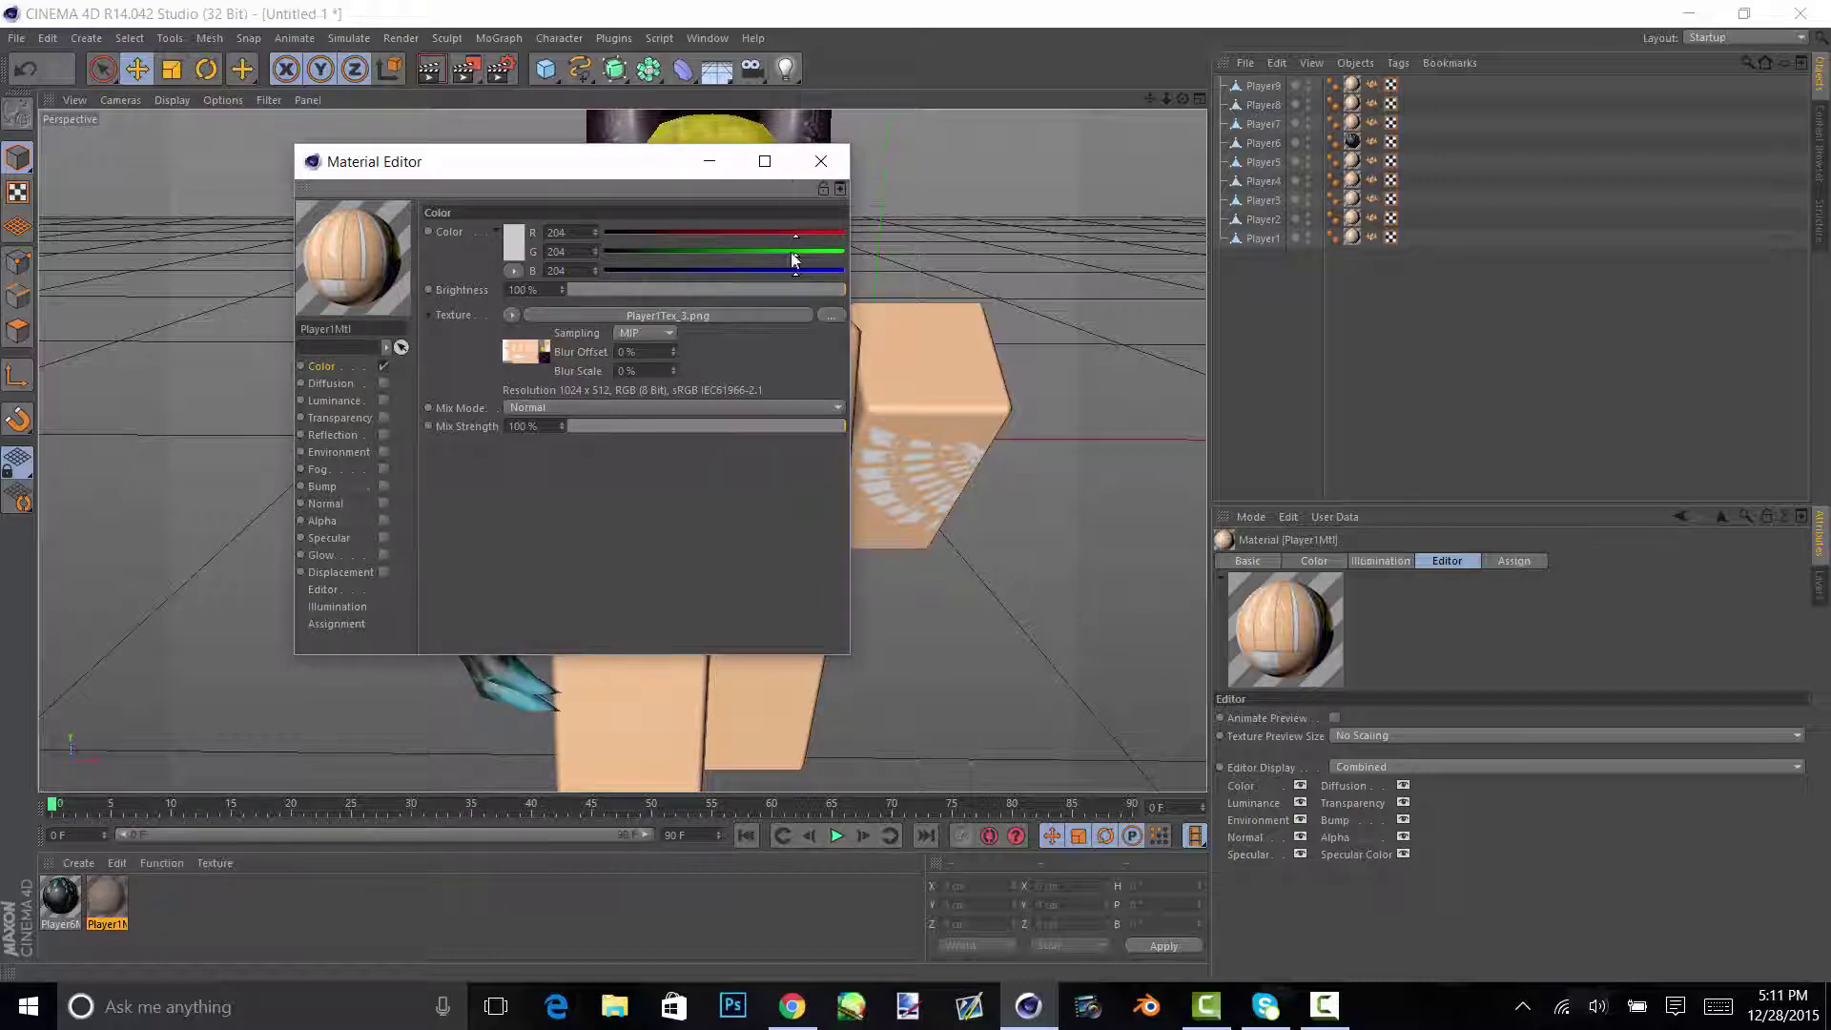
left_click(820, 161)
left_click(844, 397)
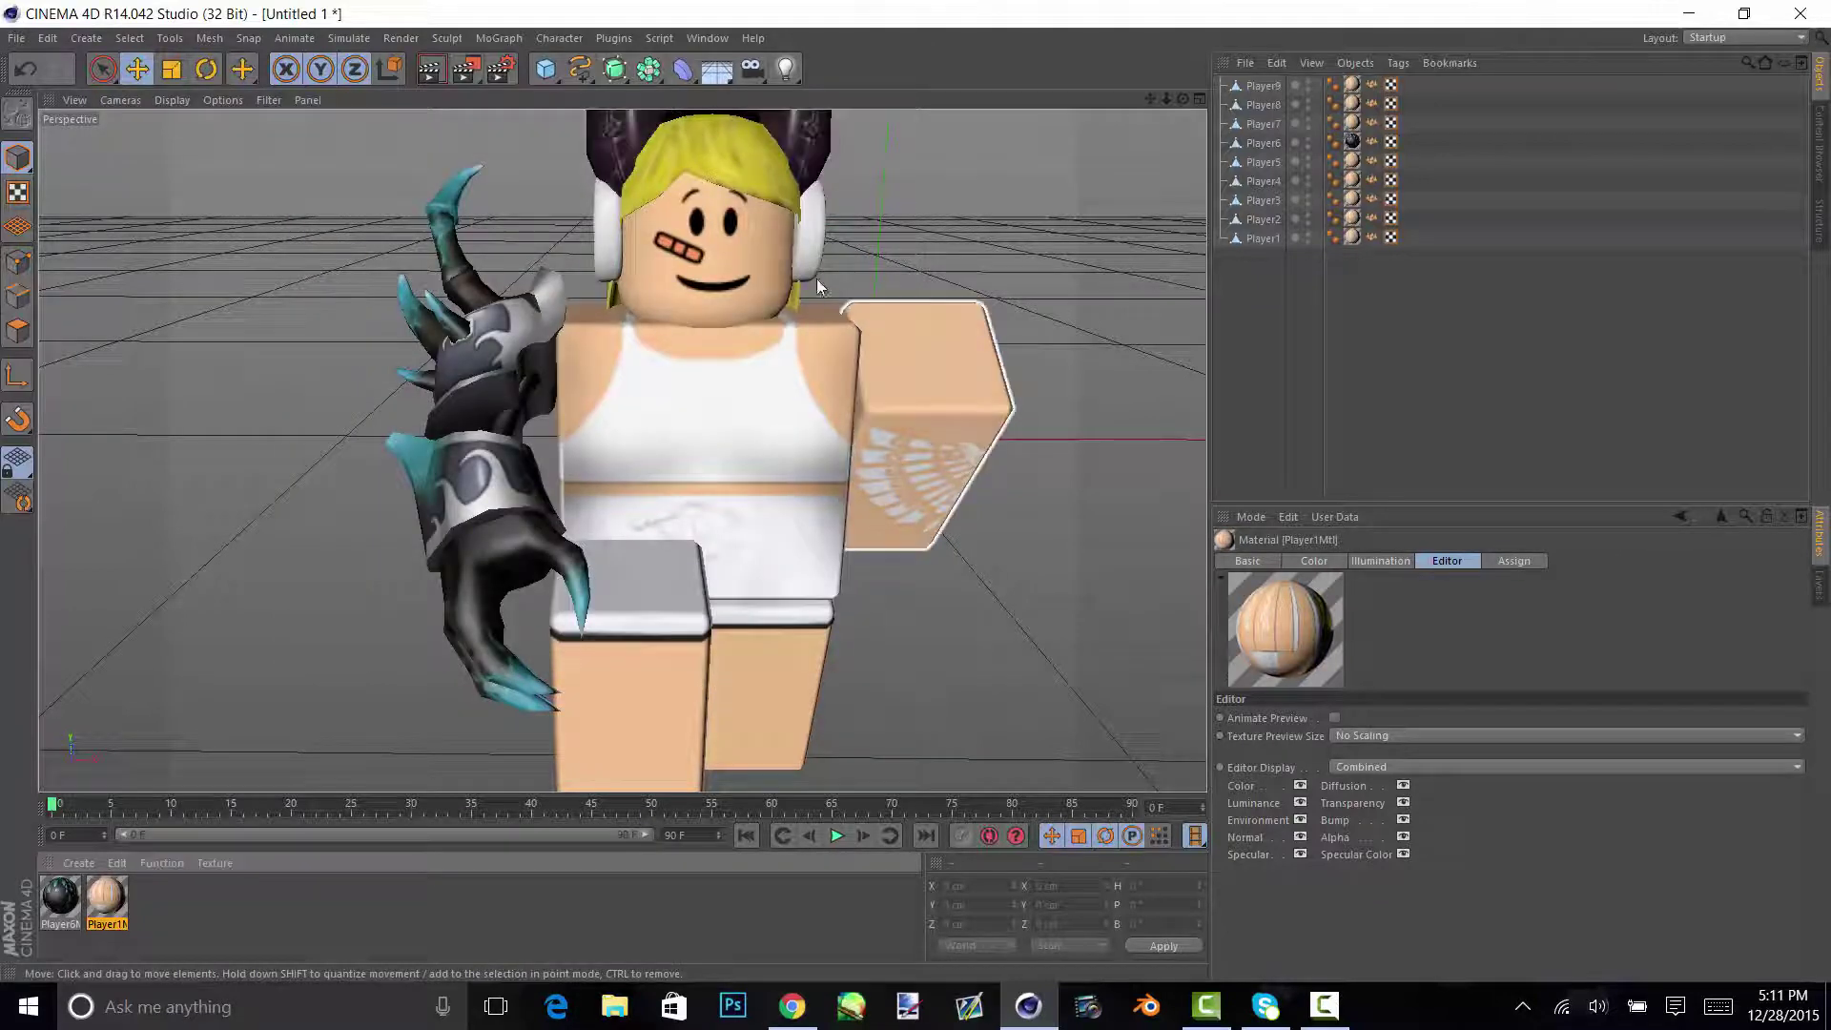
- Turn off the Specular channel of the Player6Mtl material and close the Material Editor
scroll(760, 382, "down", 3)
scroll(760, 382, "up", 4)
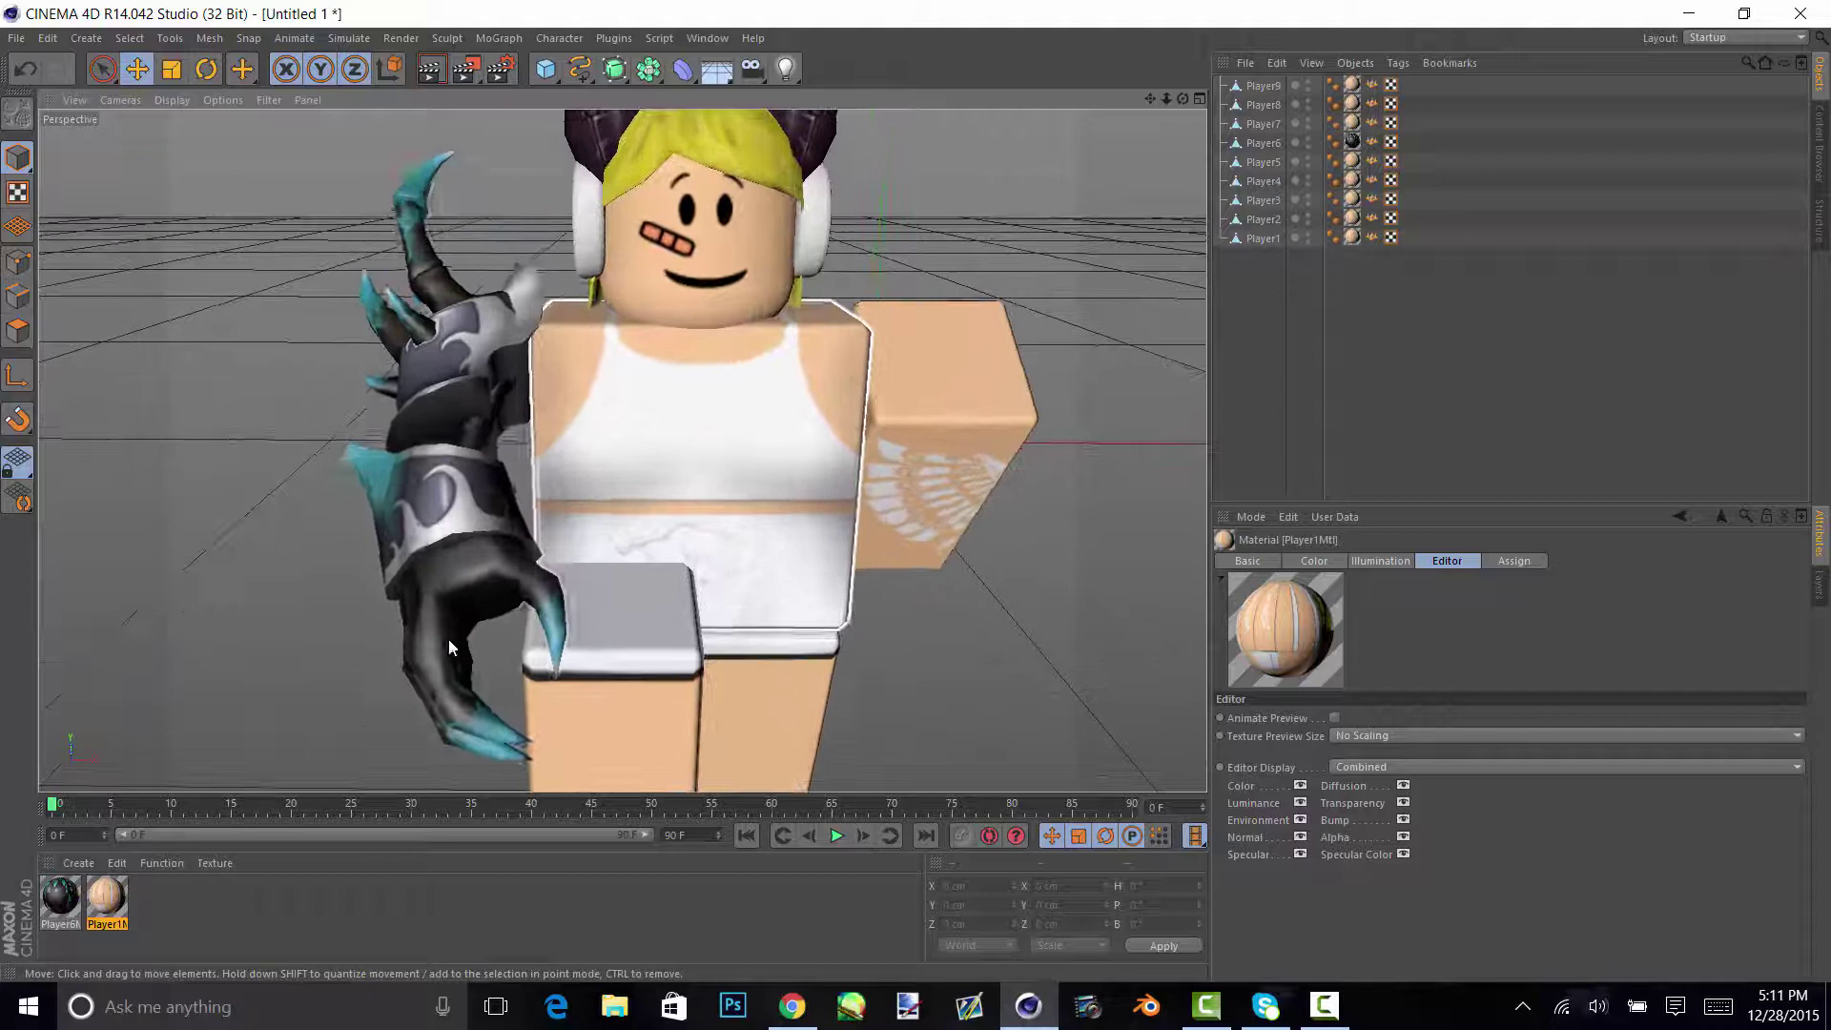
left_click(61, 901)
right_click(70, 911)
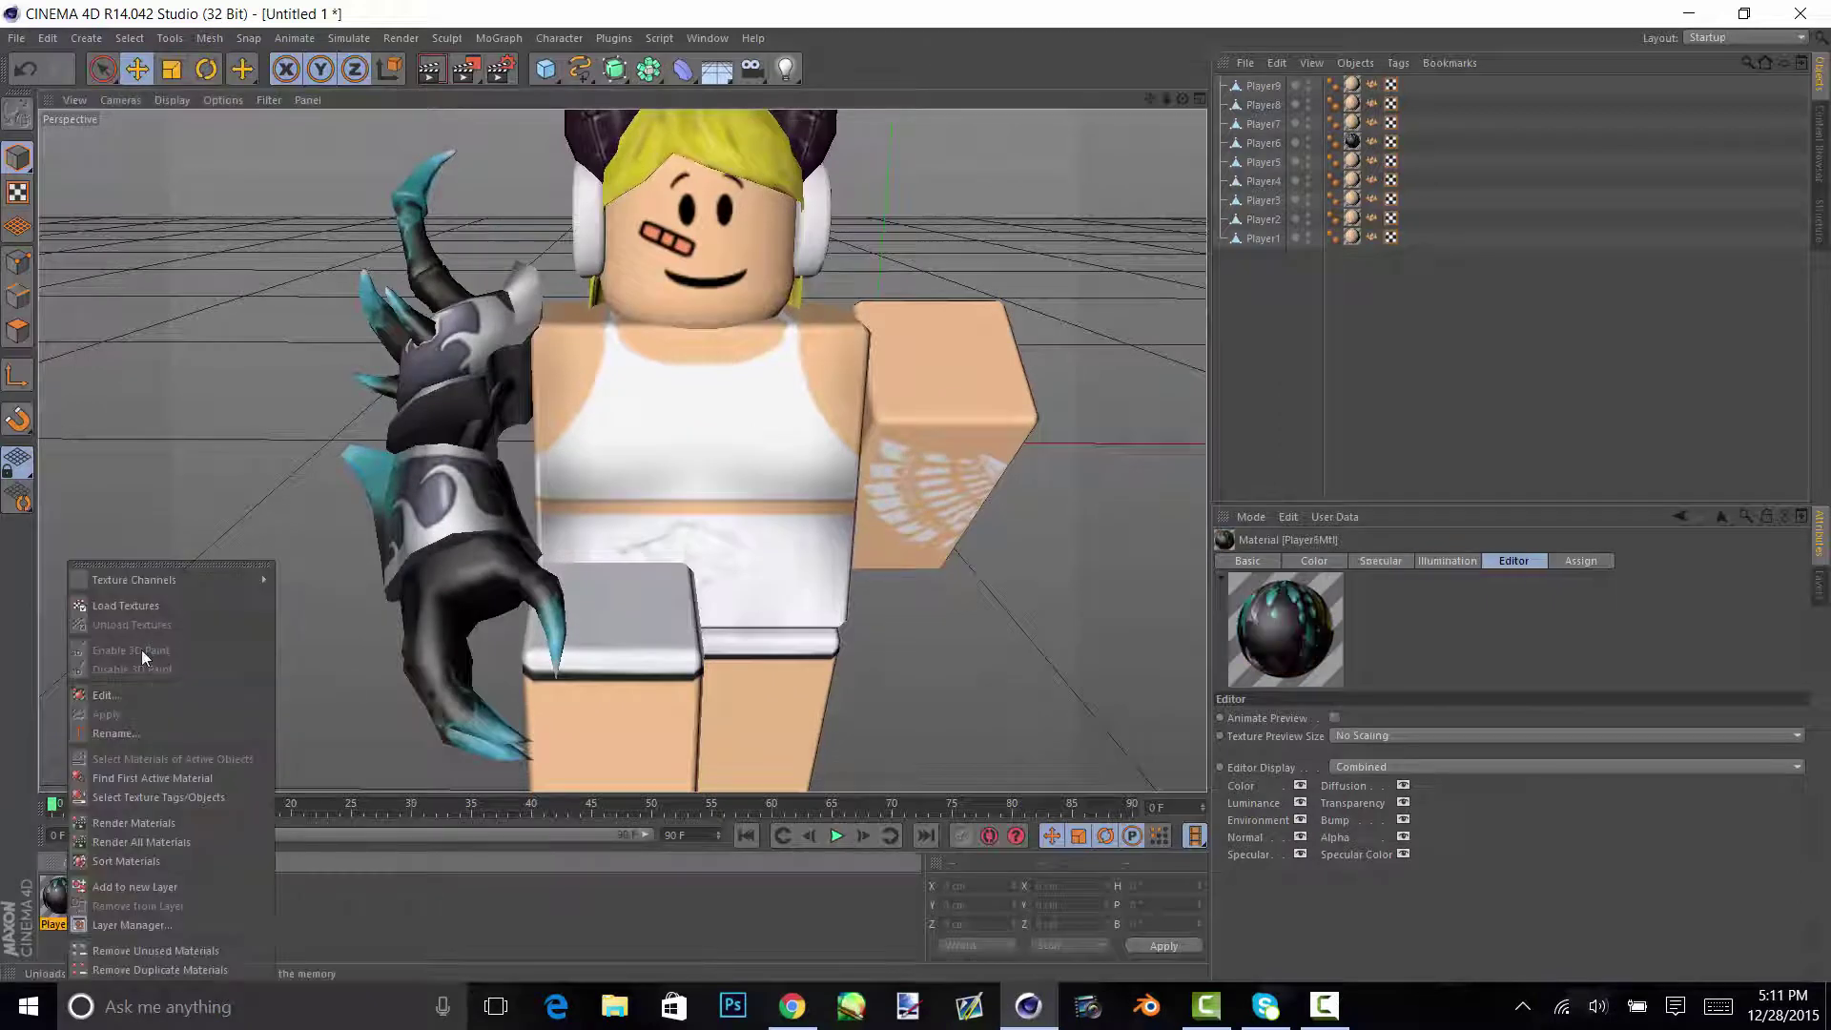
left_click(119, 692)
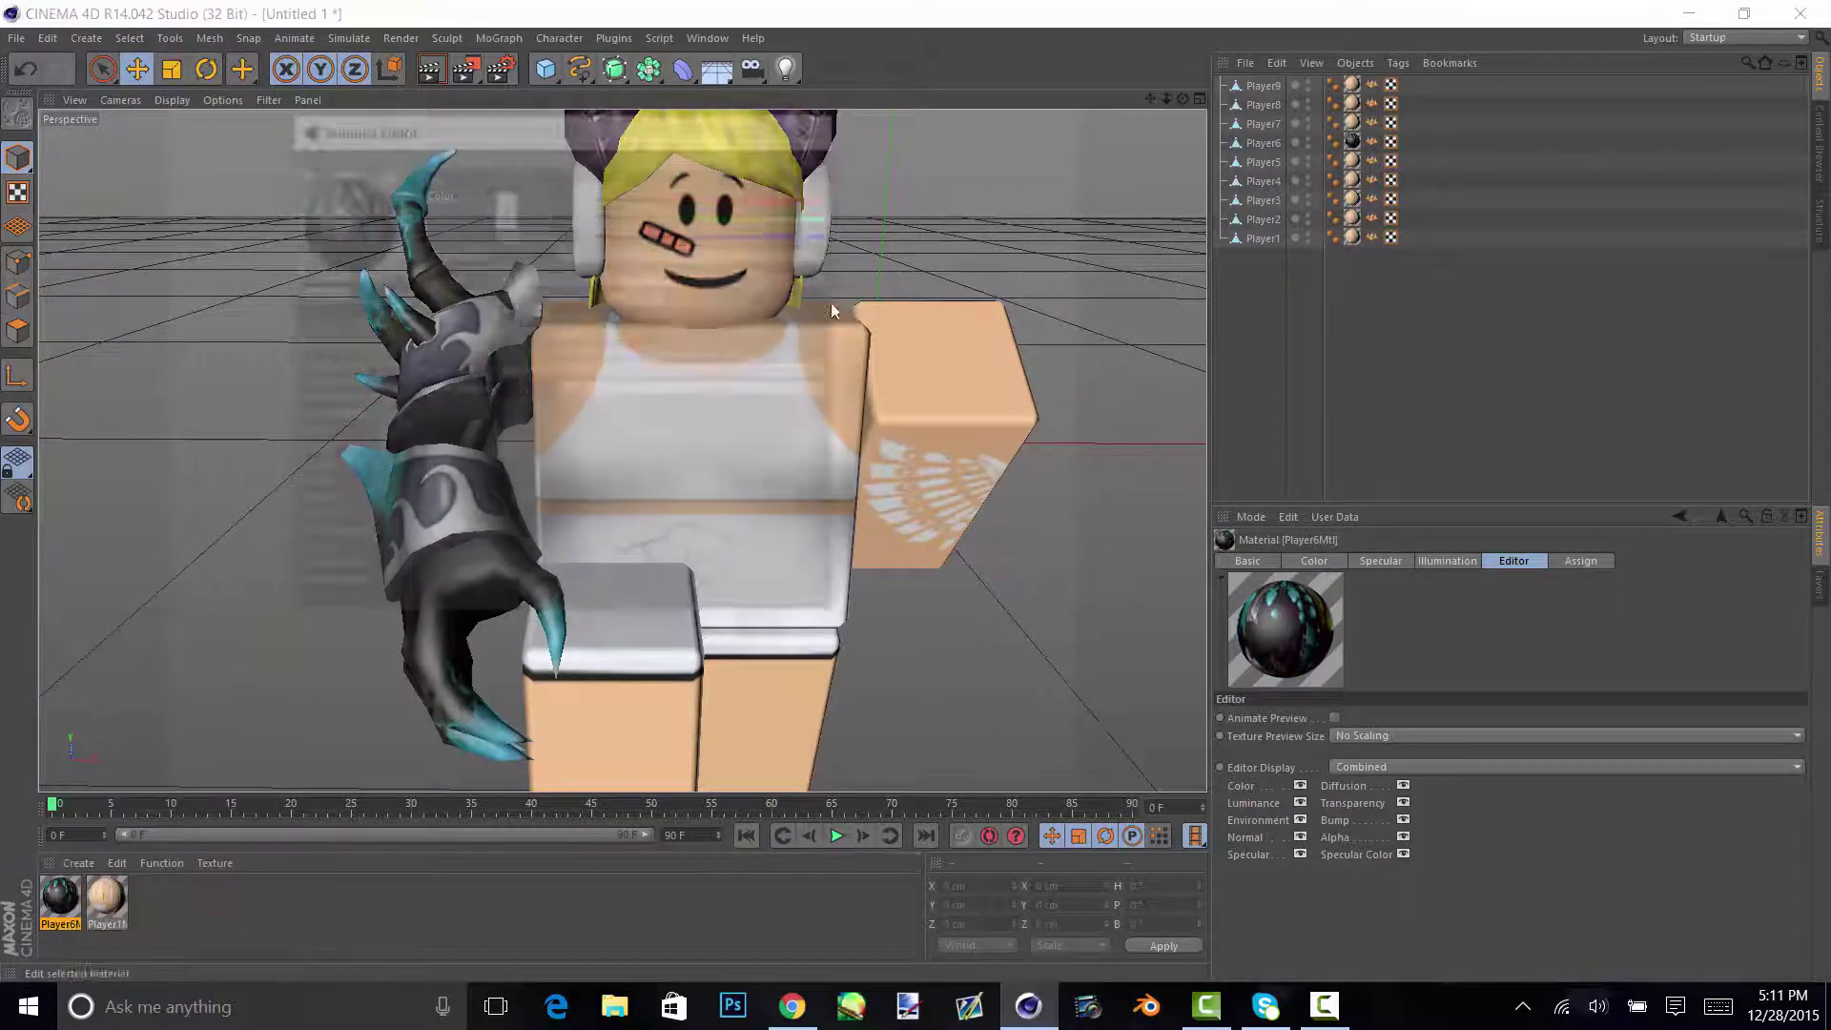
left_click(375, 501)
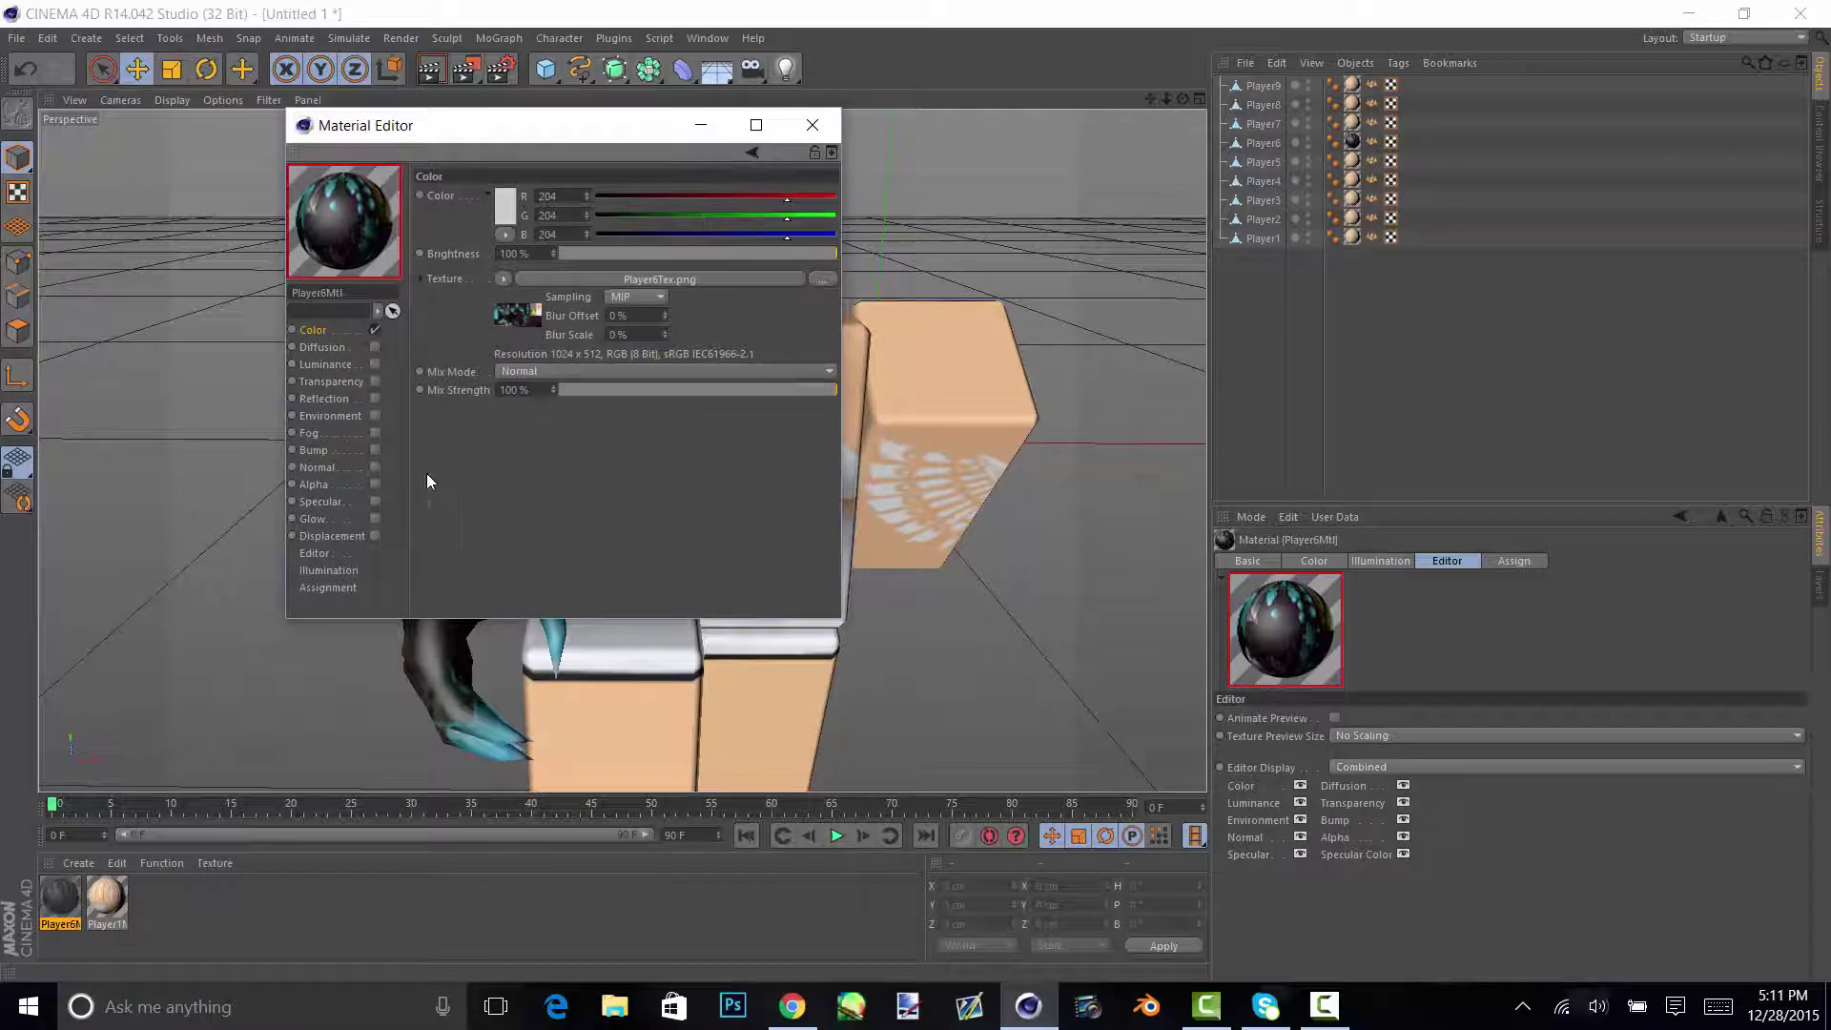
left_click(811, 125)
- Frame the whole character, including its horns, in the perspective view from a slightly raised front angle
scroll(784, 445, "down", 10)
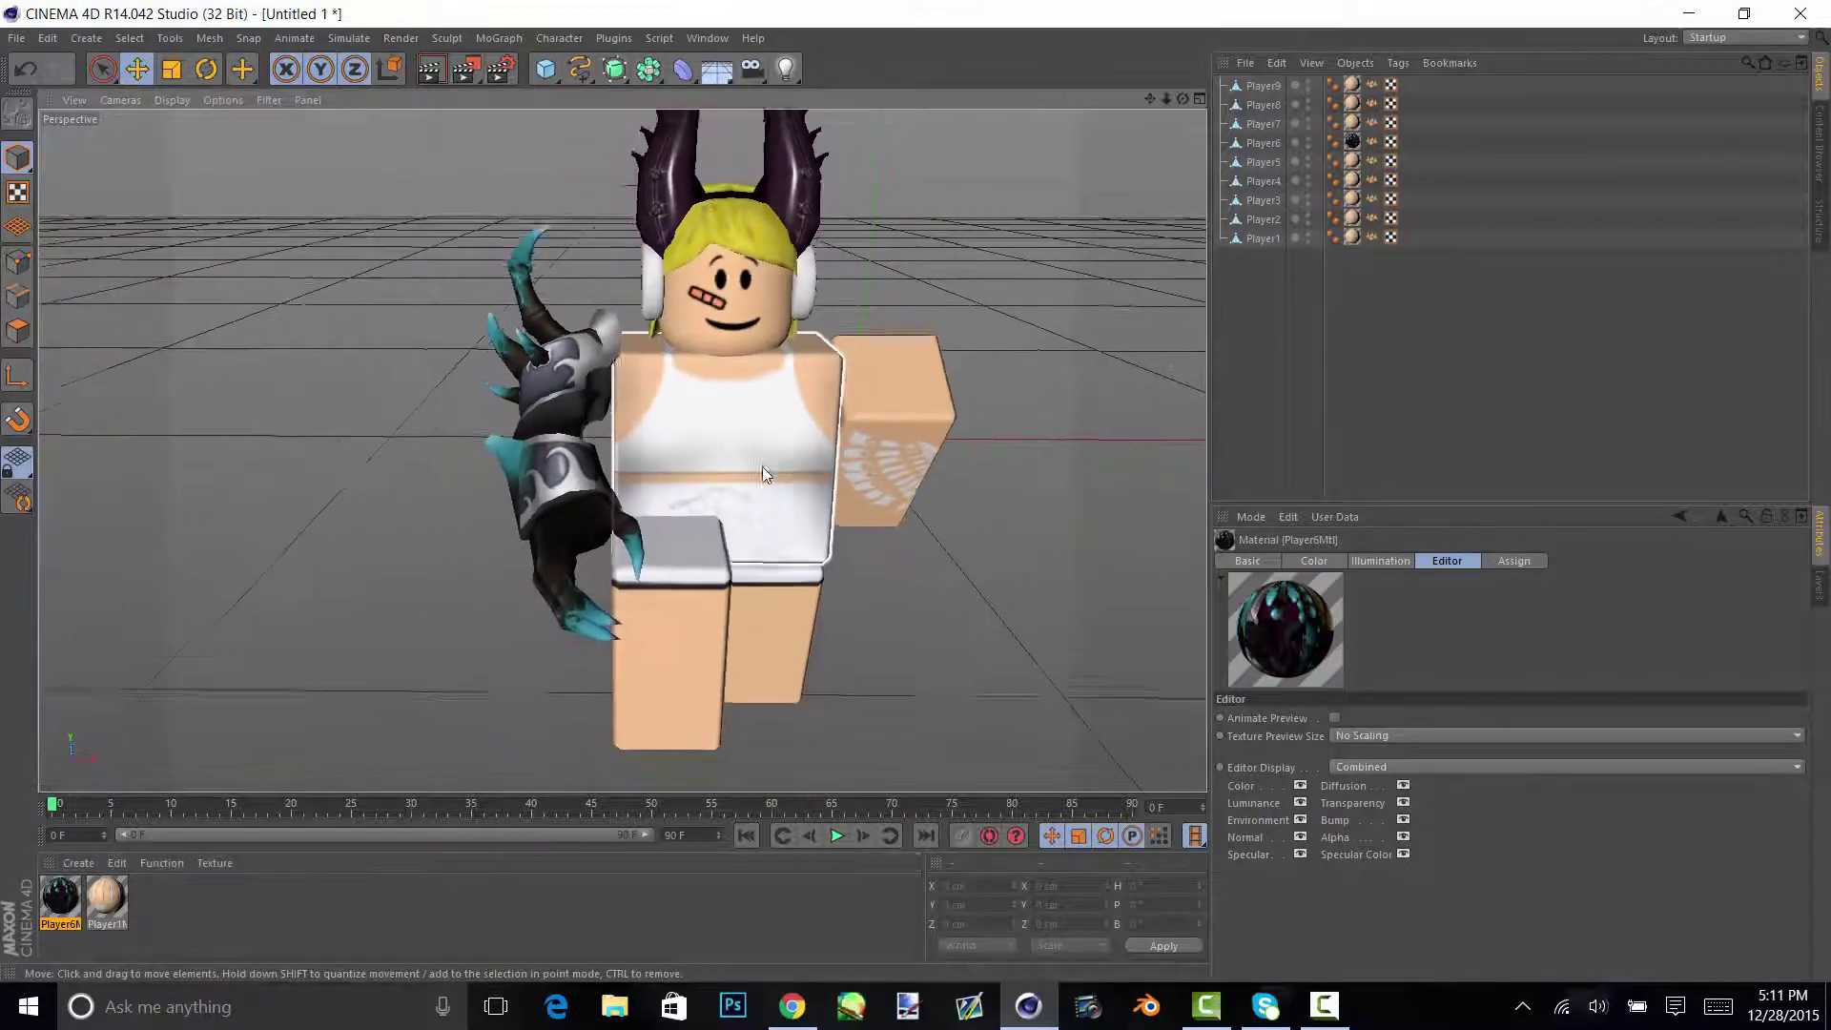
left_click_drag(749, 420, 817, 307, "alt")
middle_click_drag(816, 307, 777, 384, "alt")
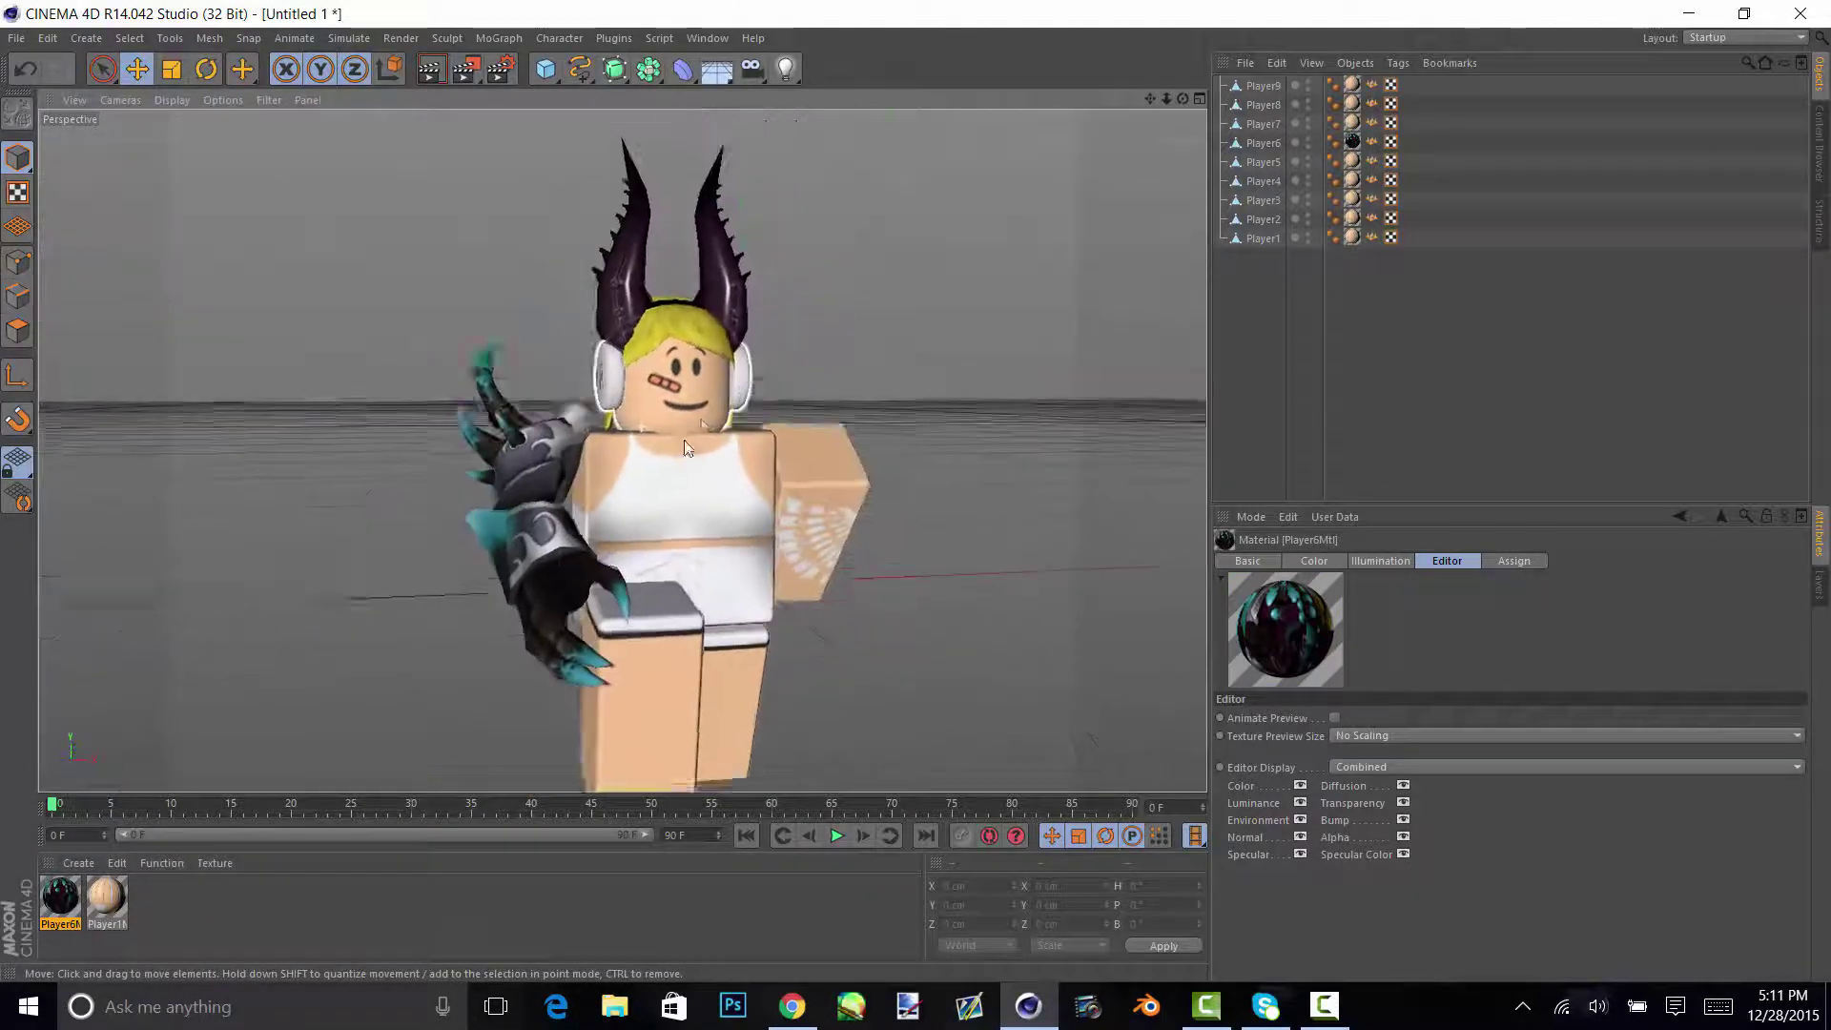
scroll(610, 463, "down", 8)
scroll(610, 463, "up", 7)
left_click_drag(671, 437, 773, 495, "alt")
left_click_drag(633, 486, 684, 513, "alt")
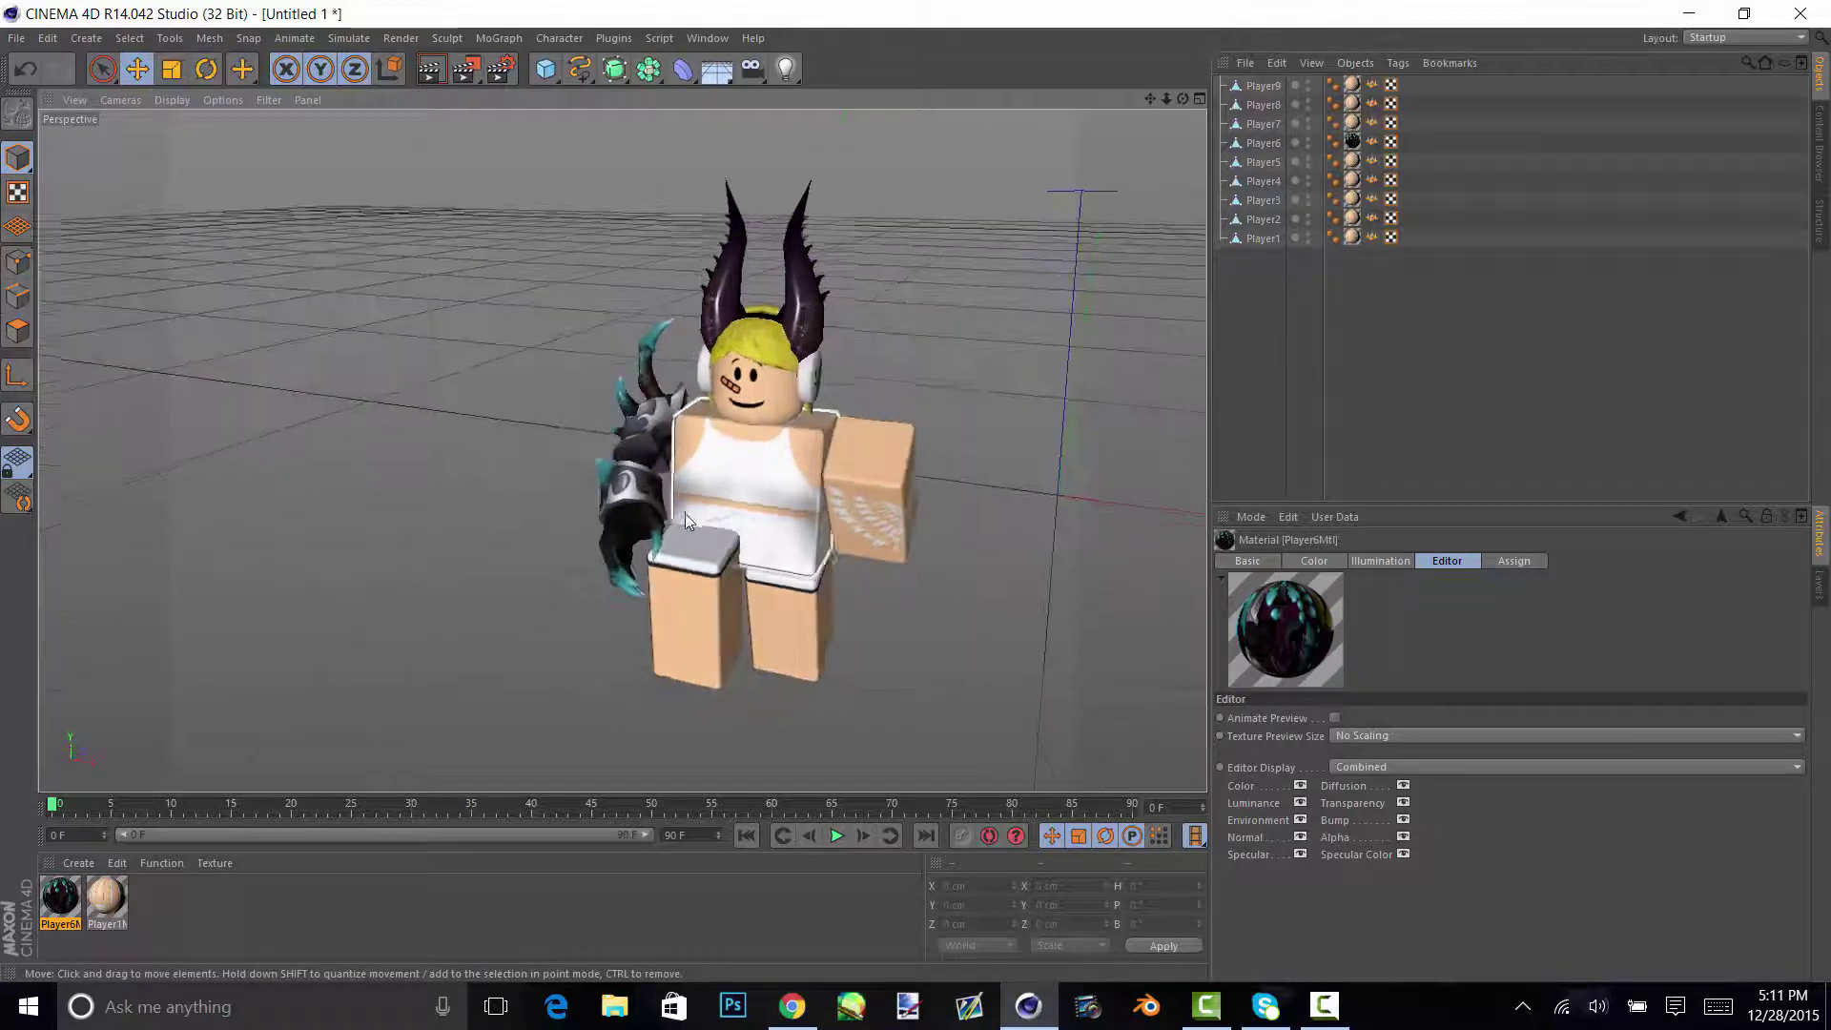
- Set the render output size to 1920 pixels wide and 1080 pixels high in the render settings
left_click(504, 68)
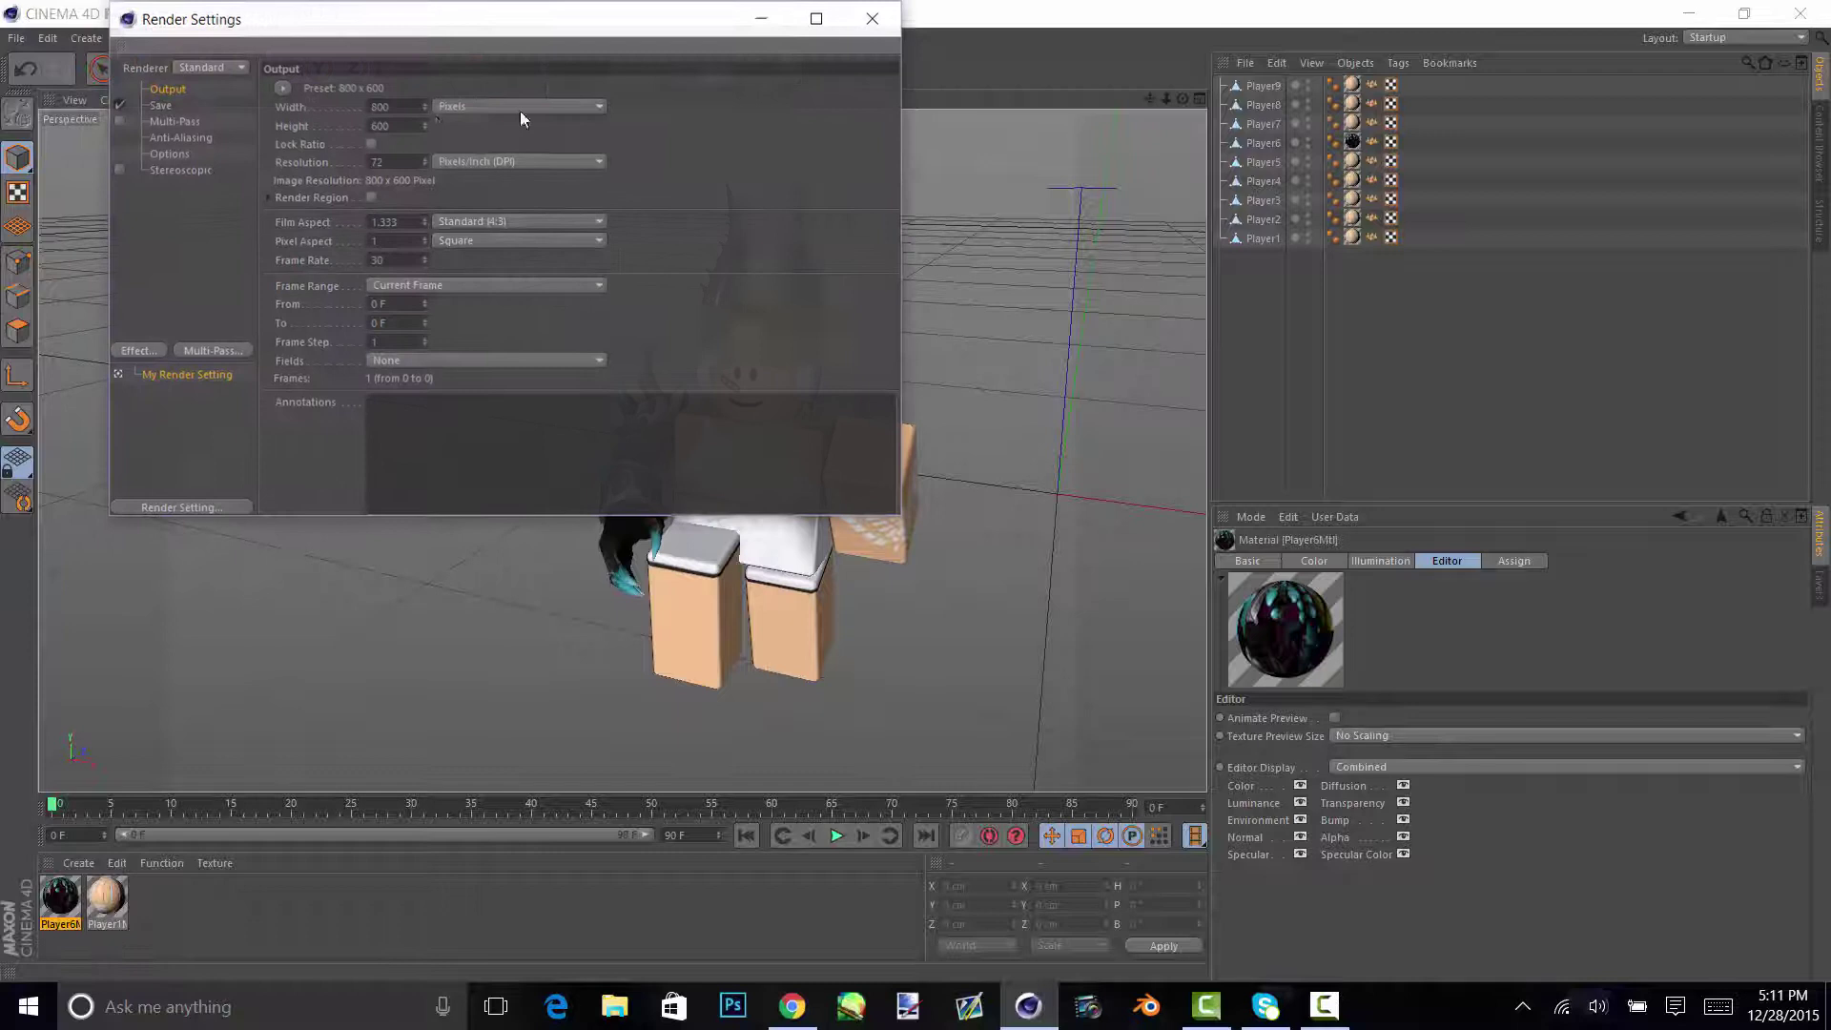
type("19")
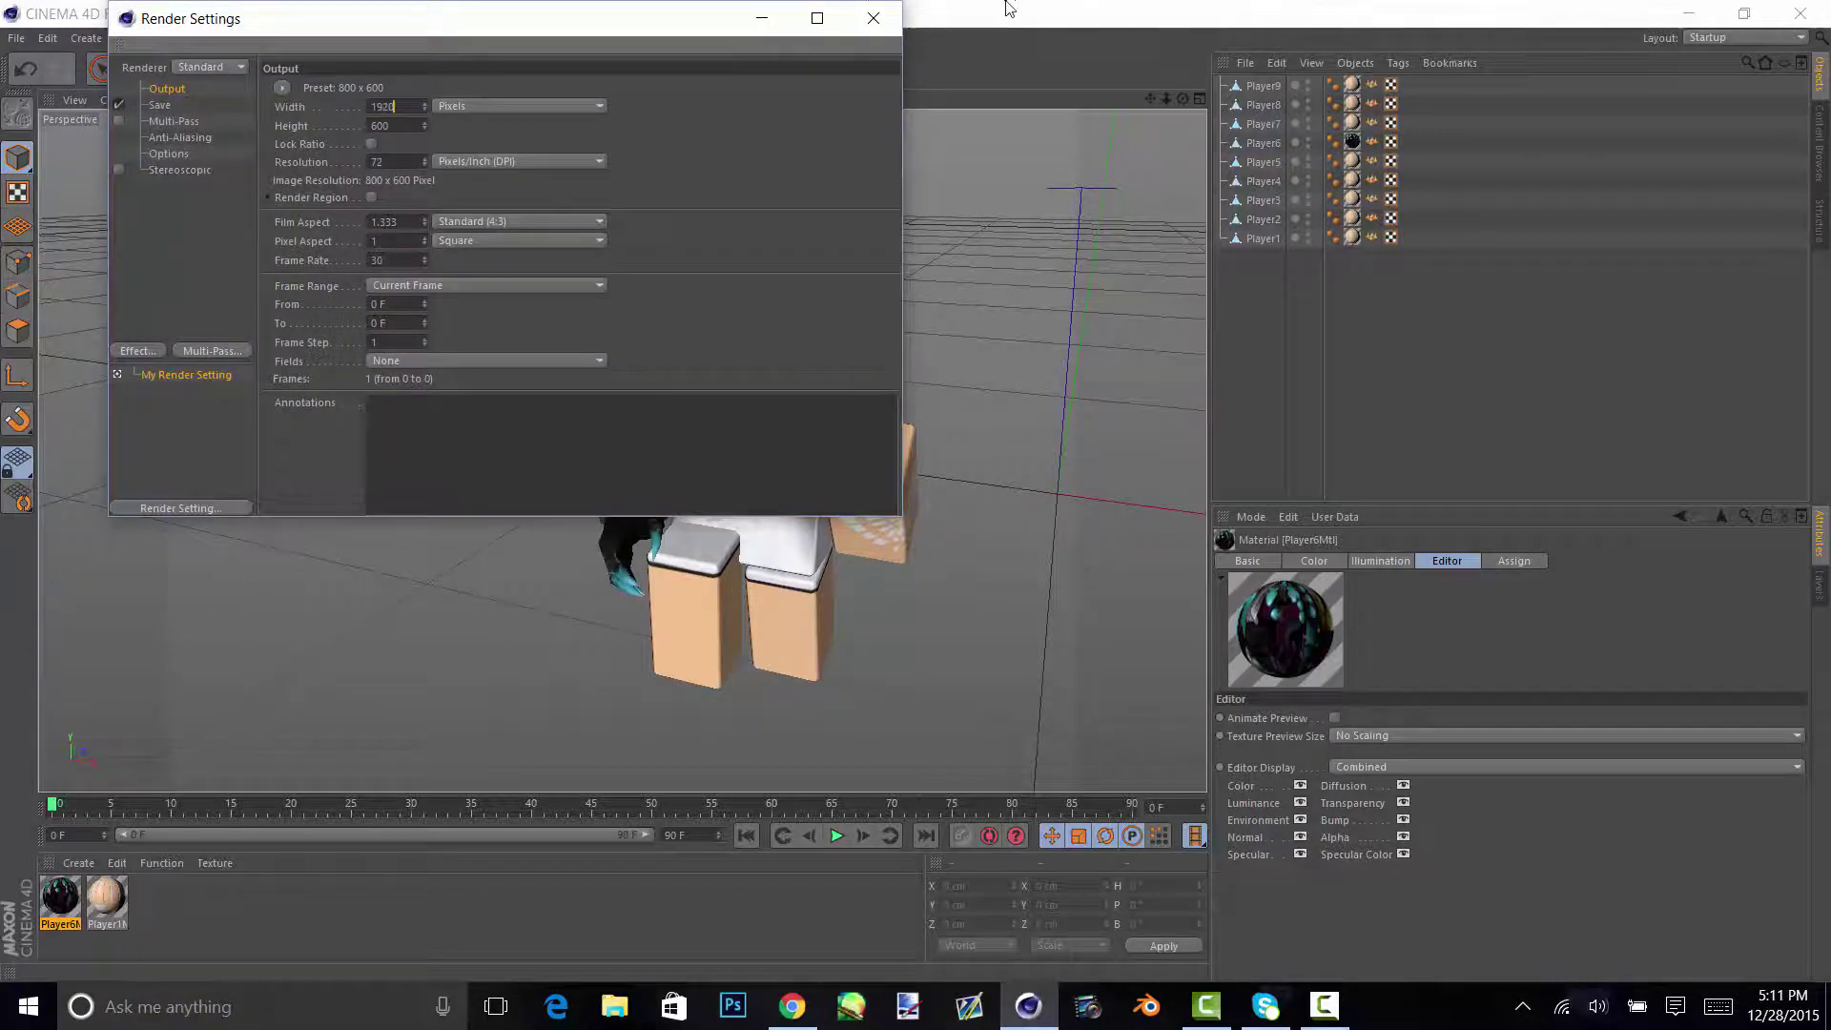
type("20")
key("Tab")
type("1080")
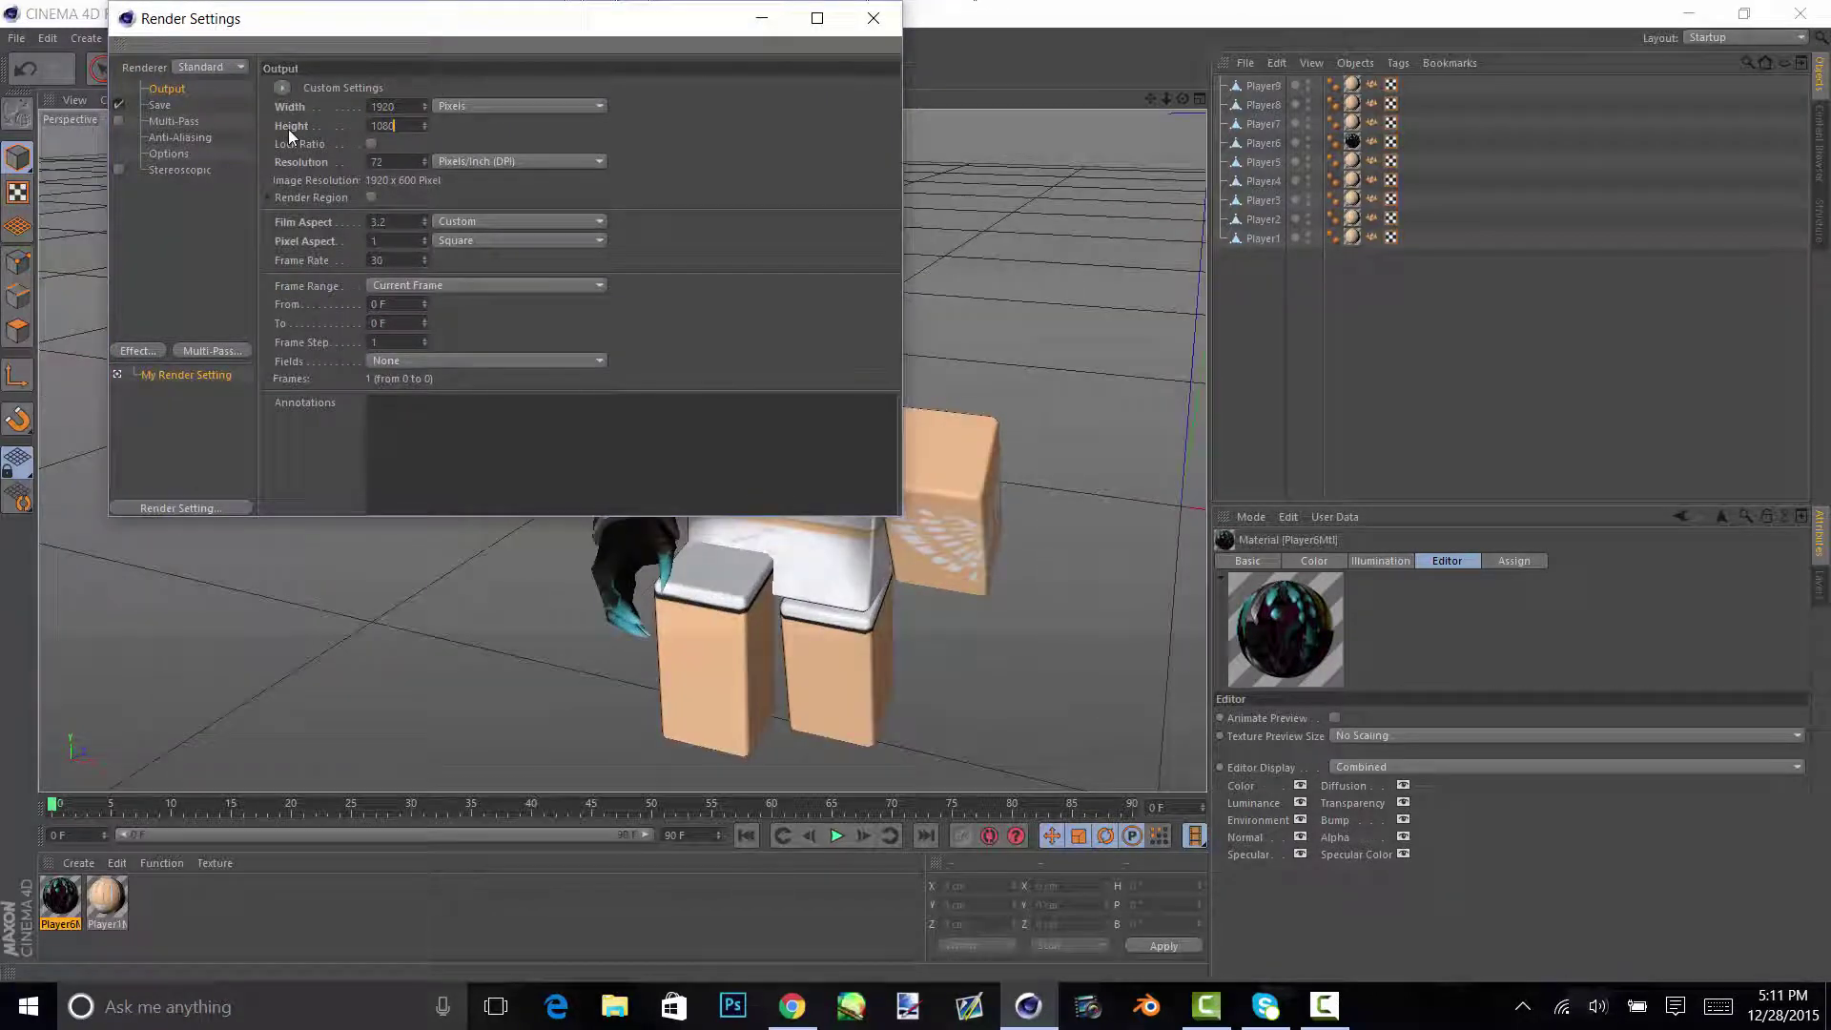
key("Return")
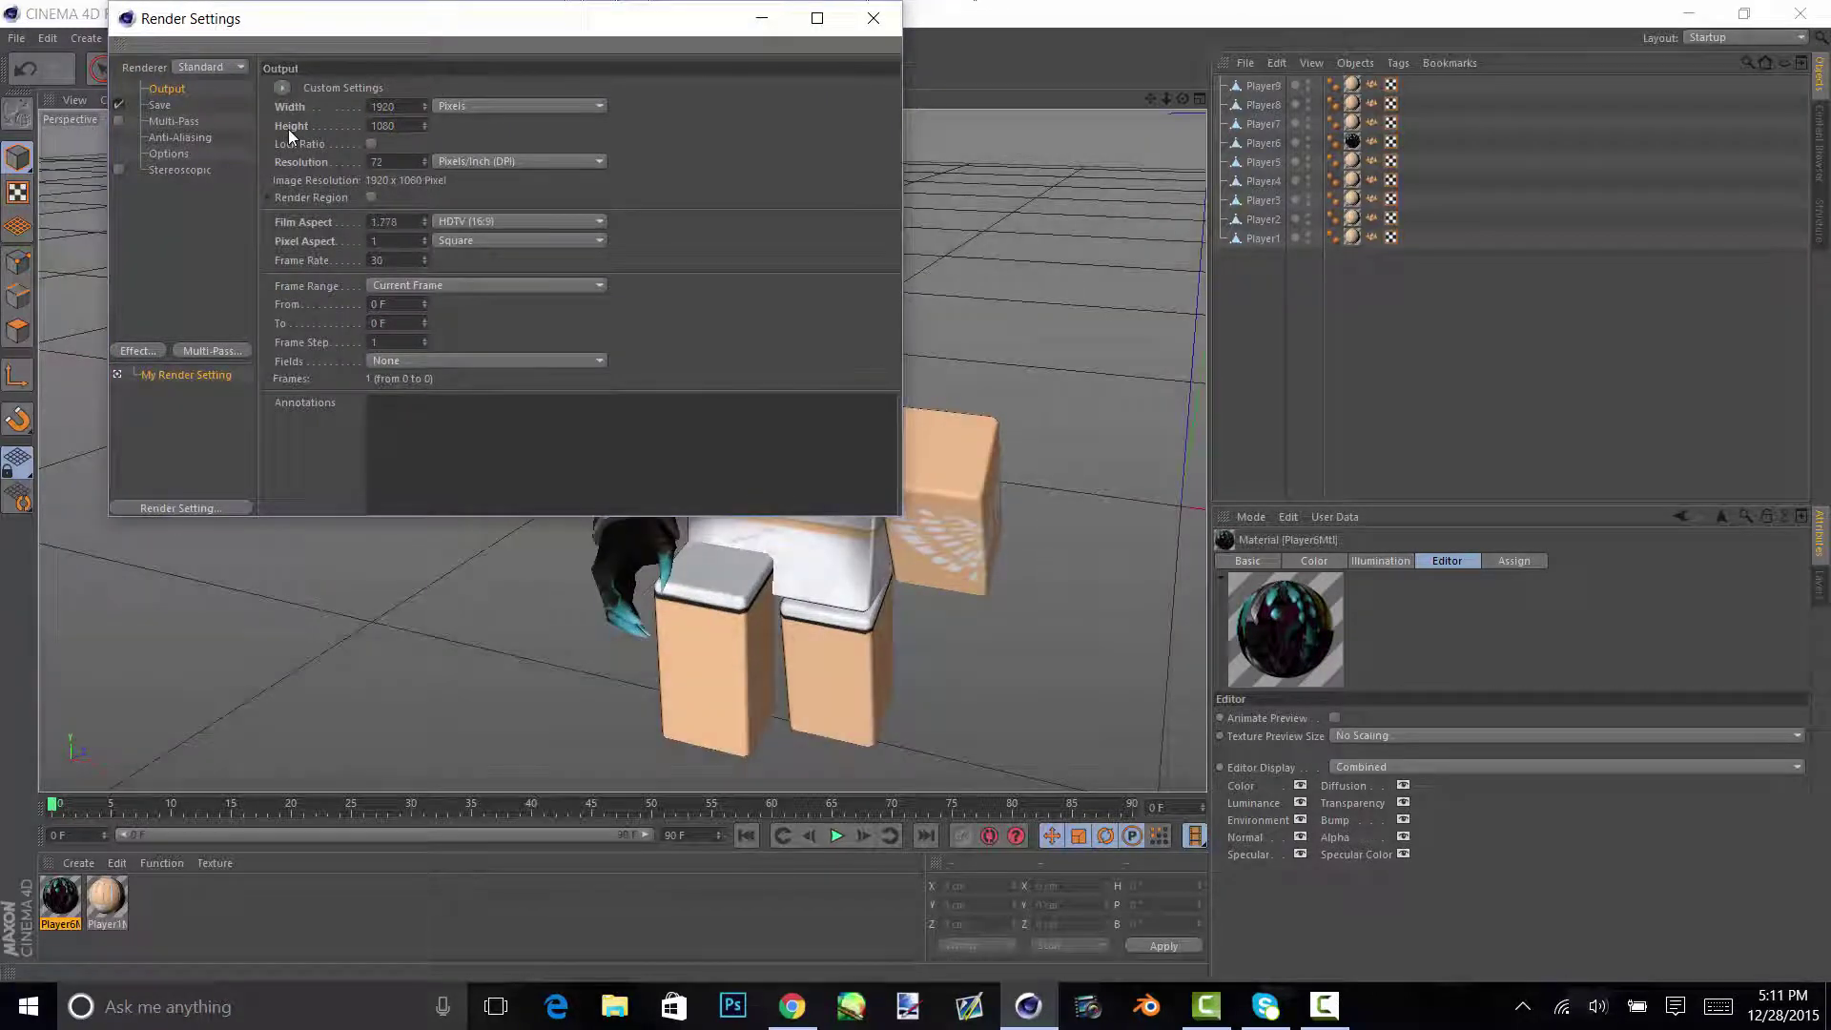
- Set the render's save file to Videoooo in the Pictures folder
left_click(175, 103)
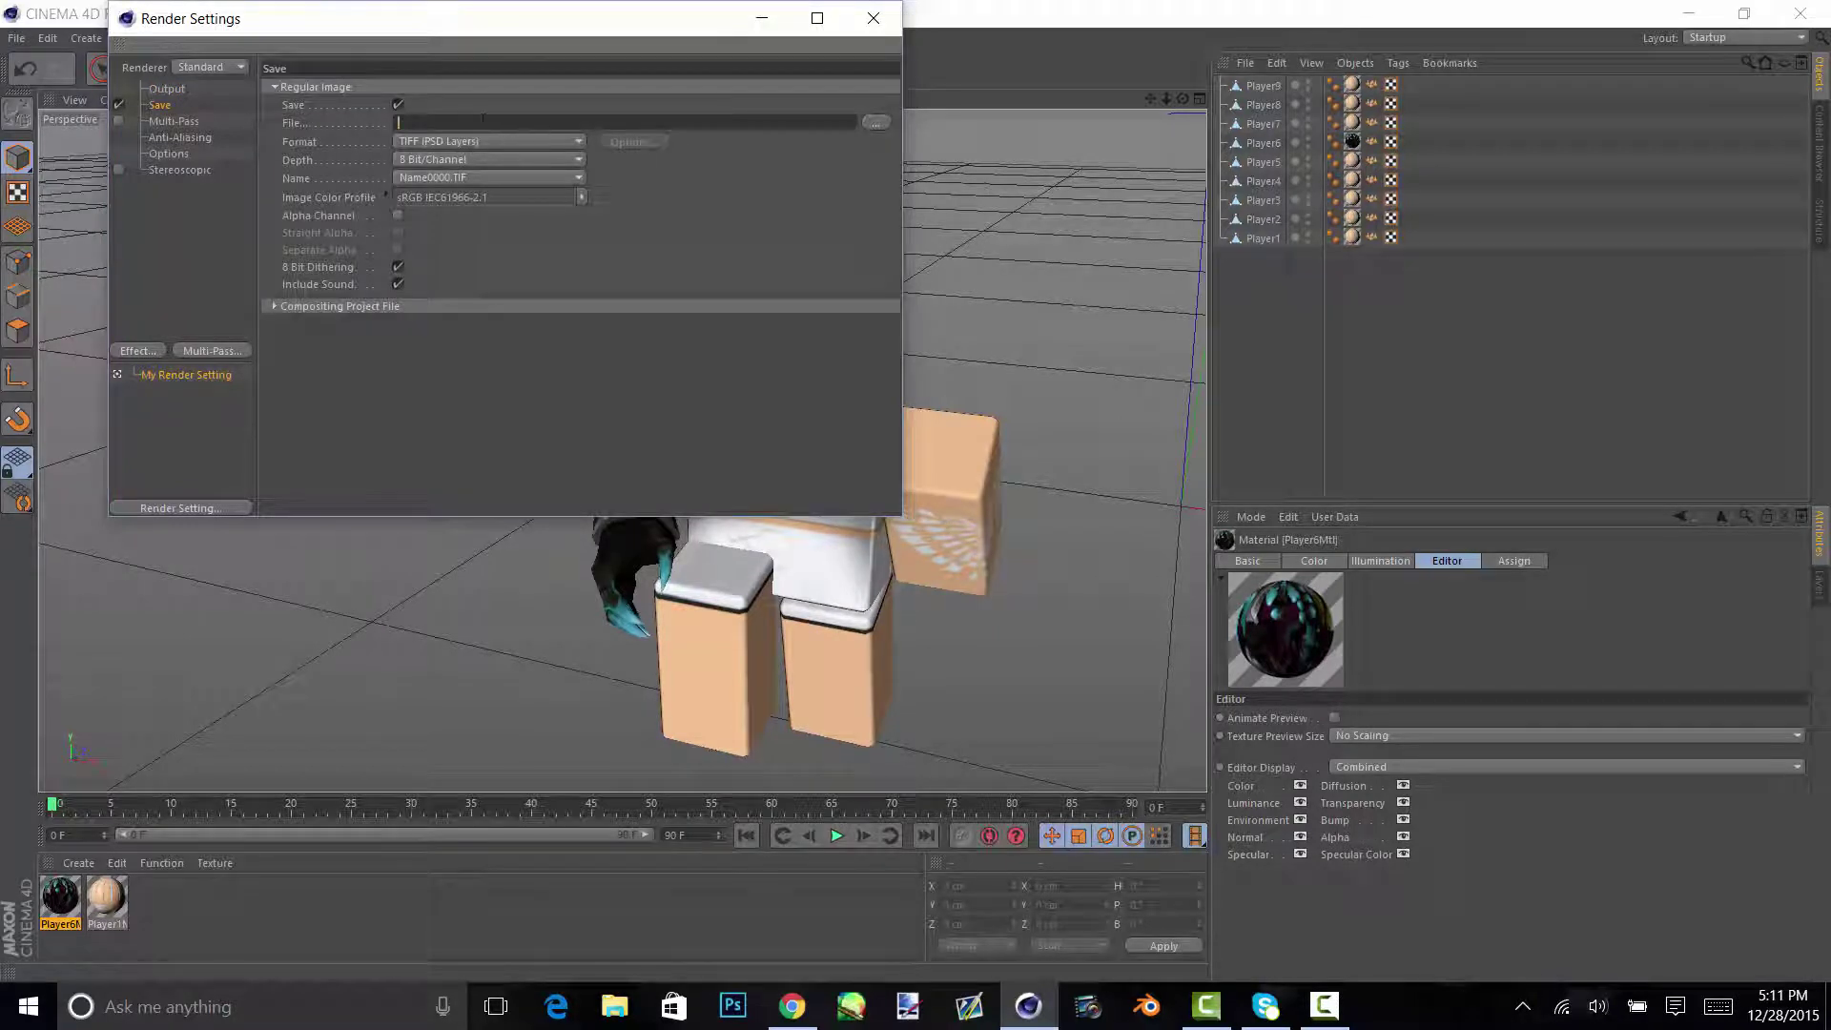
left_click(876, 122)
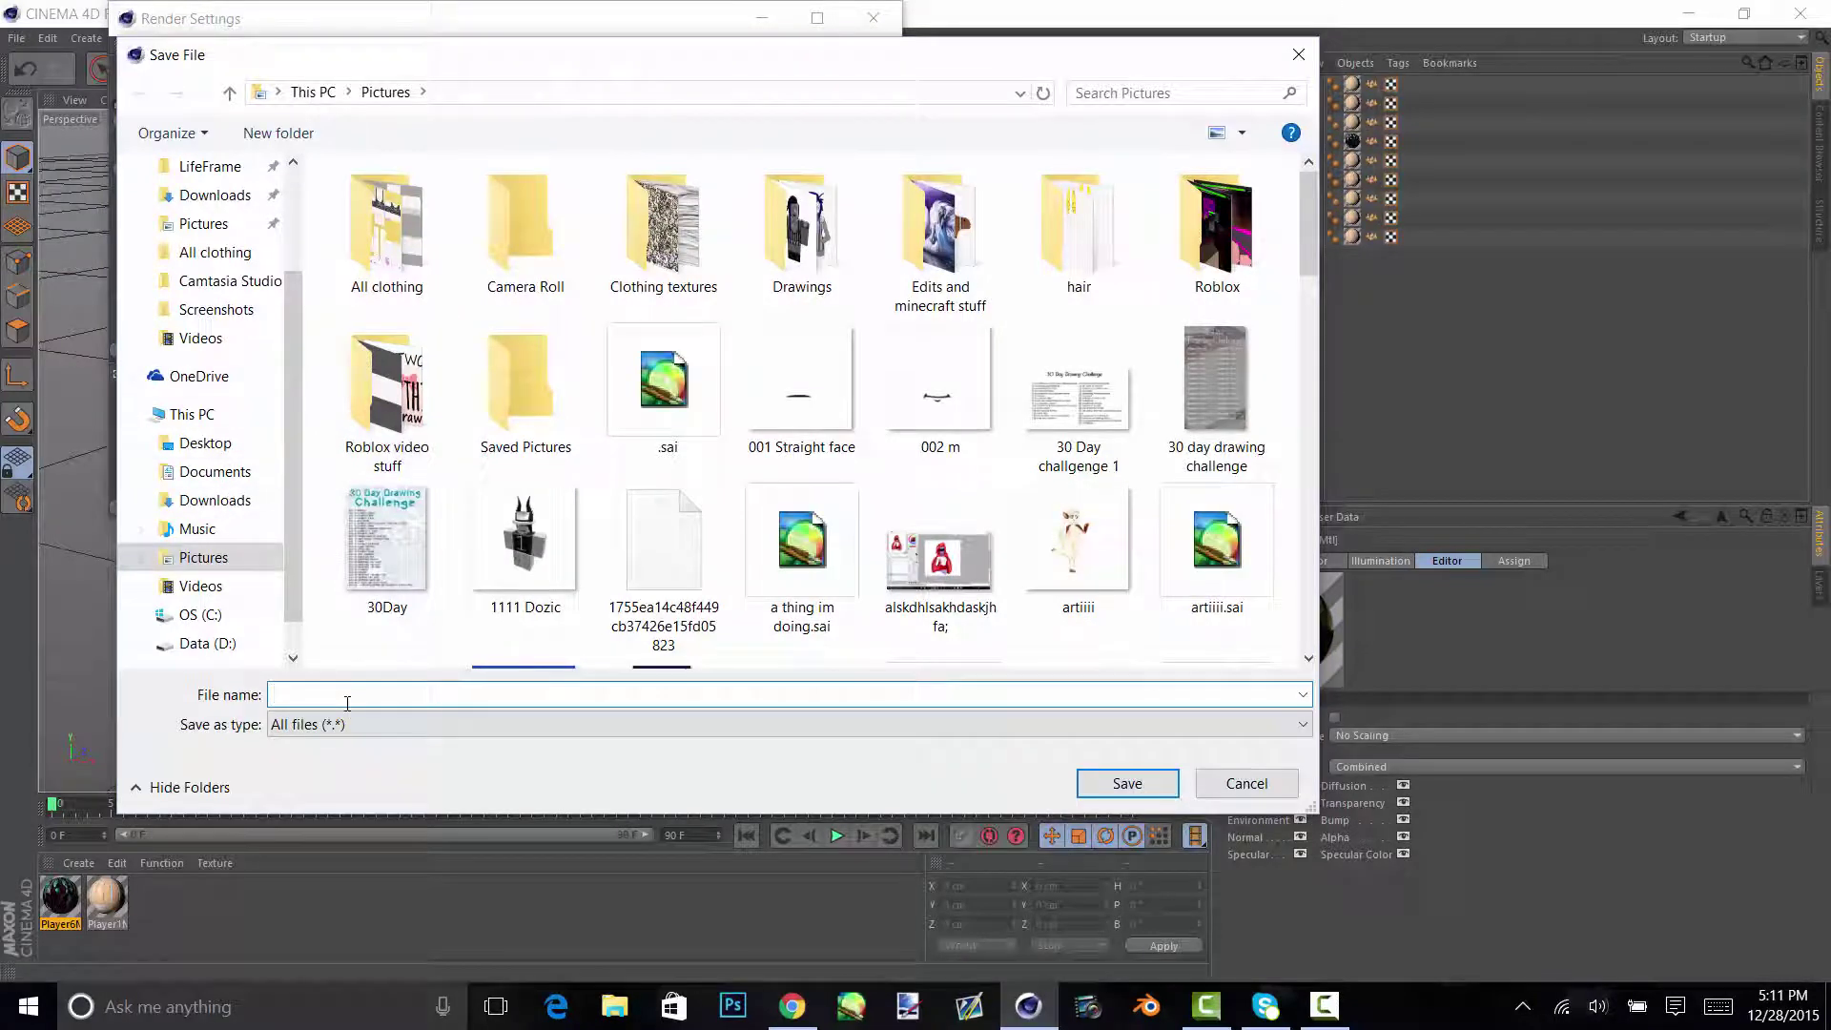
type("Videoooo")
key("Return")
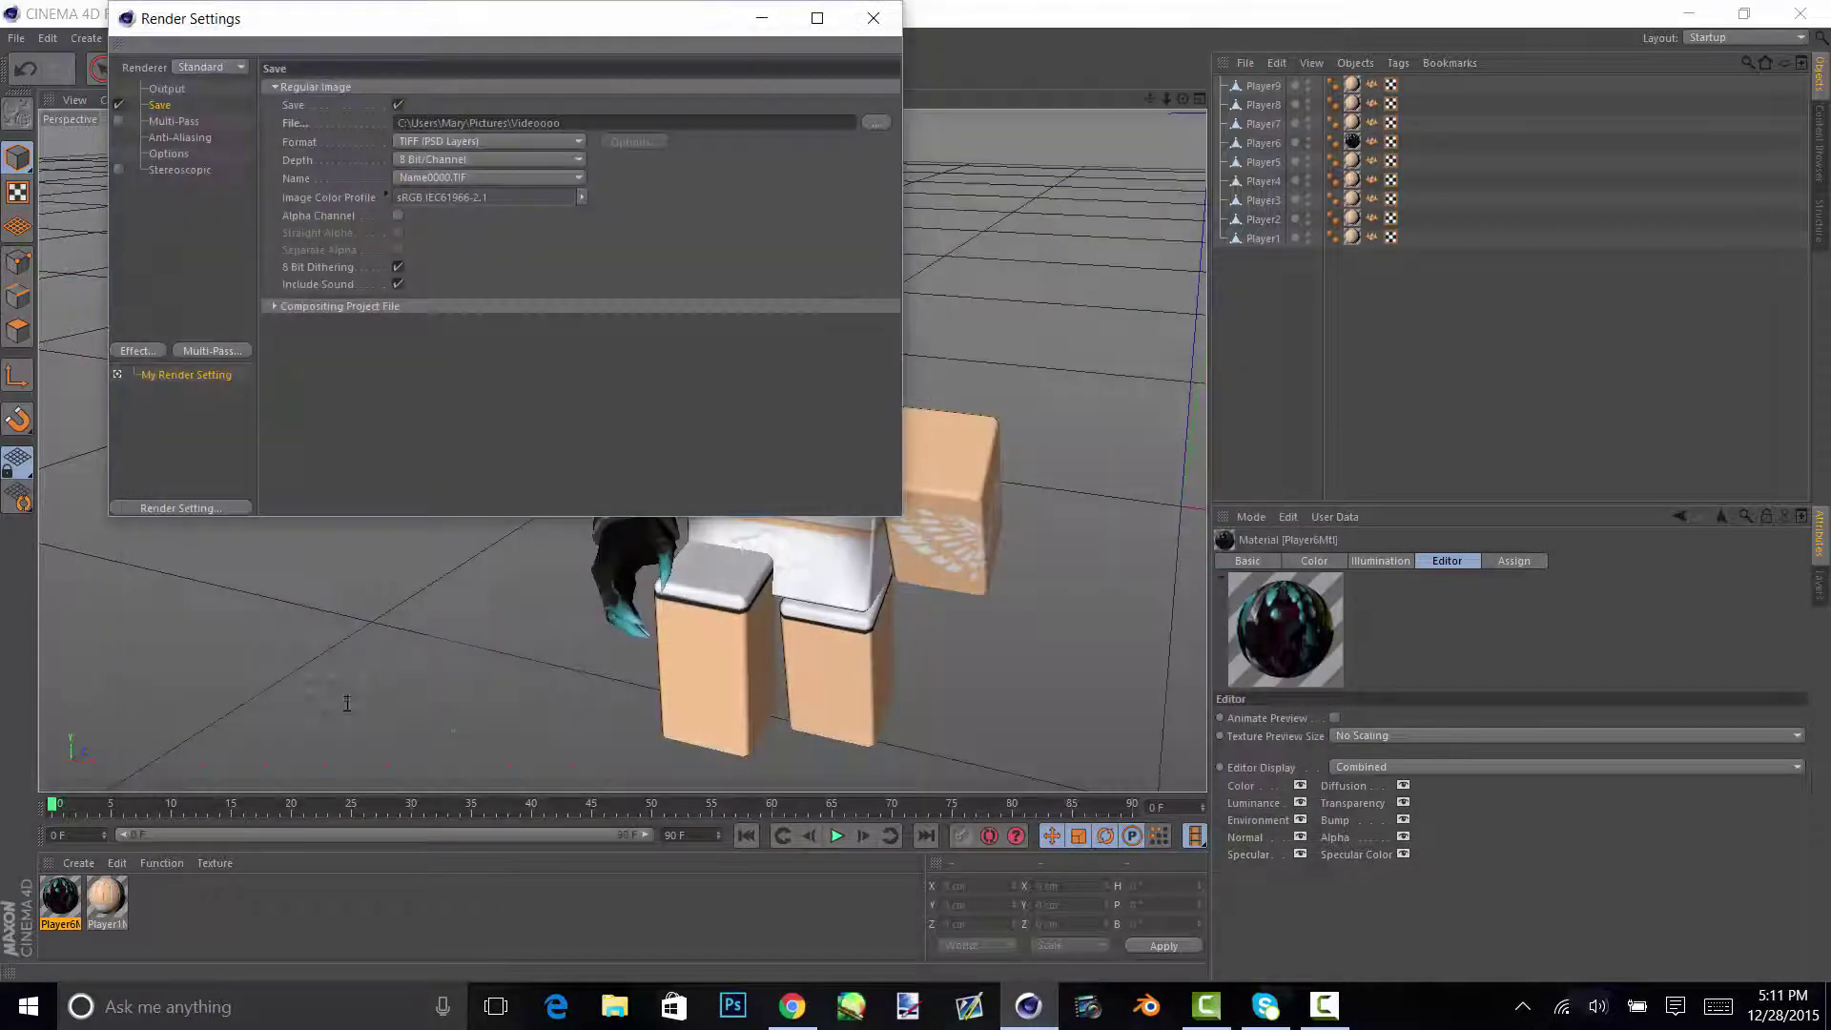
- Set the saved render's format to PNG and enable its alpha channel
left_click(441, 145)
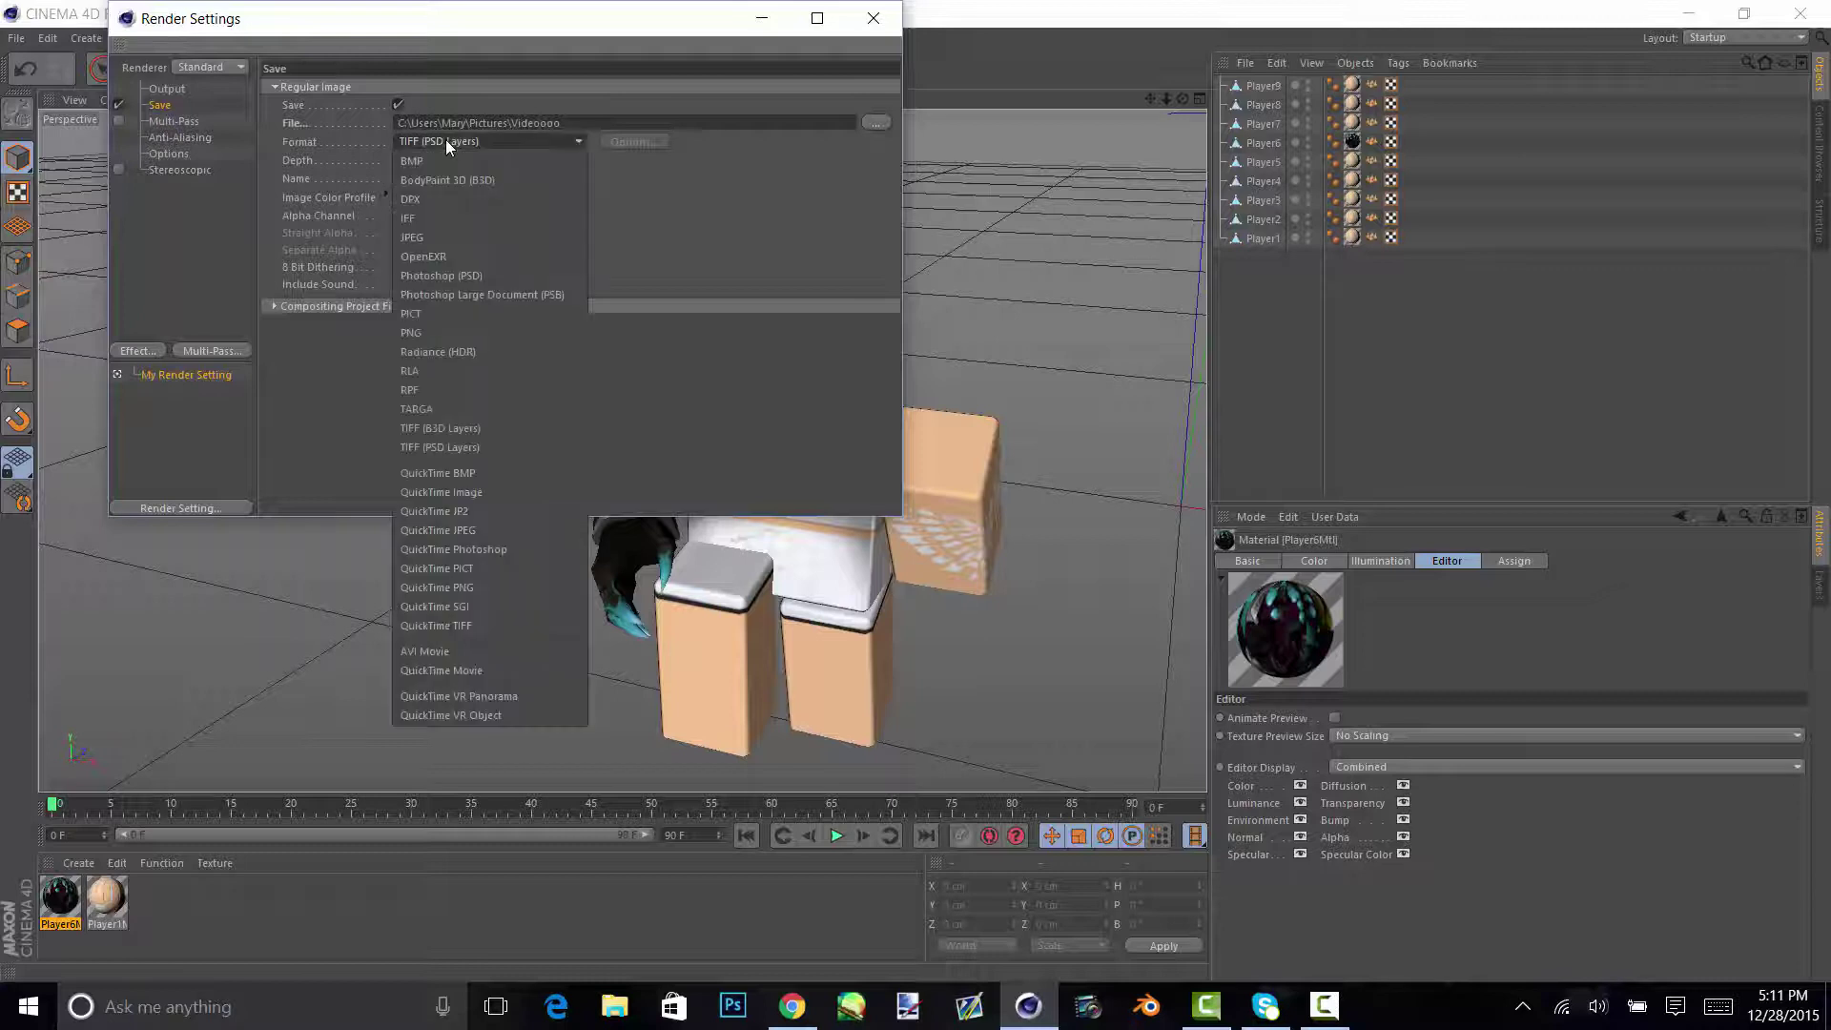
left_click(459, 332)
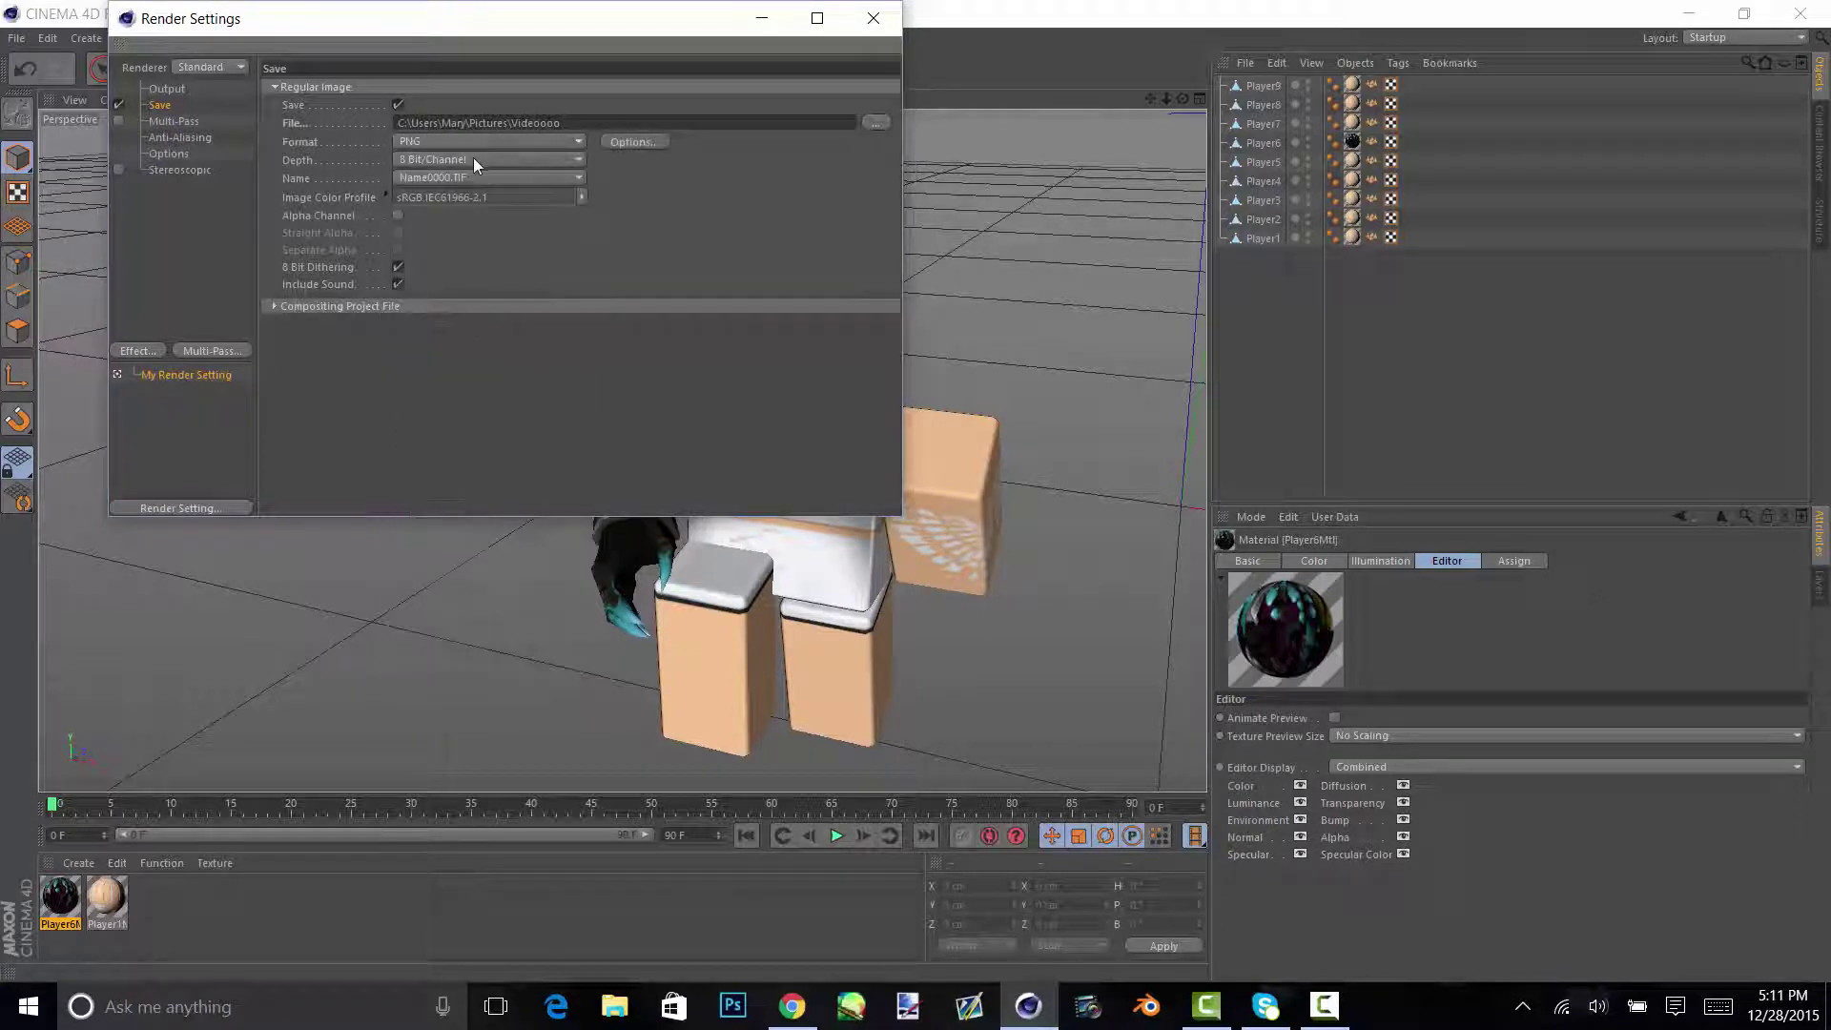
left_click(399, 215)
- Set the render's anti-aliasing to Best
left_click(168, 120)
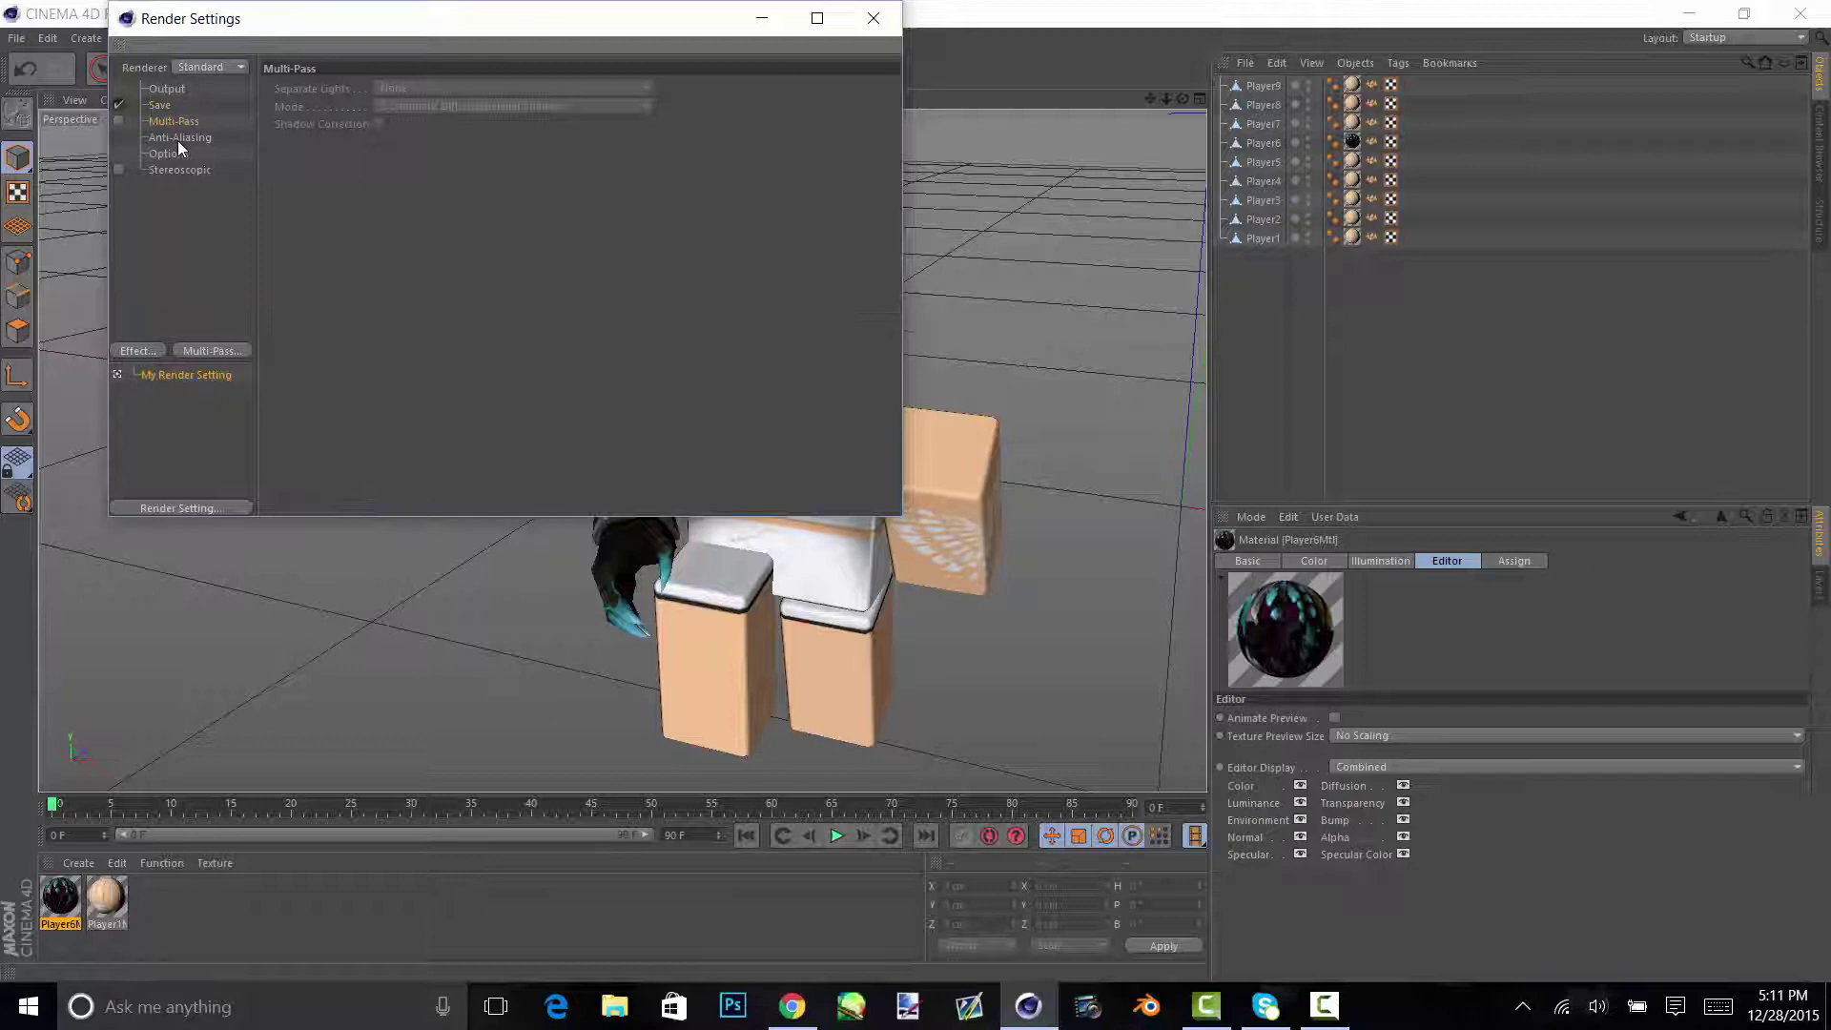
left_click(177, 139)
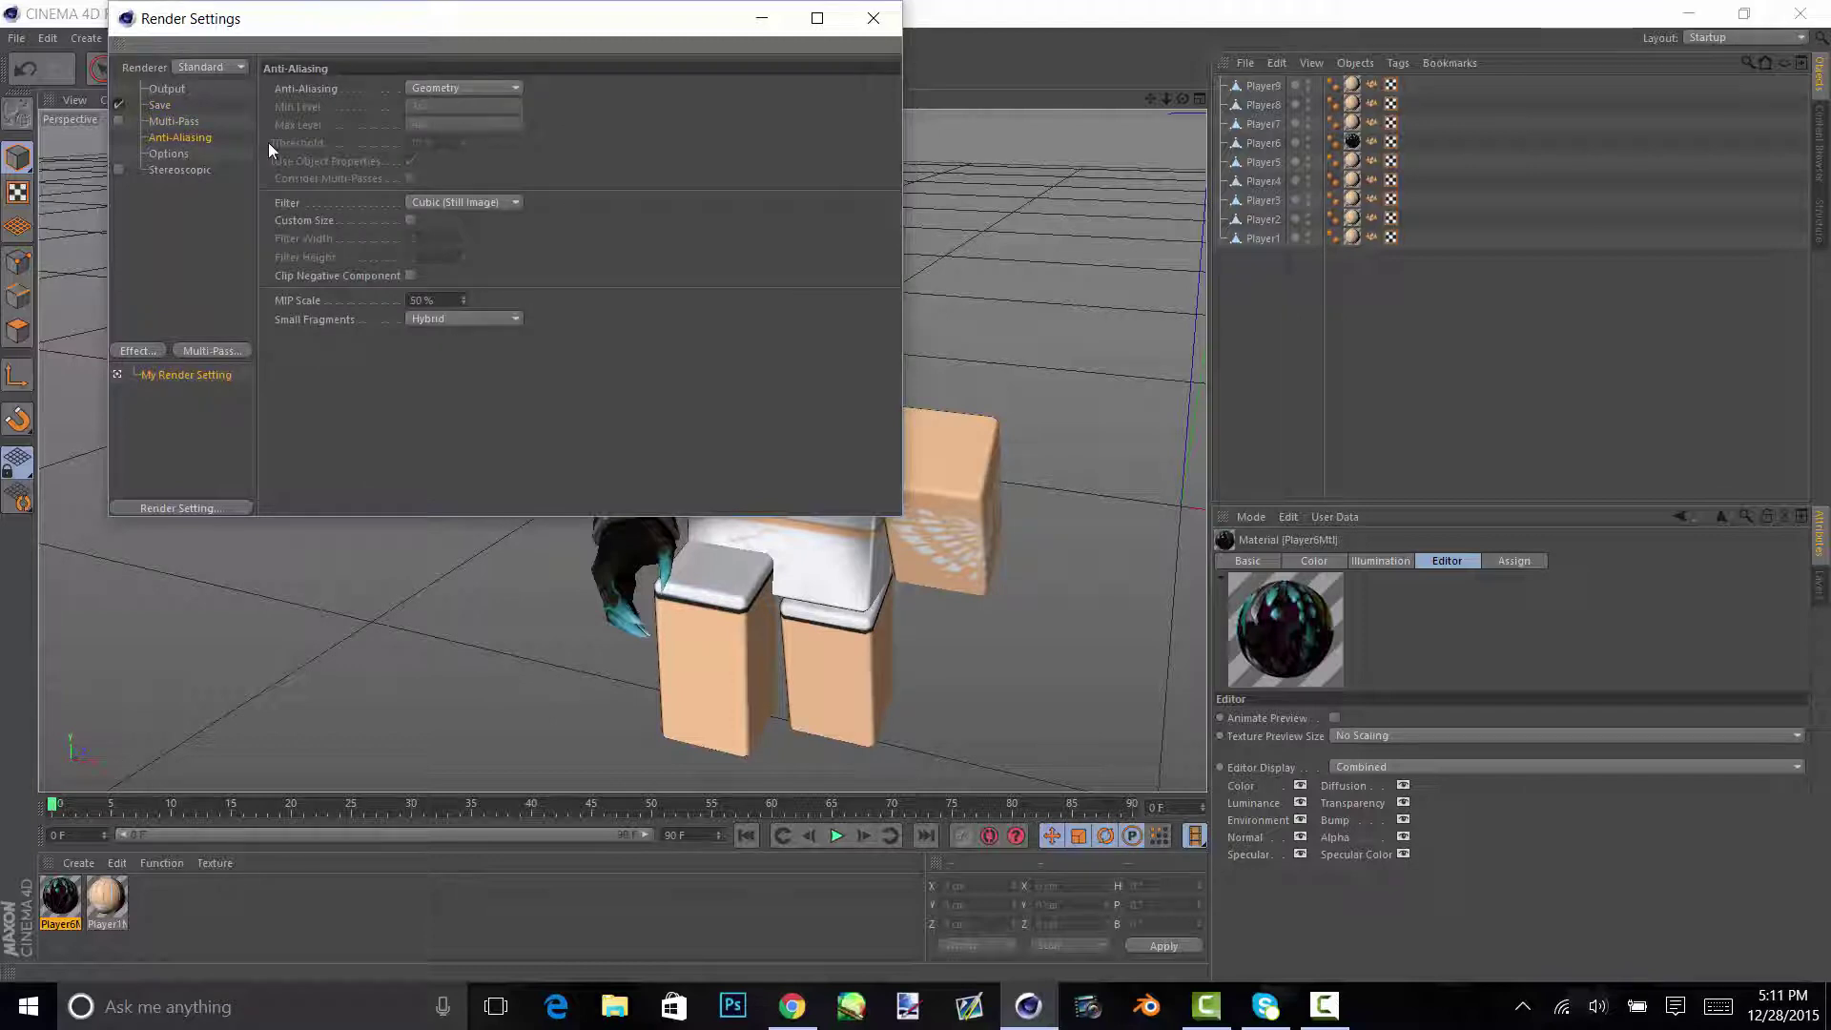
left_click(457, 90)
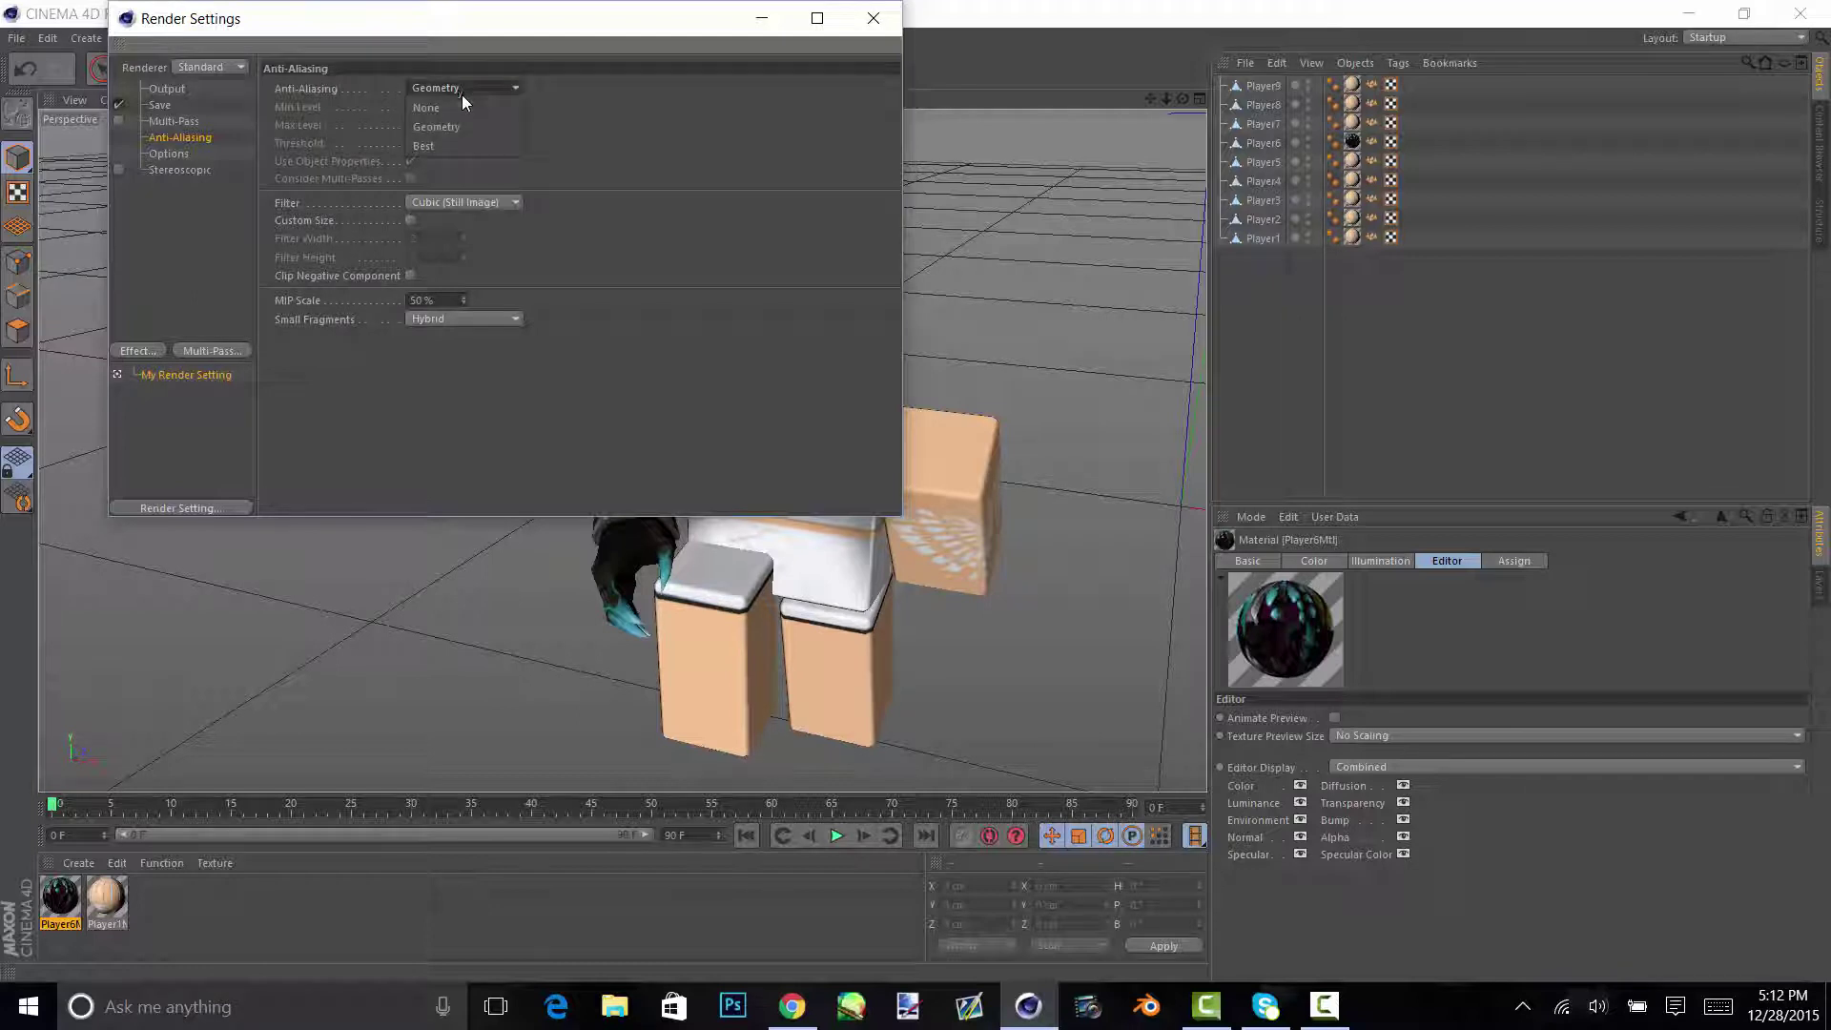
left_click(471, 145)
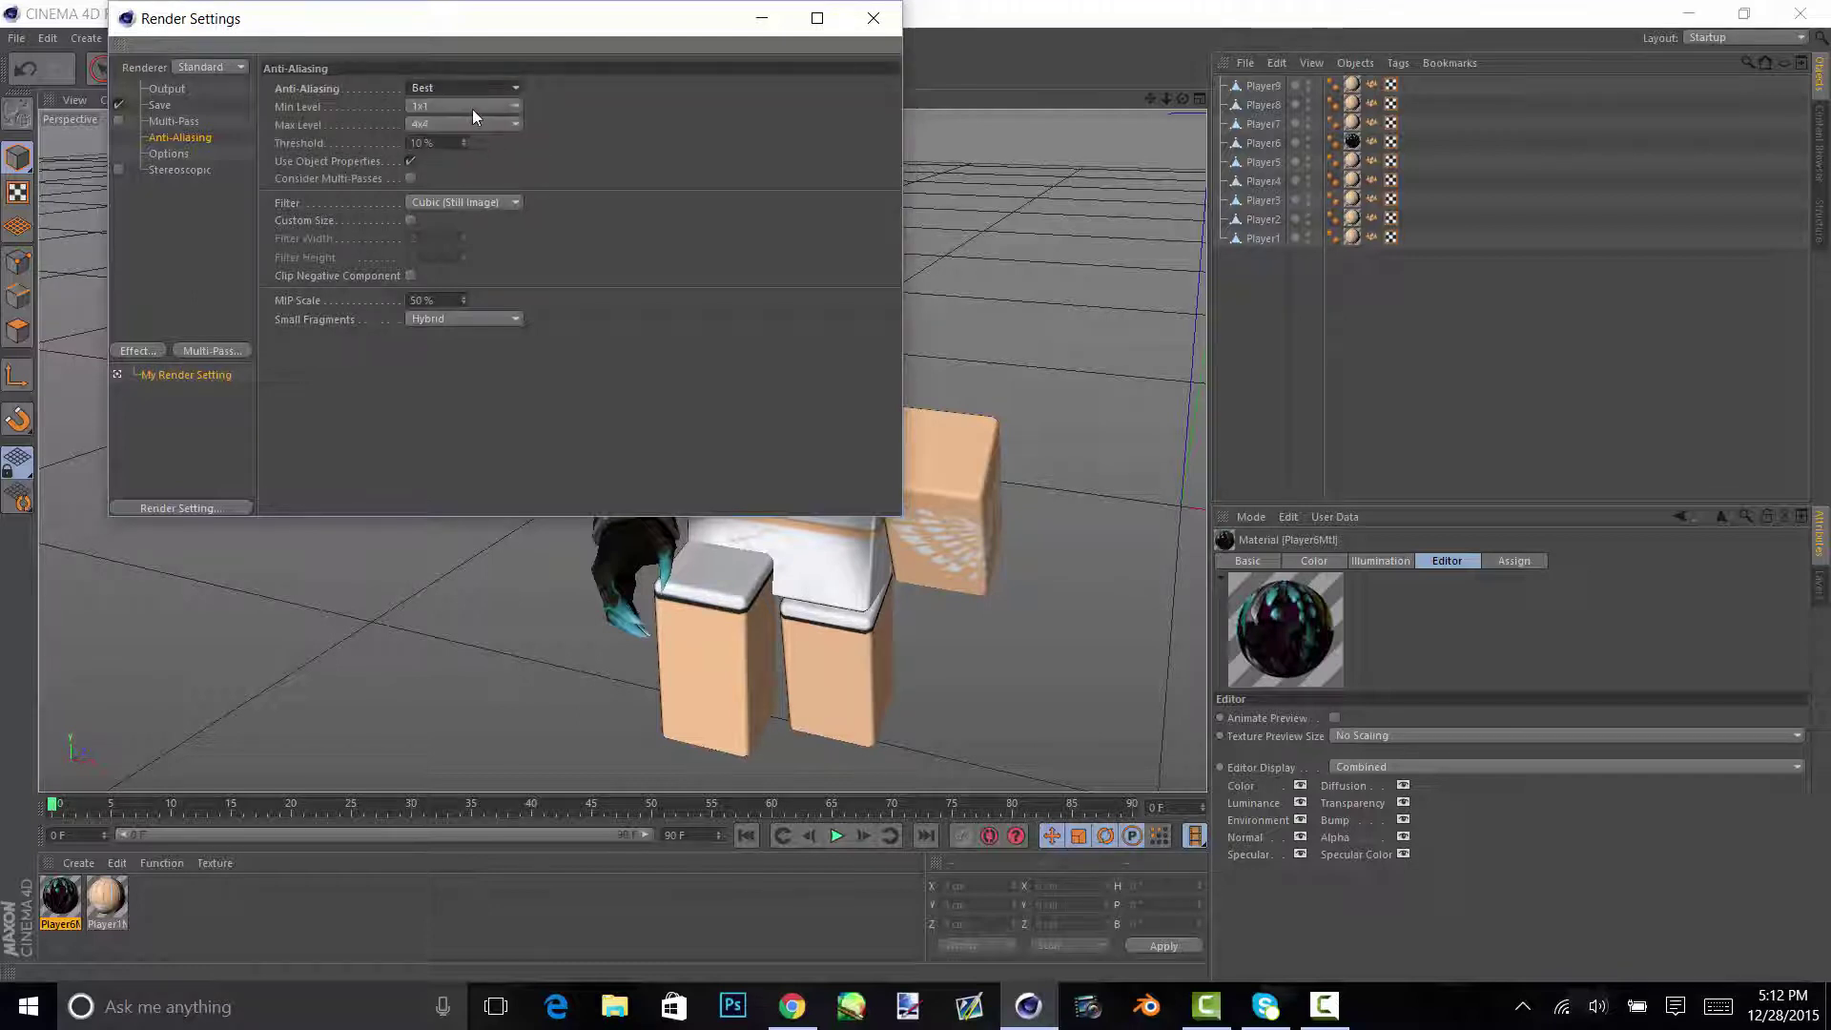
- Set the anti-aliasing minimum level to 8x8 and the maximum level to 16x16
left_click(465, 106)
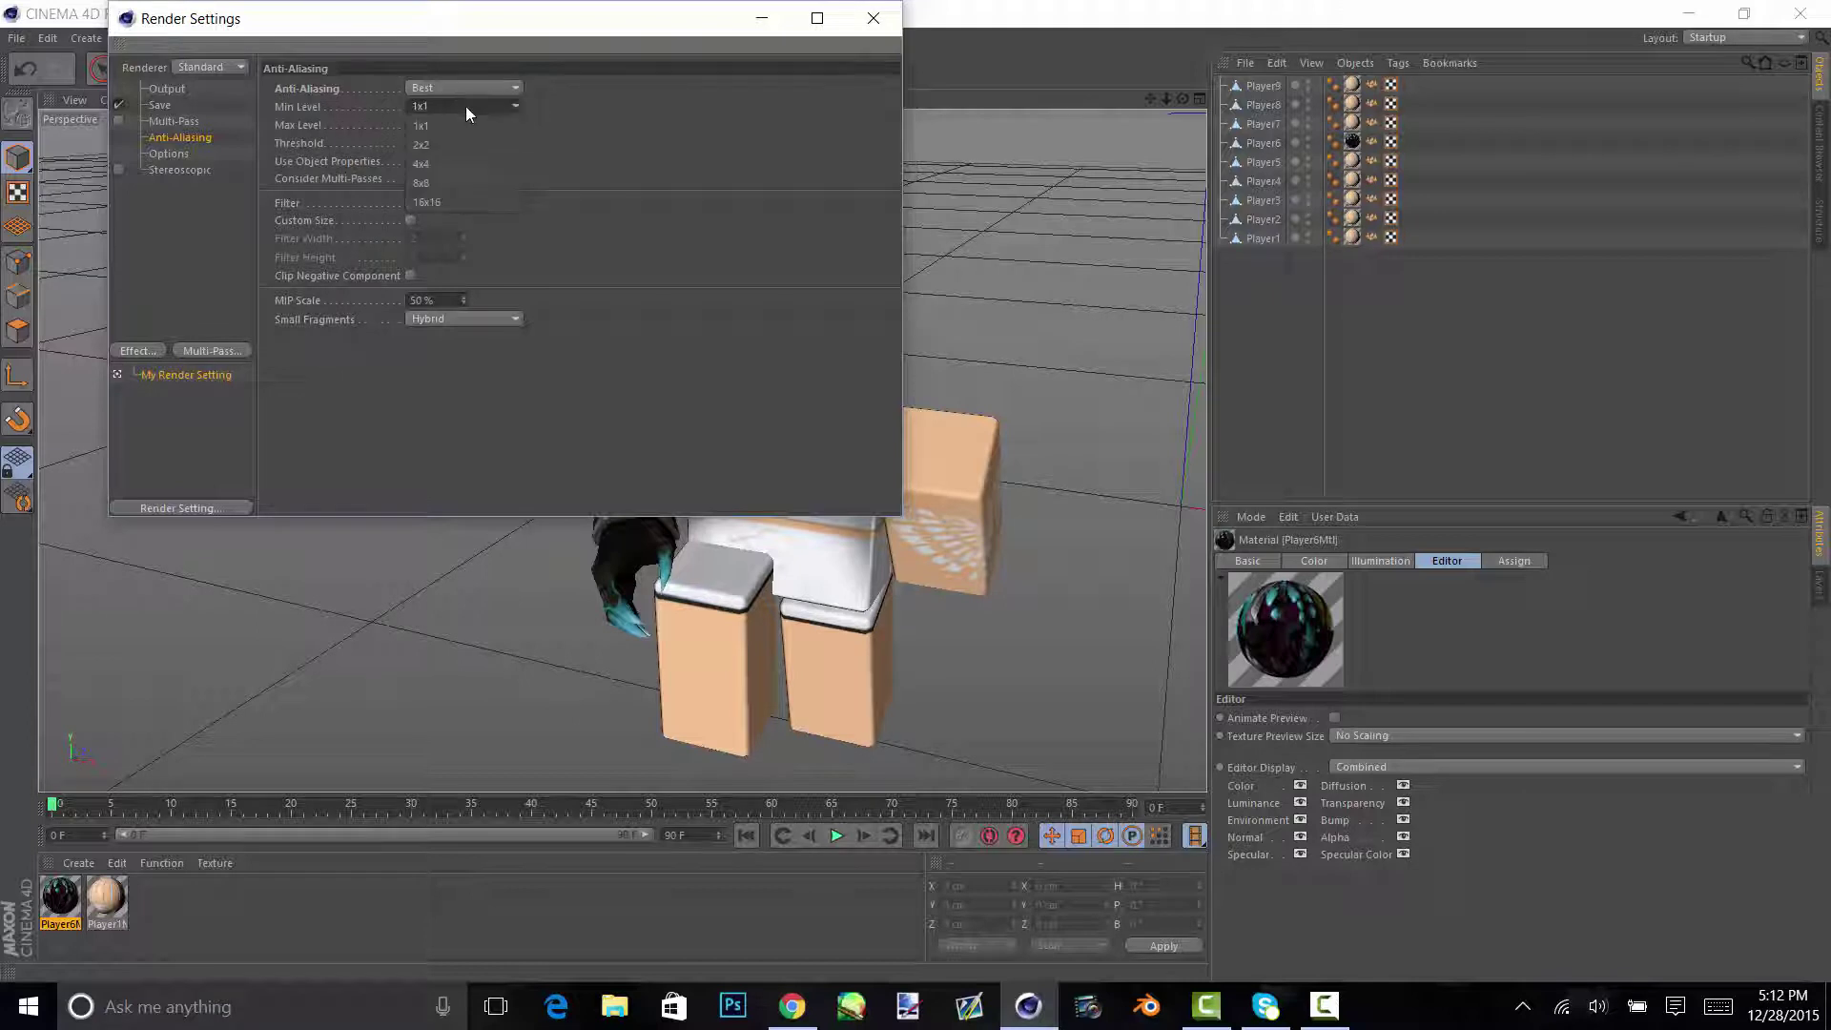
left_click(464, 181)
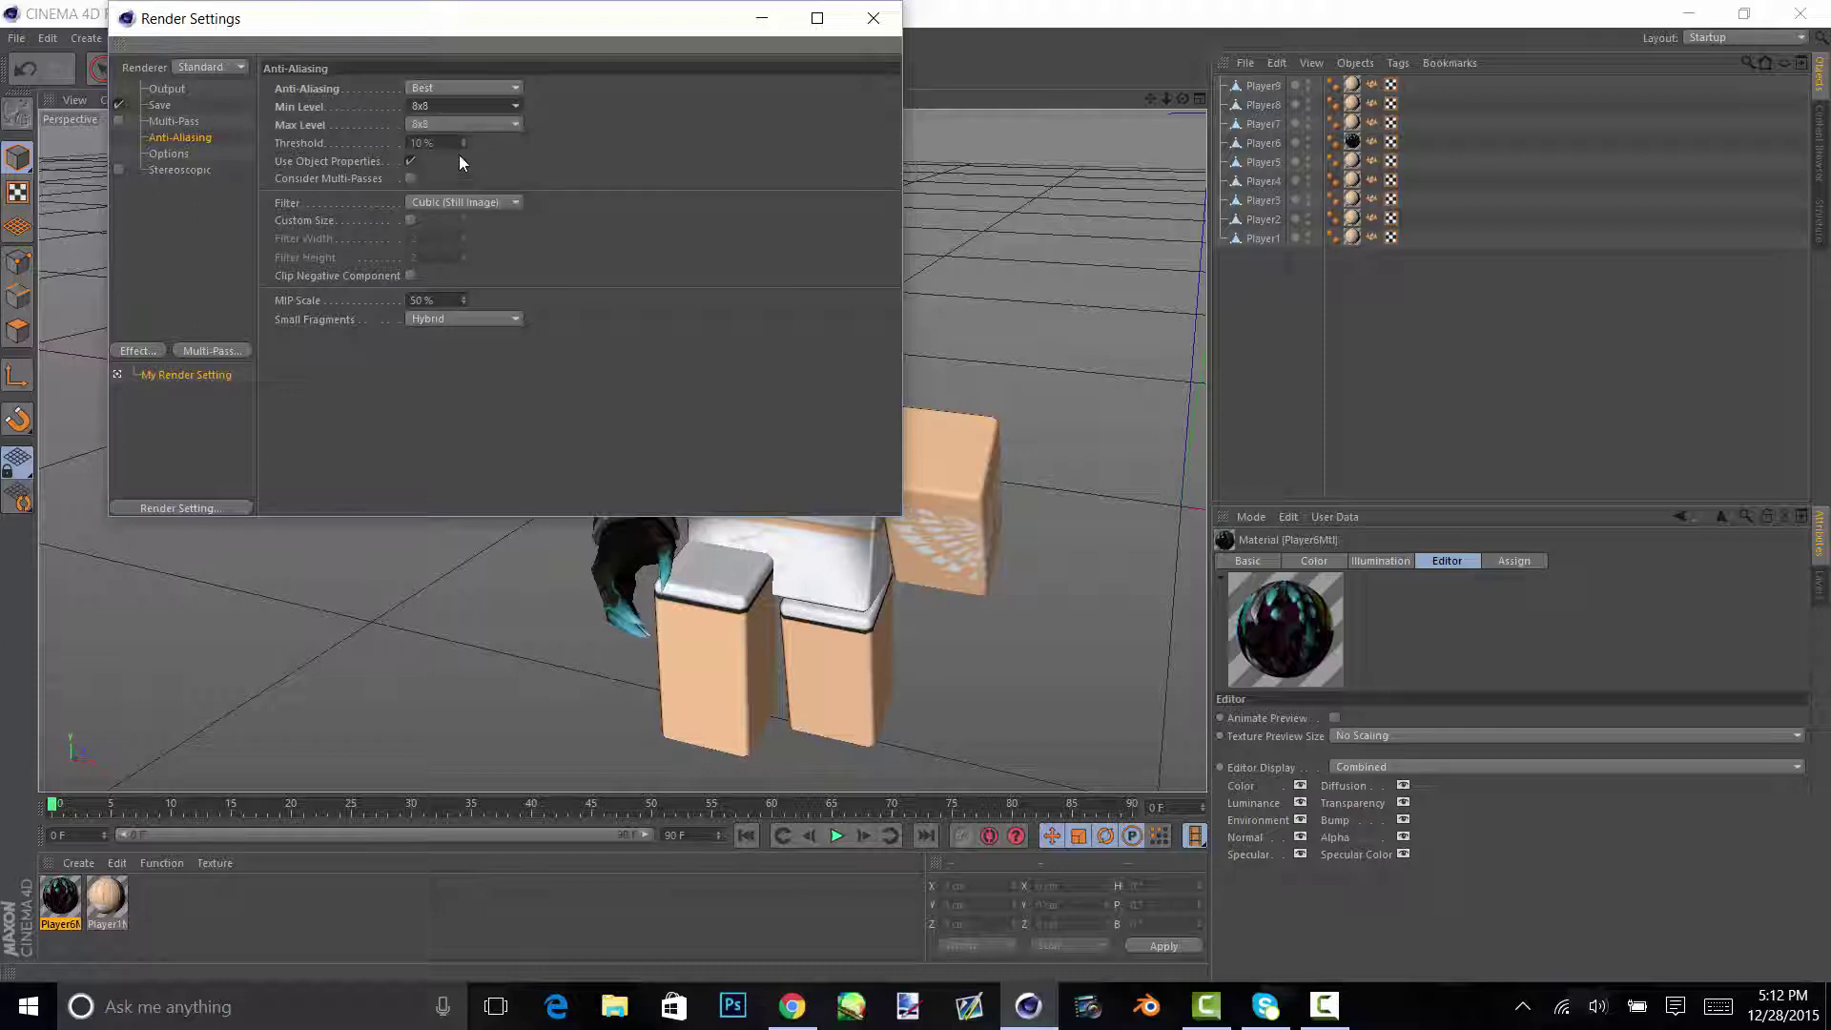
left_click(458, 125)
left_click(438, 221)
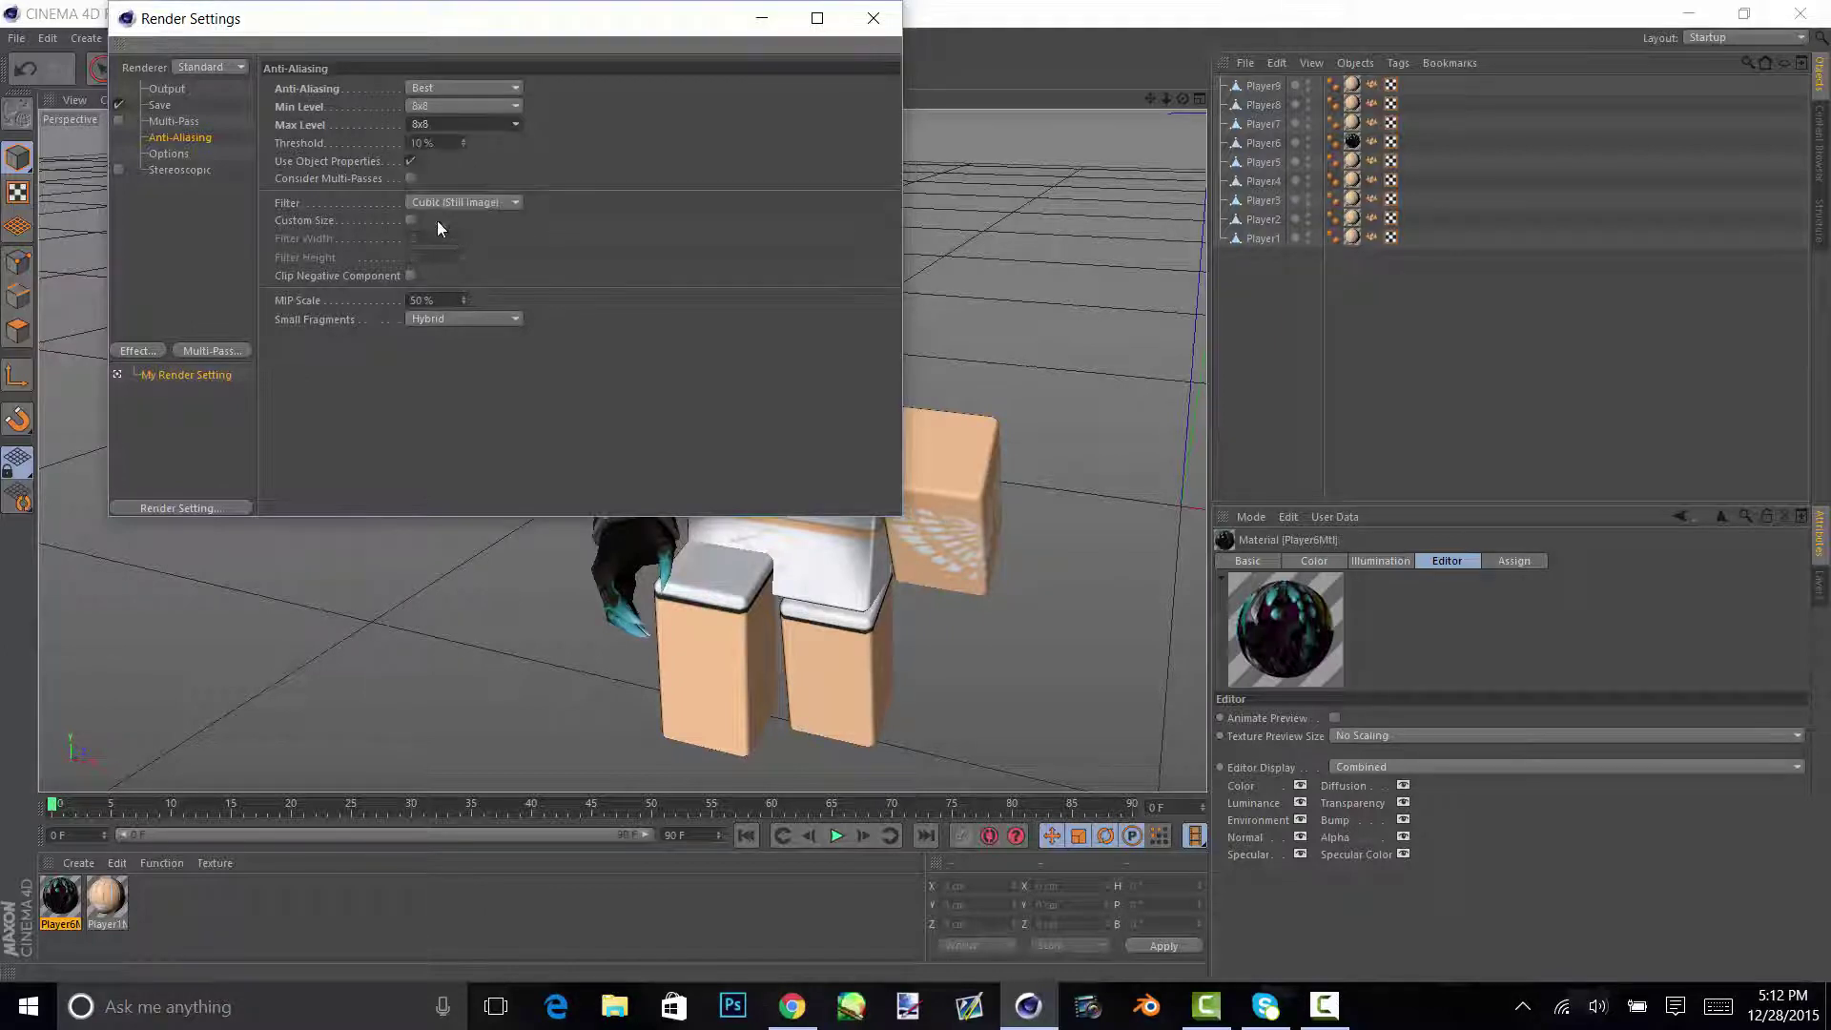
- Add the Color Correction and Ambient Occlusion effects to the render and close the render settings
left_click(145, 352)
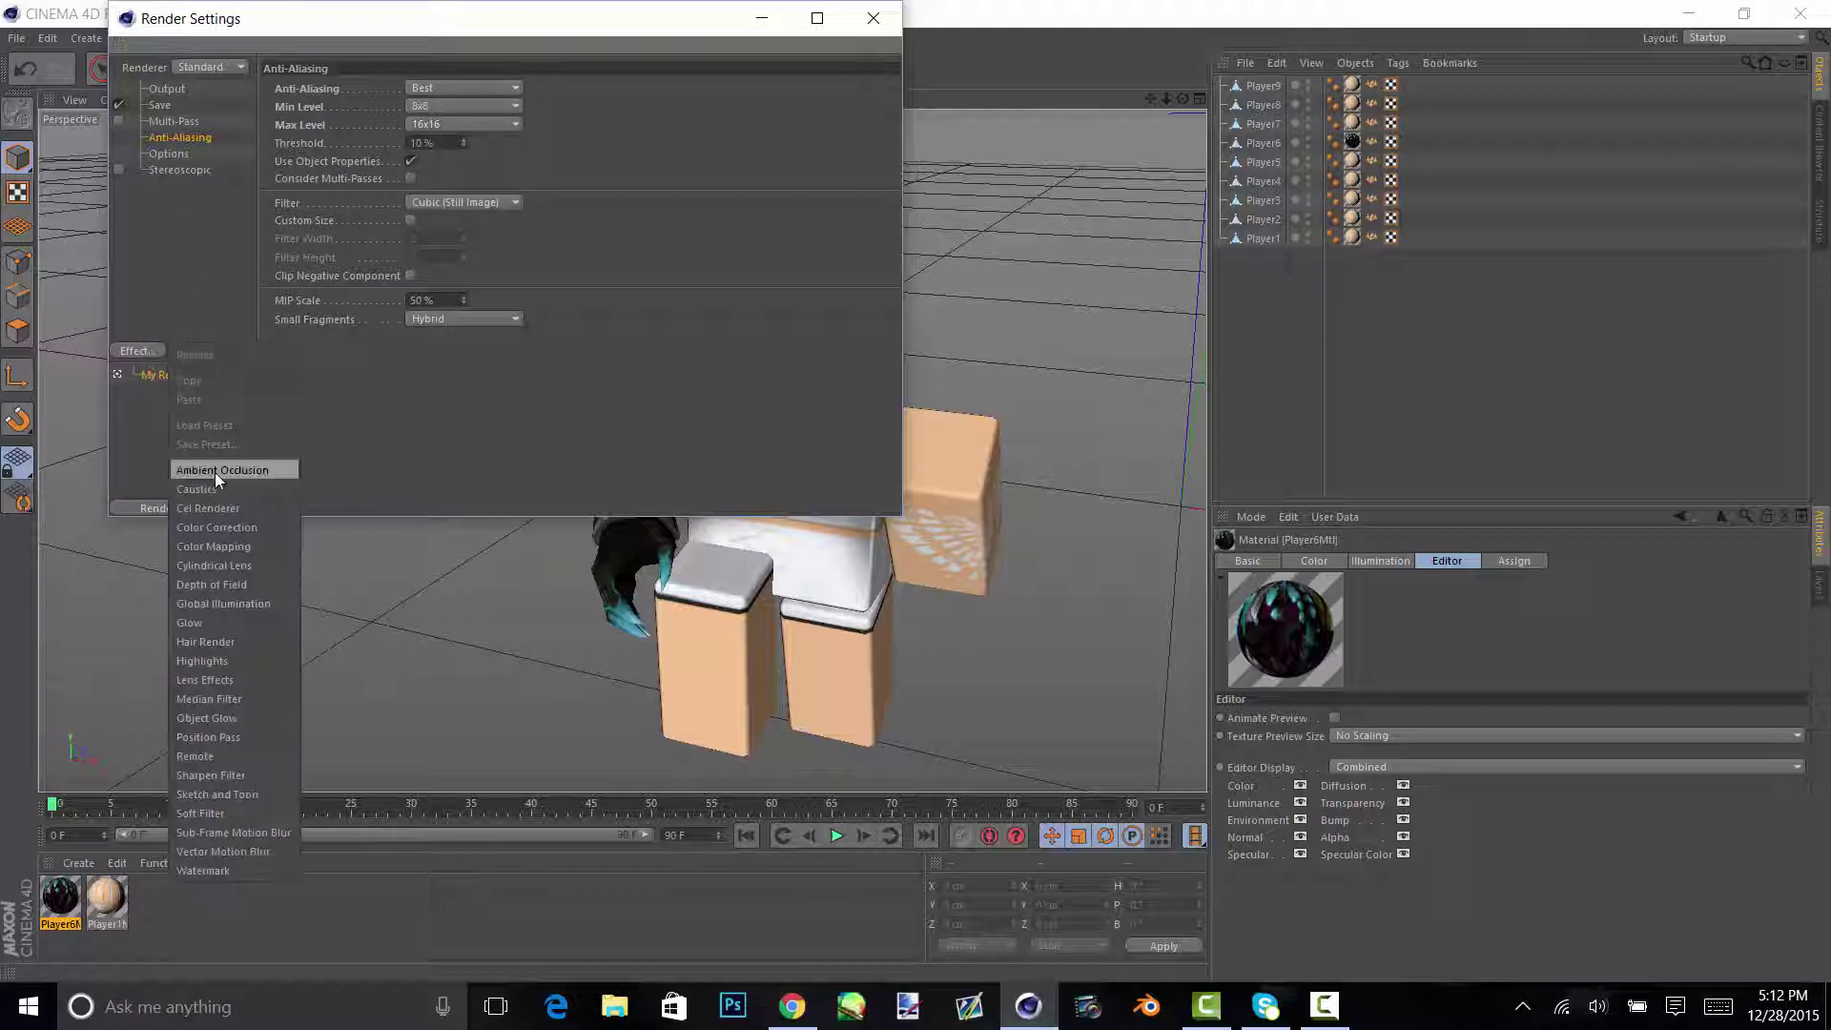
left_click(219, 526)
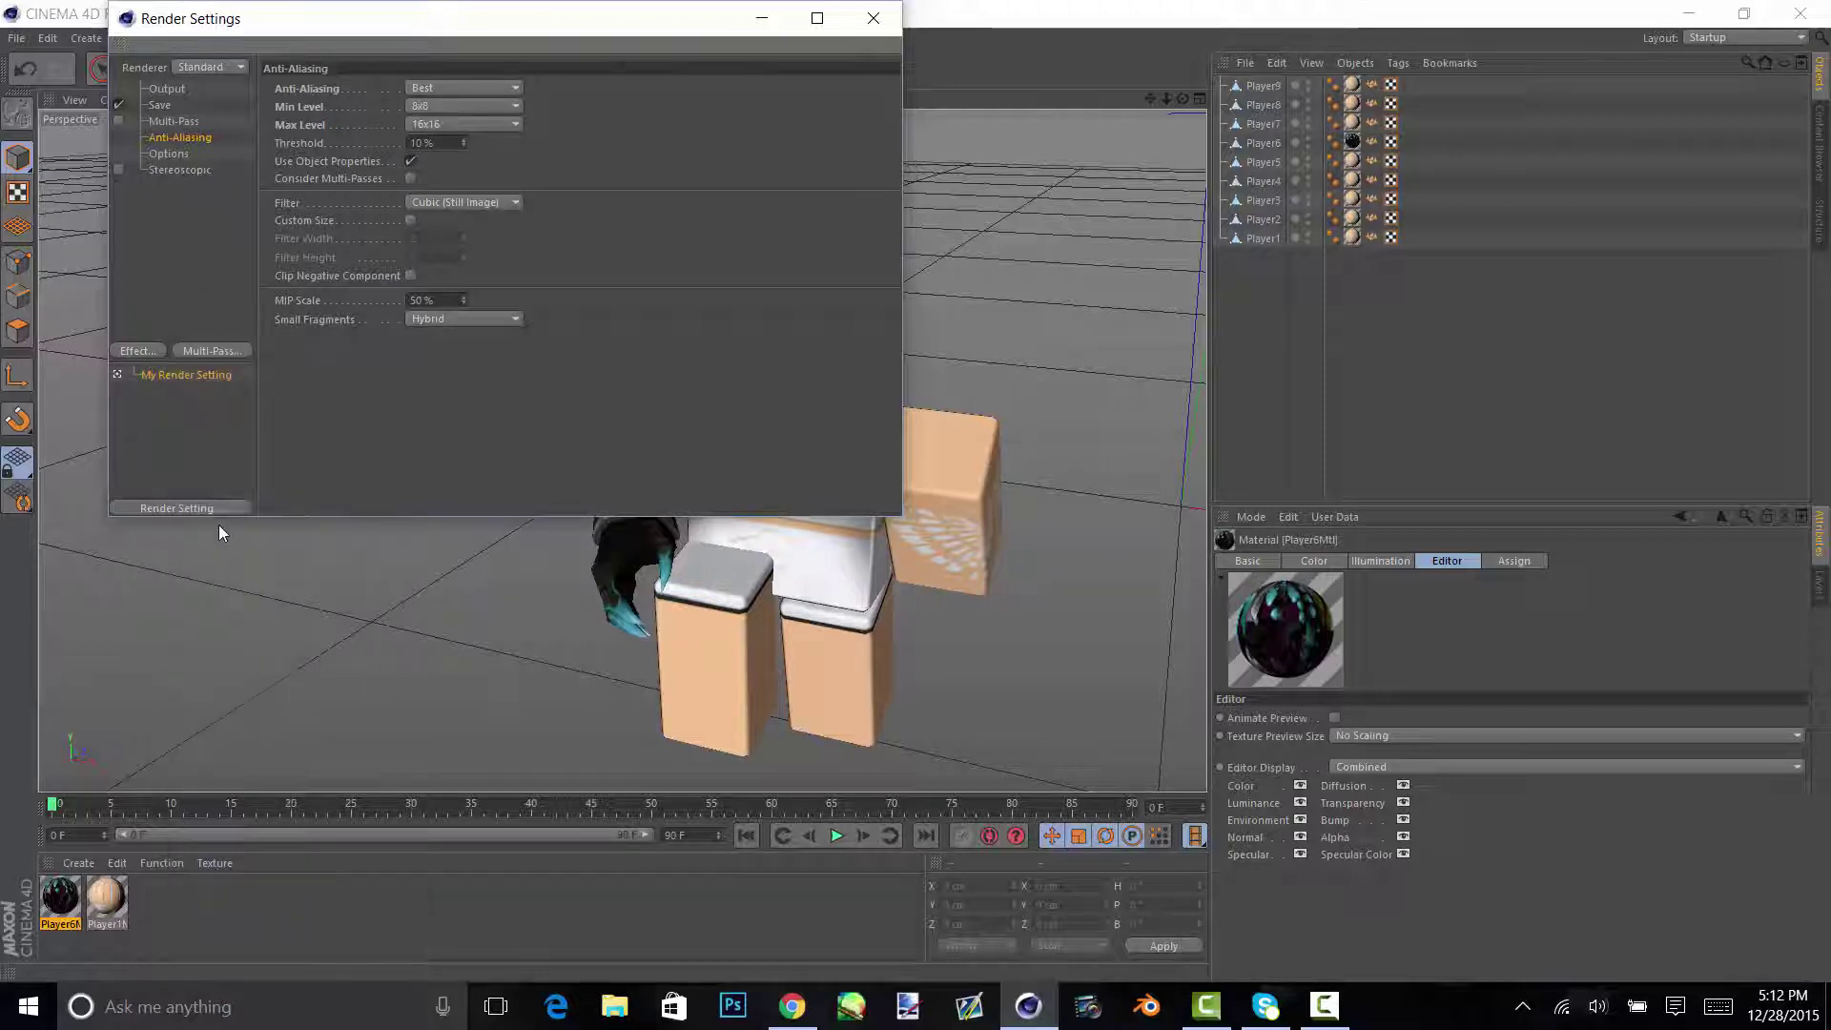
left_click(142, 351)
left_click(208, 473)
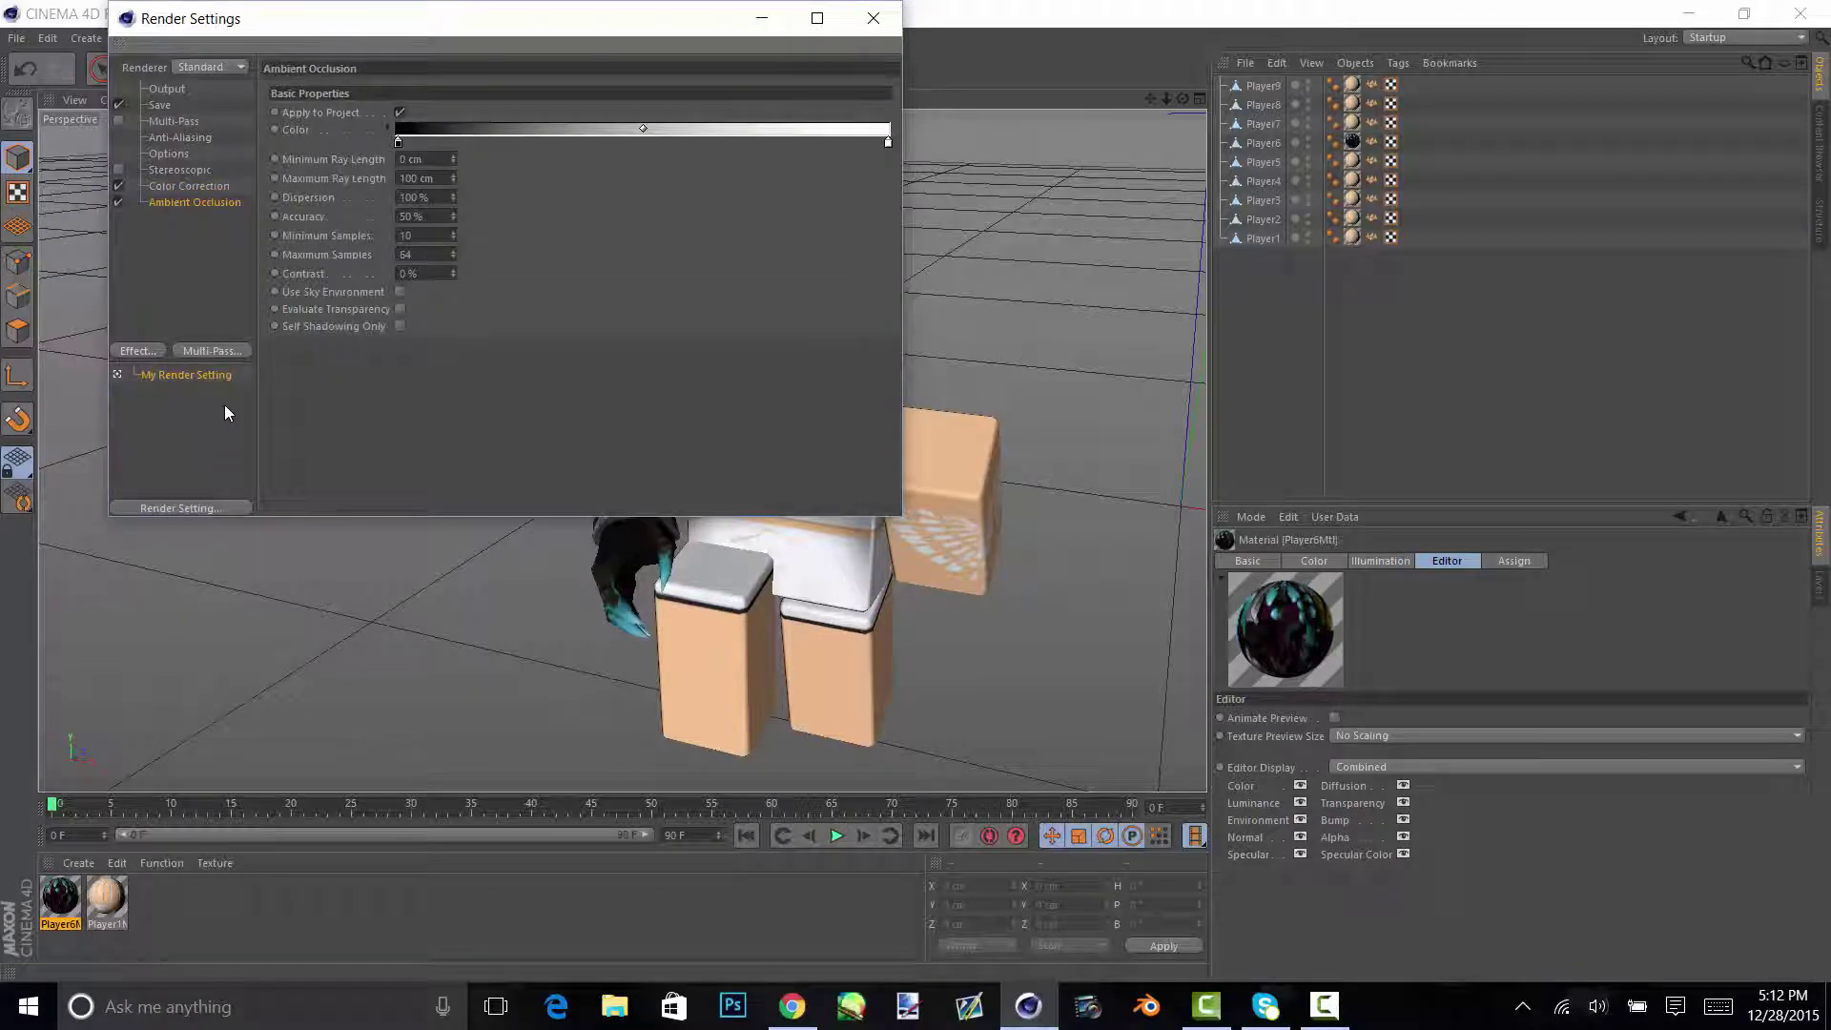
left_click(883, 25)
- Add six default omni light objects to the scene
left_click_drag(797, 349, 872, 333, "alt")
scroll(872, 334, "up", 3)
scroll(872, 334, "down", 4)
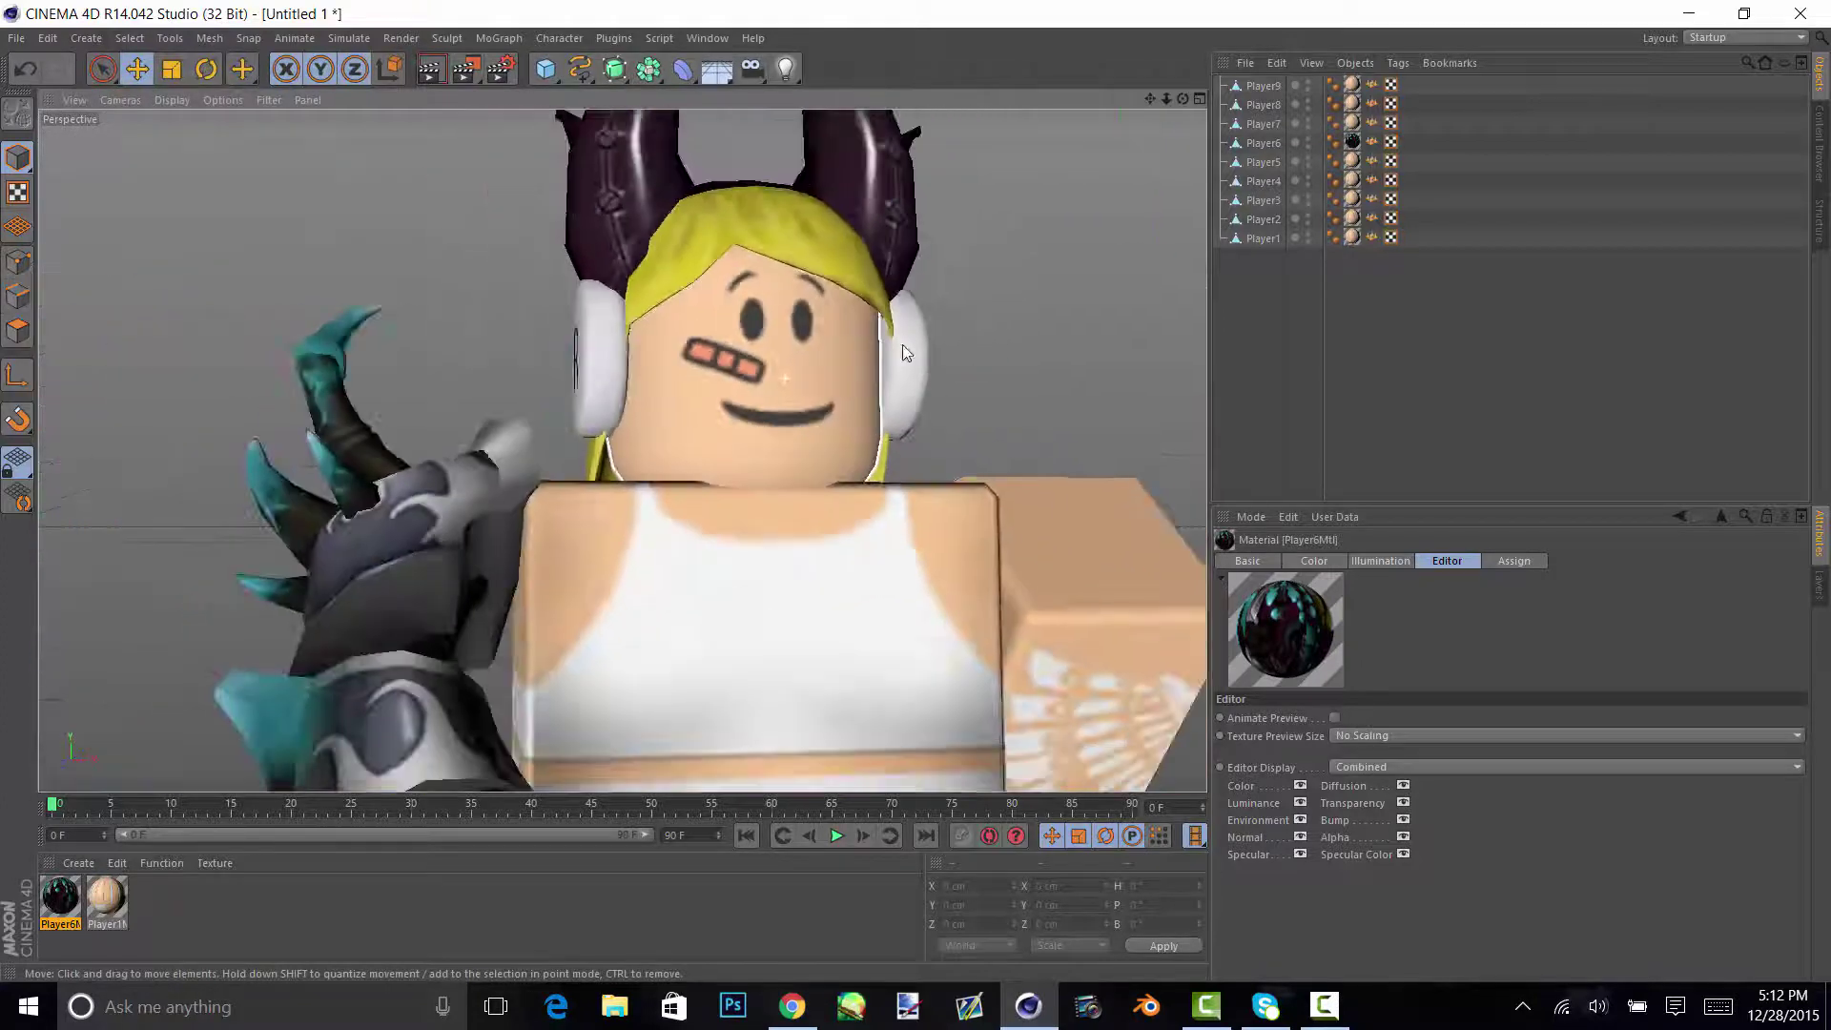
left_click_drag(774, 435, 811, 410, "alt")
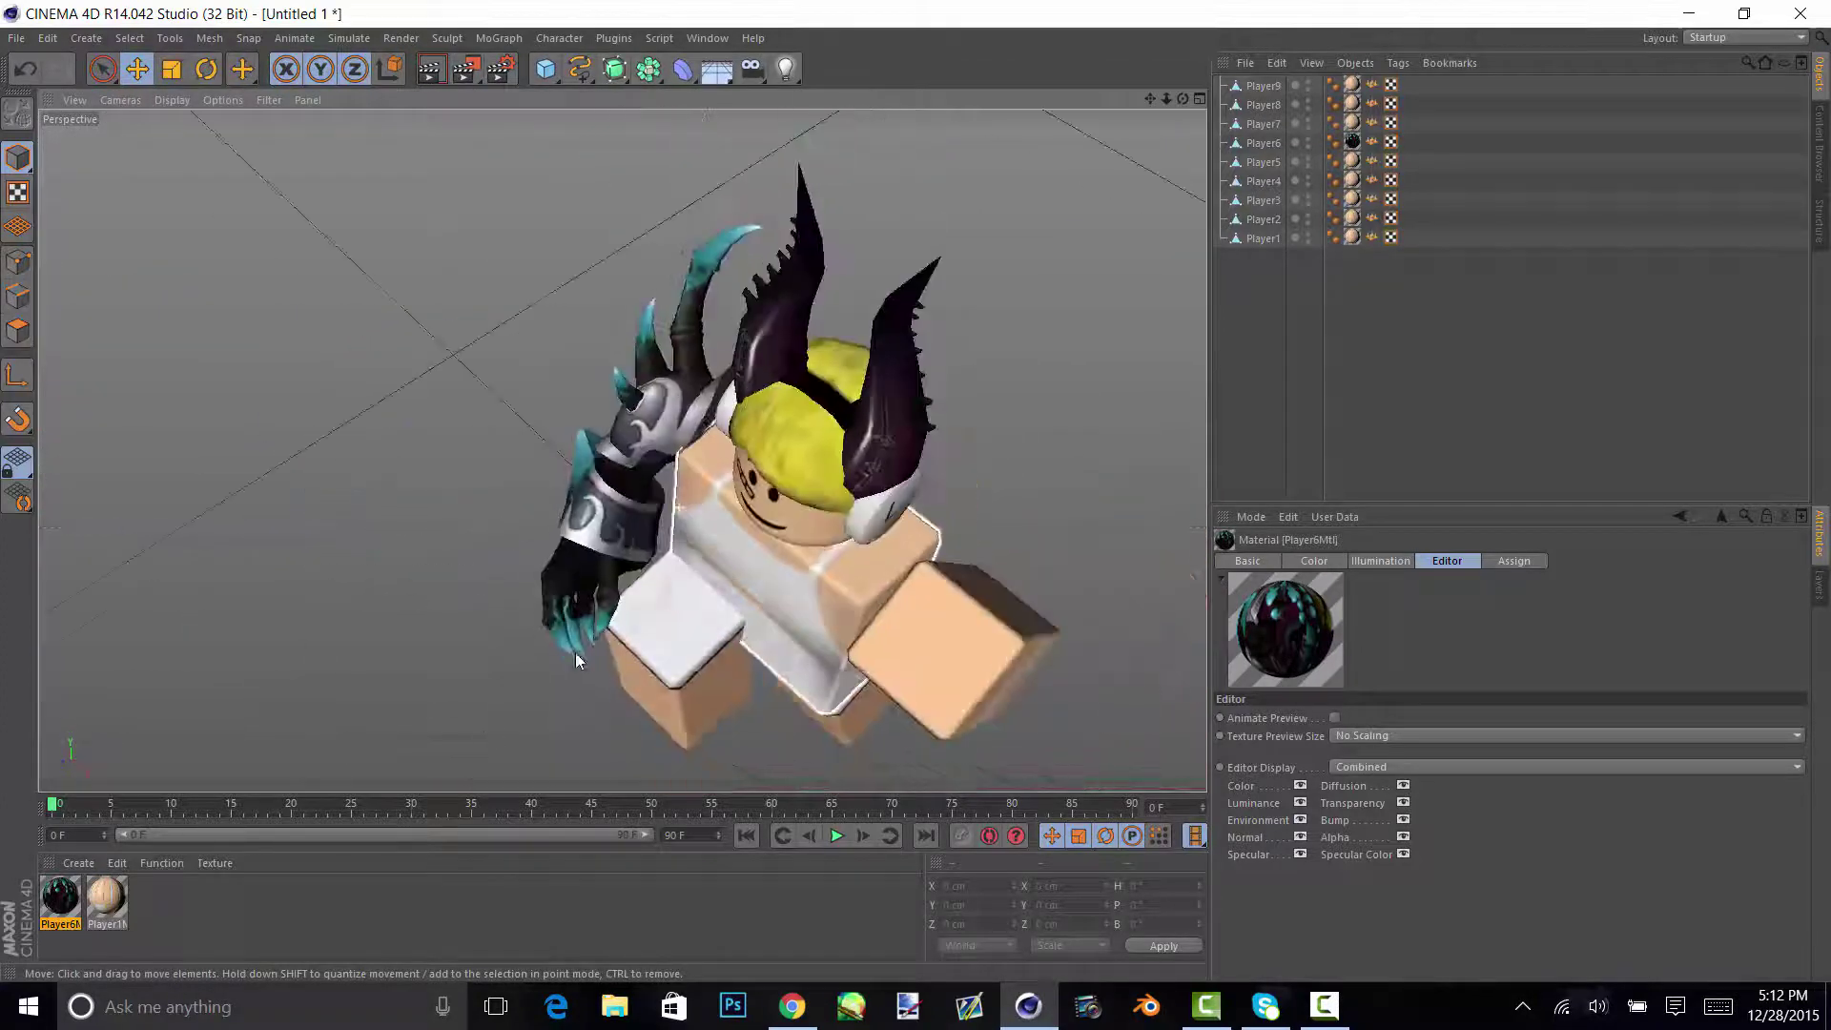
scroll(658, 620, "down", 5)
scroll(707, 575, "down", 5)
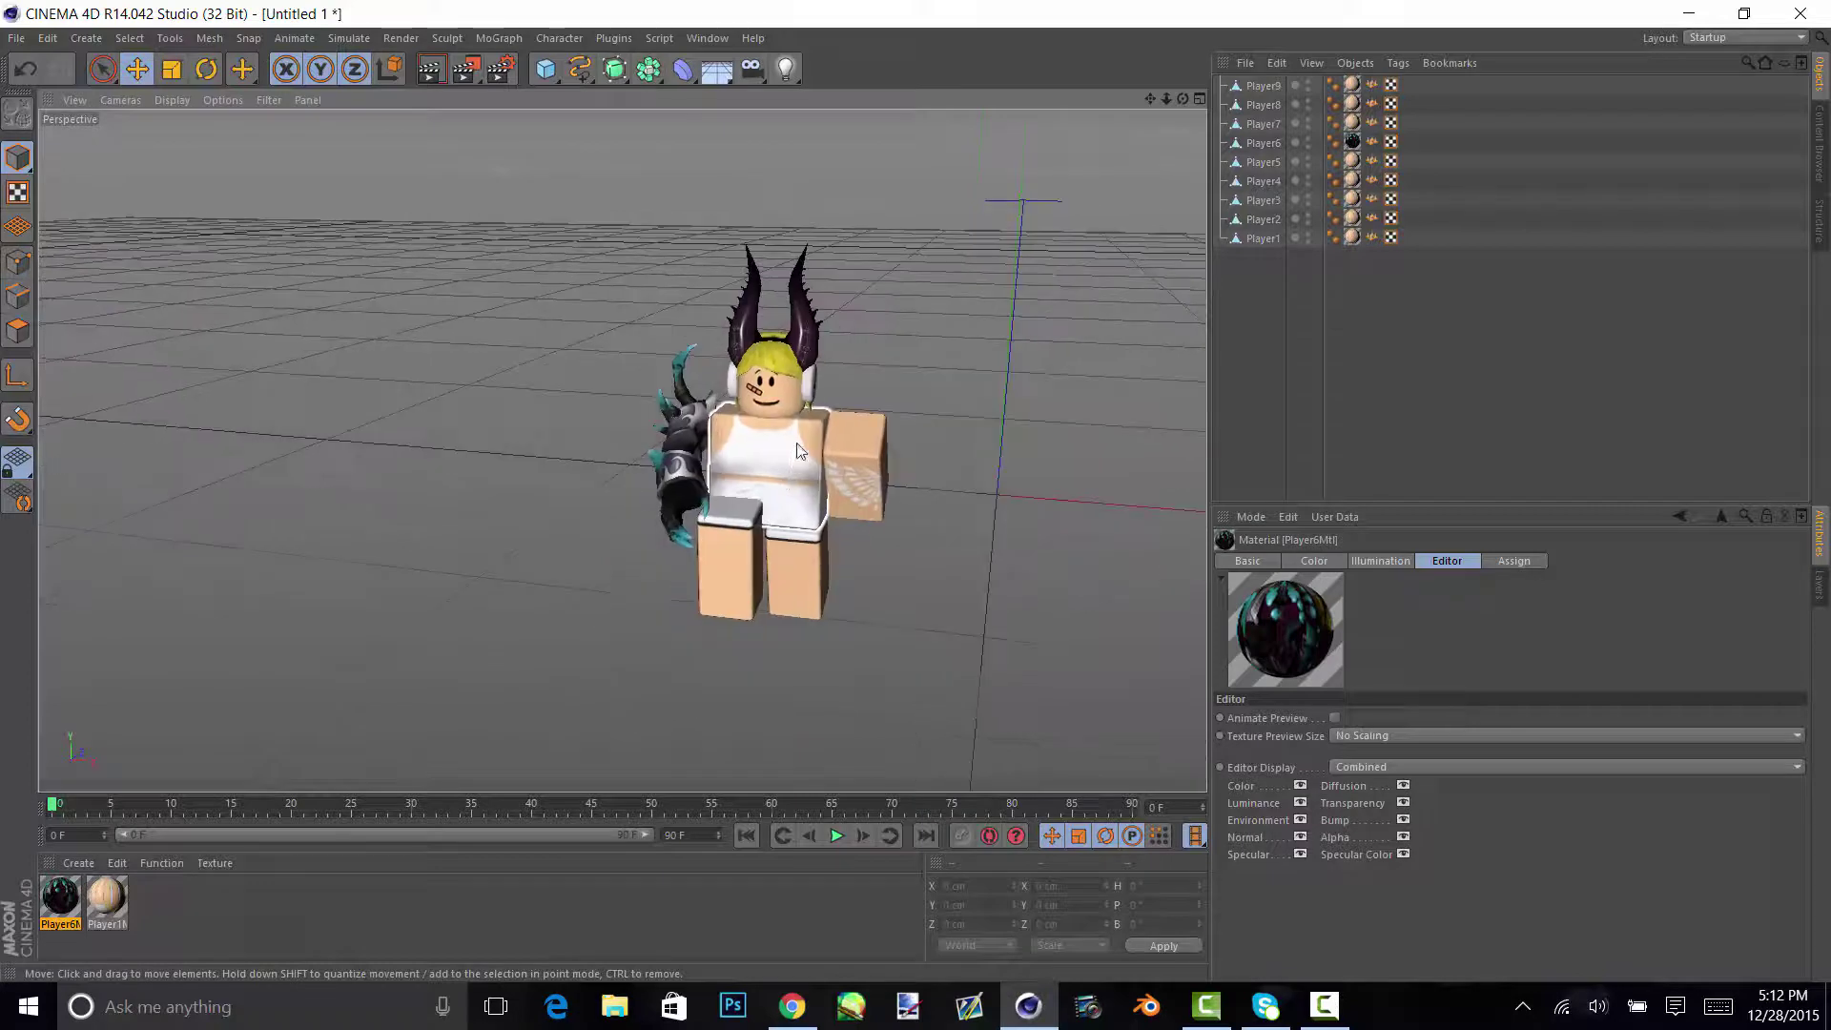
left_click_drag(733, 555, 718, 564, "alt")
left_click(785, 69)
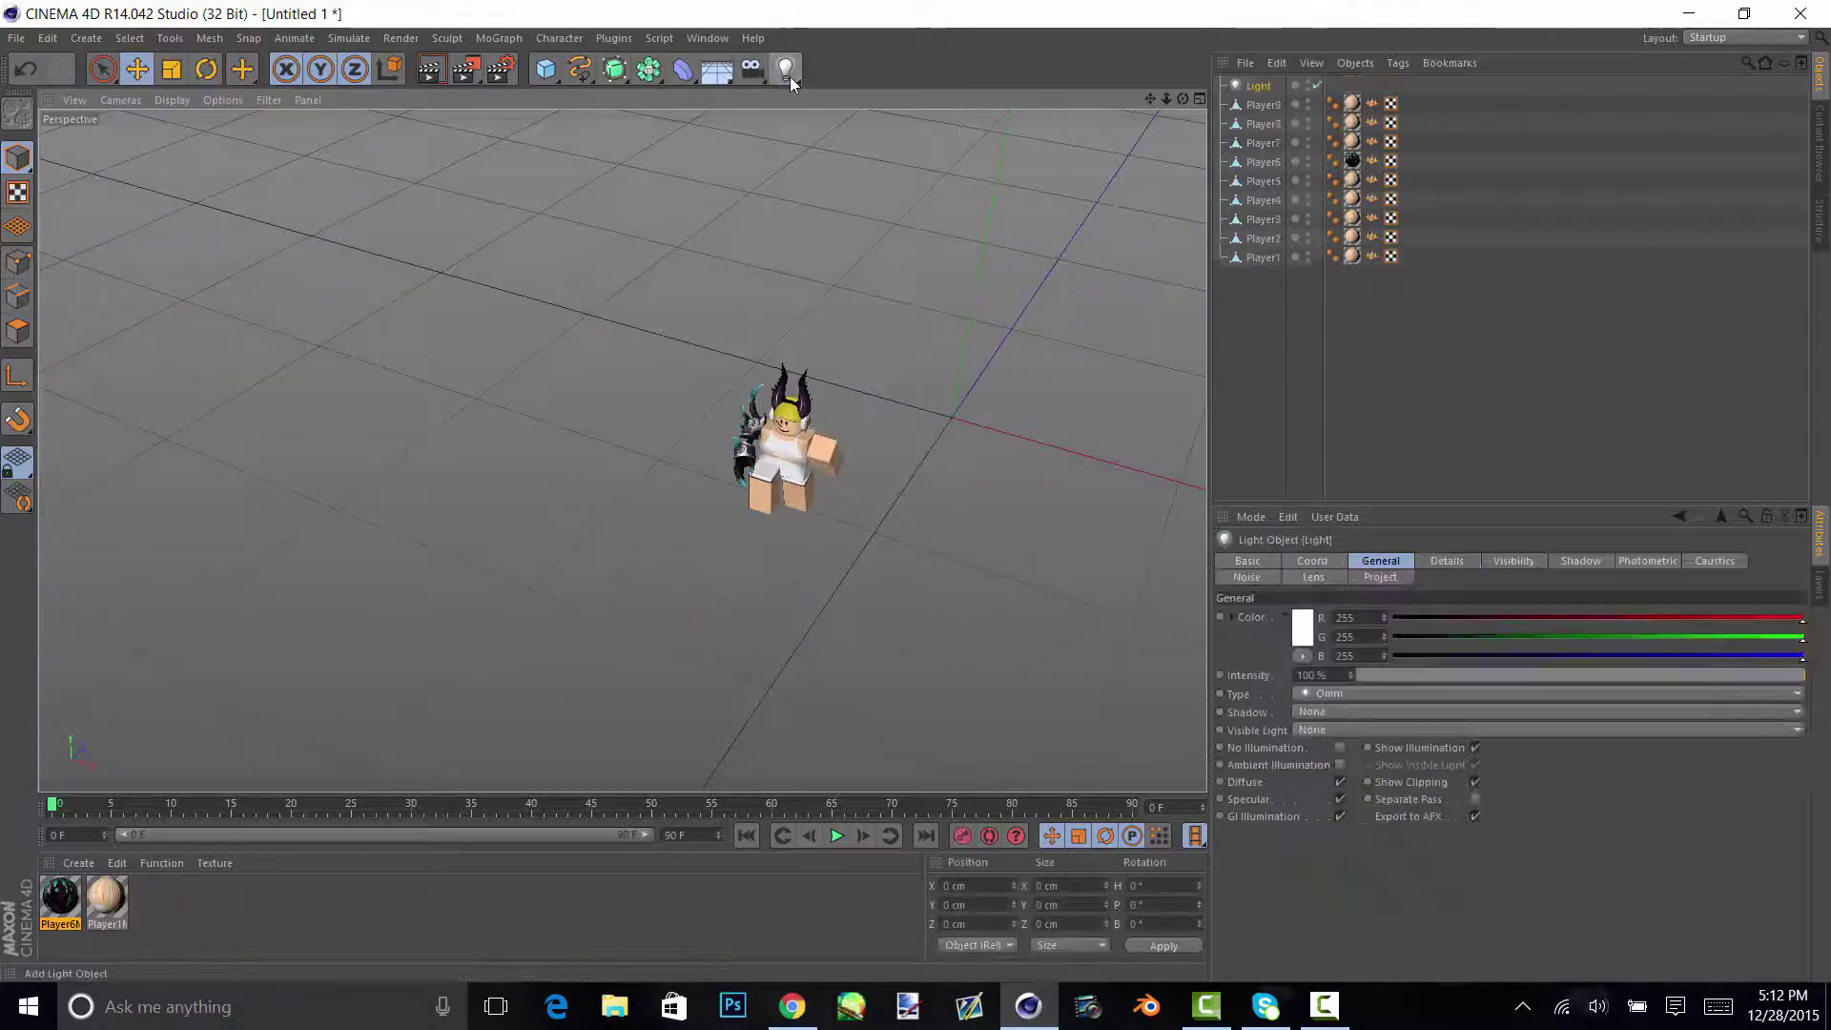
left_click(786, 69)
left_click(786, 69)
left_click(787, 70)
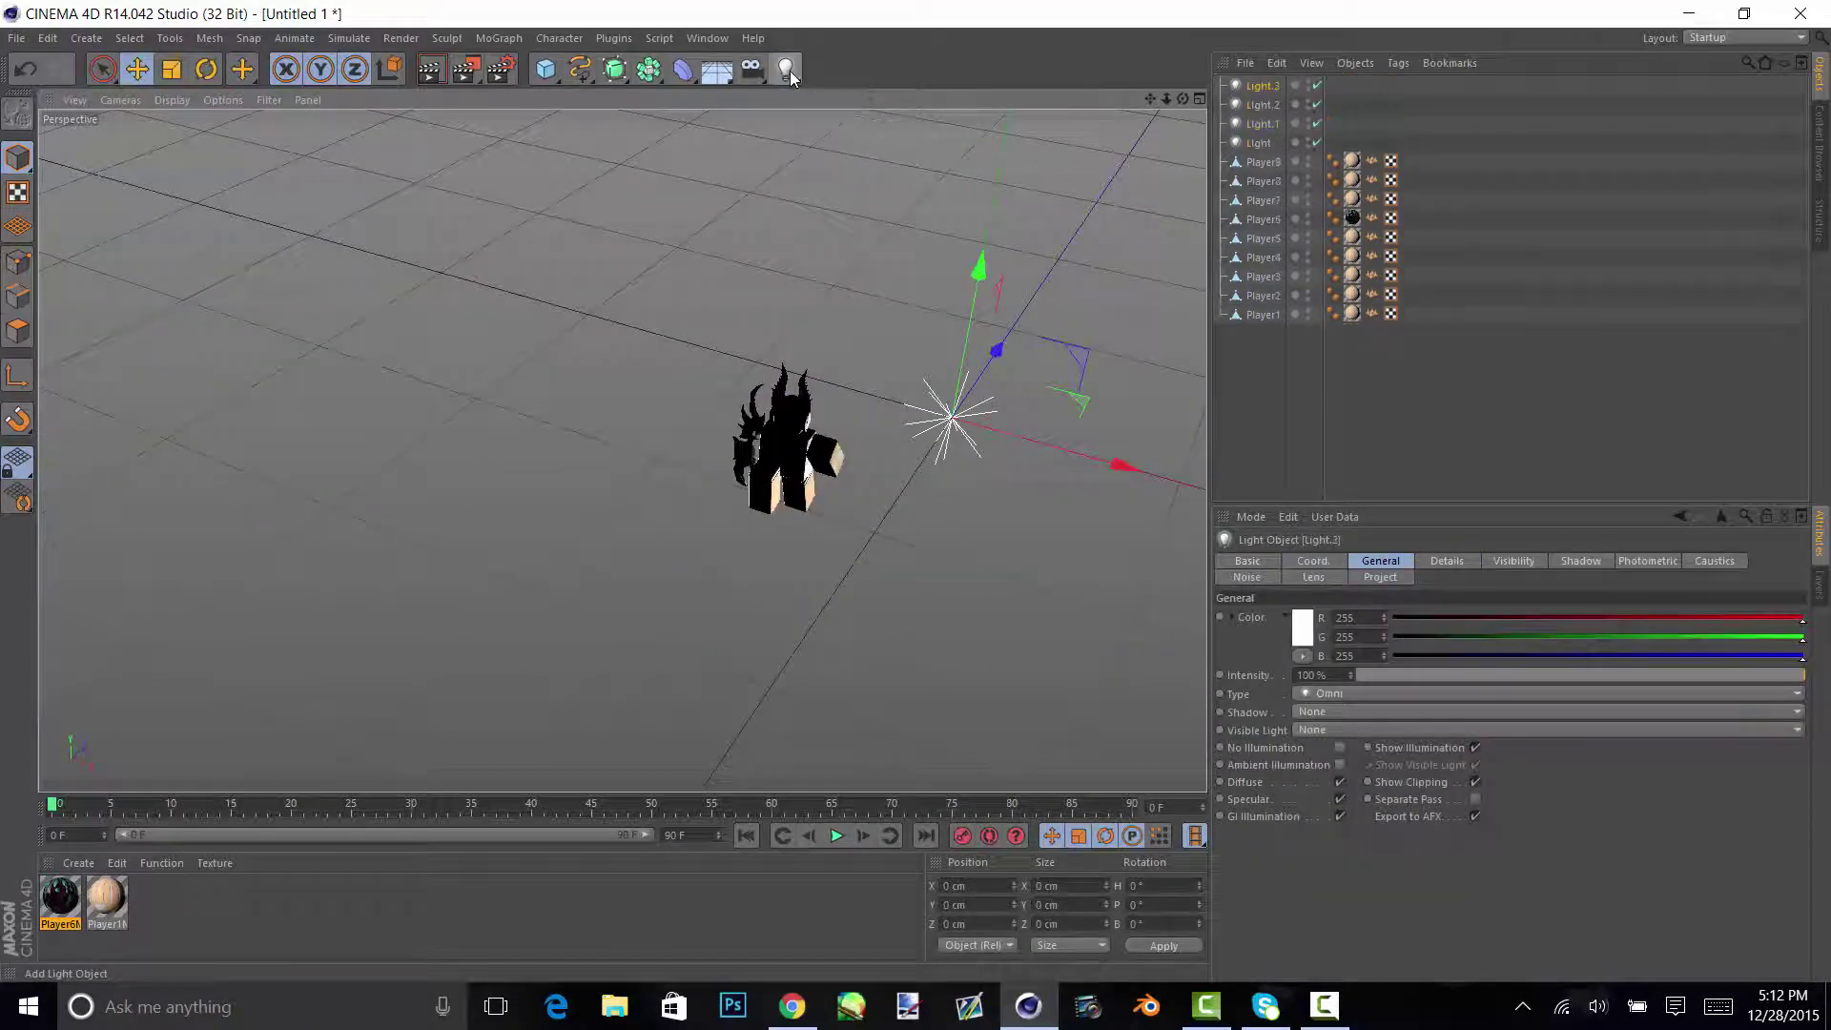
left_click(788, 70)
left_click(788, 70)
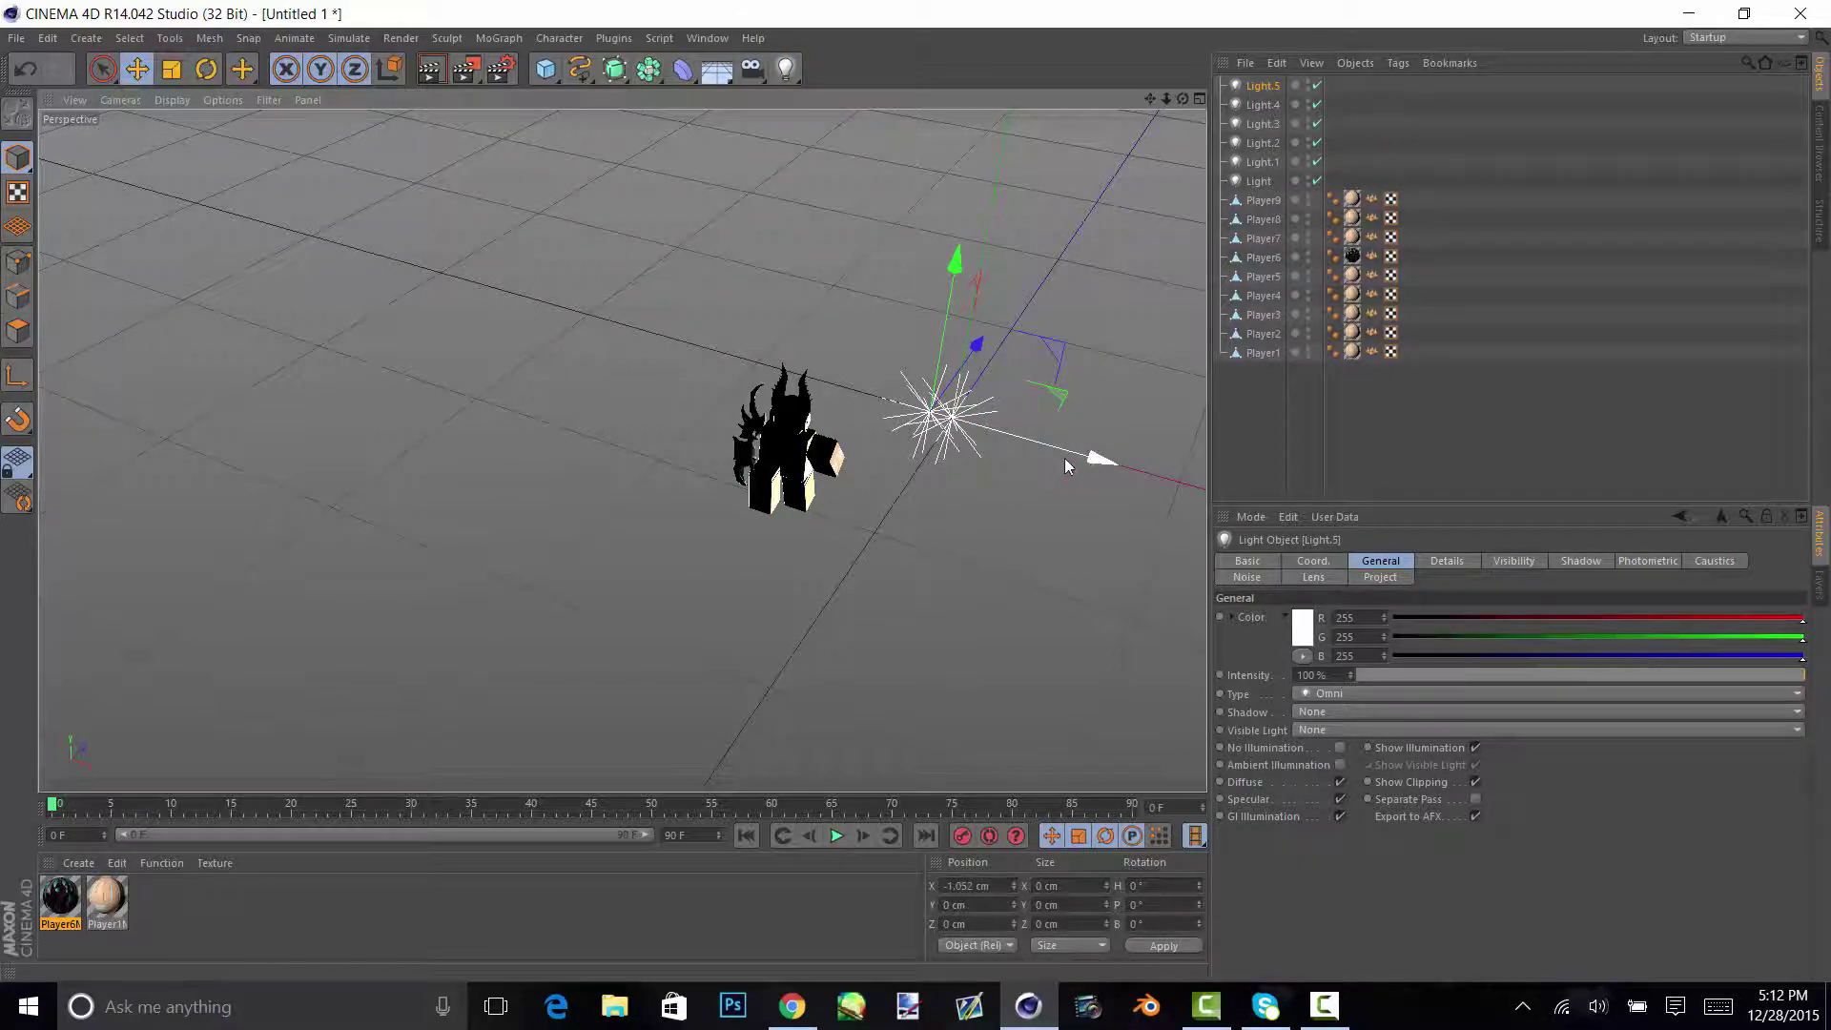
- Raise Light.5 to about 13.5 cm above the floor behind the character and move Light.4 along Z to about -27 cm
left_click_drag(1078, 454, 819, 419)
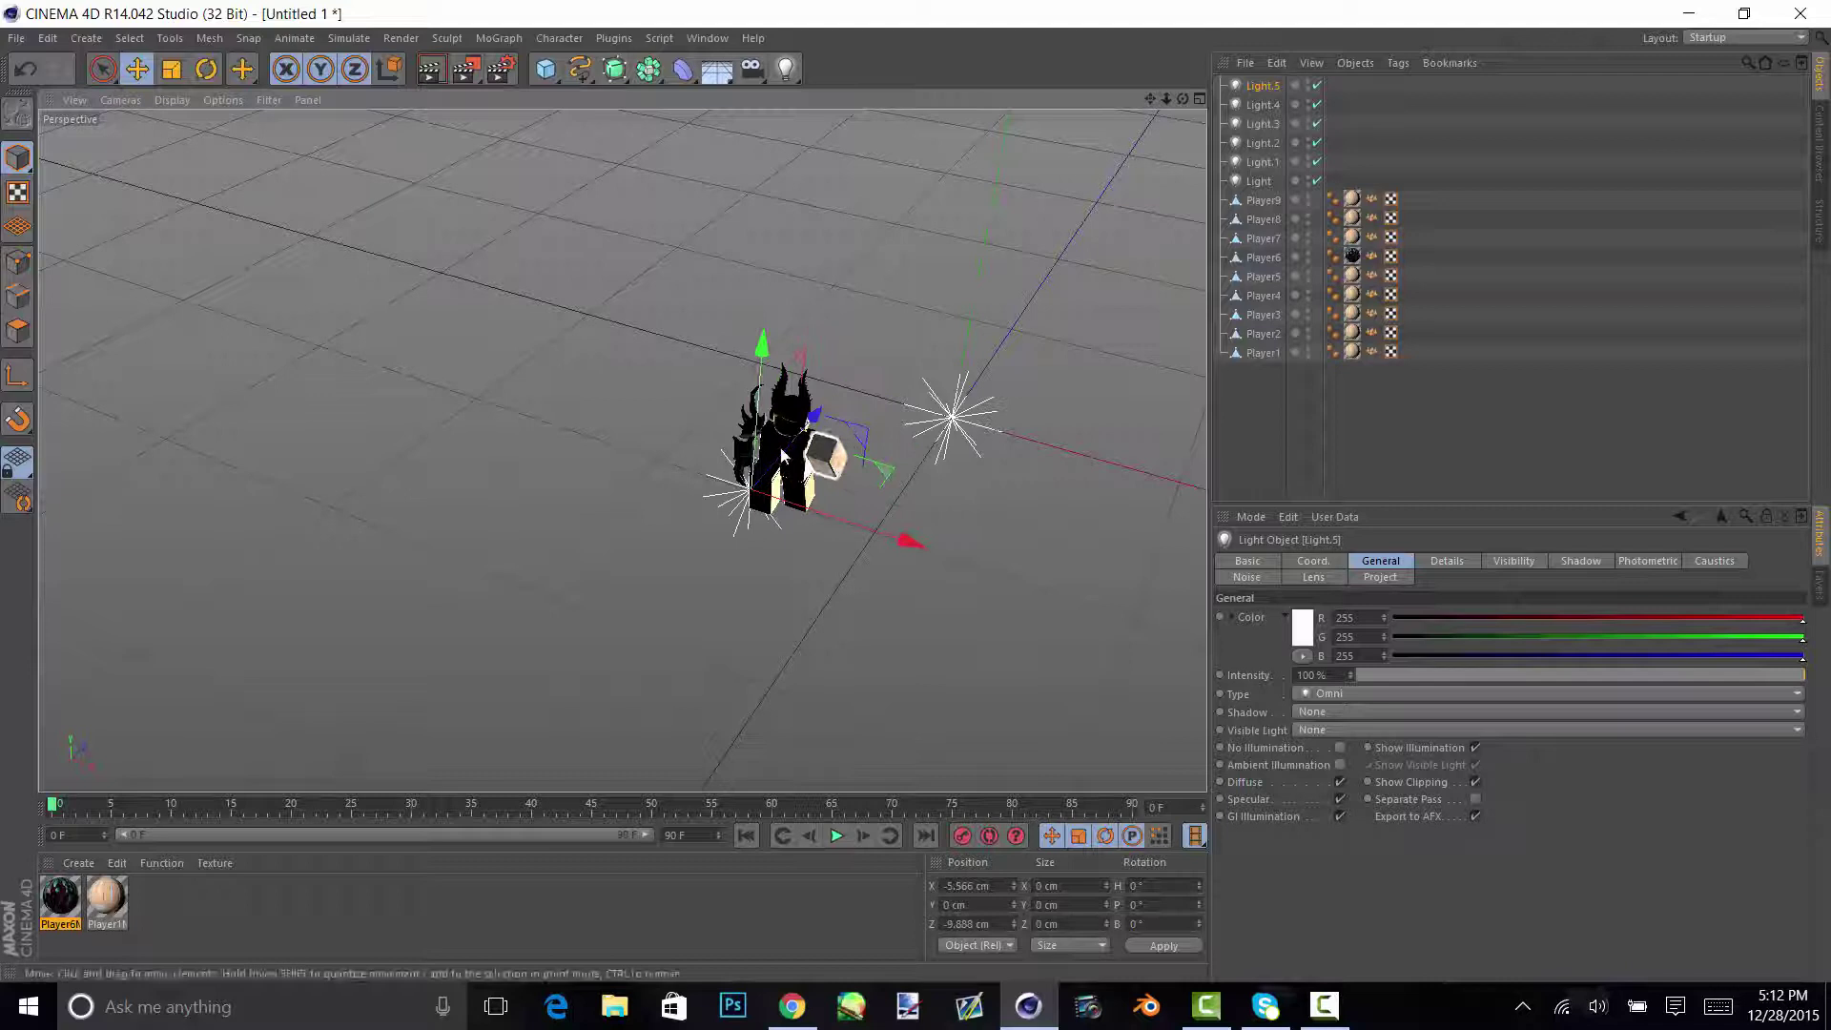
left_click_drag(763, 353, 787, 123)
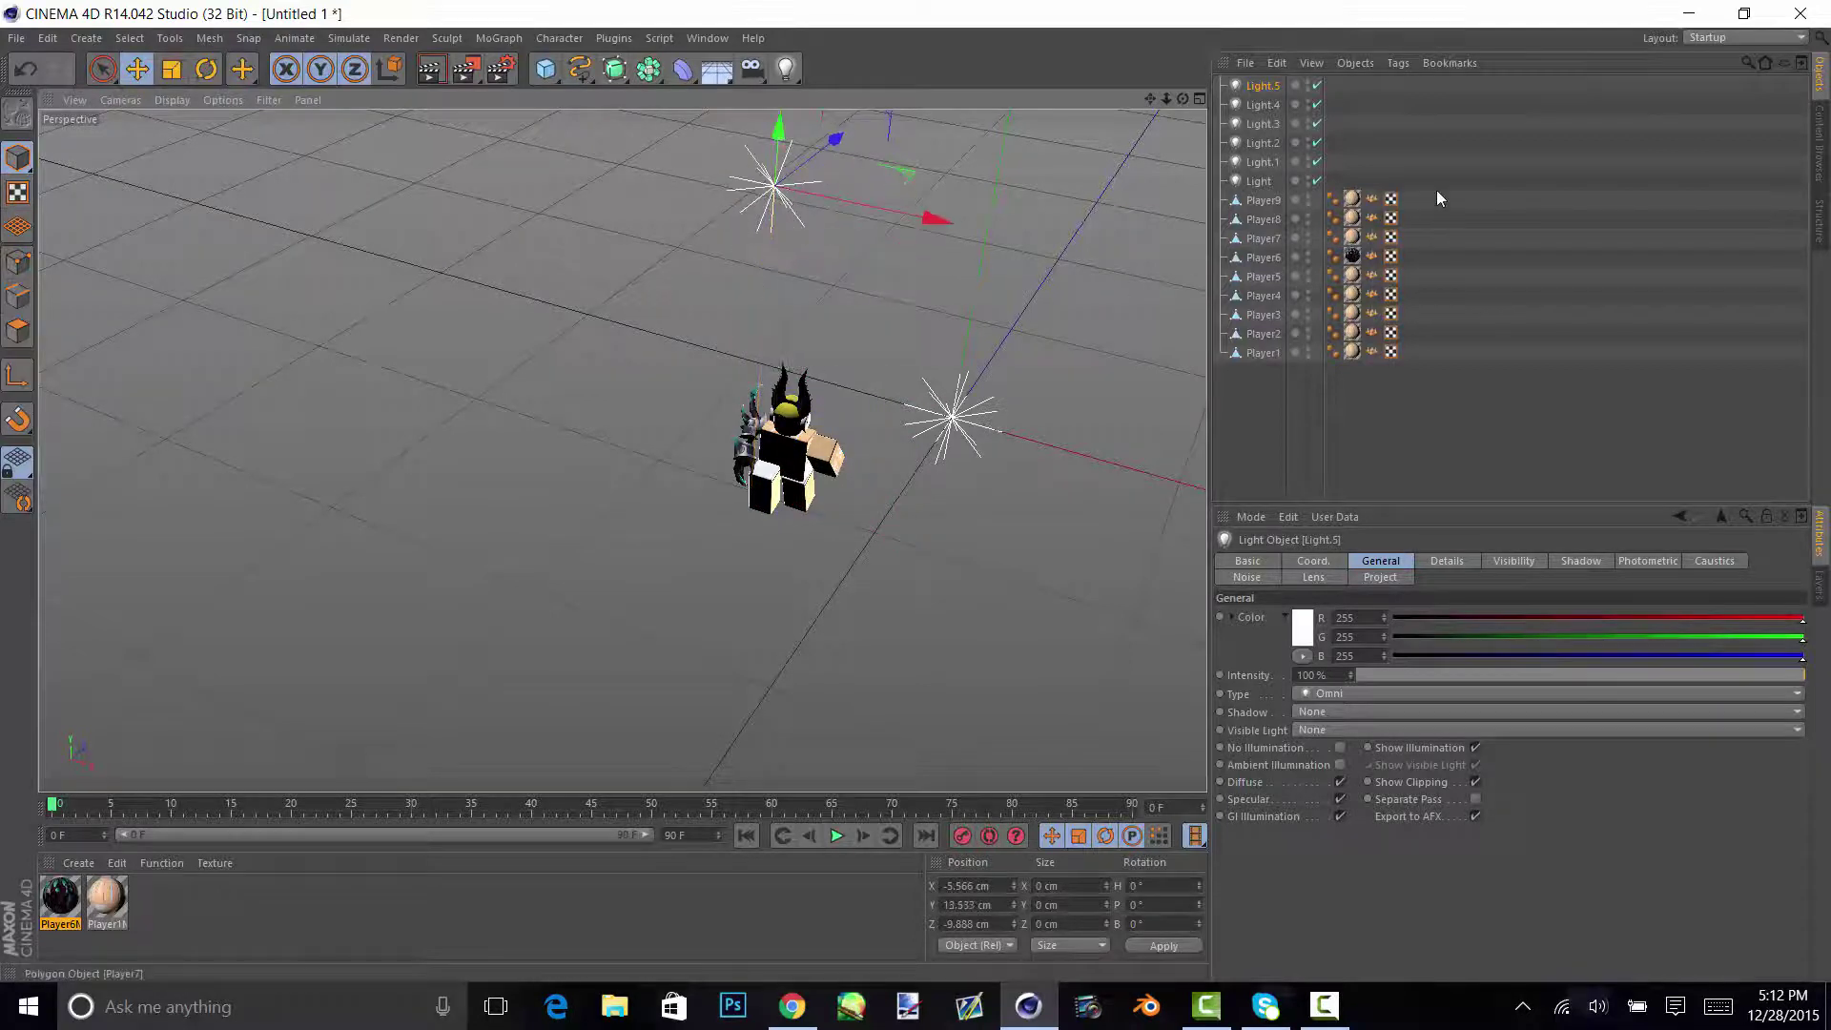
left_click(1261, 105)
left_click_drag(1001, 355, 620, 658)
- Move Light.3 along Z to about -11 cm, in front of the character's outstretched arm, and lower it
left_click(1261, 124)
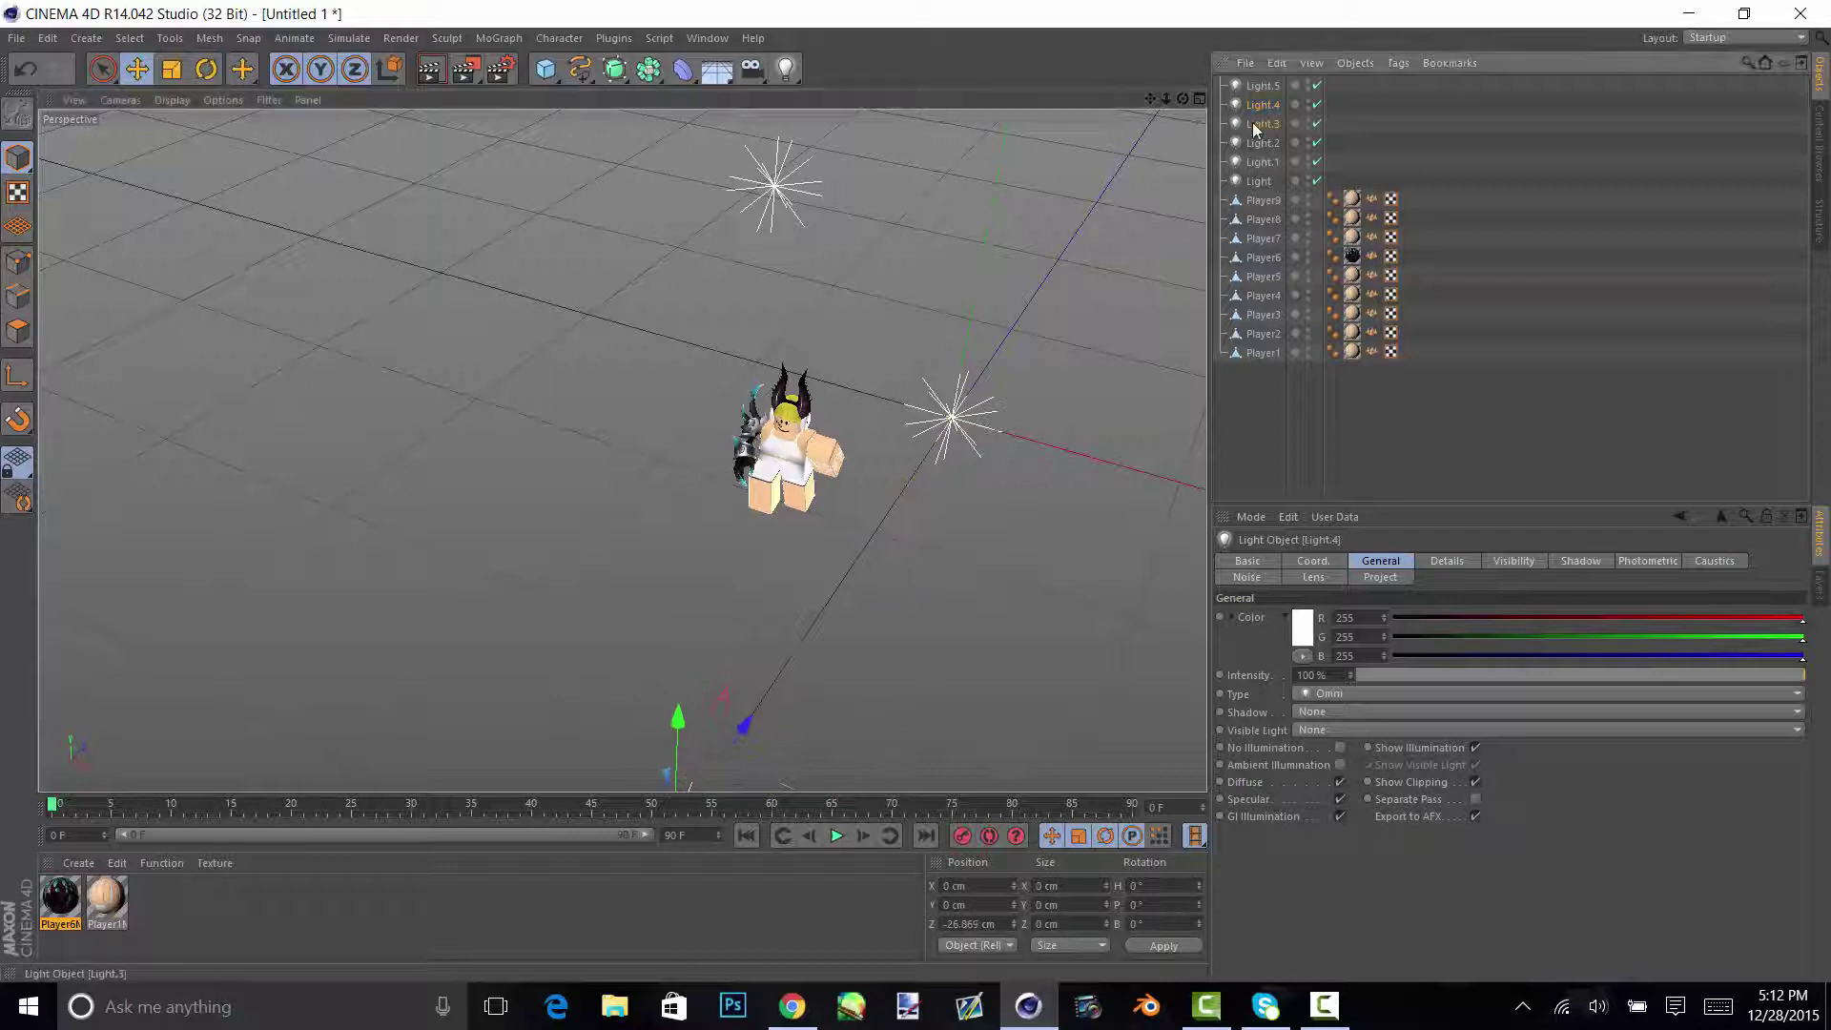
left_click_drag(984, 397, 891, 473)
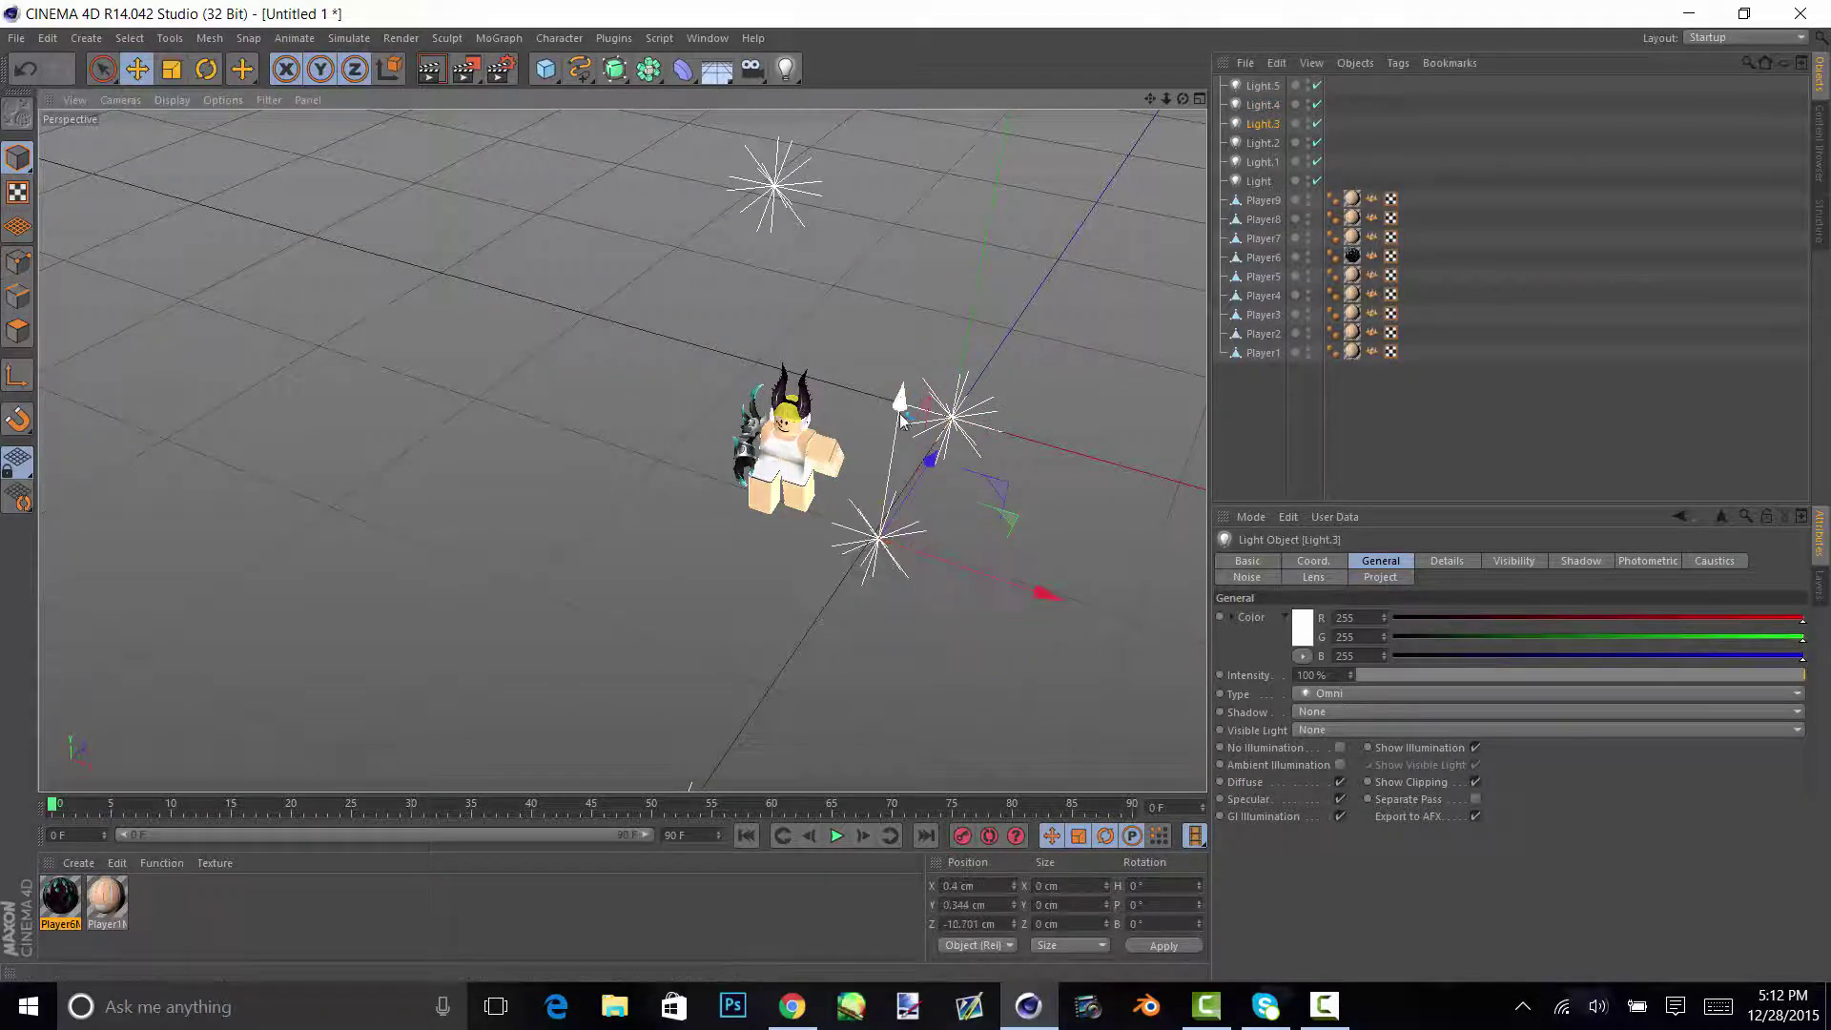
left_click_drag(899, 405, 893, 441)
left_click_drag(893, 440, 882, 518)
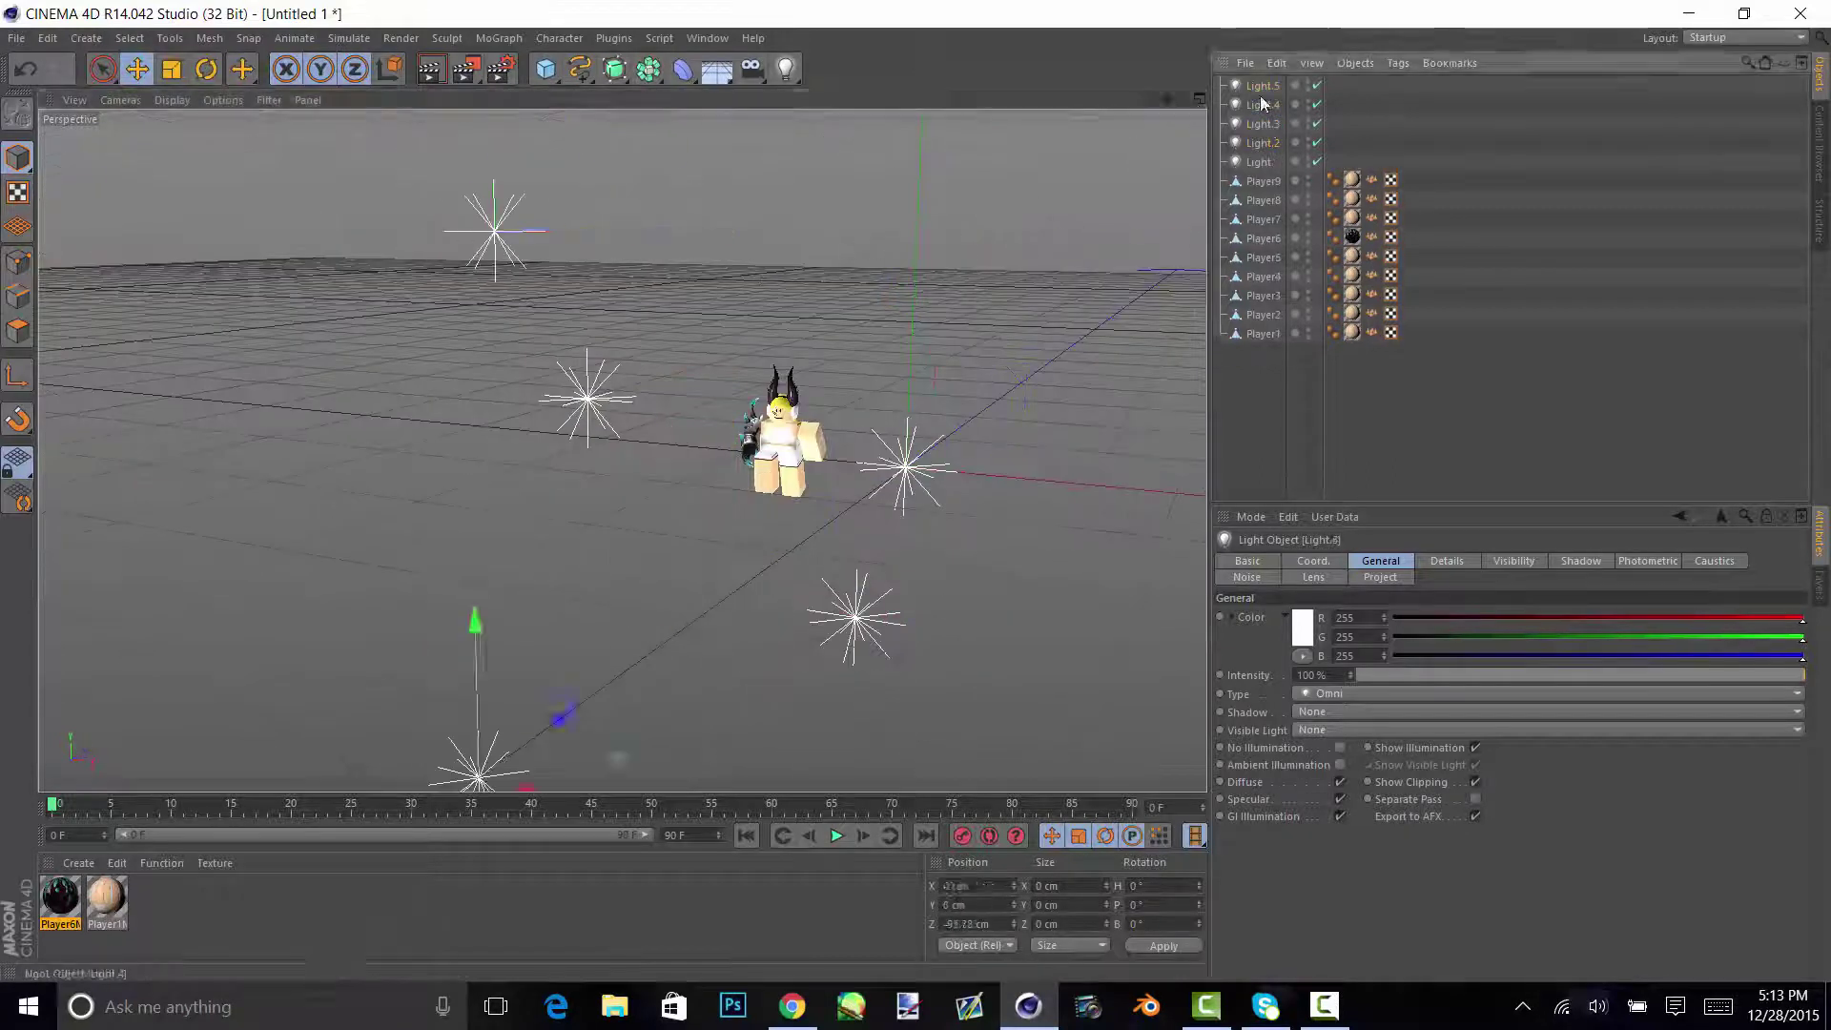
- Go through the remaining lights and reposition Light.5 at about X -17.5, Y 12.5 and Z -9.4 cm
left_click_drag(470, 756, 496, 315, "alt")
left_click(1263, 143)
left_click(1269, 160)
left_click(1263, 86)
left_click_drag(683, 544, 703, 570)
left_click(1263, 124)
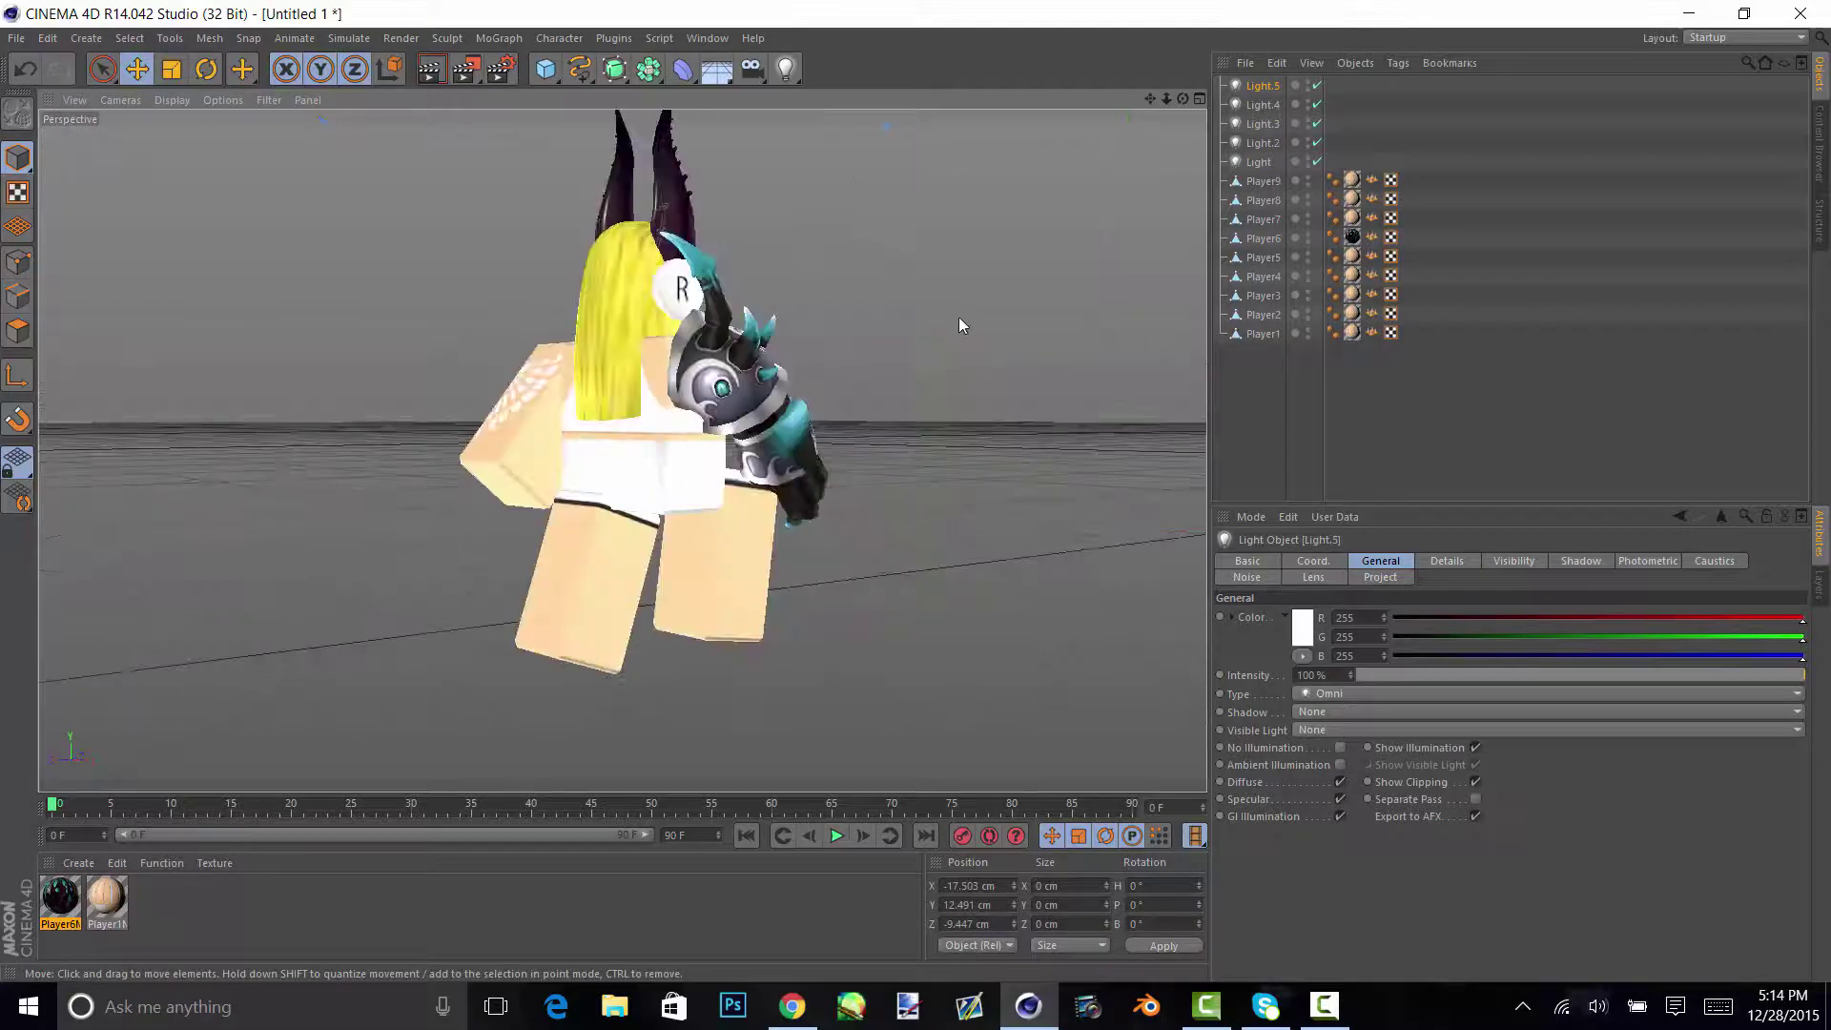
- Render the lit character from the front in the Picture Viewer and maximize the viewer
left_click_drag(958, 316, 729, 531, "alt")
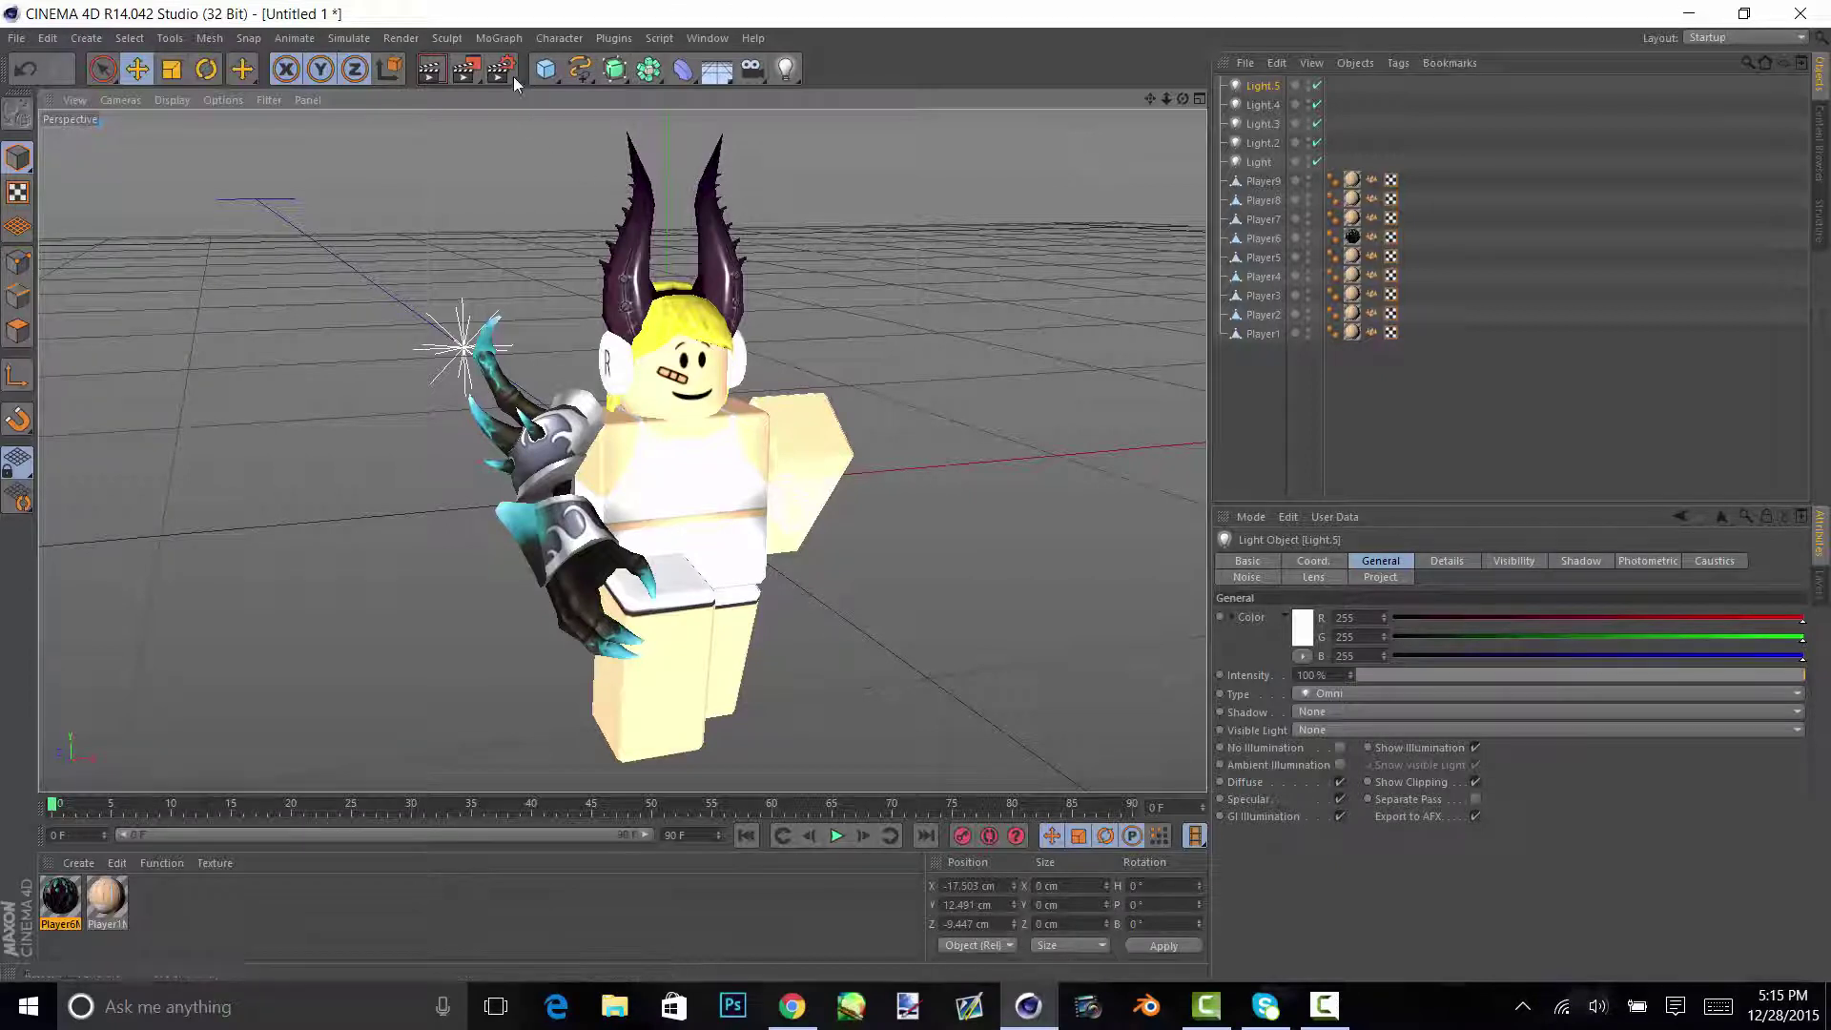
left_click(469, 69)
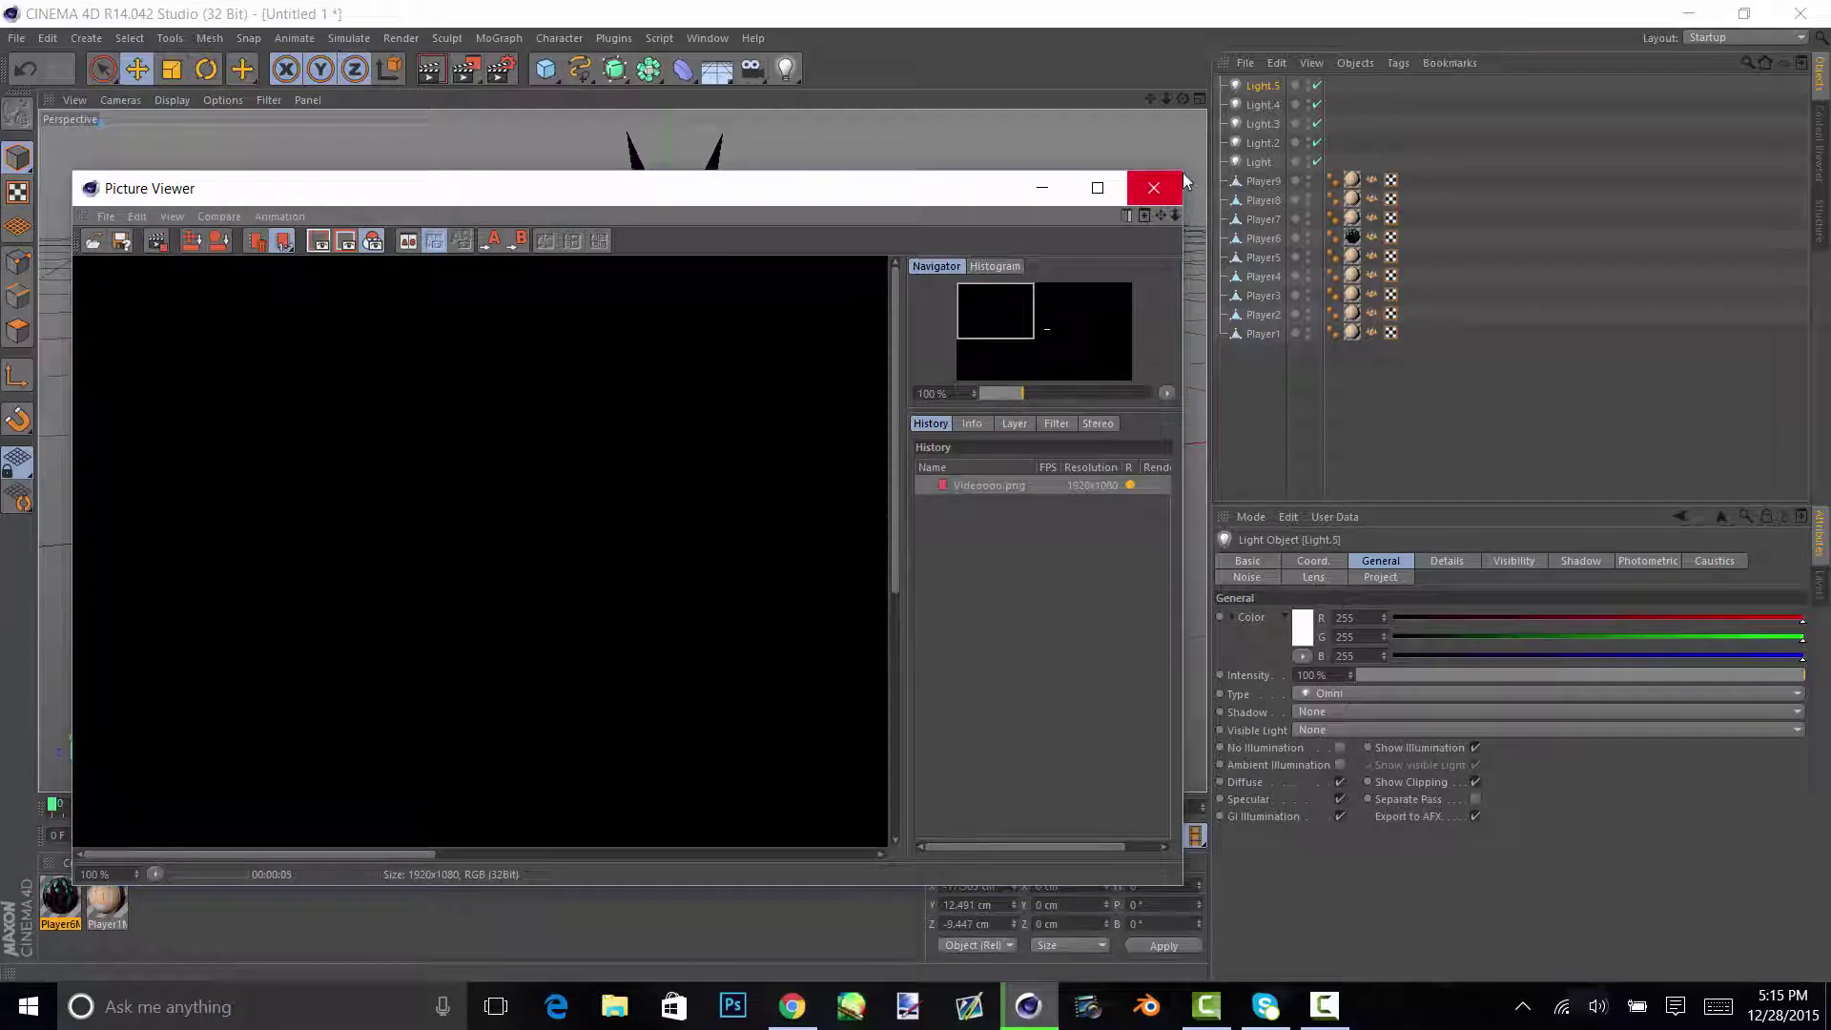
left_click(1097, 187)
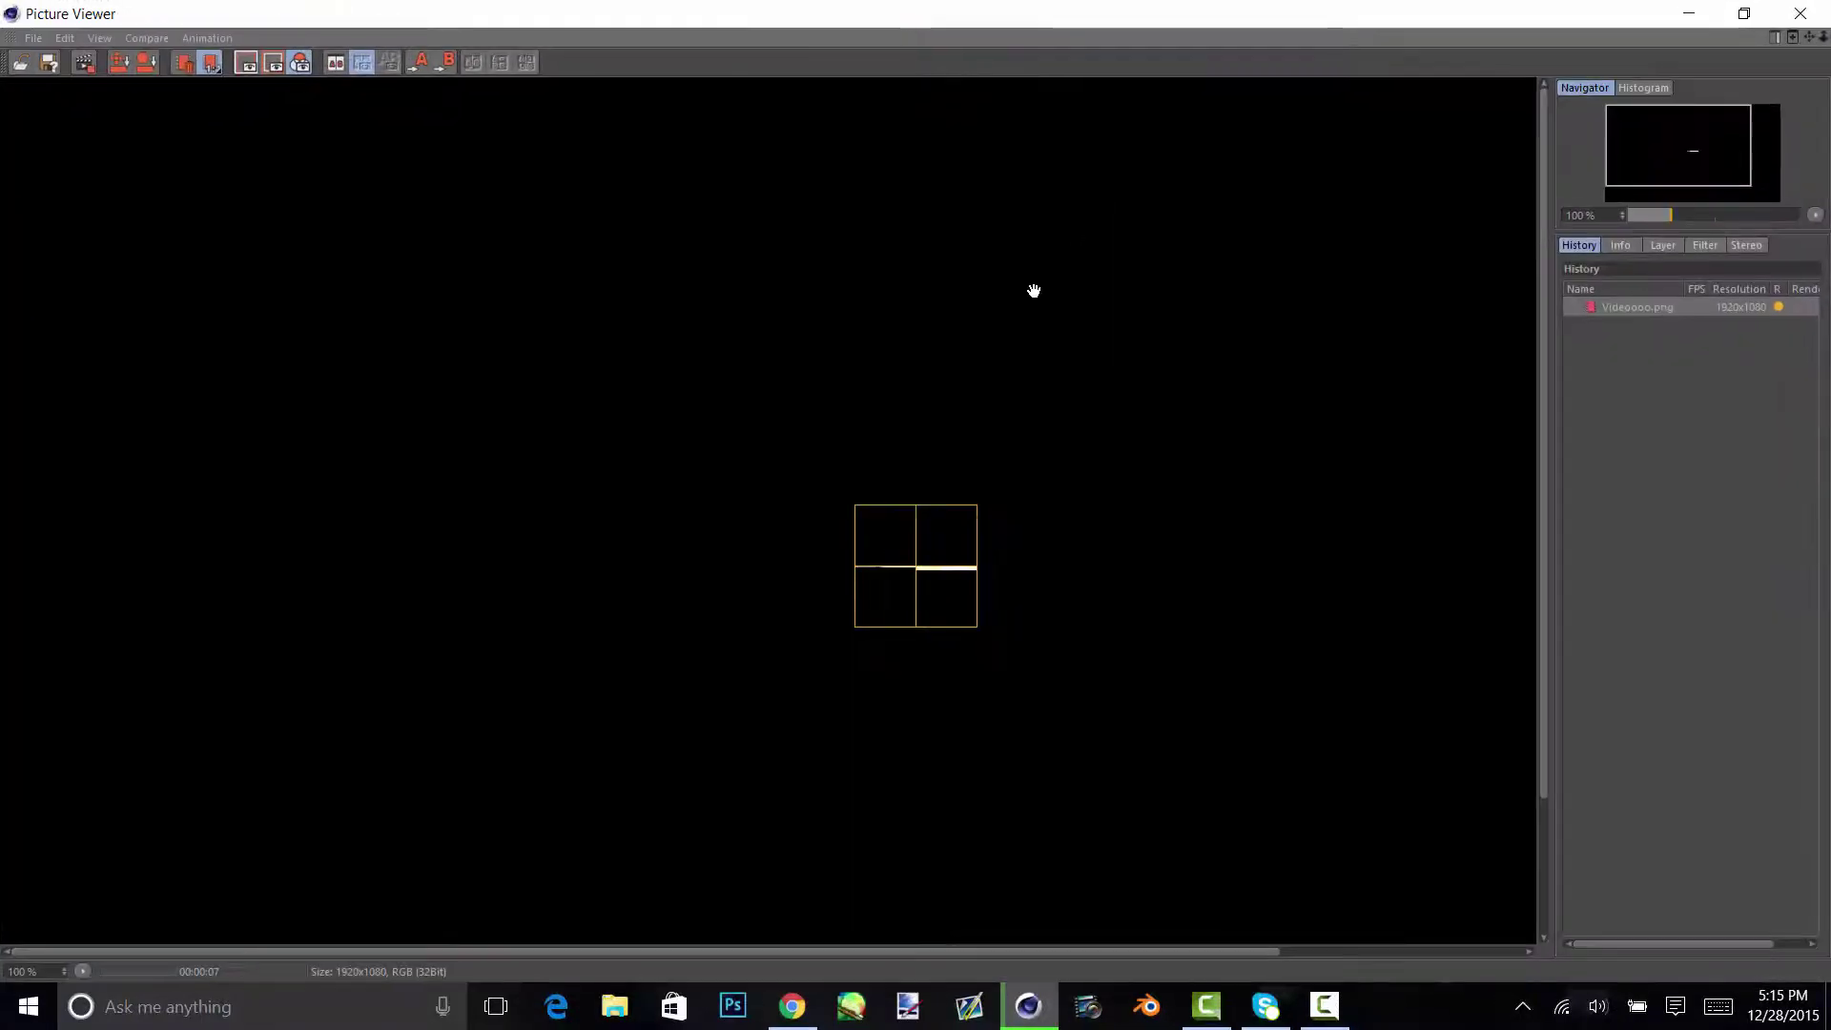
- Examine the render in the Picture Viewer, checking the whole figure and the edge quality of the arm armour and face
scroll(928, 534, "down", 2)
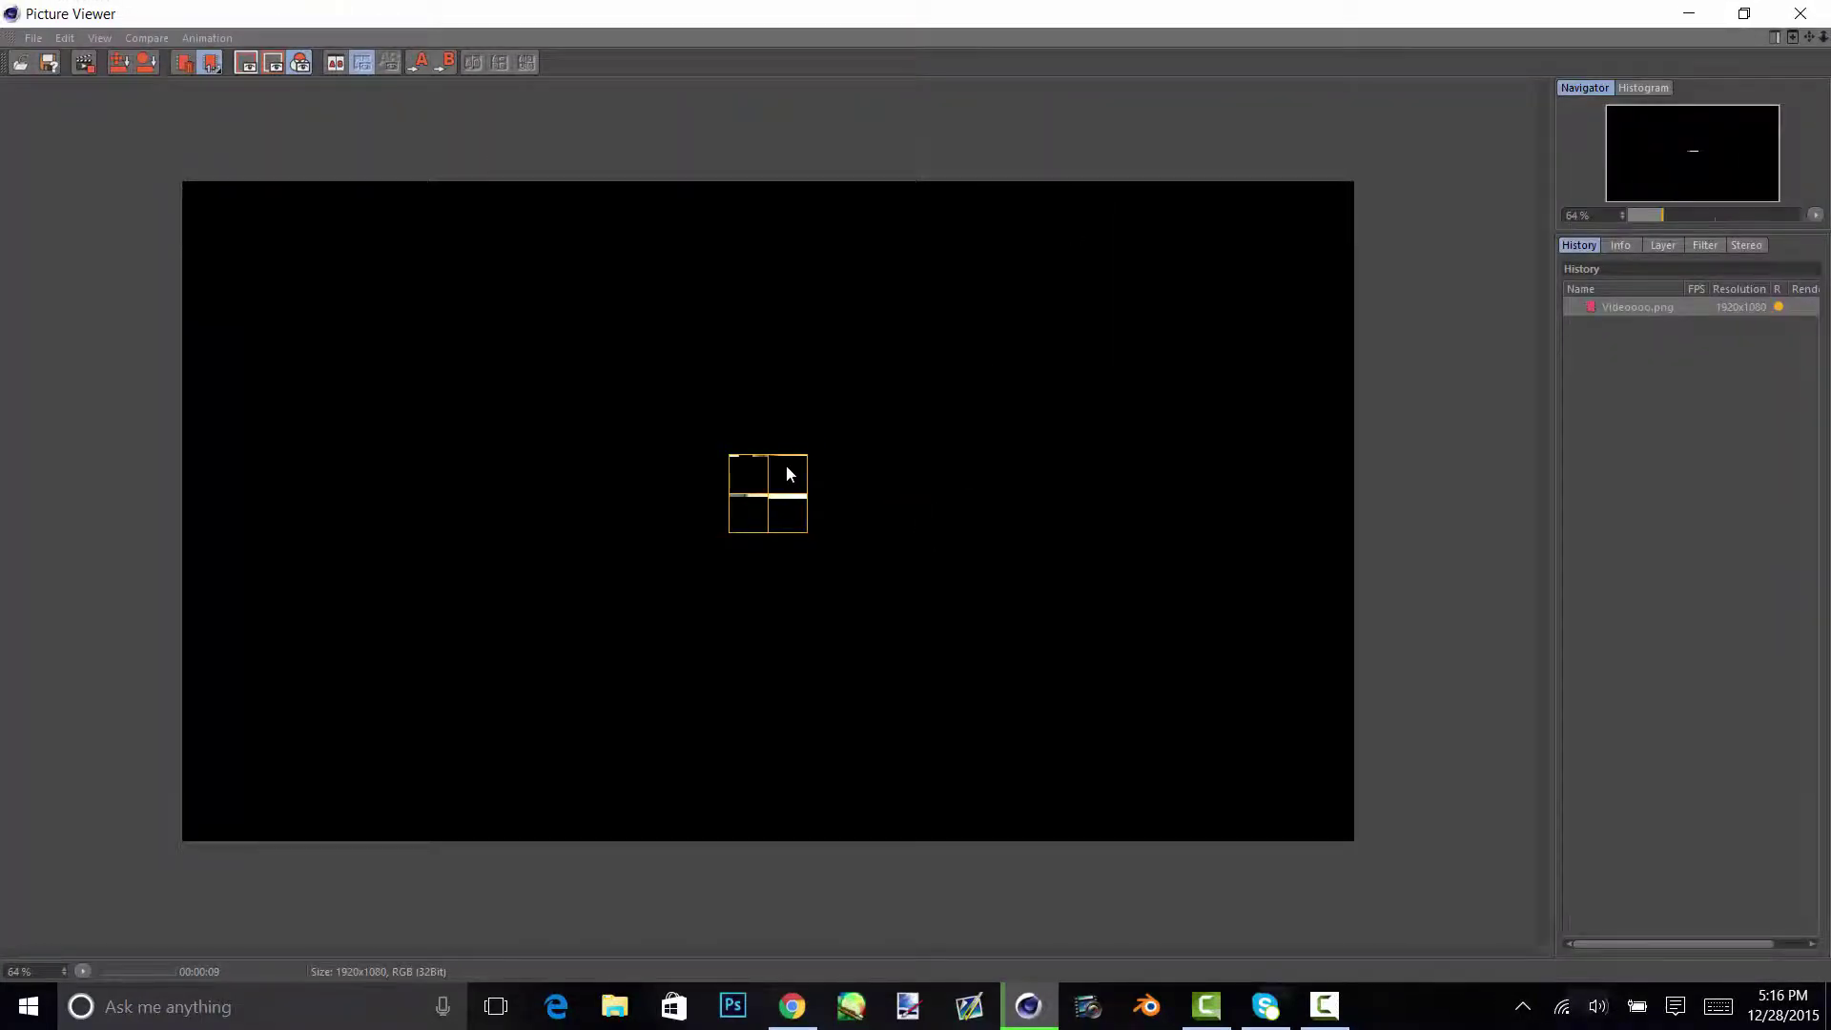
scroll(786, 465, "up", 6)
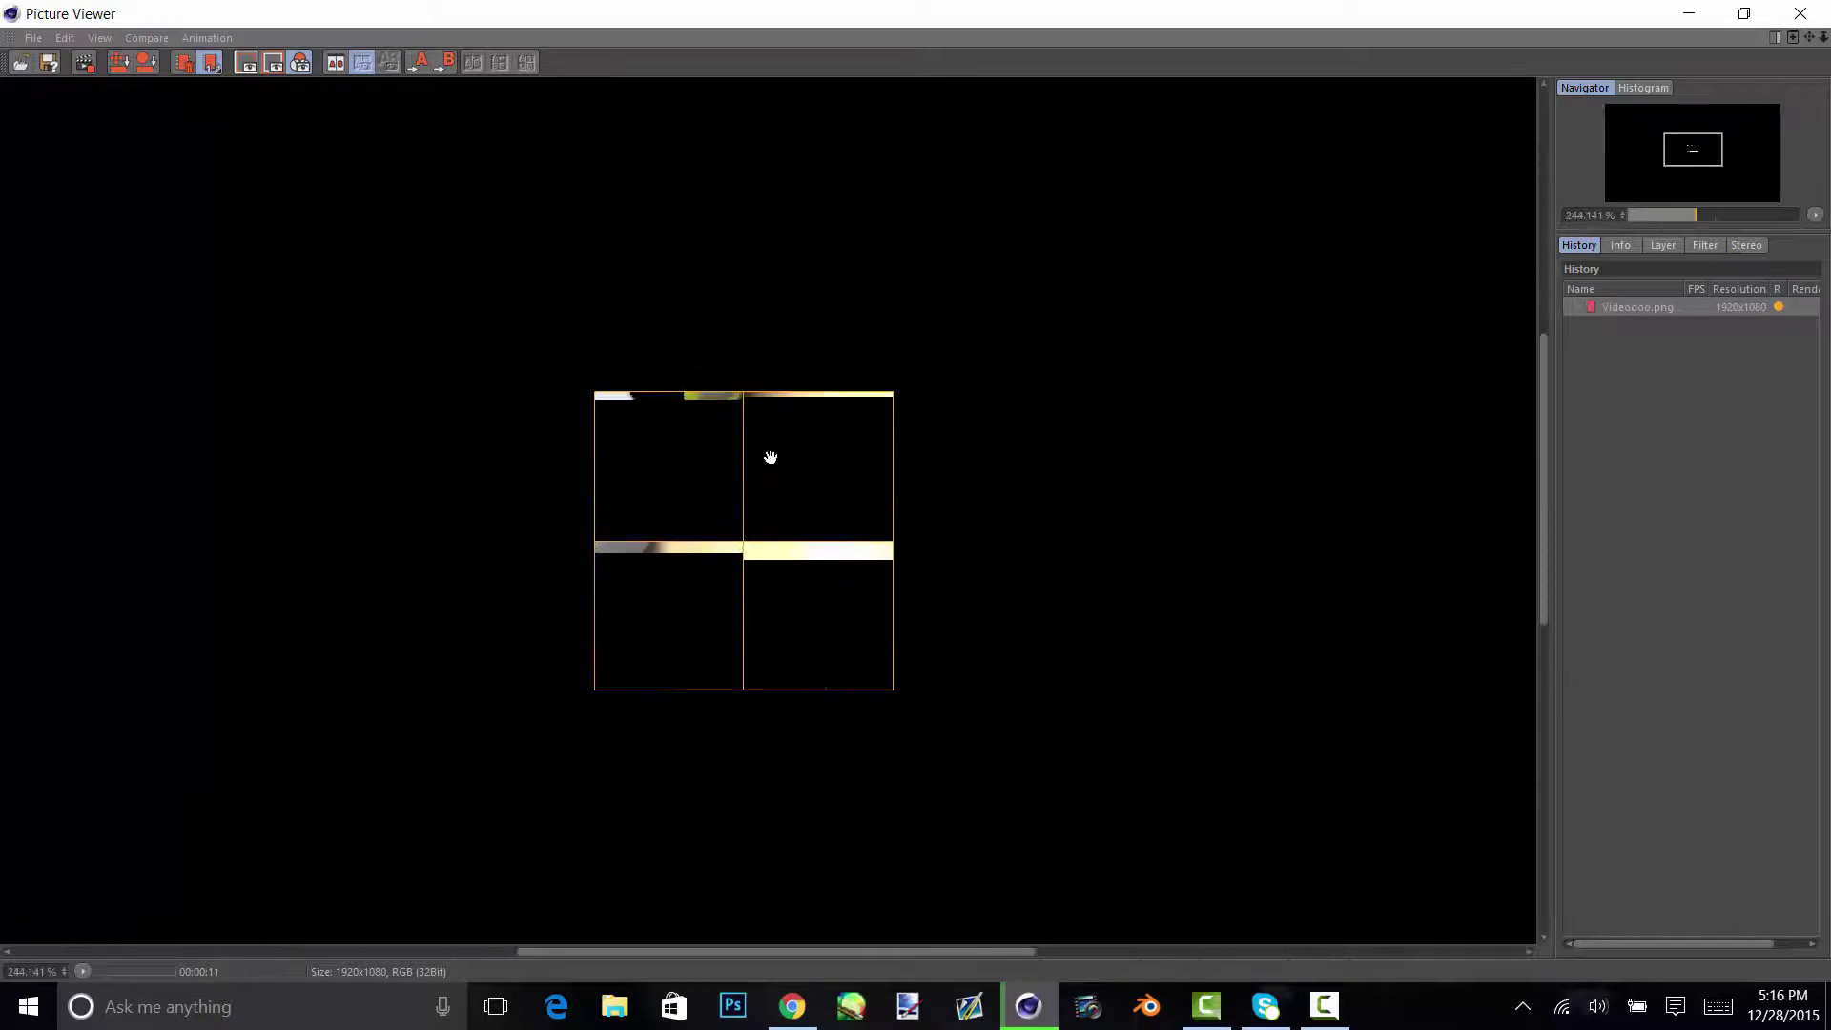
scroll(770, 458, "down", 4)
scroll(1159, 386, "down", 1)
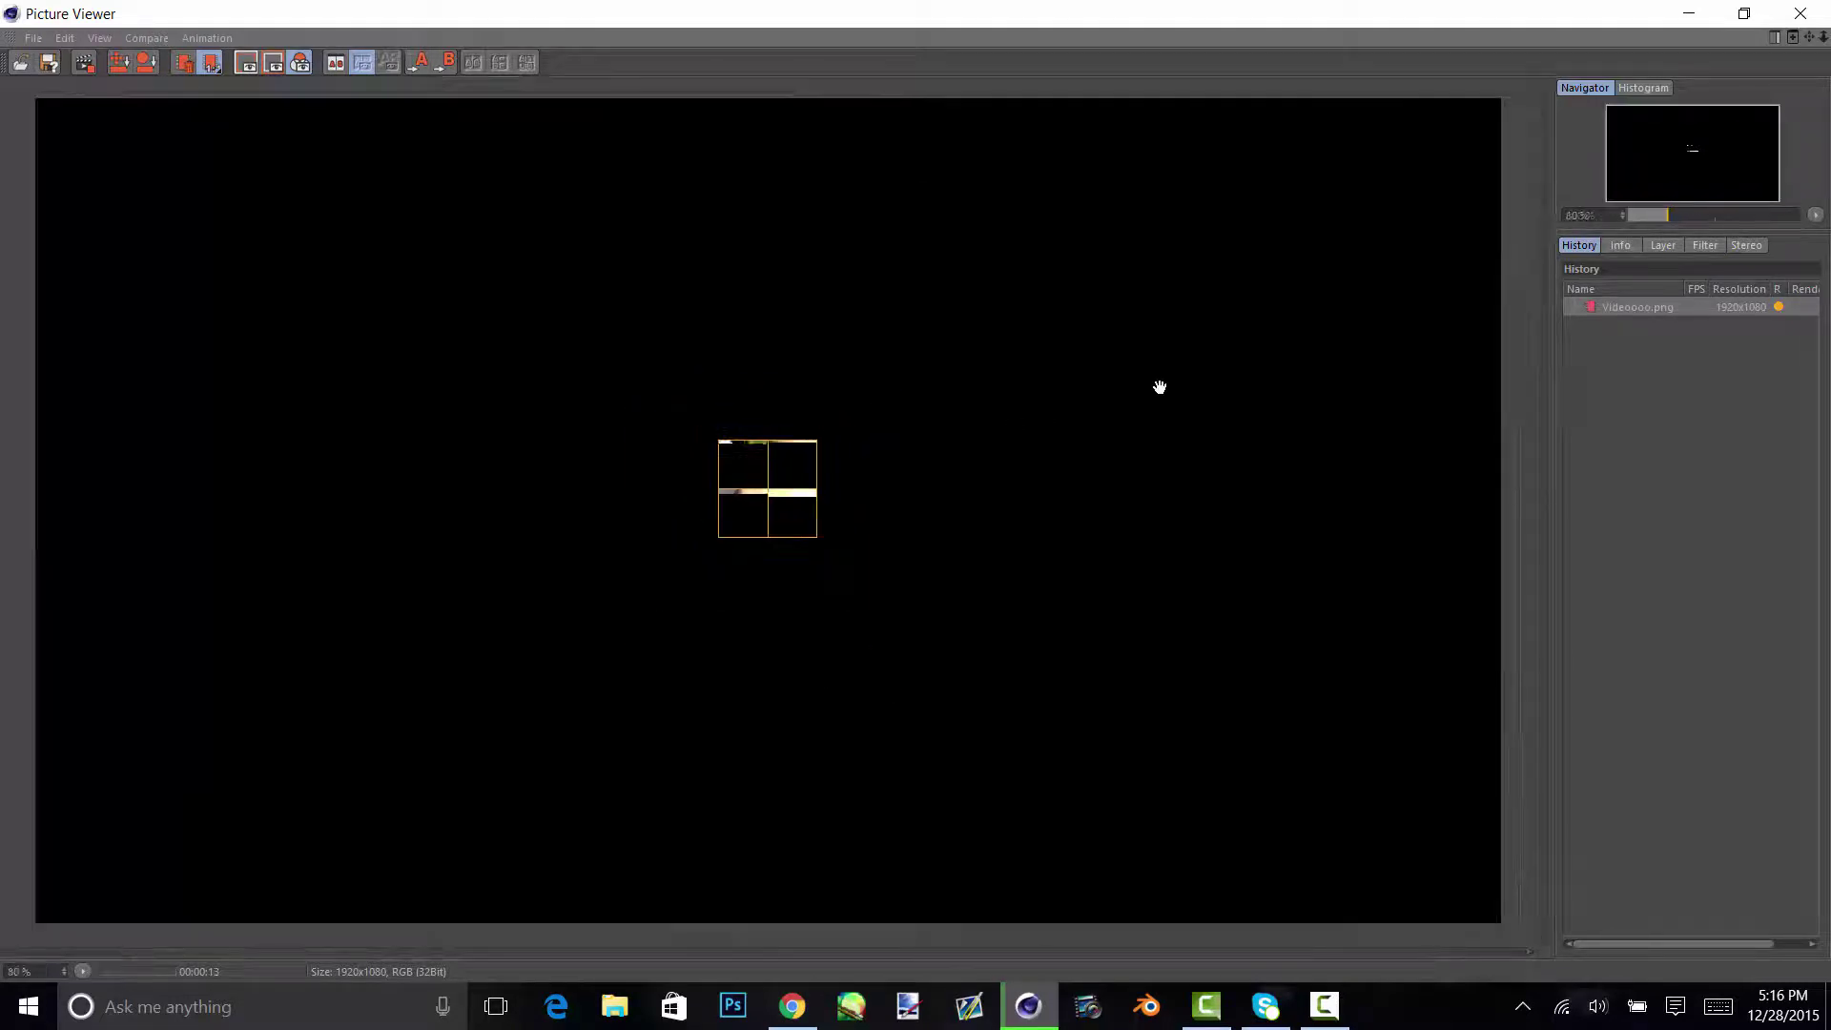
scroll(1159, 386, "down", 1)
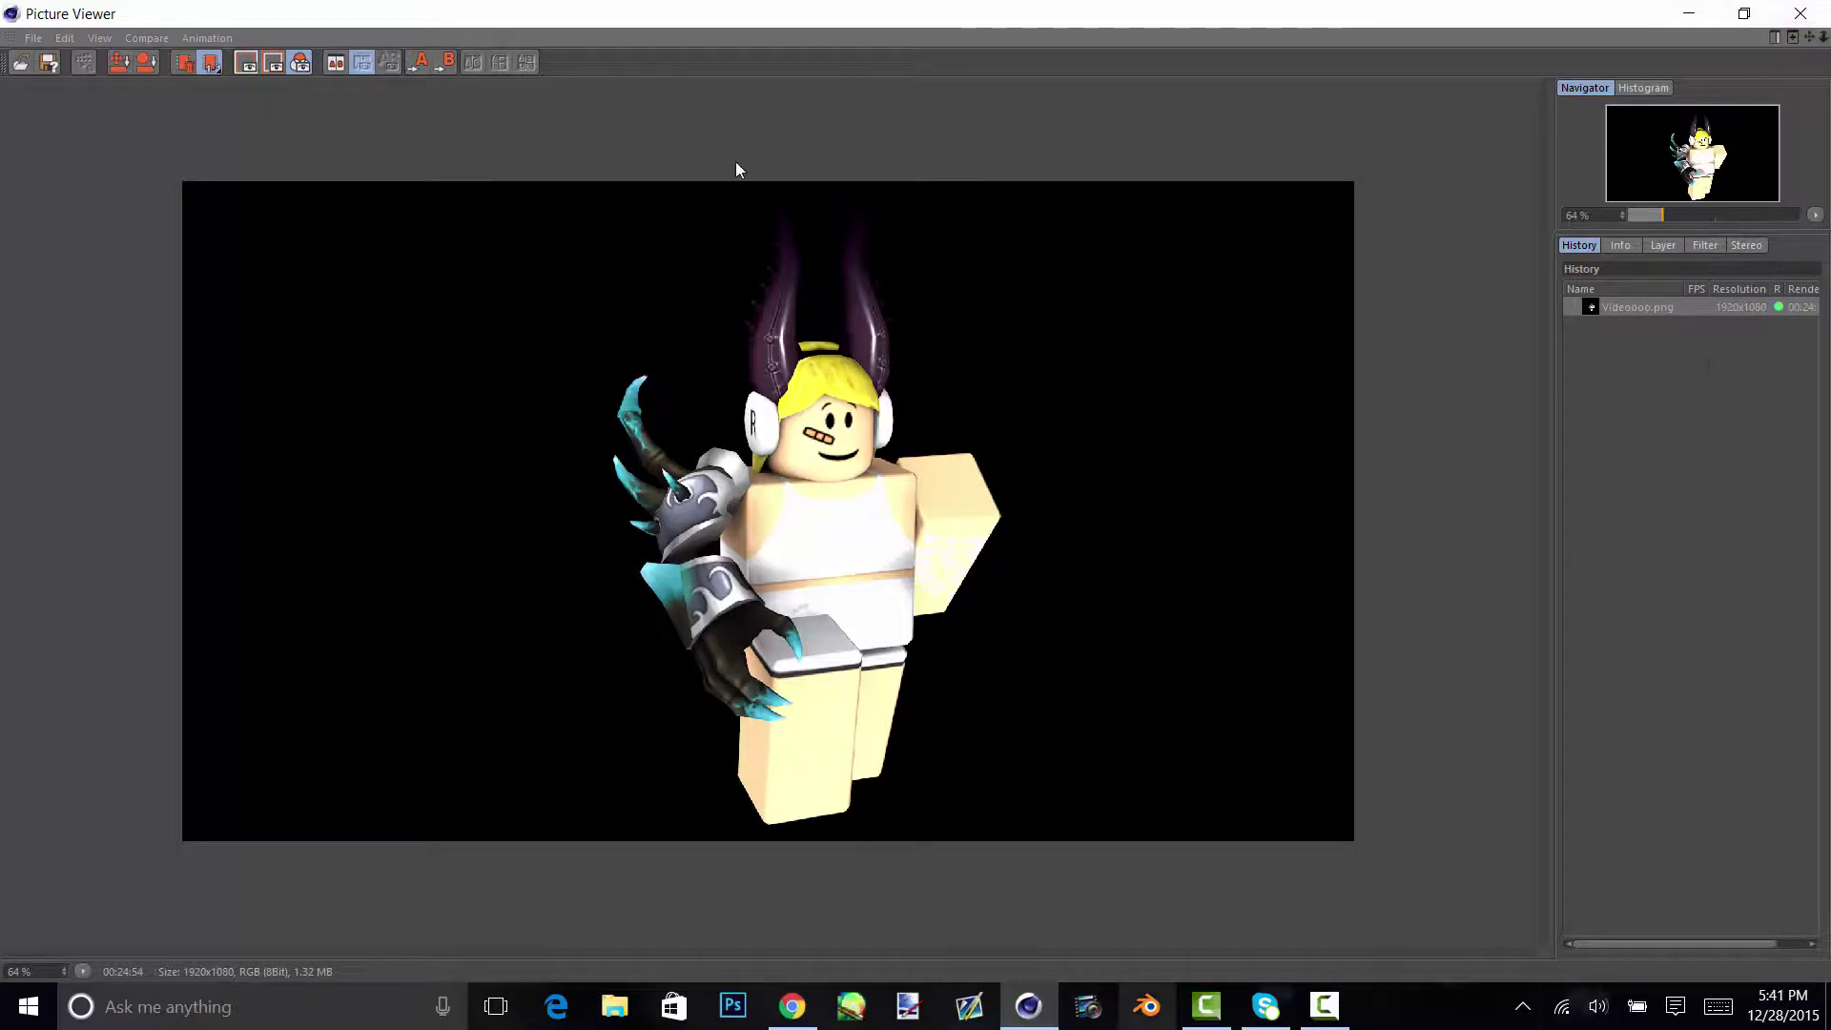
scroll(805, 490, "up", 10)
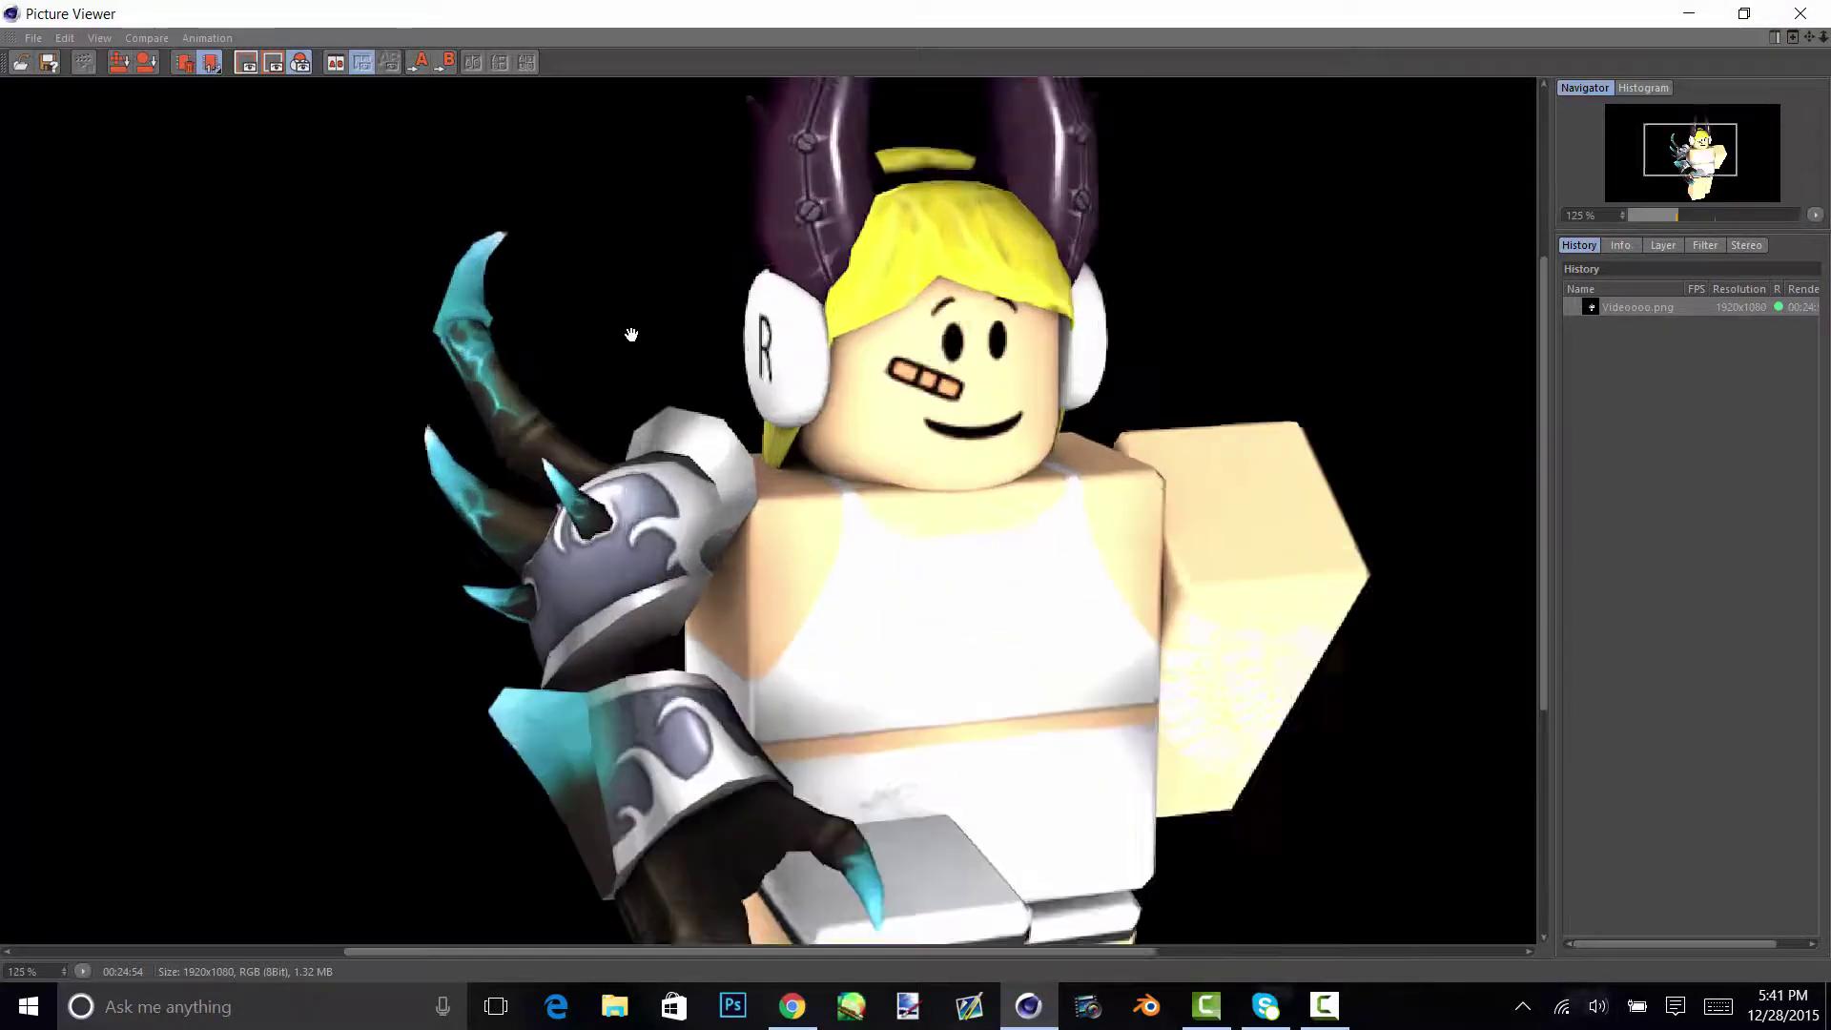
scroll(631, 335, "up", 3)
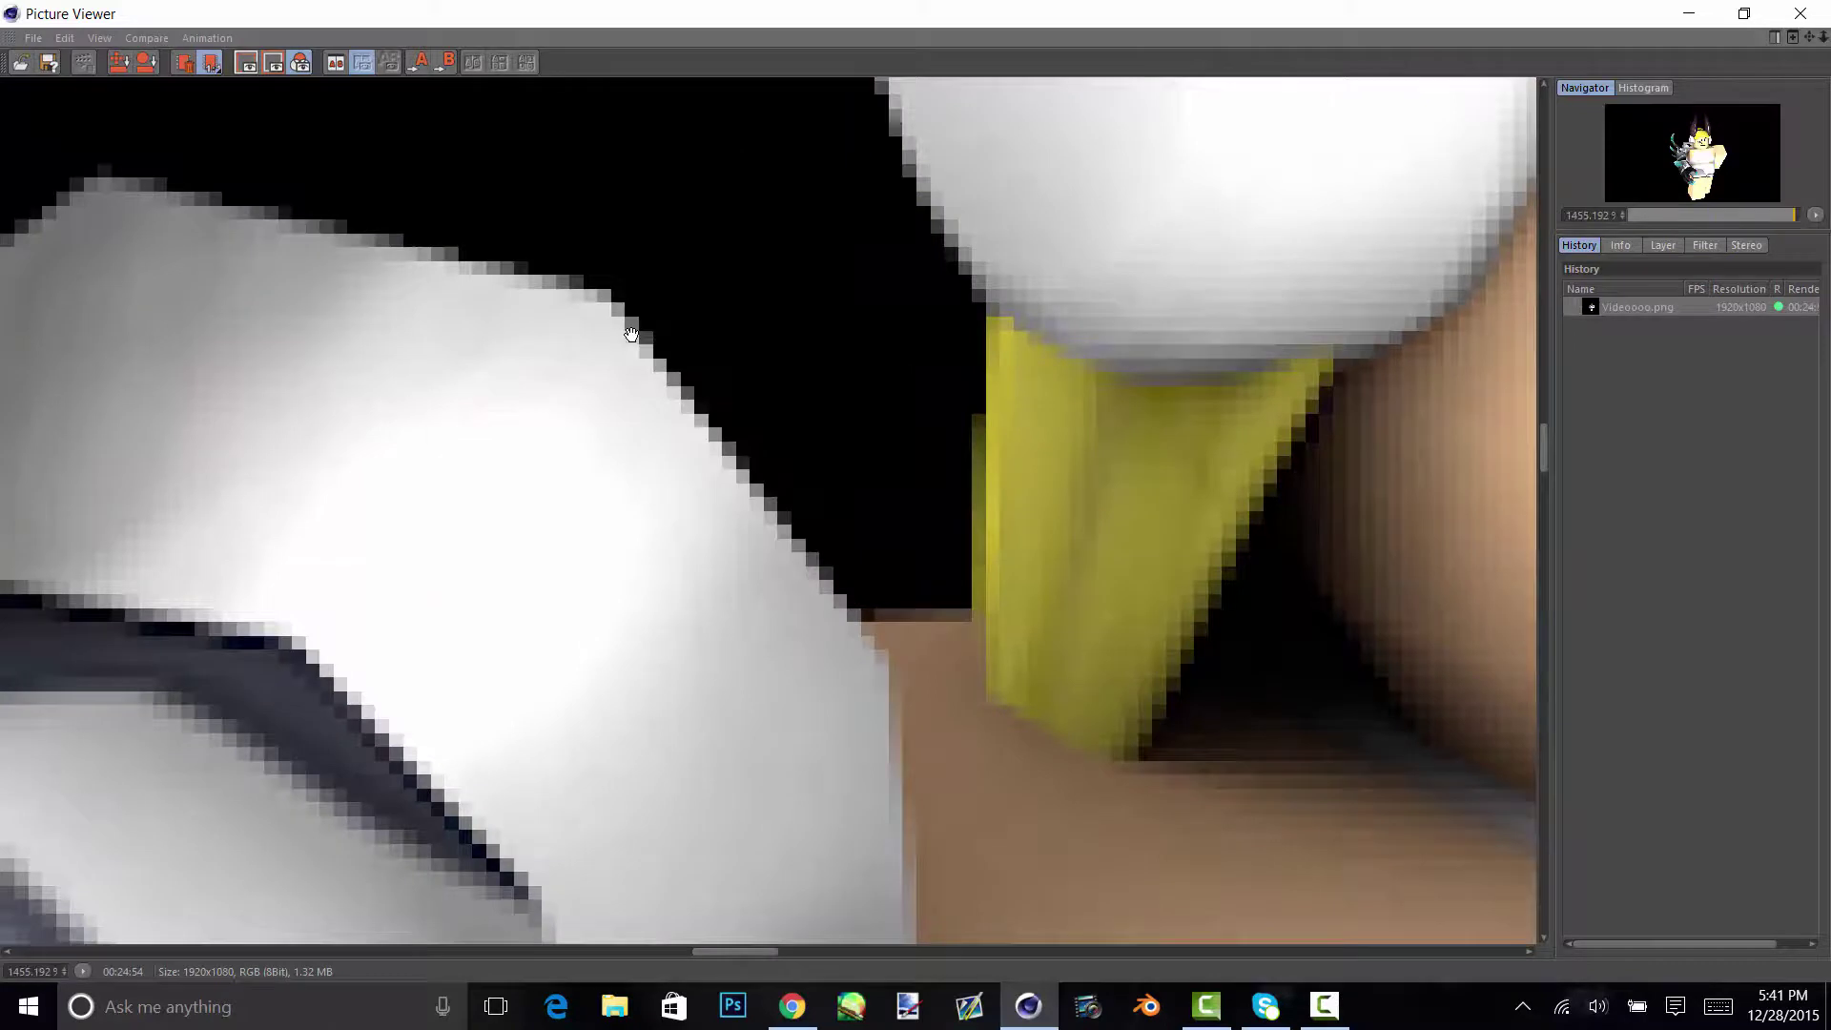
scroll(631, 334, "down", 3)
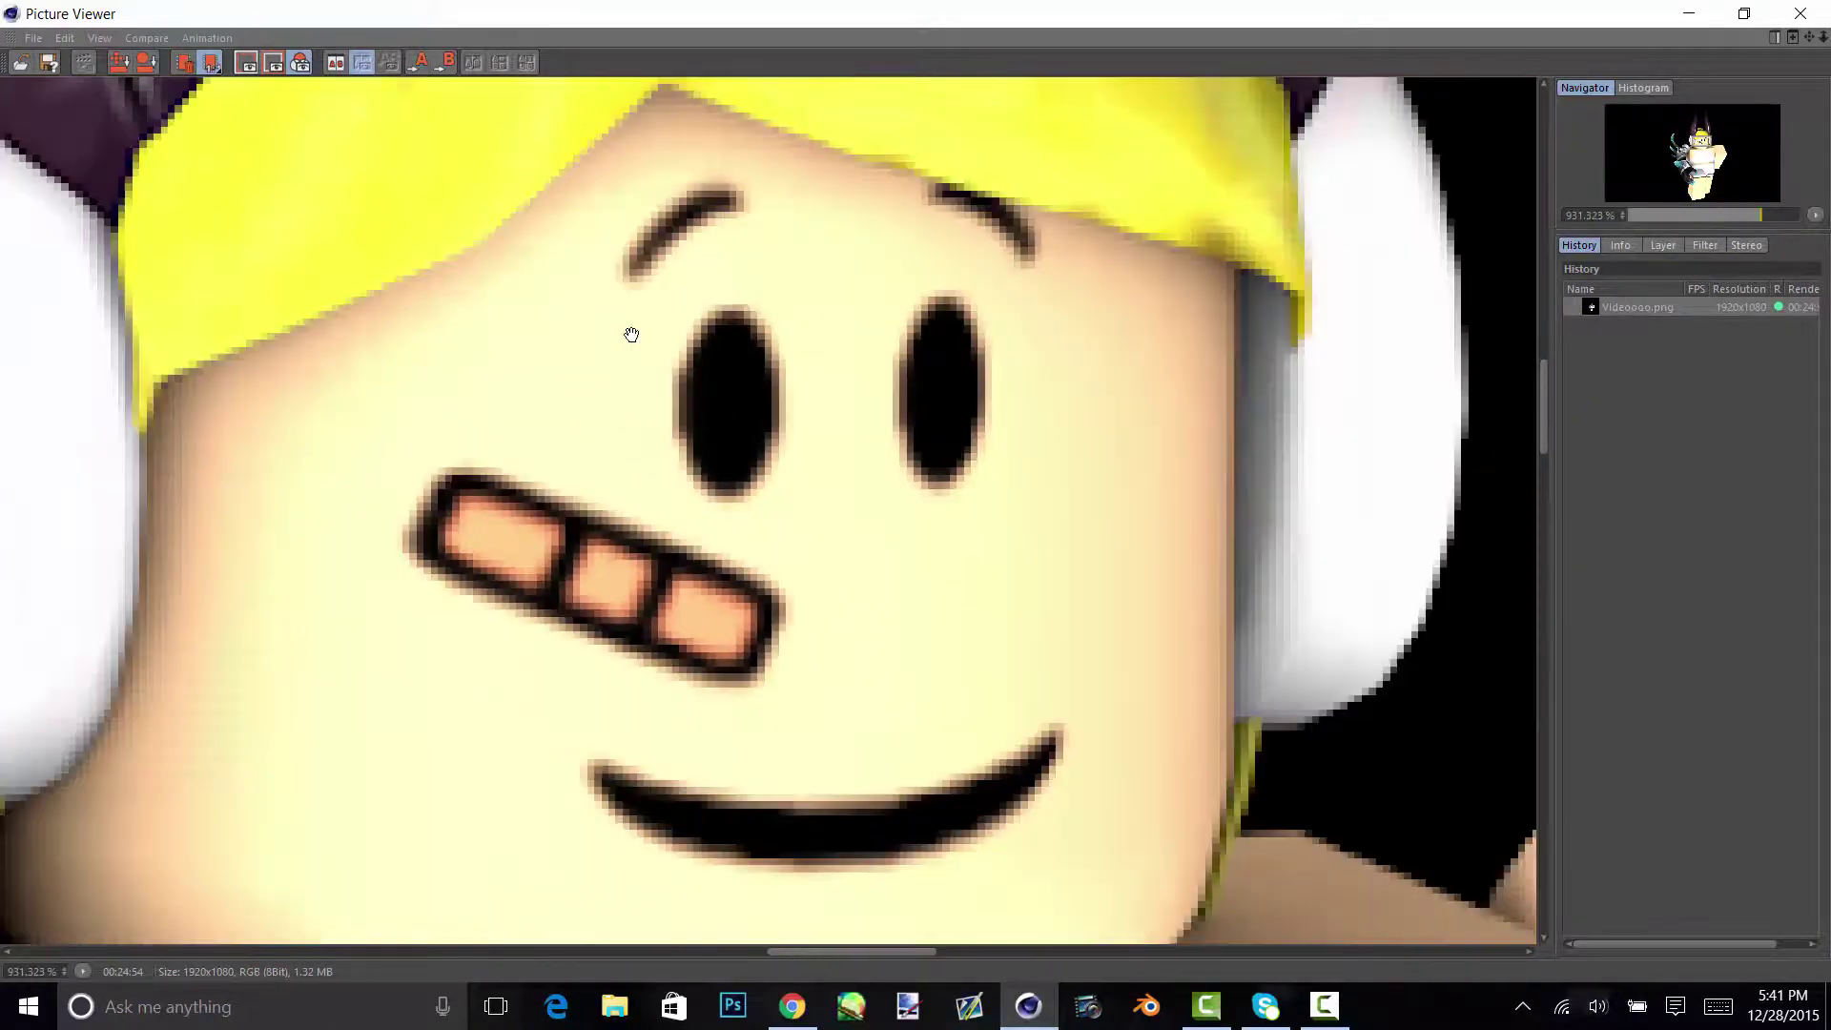
scroll(631, 335, "down", 5)
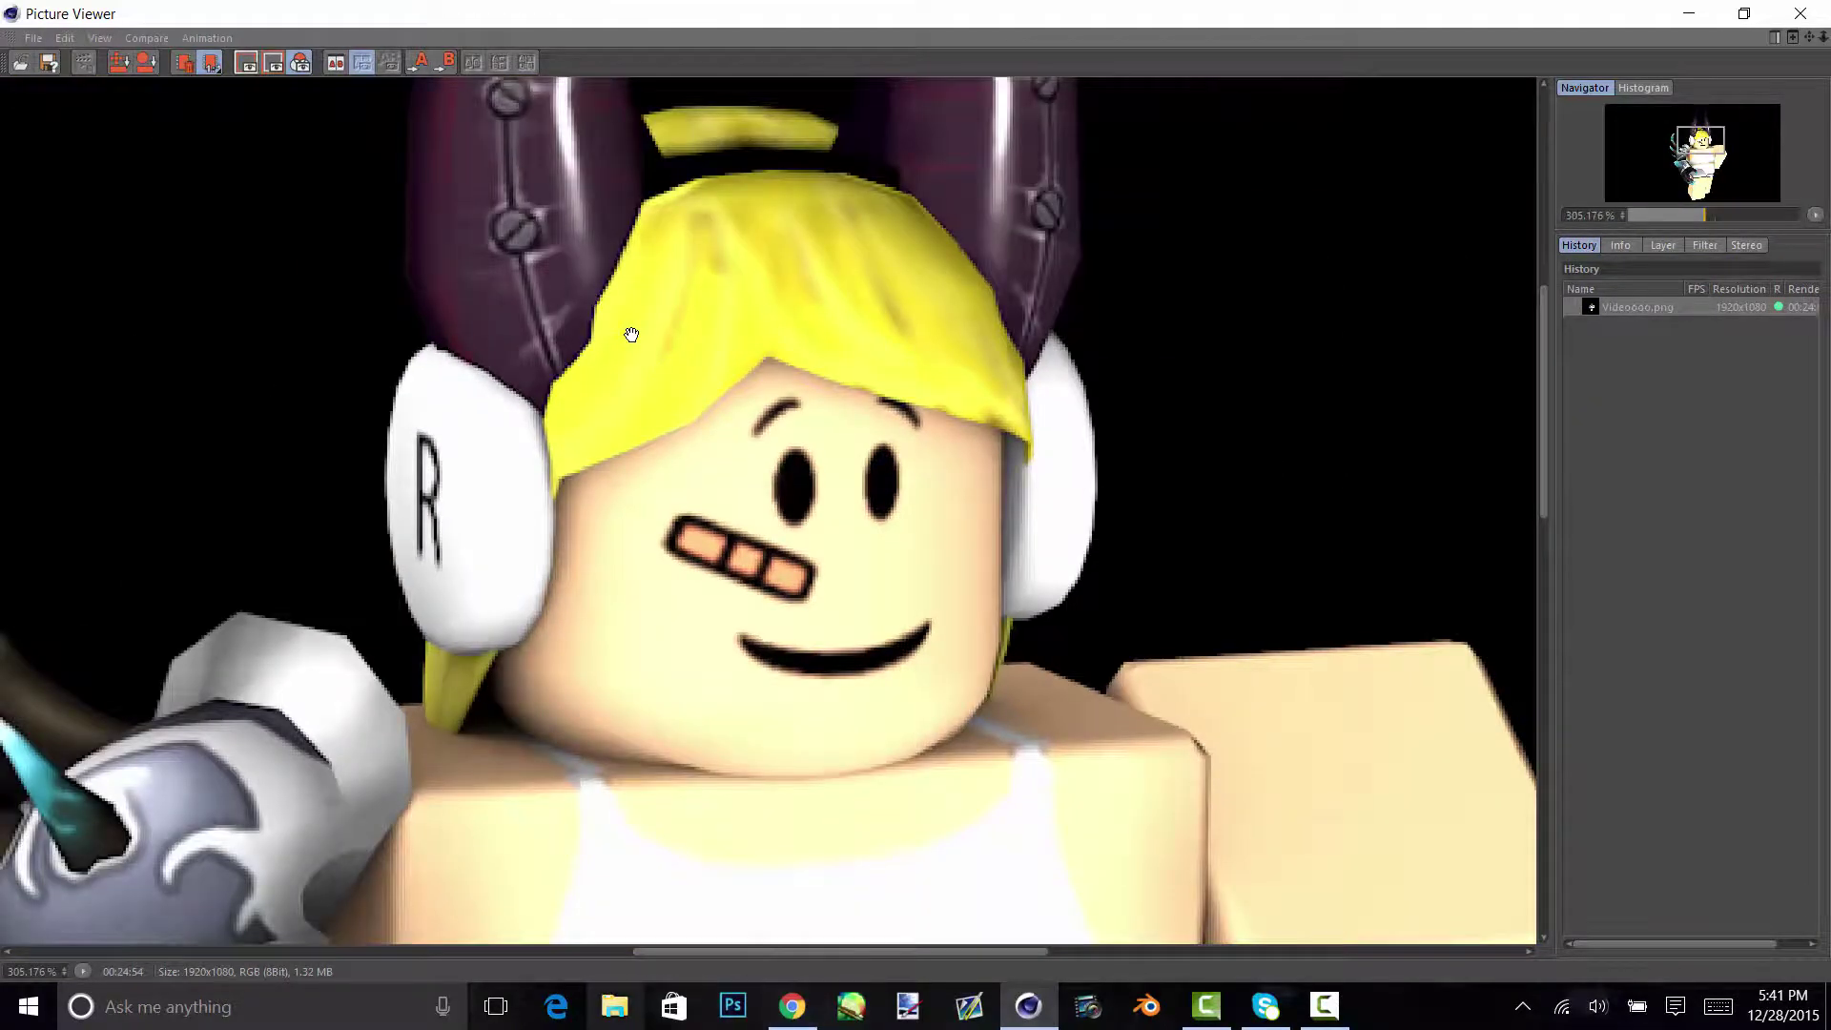
- Open the saved Videoooo render from the Pictures folder in File Explorer to check it, and close the image
key("super+e")
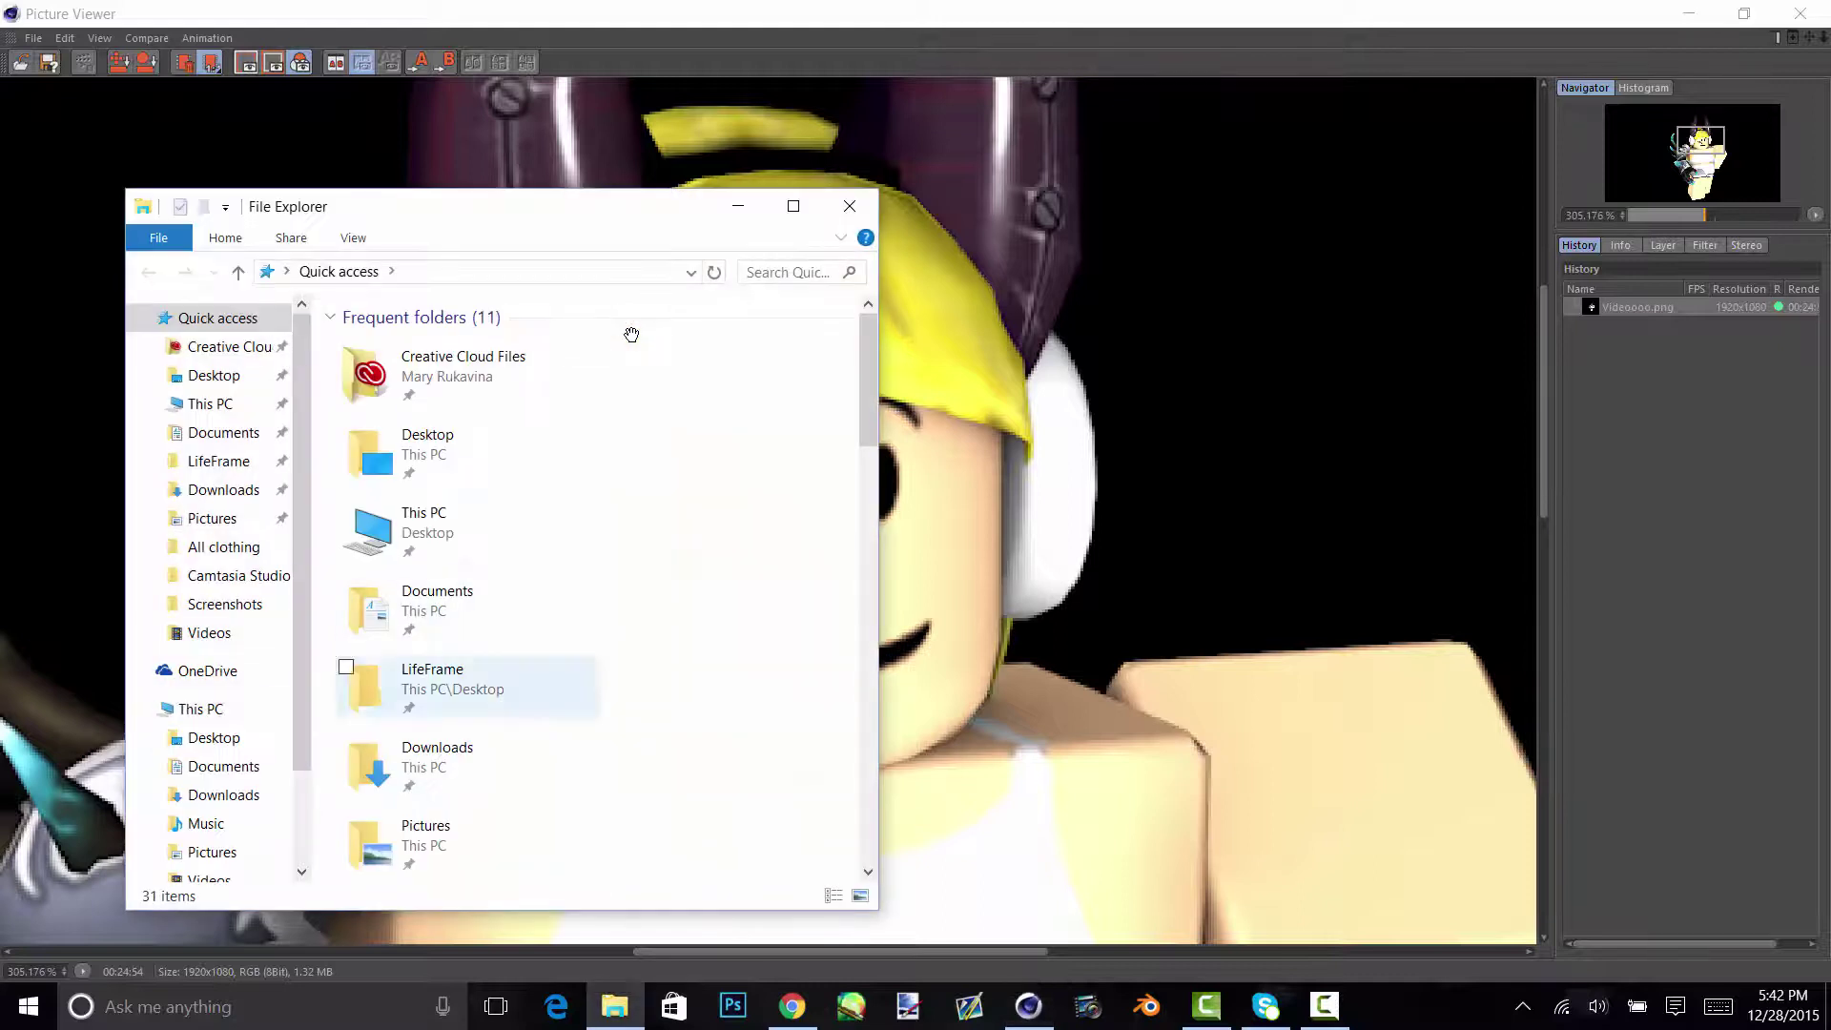
left_click(212, 853)
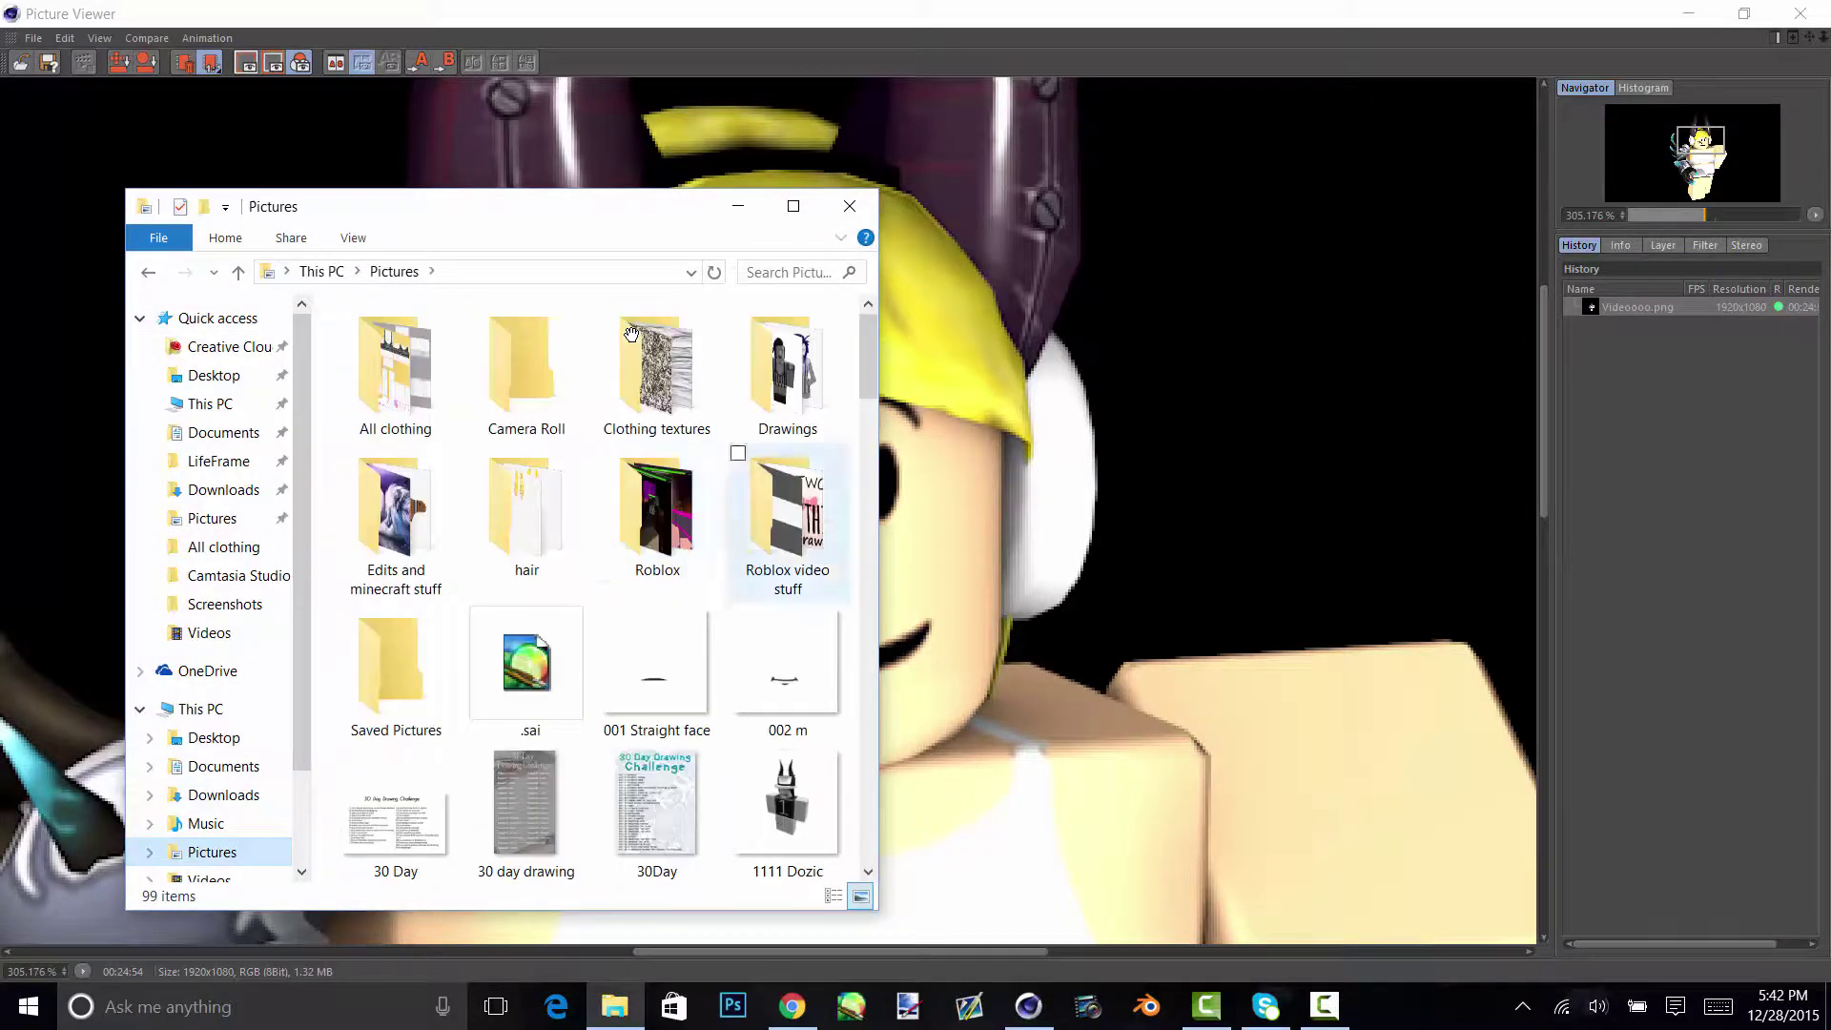
left_click_drag(878, 363, 1324, 462)
scroll(632, 335, "down", 5)
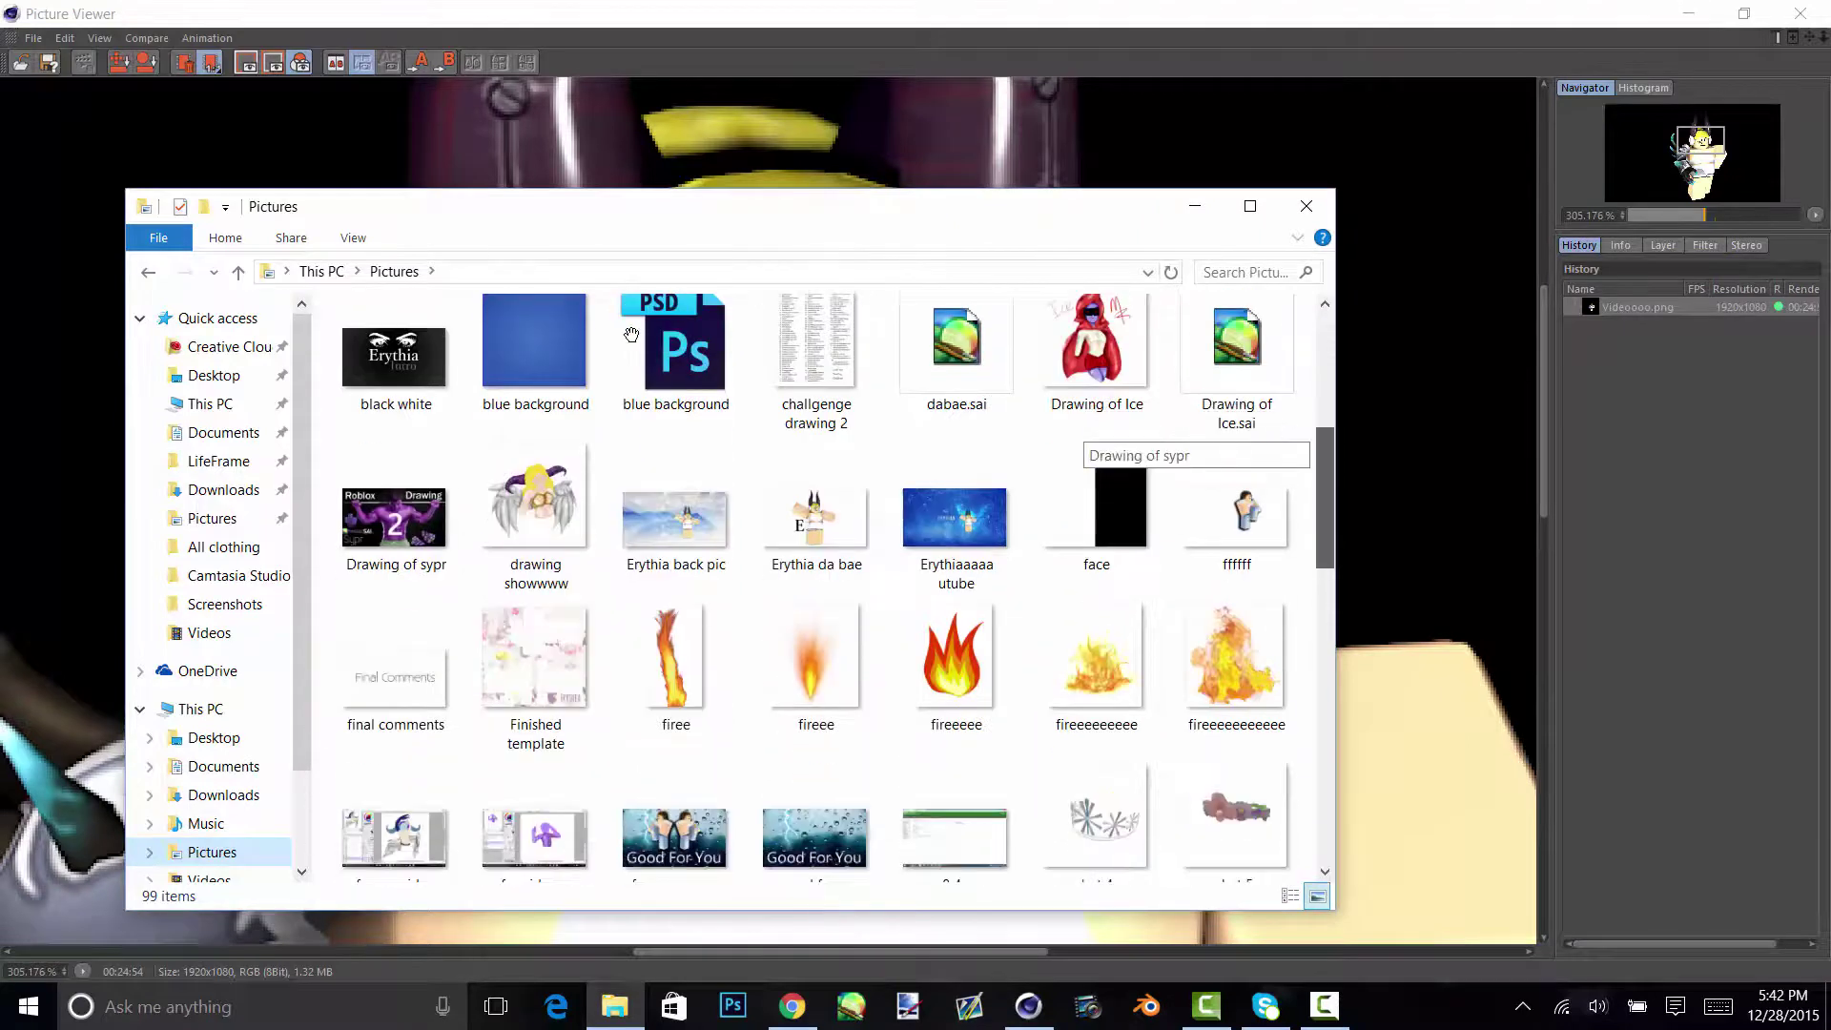
scroll(632, 335, "down", 3)
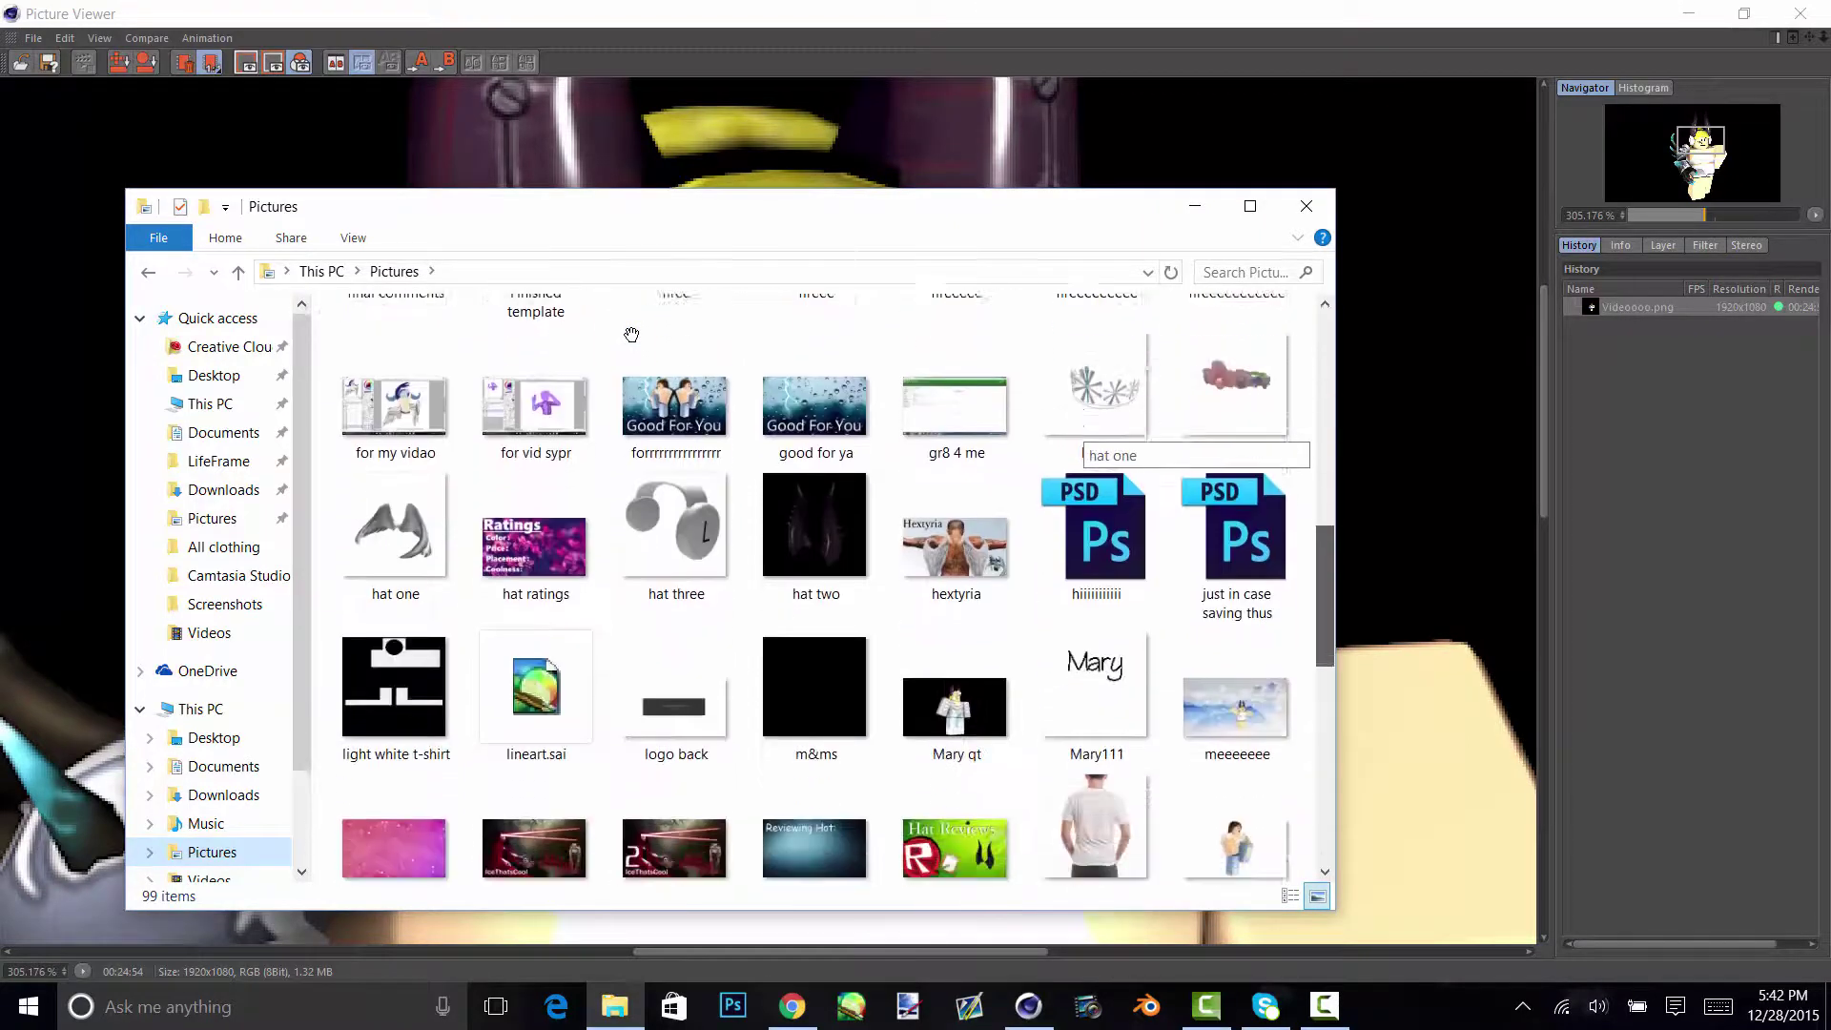
scroll(631, 335, "down", 5)
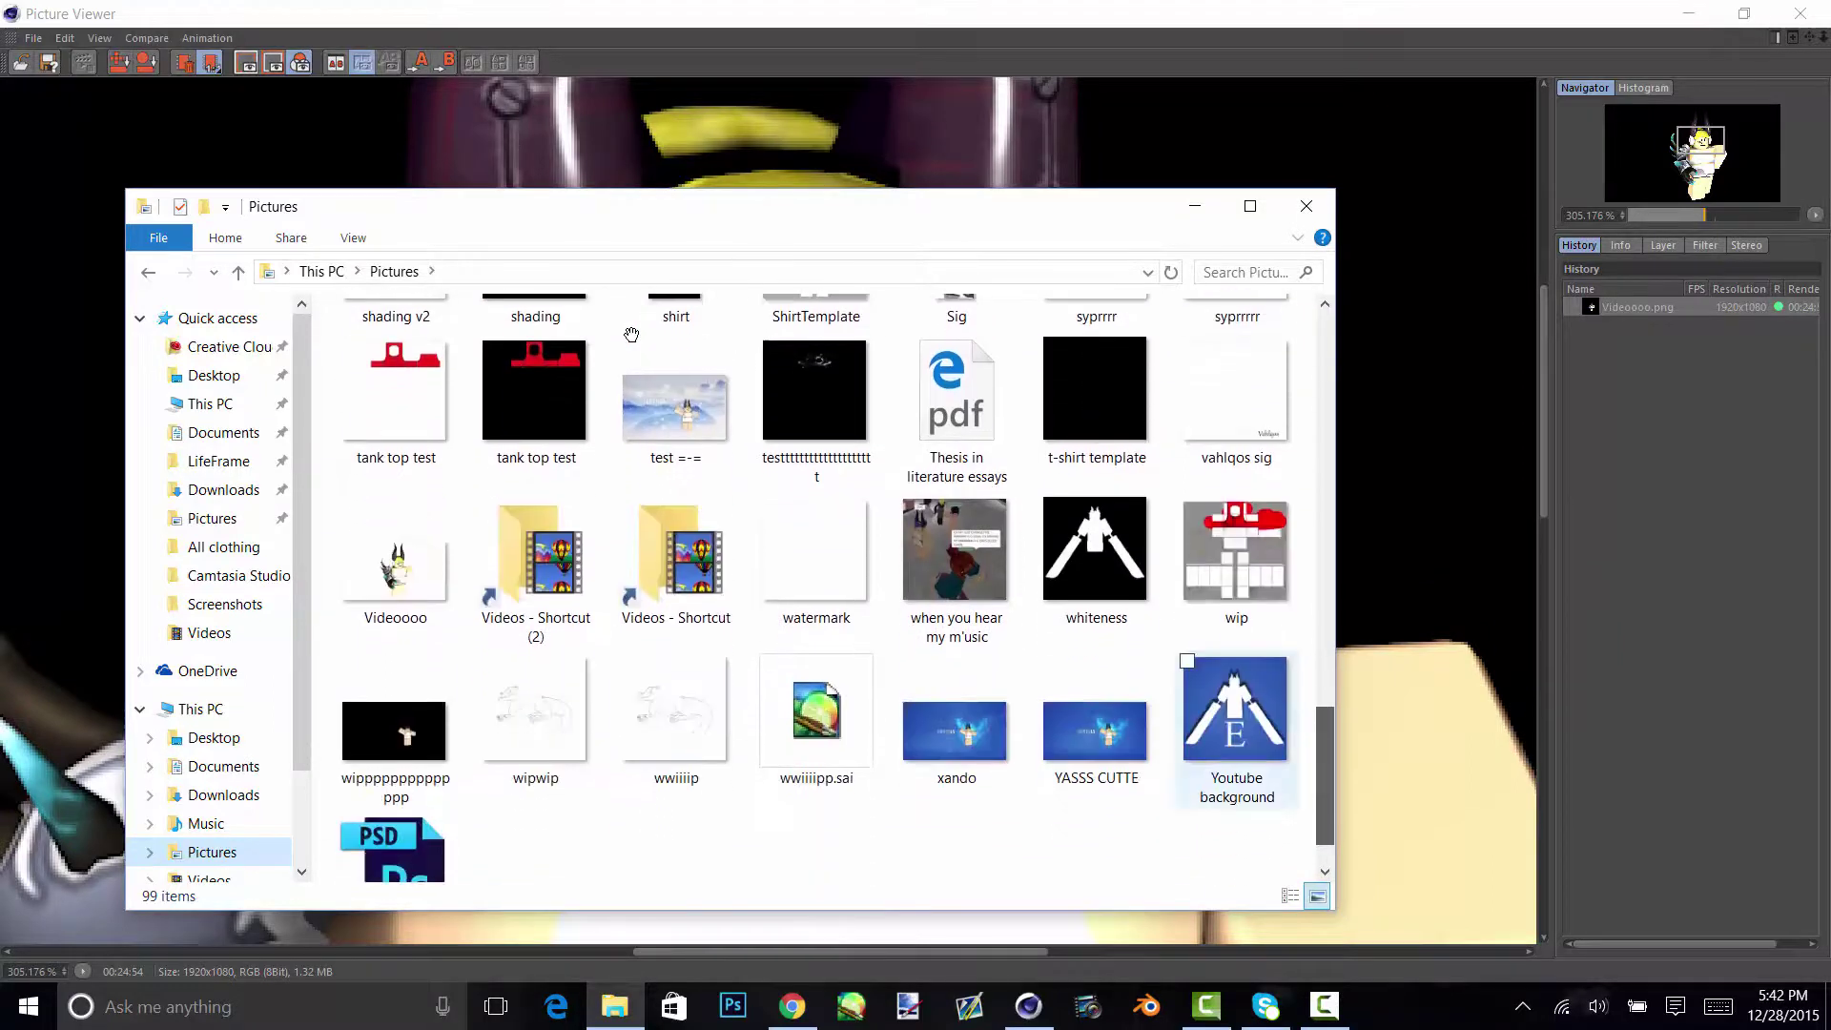
left_click(396, 563)
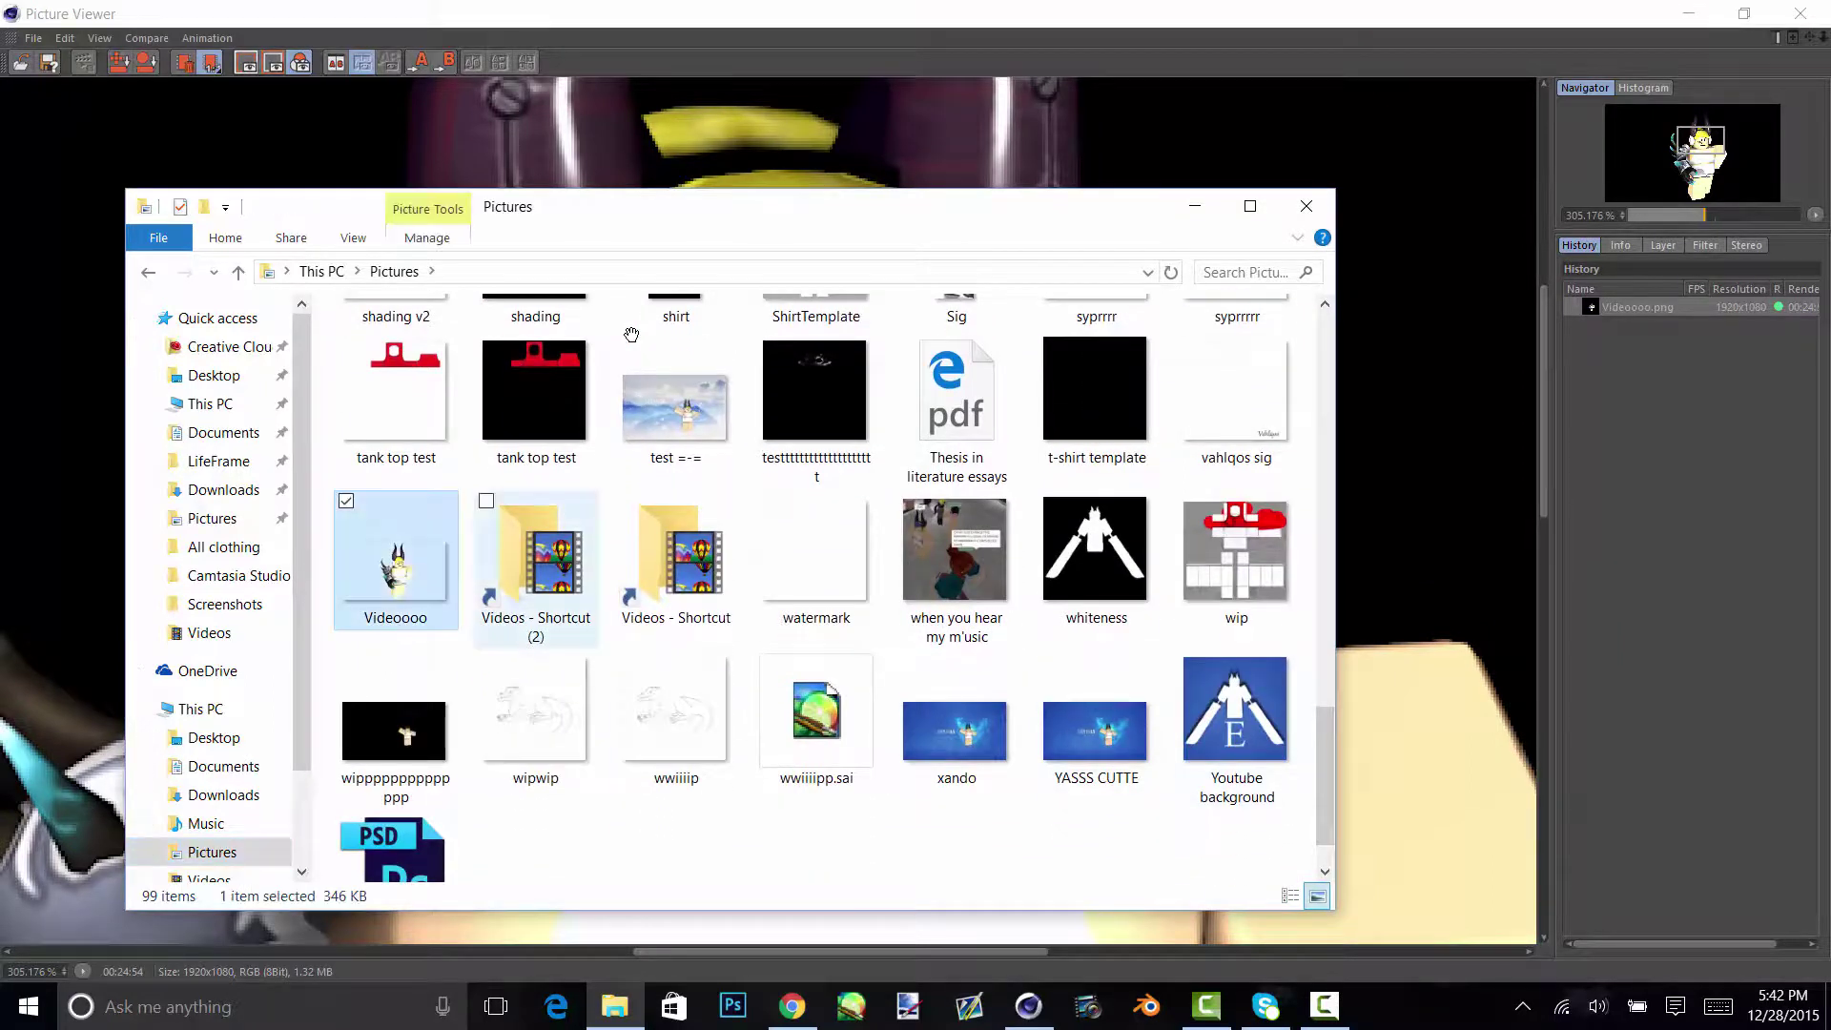
key("Return")
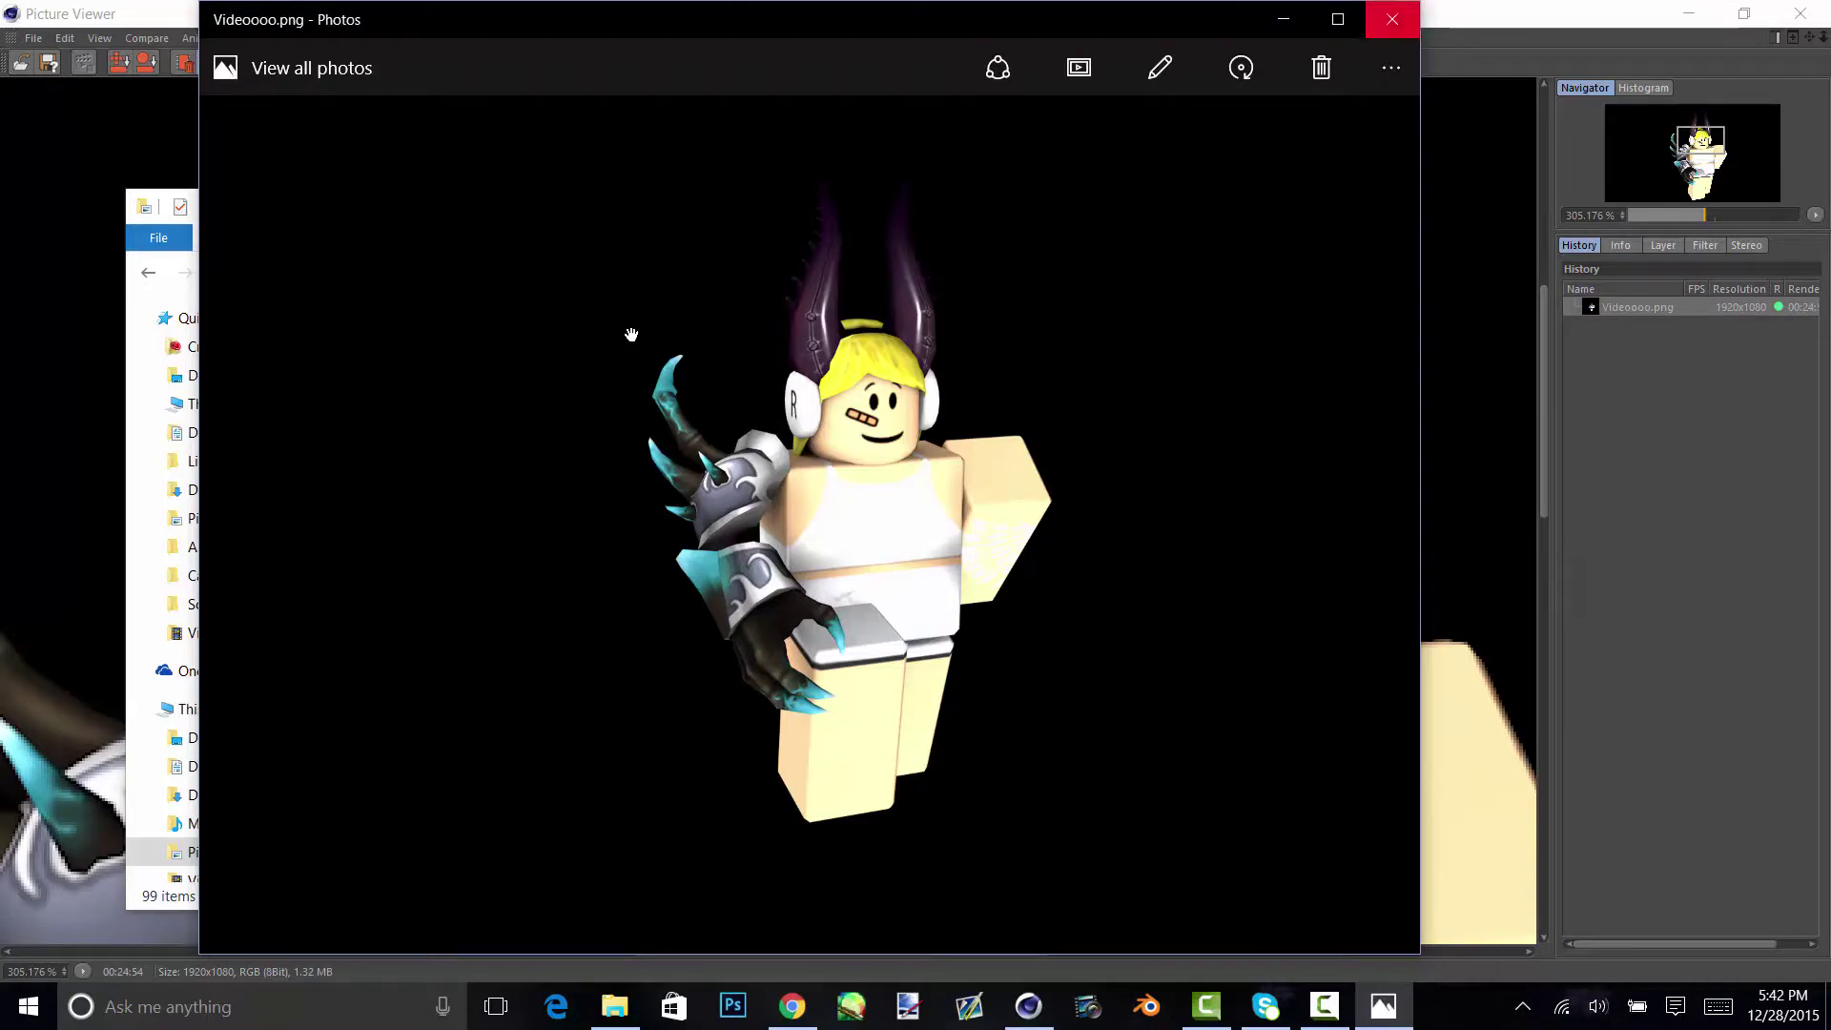
left_click(1392, 19)
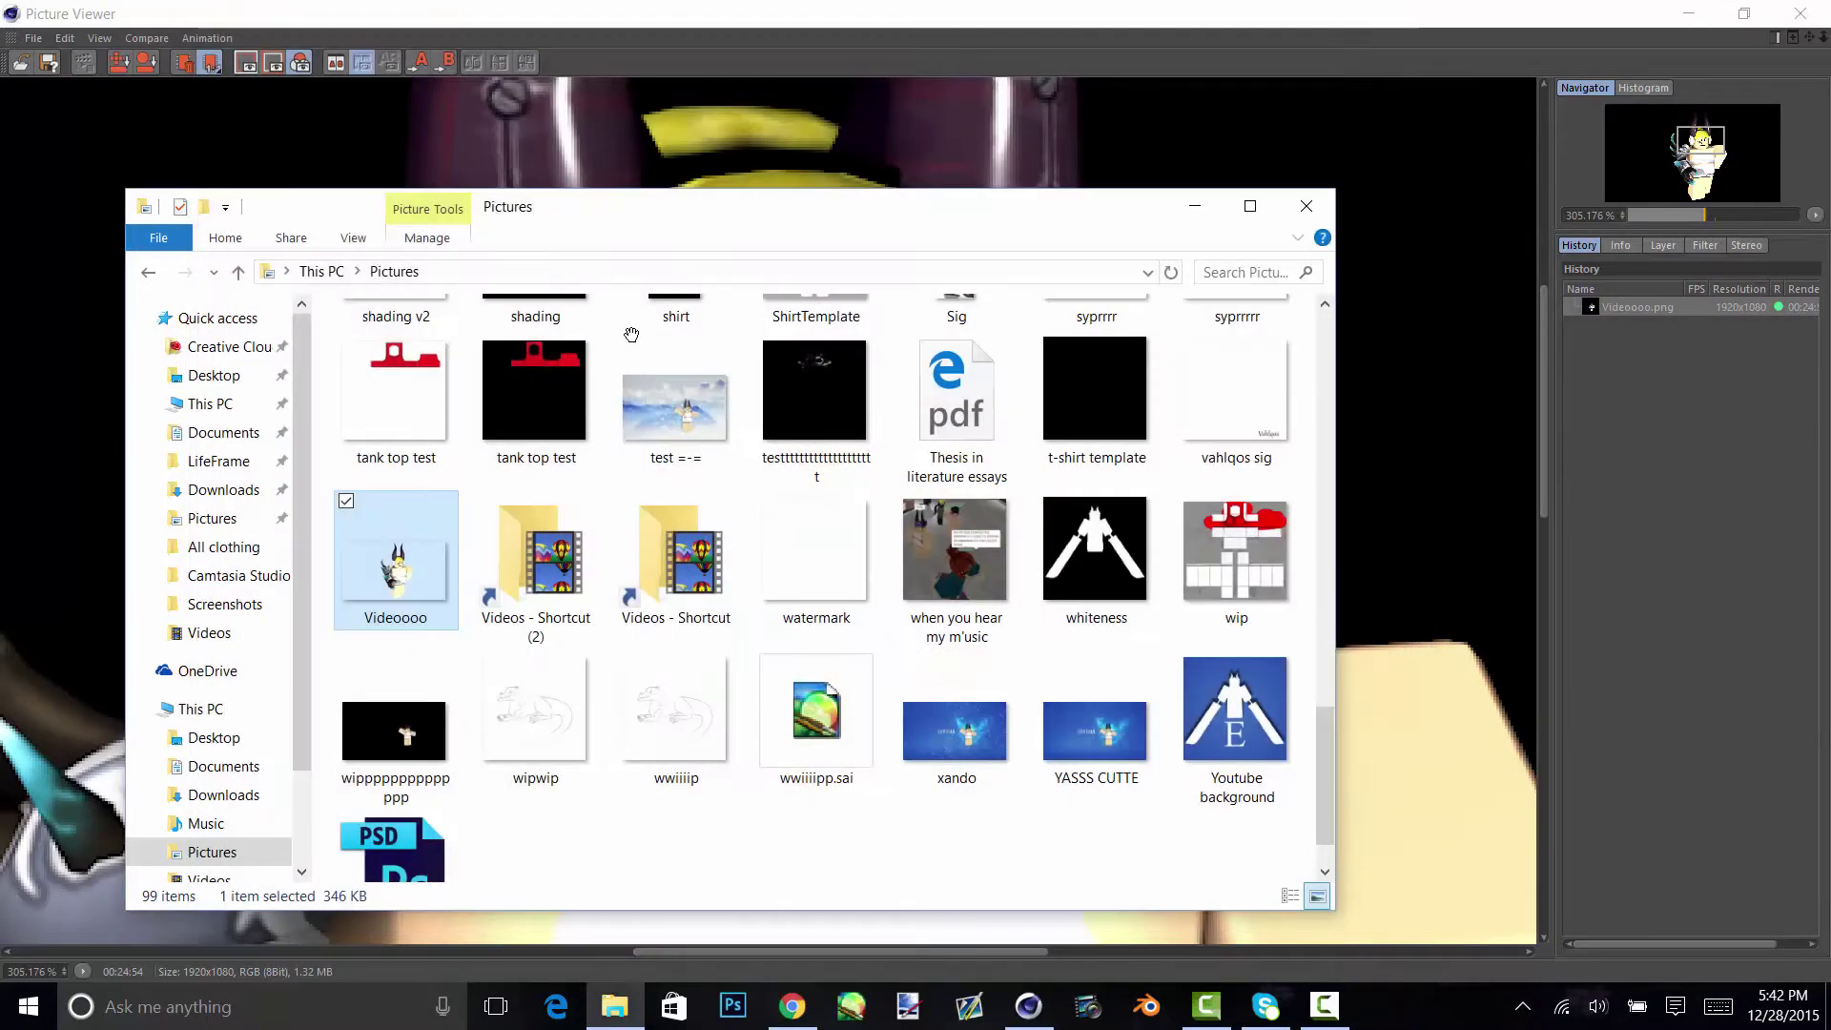